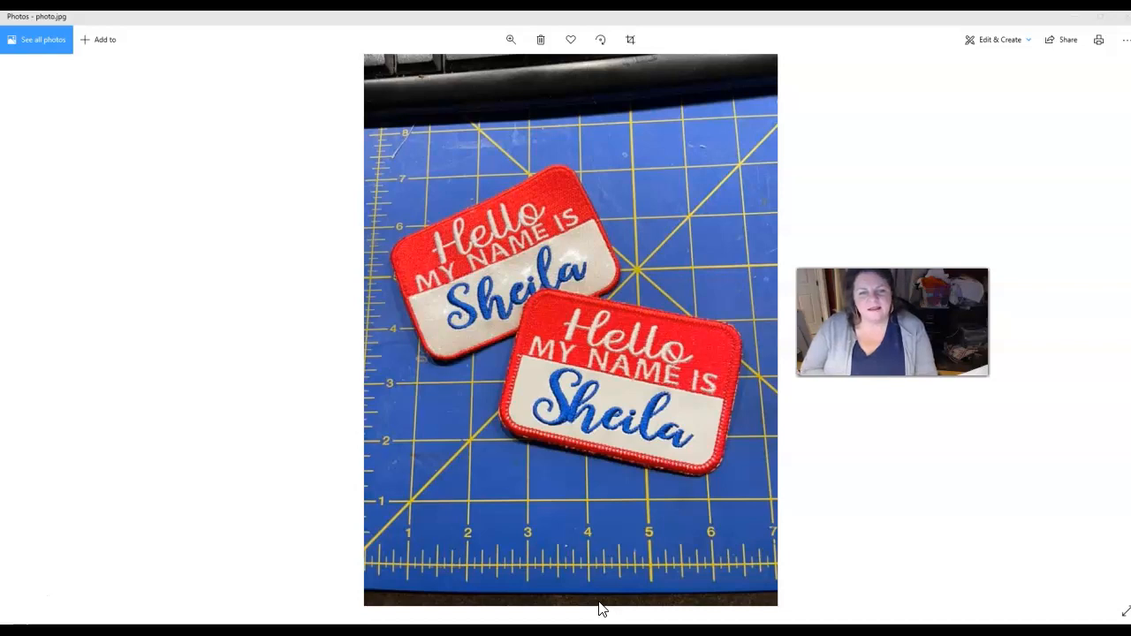
pyautogui.click(588, 608)
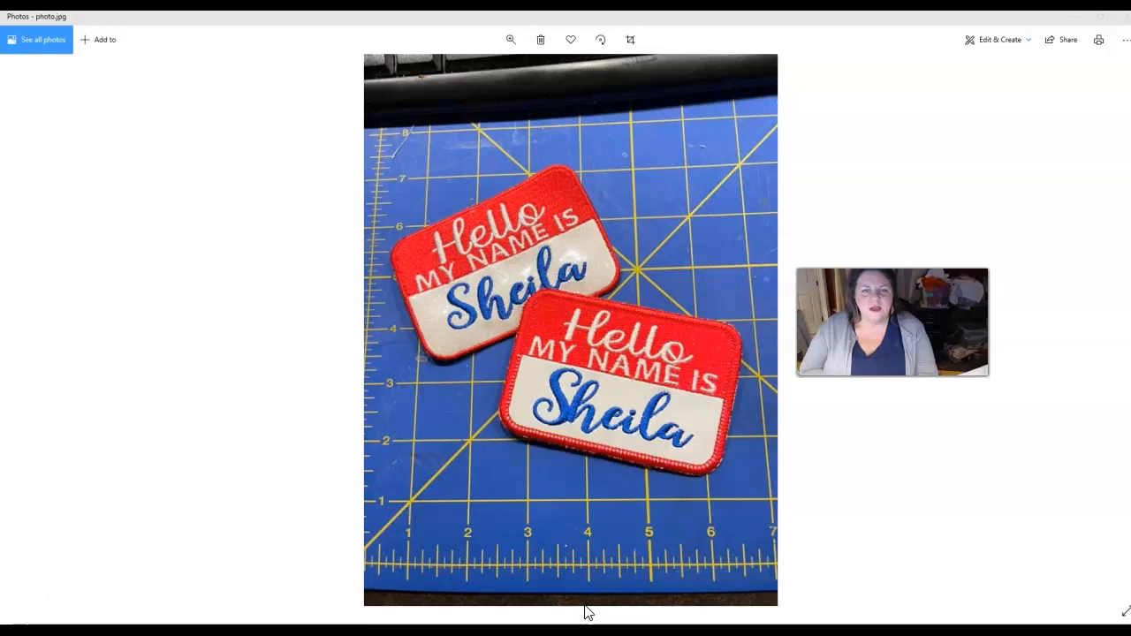
pyautogui.click(493, 462)
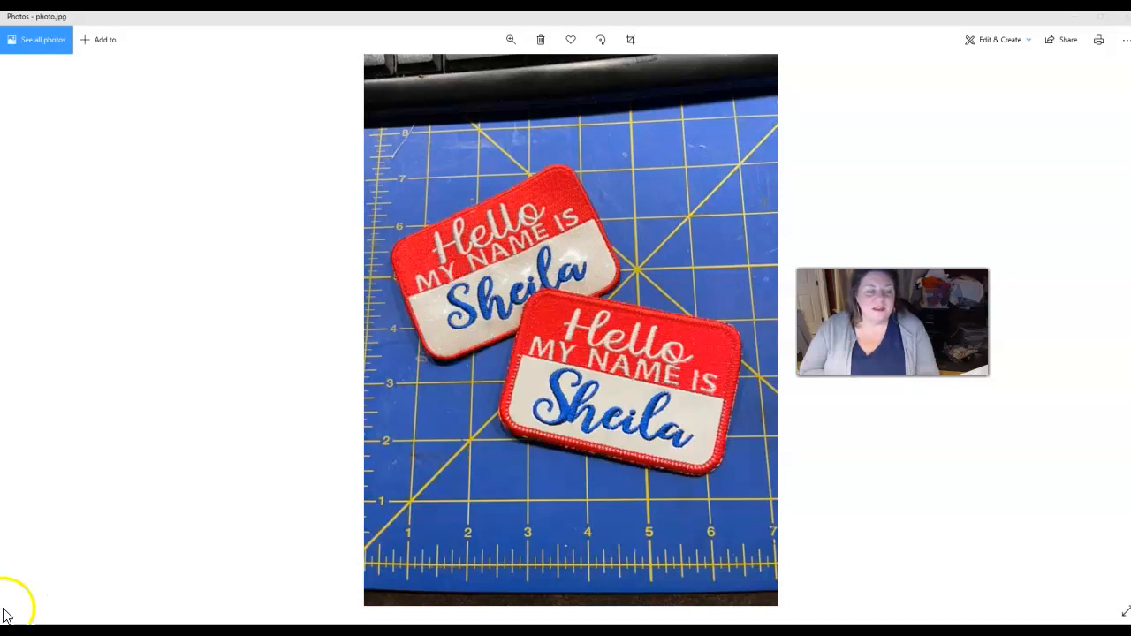
# Switch to the Embrilliance window holding the Hello My Name Is patch and create a new blank design
pyautogui.moveTo(192, 630)
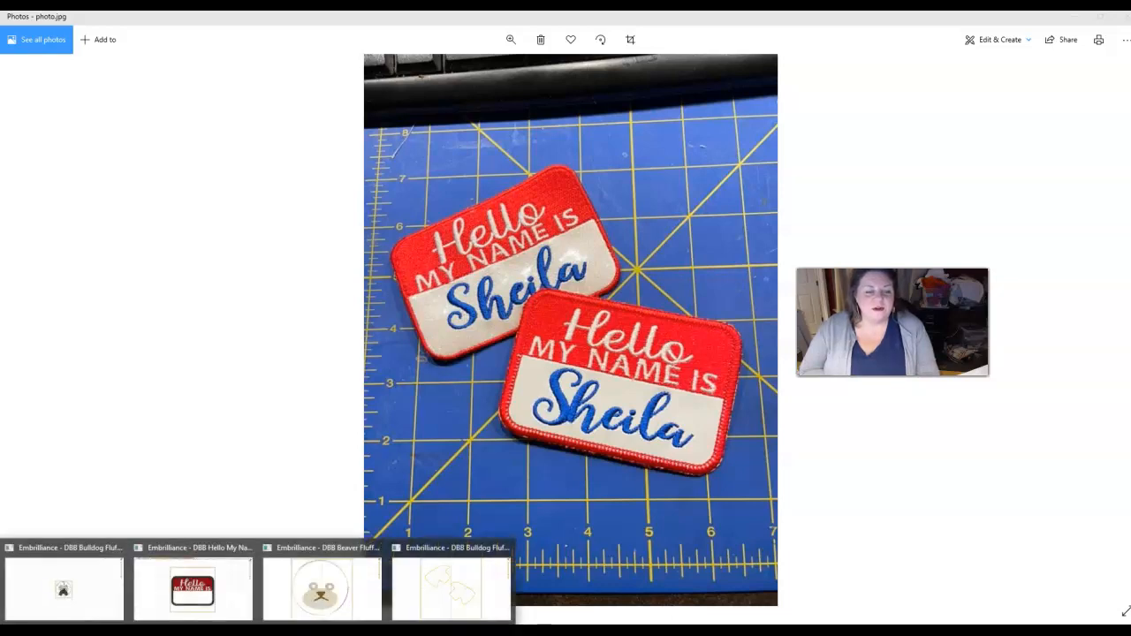
pyautogui.click(184, 599)
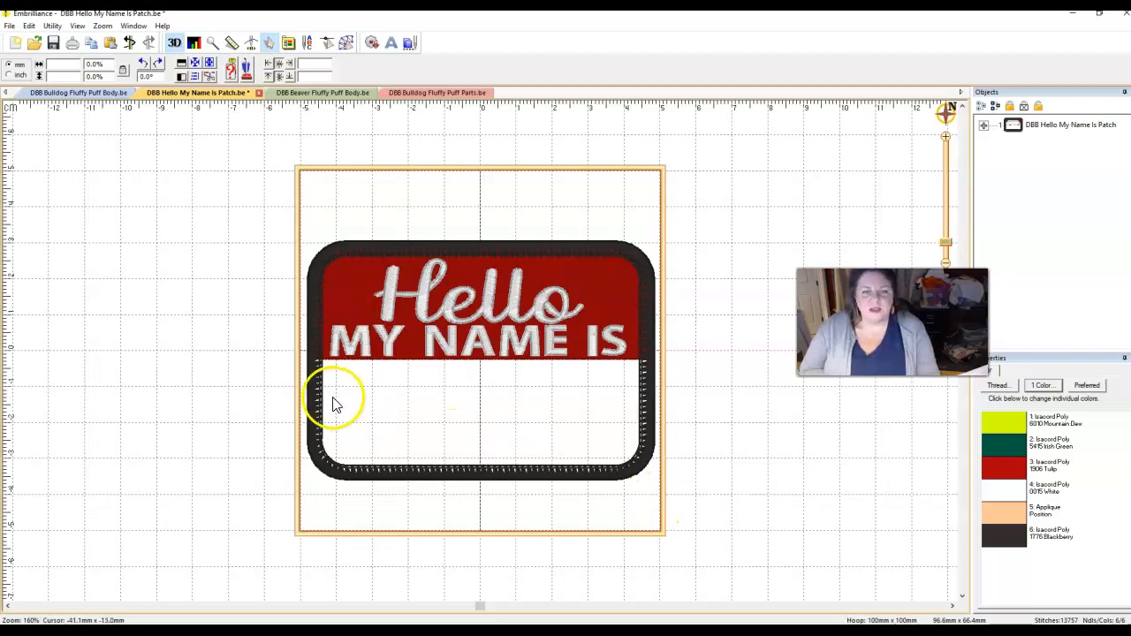
pyautogui.click(14, 42)
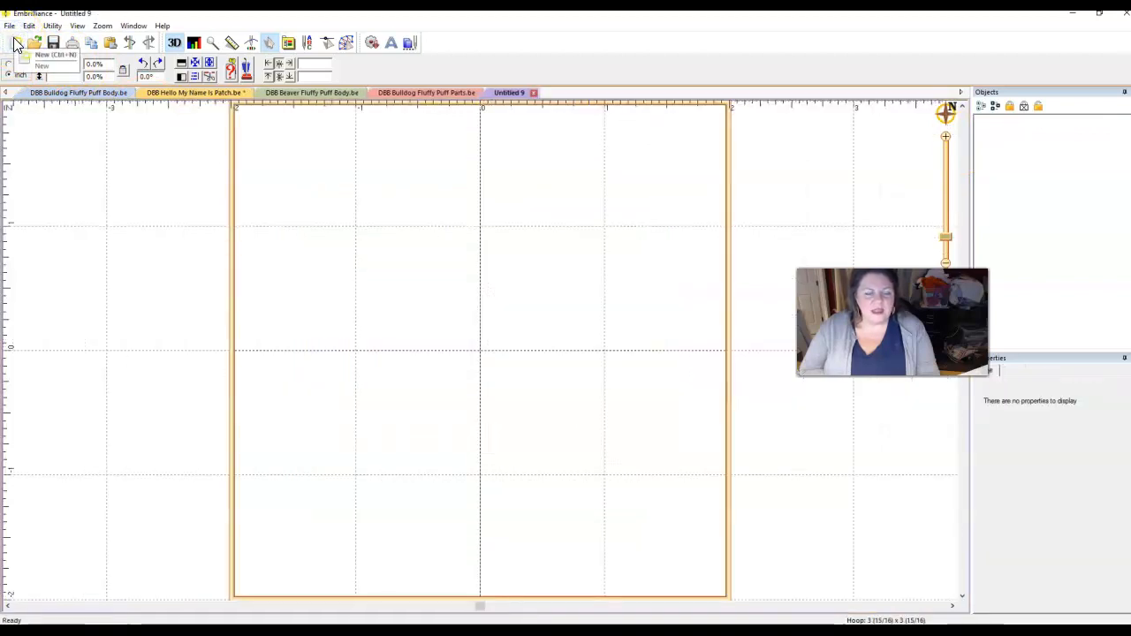
# Draw a rectangle about 3 13/16 by 2 1/4 inches across the hoop and set its corner radius to 20%
pyautogui.click(354, 41)
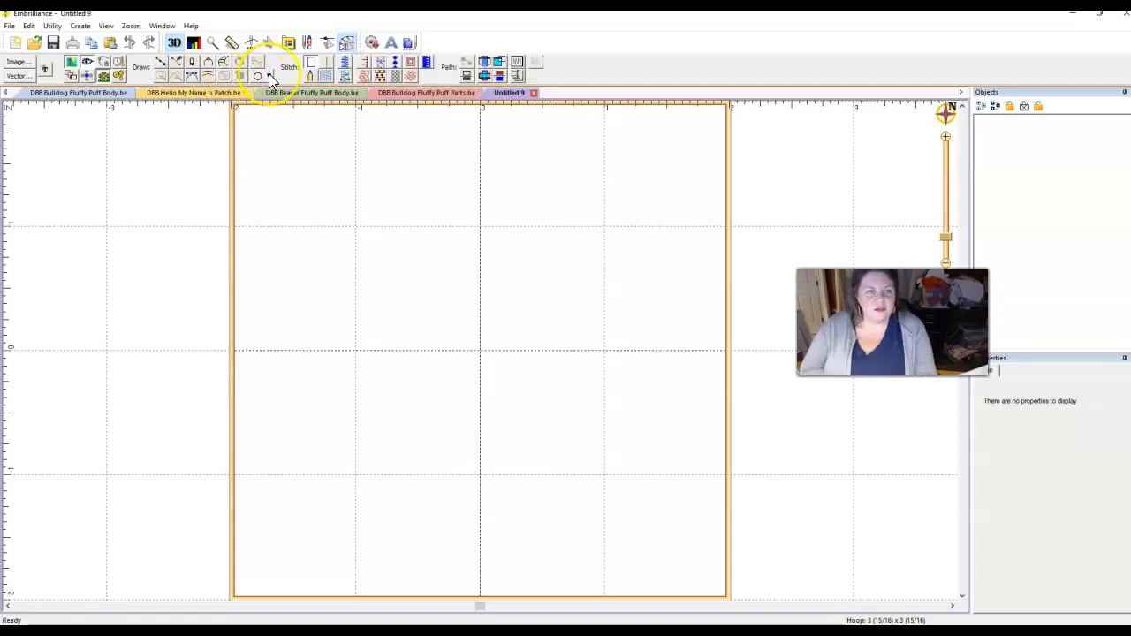
pyautogui.click(268, 76)
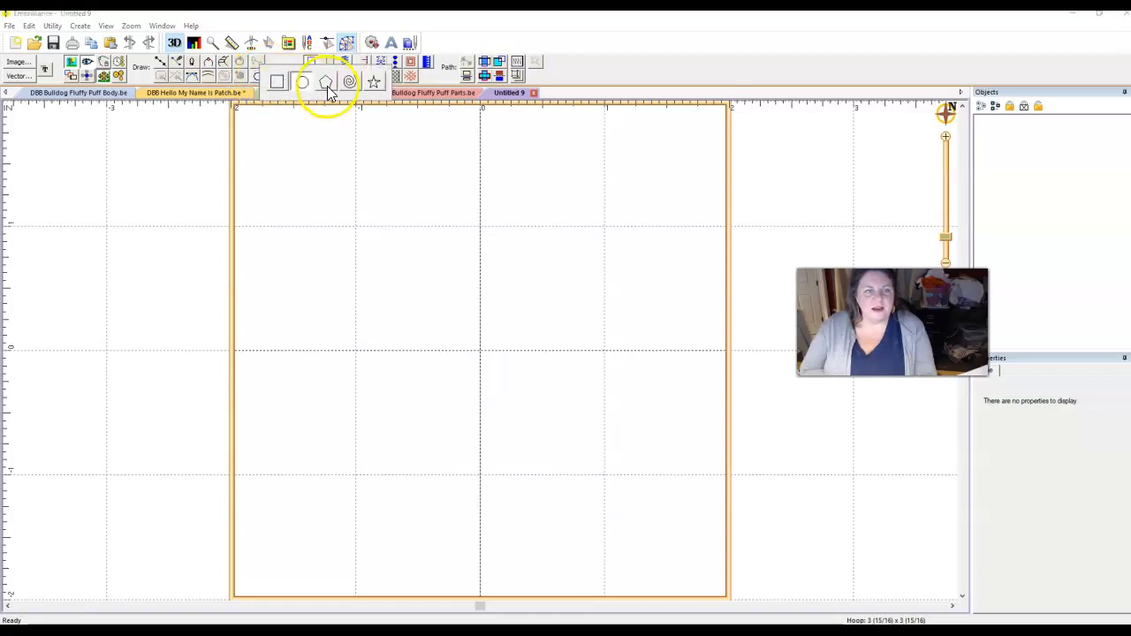
pyautogui.click(269, 78)
pyautogui.click(273, 81)
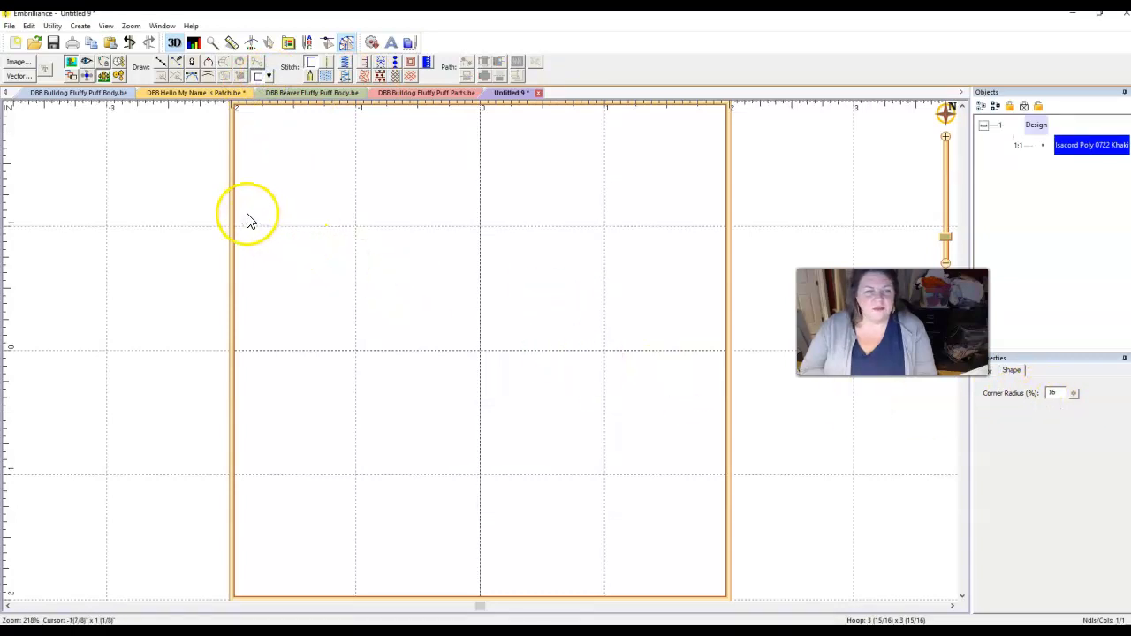
pyautogui.moveTo(241, 221); pyautogui.dragTo(714, 507)
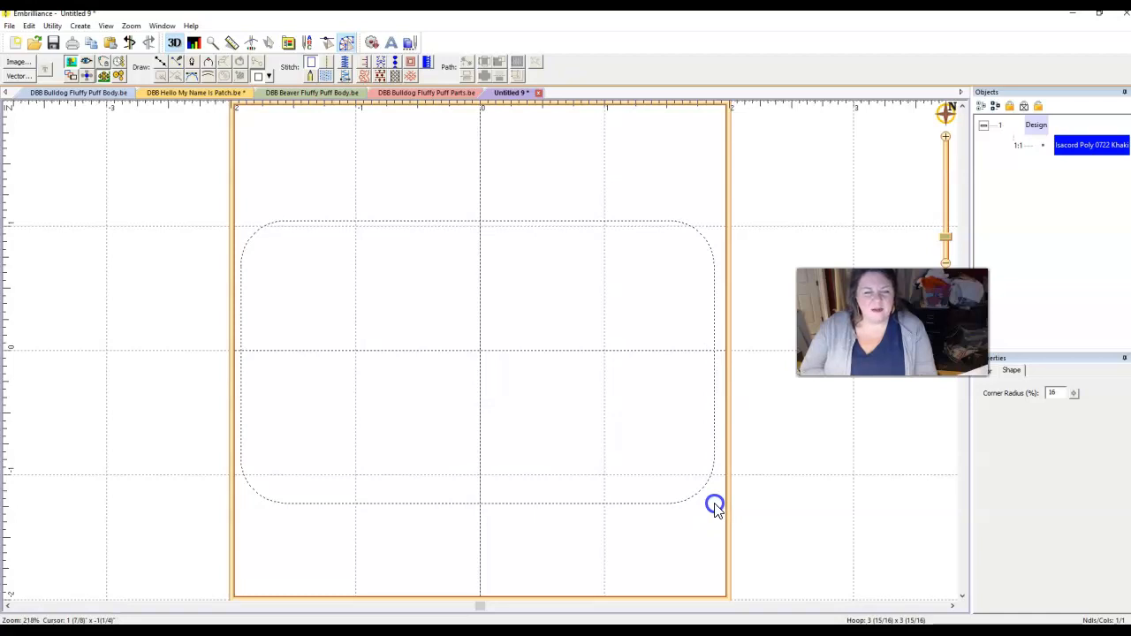
pyautogui.moveTo(714, 506); pyautogui.dragTo(717, 503)
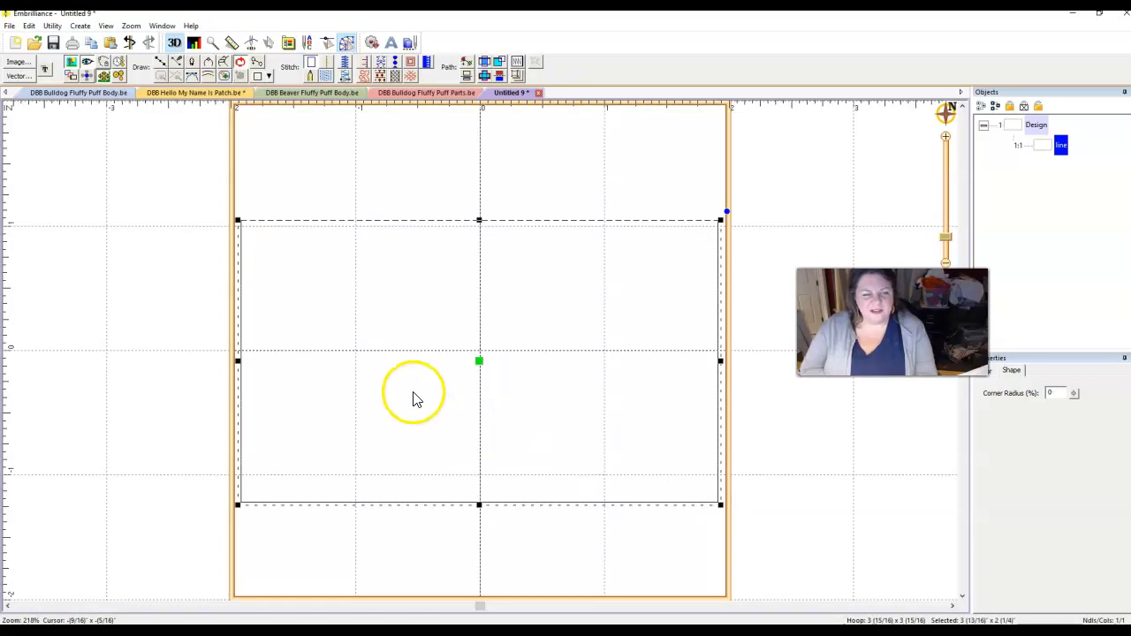
pyautogui.moveTo(1074, 392)
pyautogui.mouseDown()
pyautogui.moveTo(1076, 429)
pyautogui.moveTo(1075, 414)
pyautogui.mouseUp()
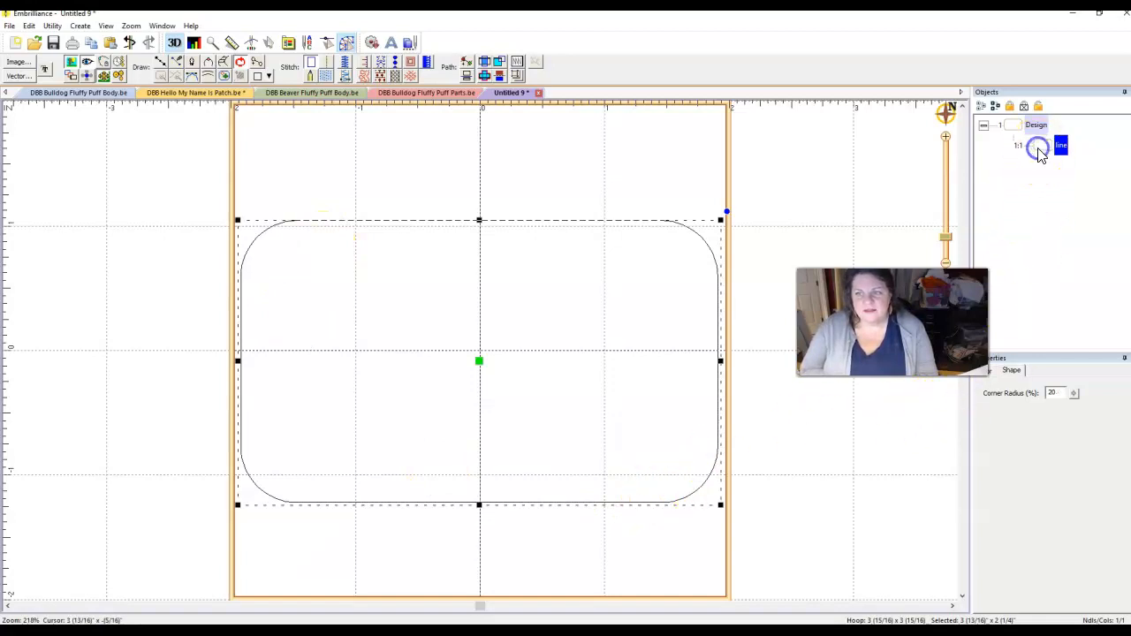
# Copy the rounded rectangle and paste it three times in place, making four stacked outlines
pyautogui.click(1036, 125)
pyautogui.click(1047, 155)
pyautogui.click(1059, 170)
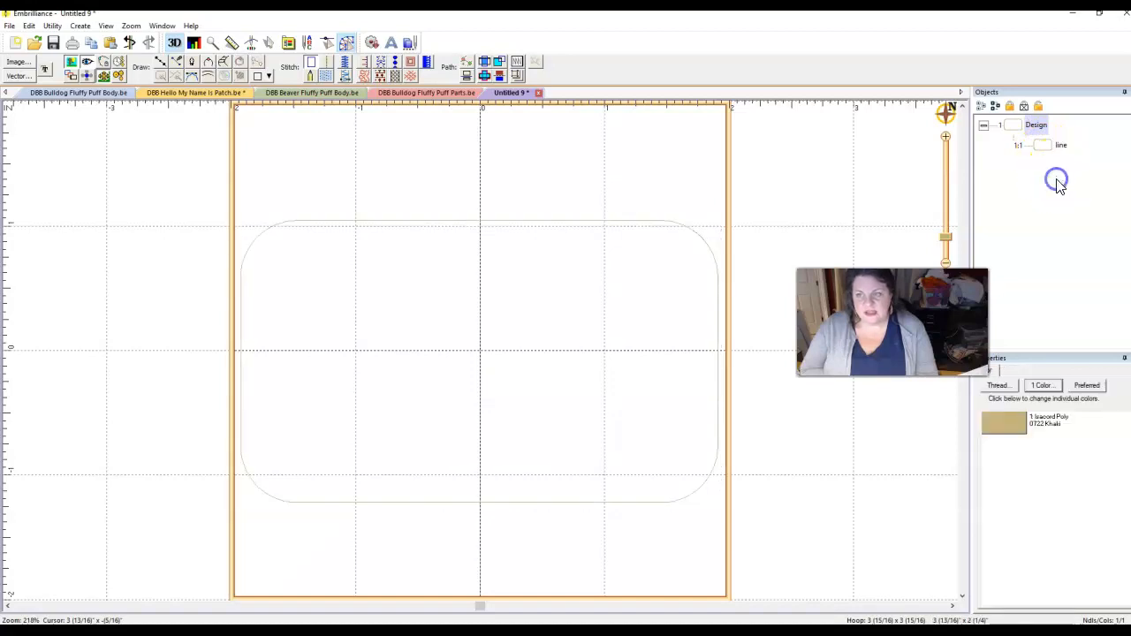
pyautogui.hotkey('ctrl', 'v')
pyautogui.hotkey('ctrl', 'v')
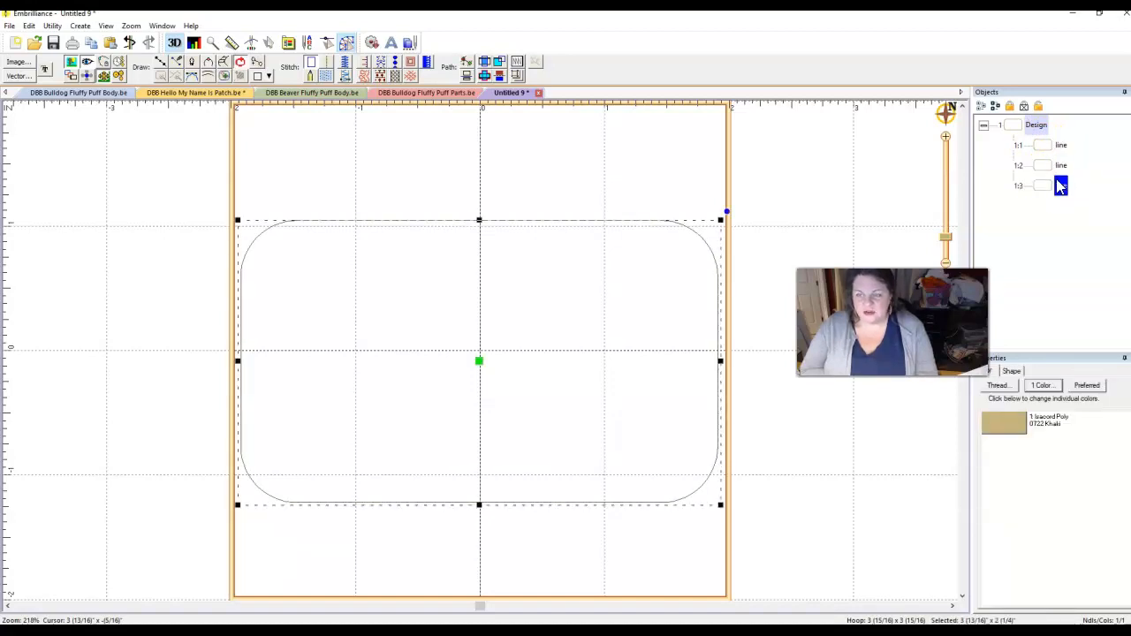
# Set the first outline's corner radius to 20% and convert that outline to a curve
pyautogui.click(1052, 148)
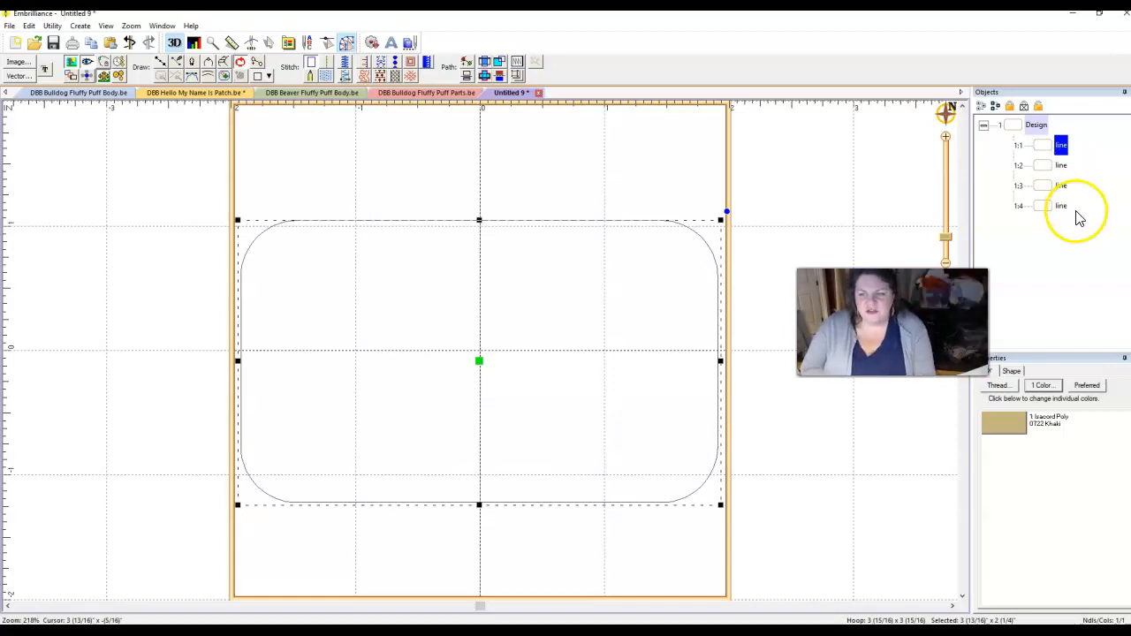
pyautogui.click(1014, 372)
pyautogui.moveTo(1071, 392); pyautogui.dragTo(1079, 414)
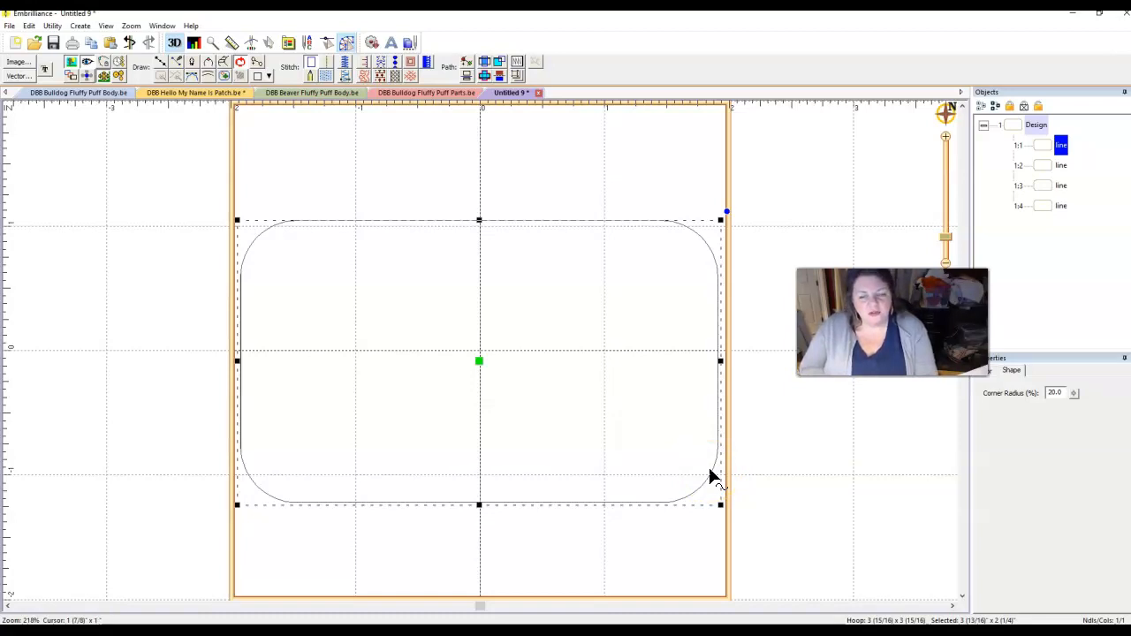
pyautogui.click(1044, 152)
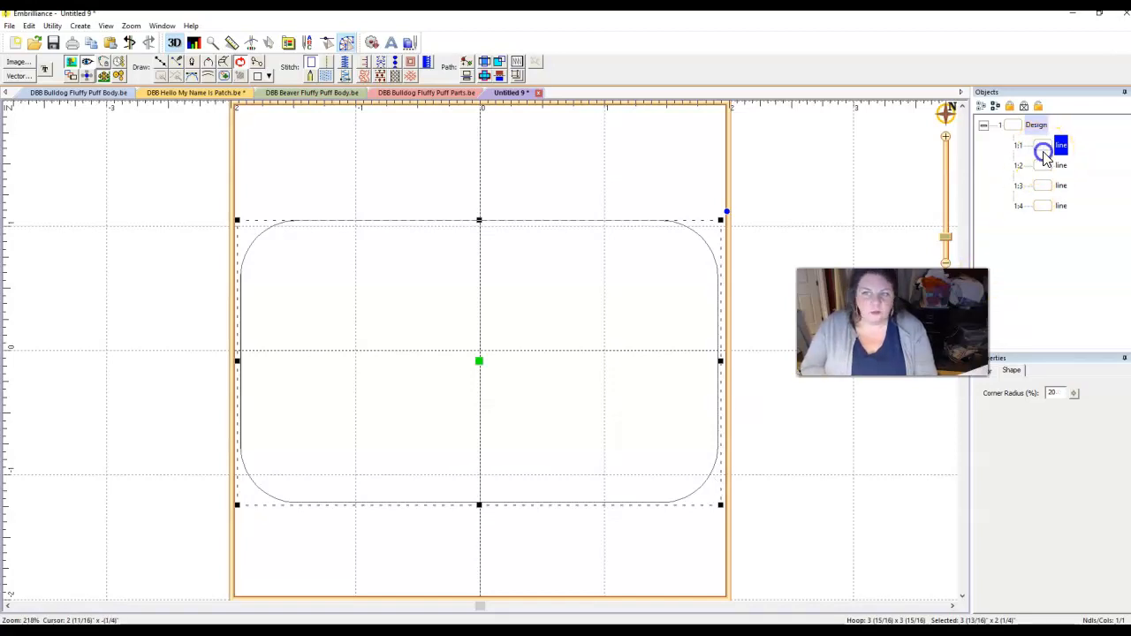
pyautogui.rightClick(701, 491)
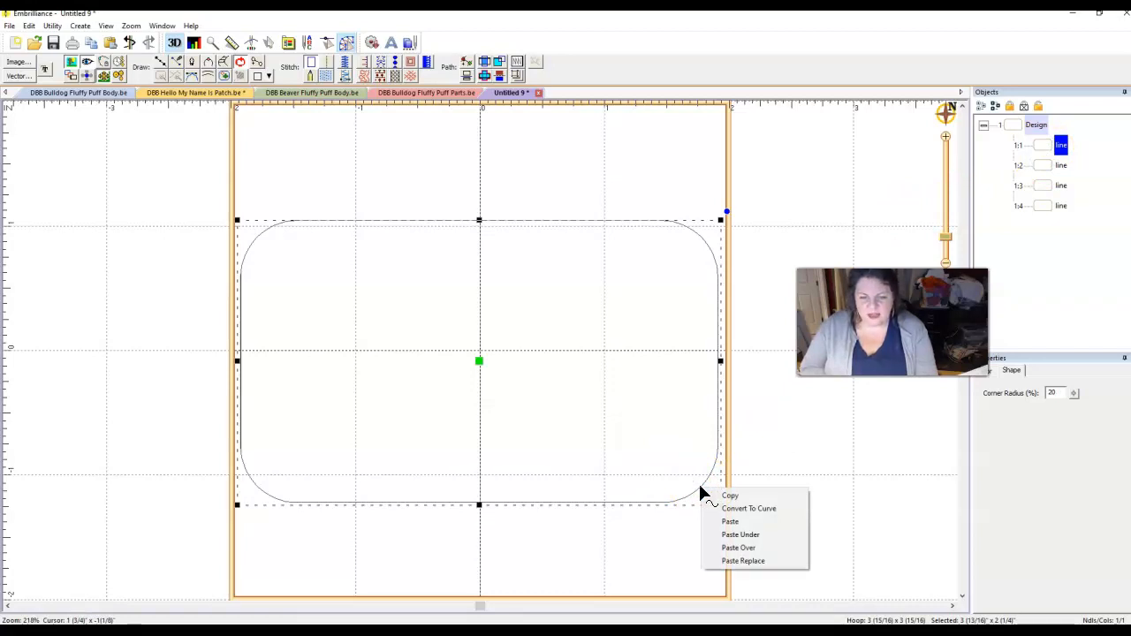
pyautogui.click(719, 509)
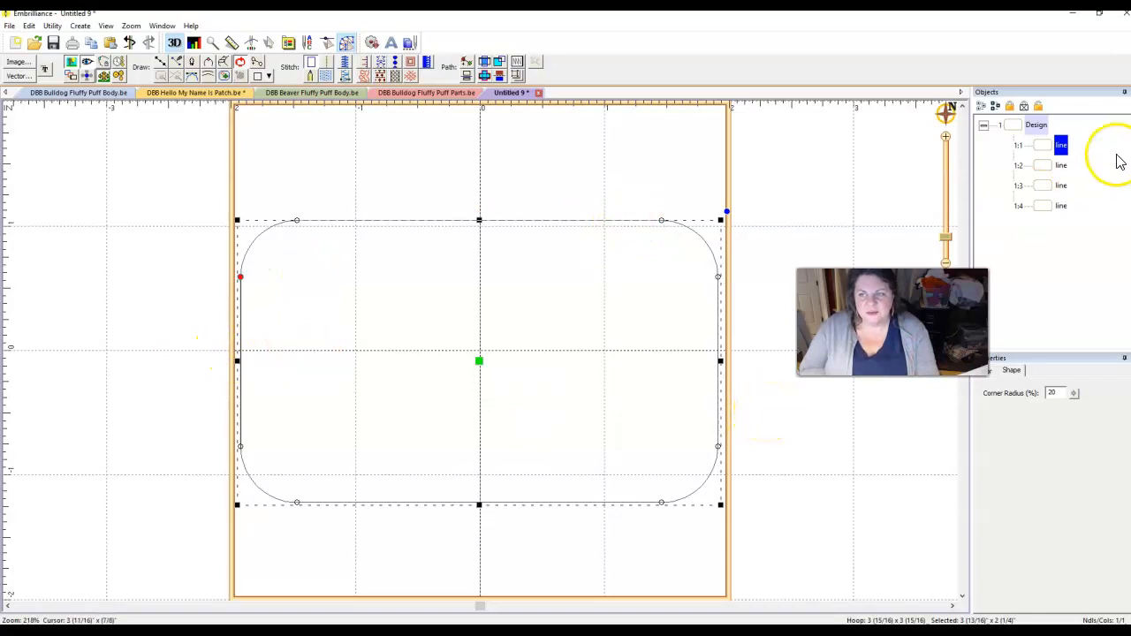
# Apply a Run stitch to the first outline and set its type to Single
pyautogui.click(1047, 148)
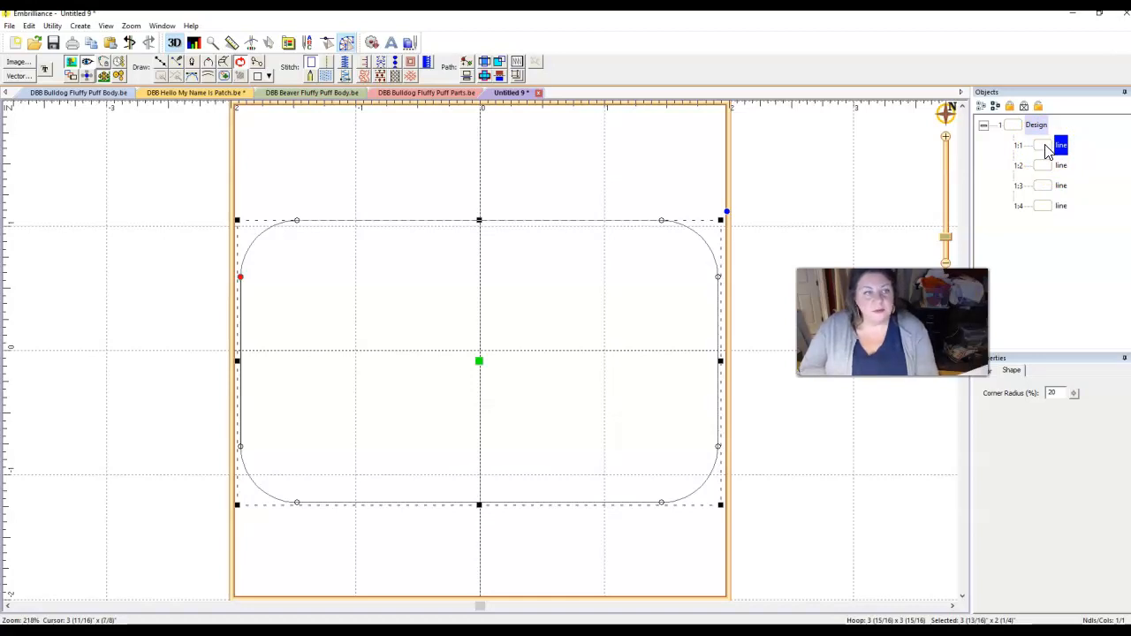
pyautogui.click(160, 63)
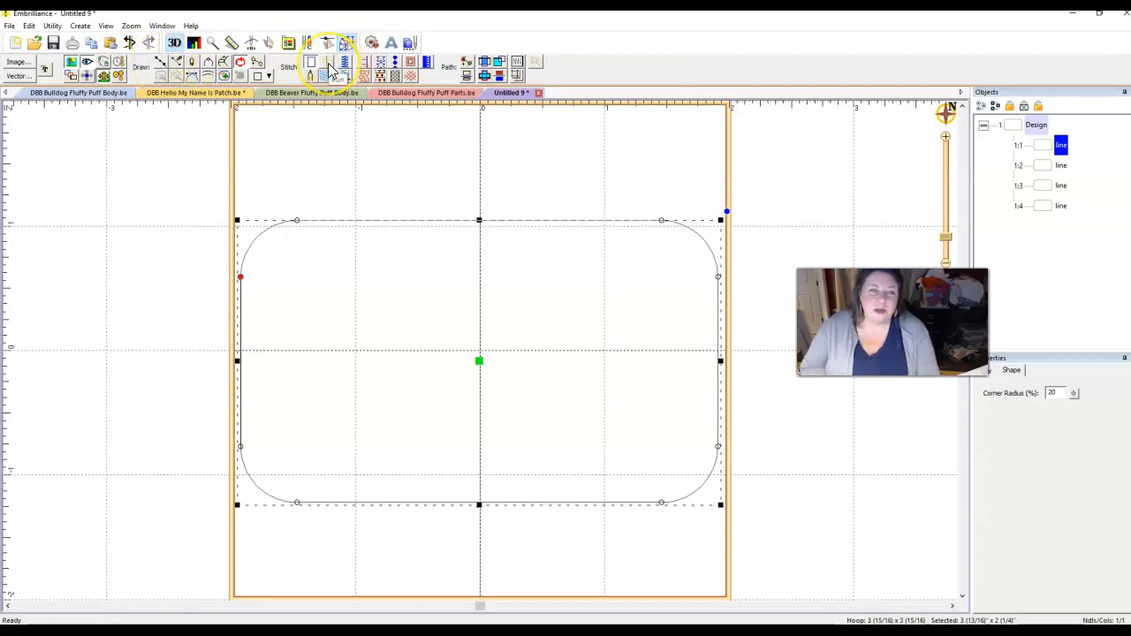
pyautogui.click(330, 69)
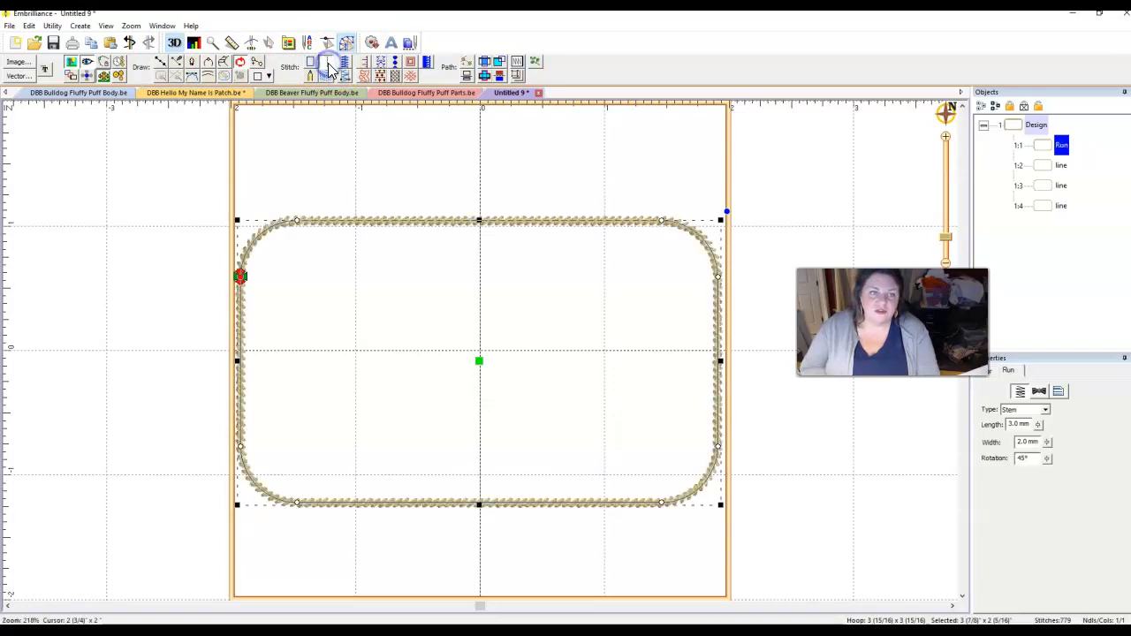
pyautogui.click(1028, 410)
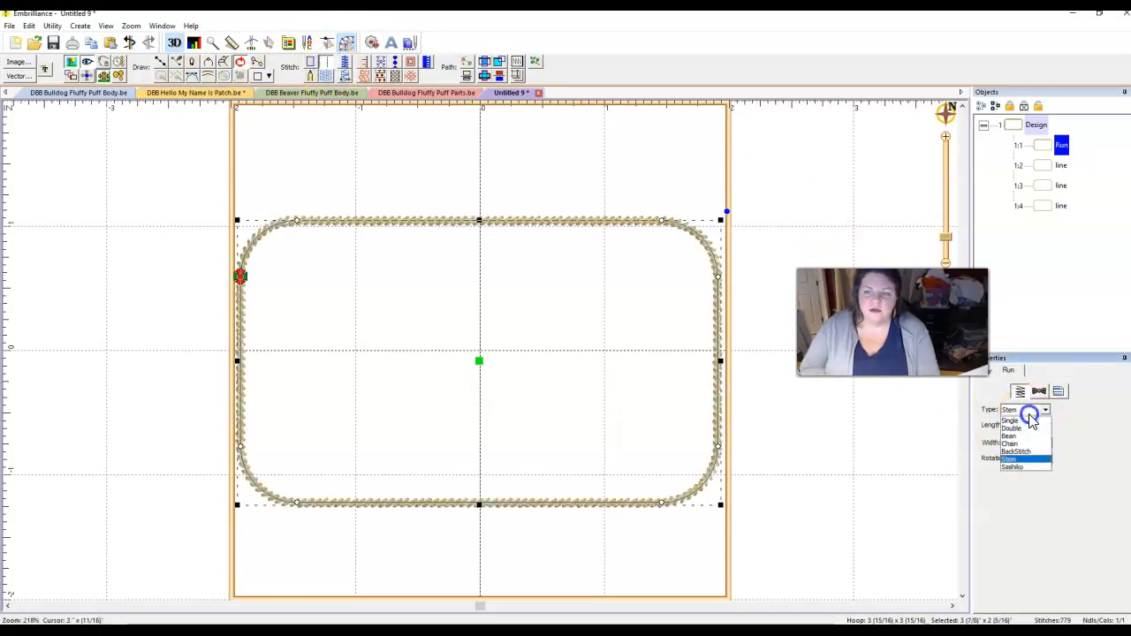
pyautogui.click(1029, 429)
pyautogui.click(1022, 425)
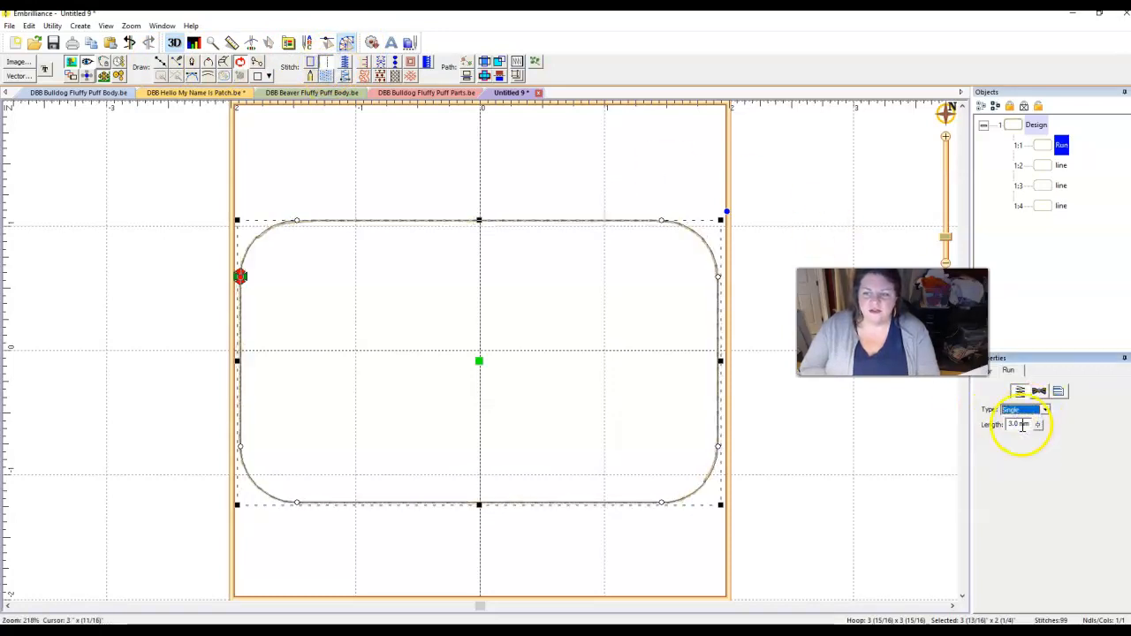
# Enable tie at entry and tie at exit for the first outline's run stitch
pyautogui.click(1039, 391)
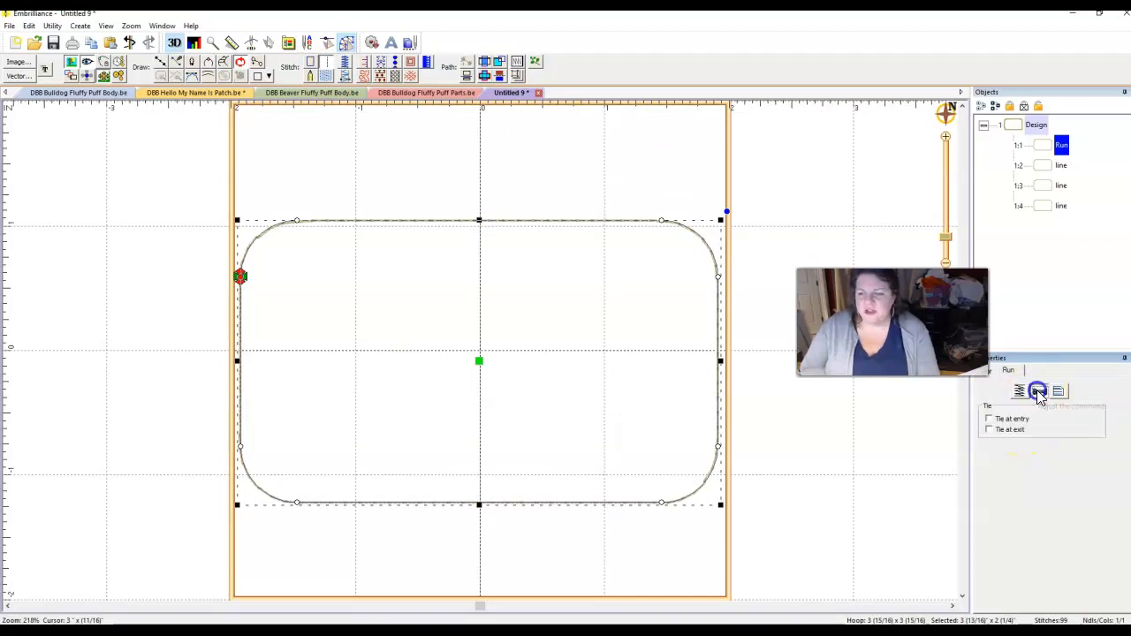
pyautogui.click(1024, 419)
pyautogui.click(1026, 430)
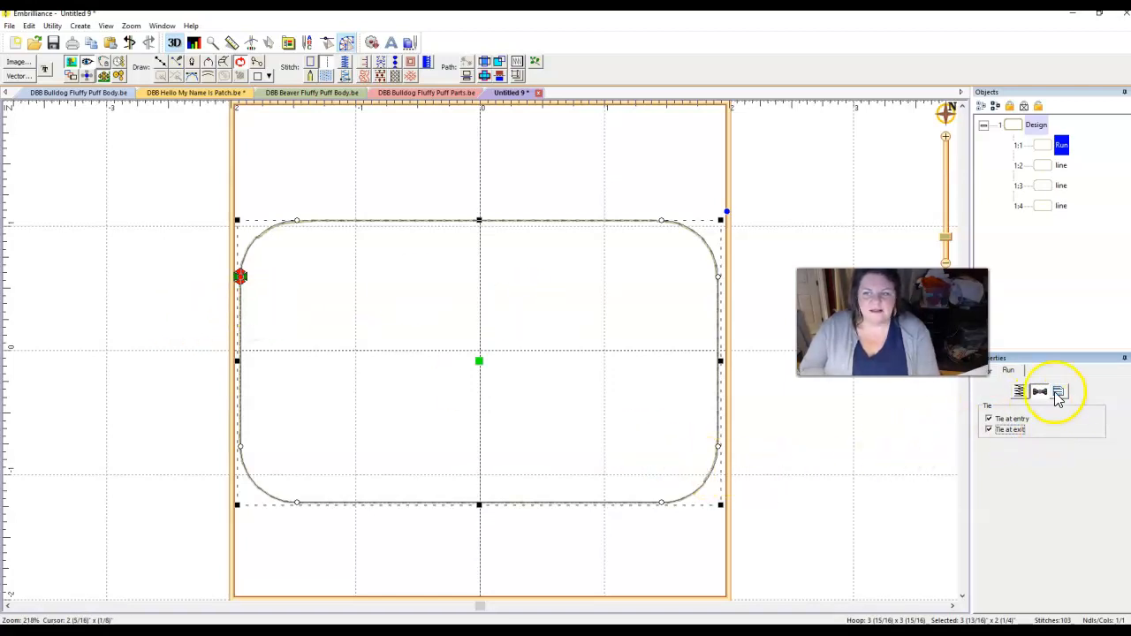
# Change the first outline's thread color to Isacord Poly 2155 Pink Tulip
pyautogui.click(995, 369)
pyautogui.click(1010, 426)
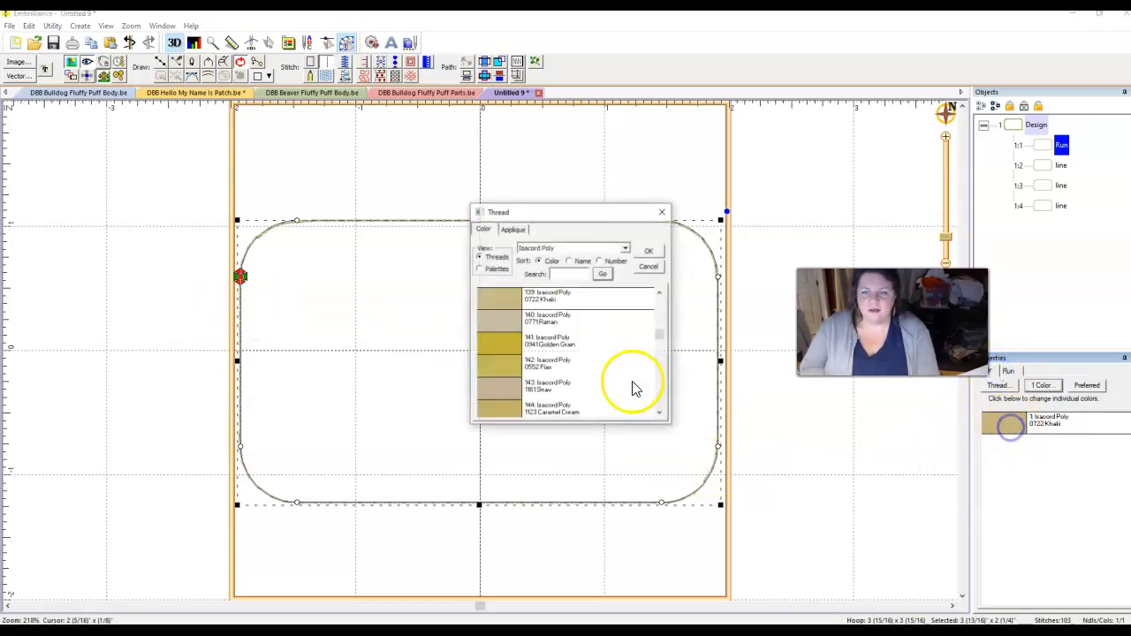
pyautogui.moveTo(661, 334); pyautogui.dragTo(653, 289)
pyautogui.click(499, 299)
pyautogui.click(654, 254)
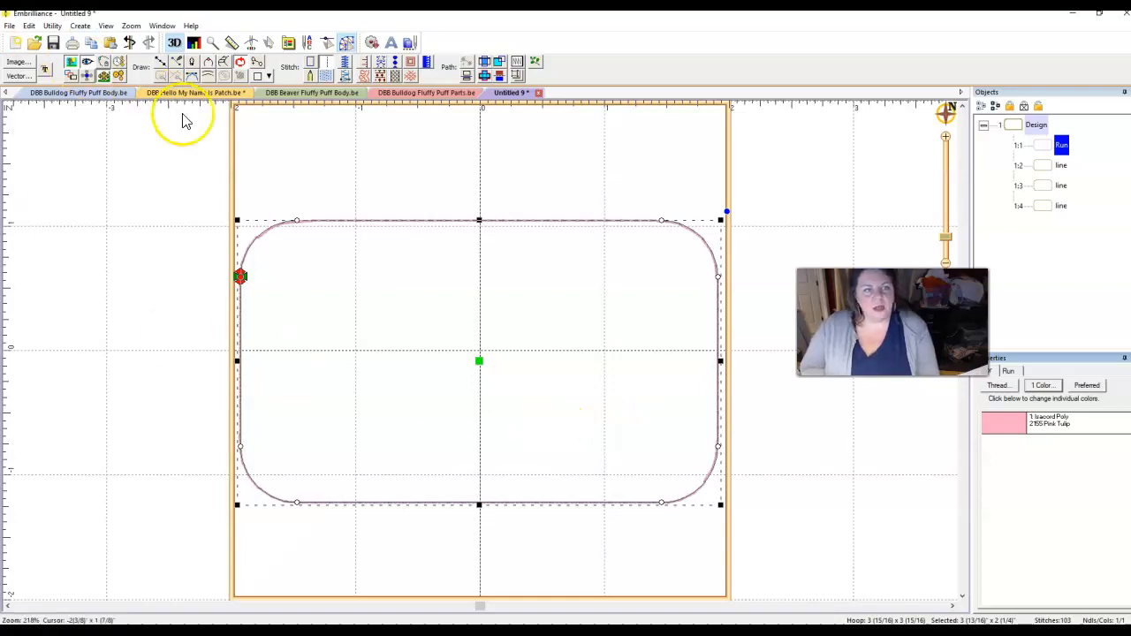
# Convert the second outline to a curve and add a node on each vertical side, slightly above the middle
pyautogui.click(1060, 166)
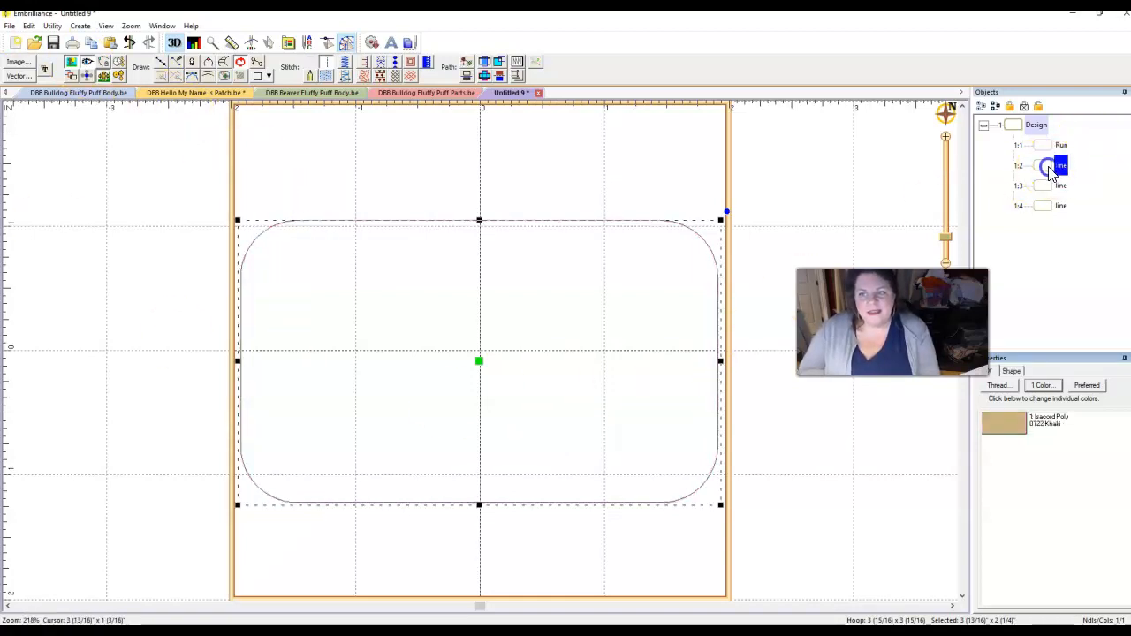
pyautogui.rightClick(718, 311)
pyautogui.click(747, 329)
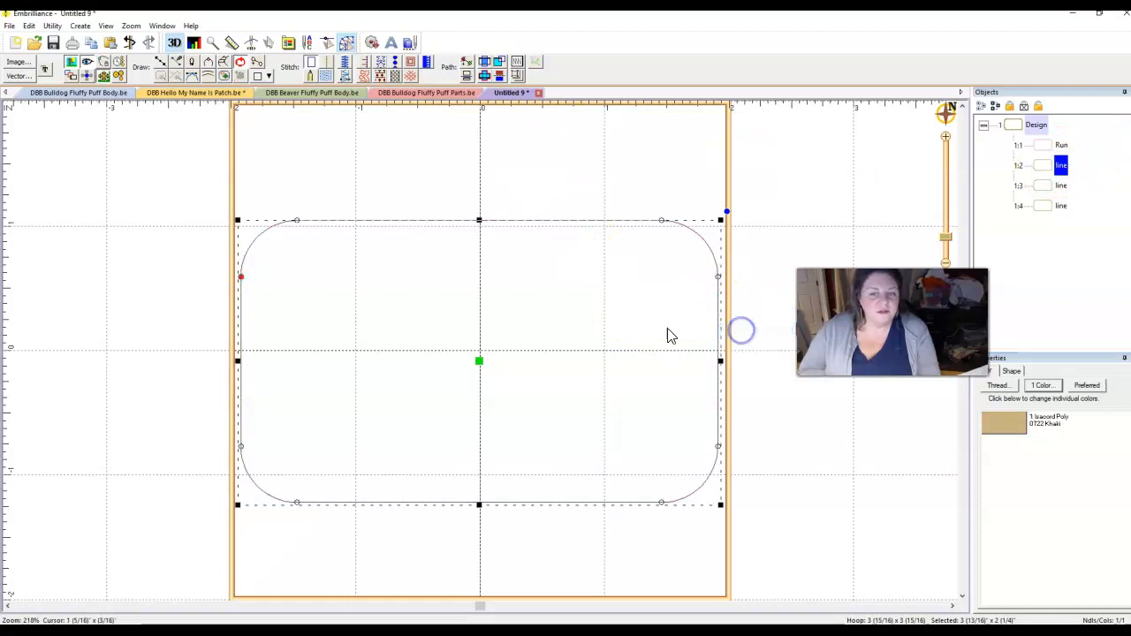
pyautogui.click(239, 339)
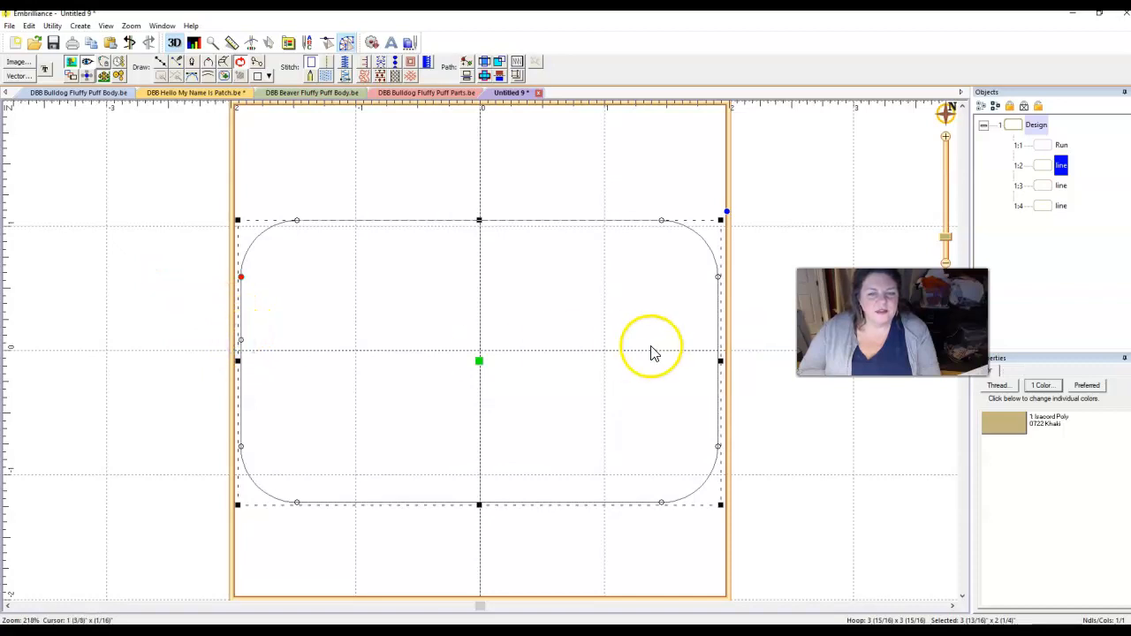
pyautogui.click(718, 337)
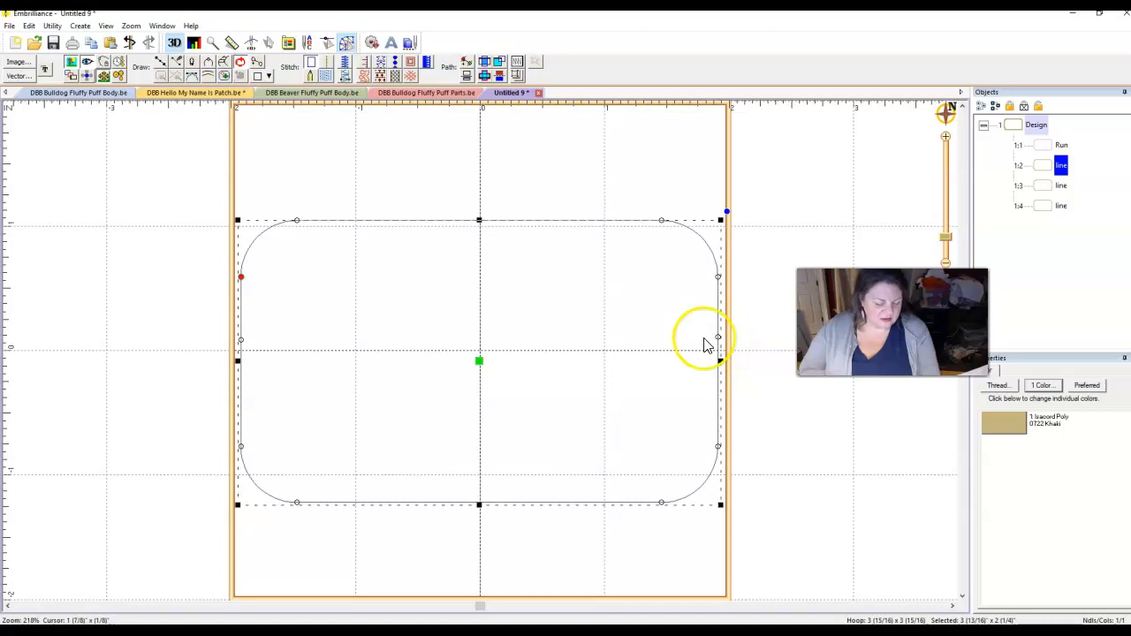
# Select the two added side nodes of the second outline together and shift them slightly down toward the hoop's horizontal centre line
pyautogui.click(241, 340)
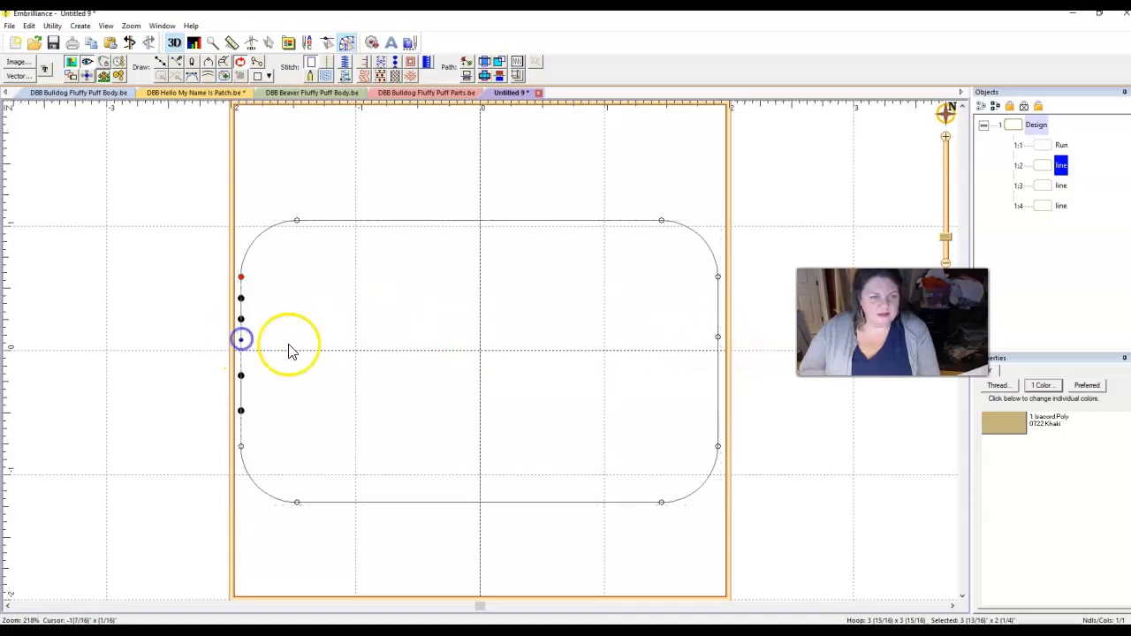
pyautogui.click(719, 338)
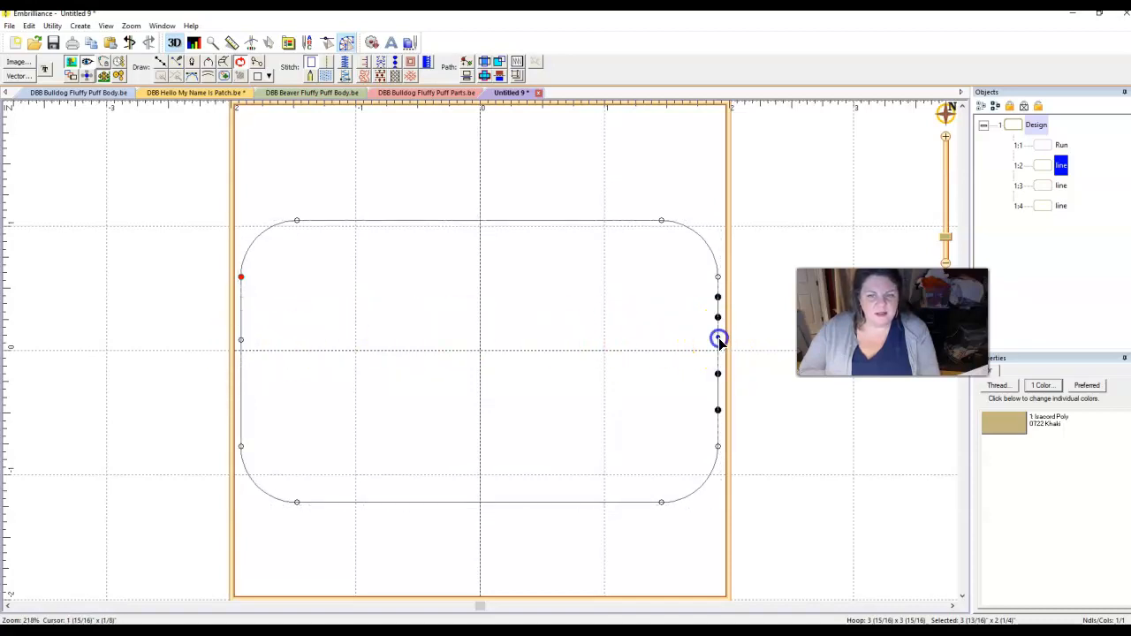
pyautogui.click(241, 341)
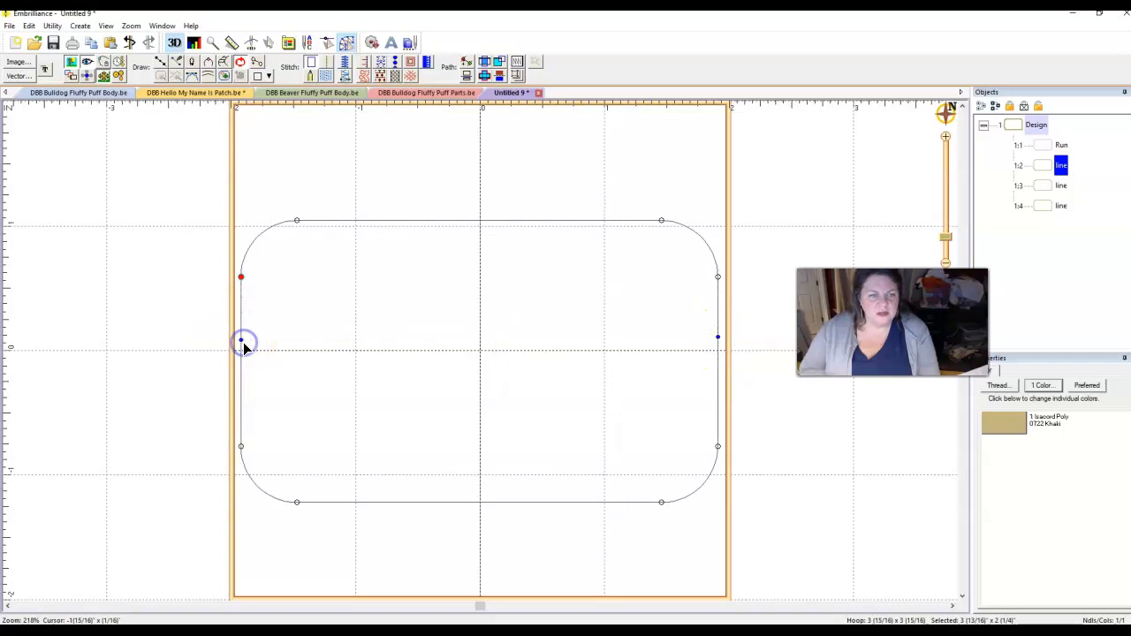
pyautogui.click(718, 342)
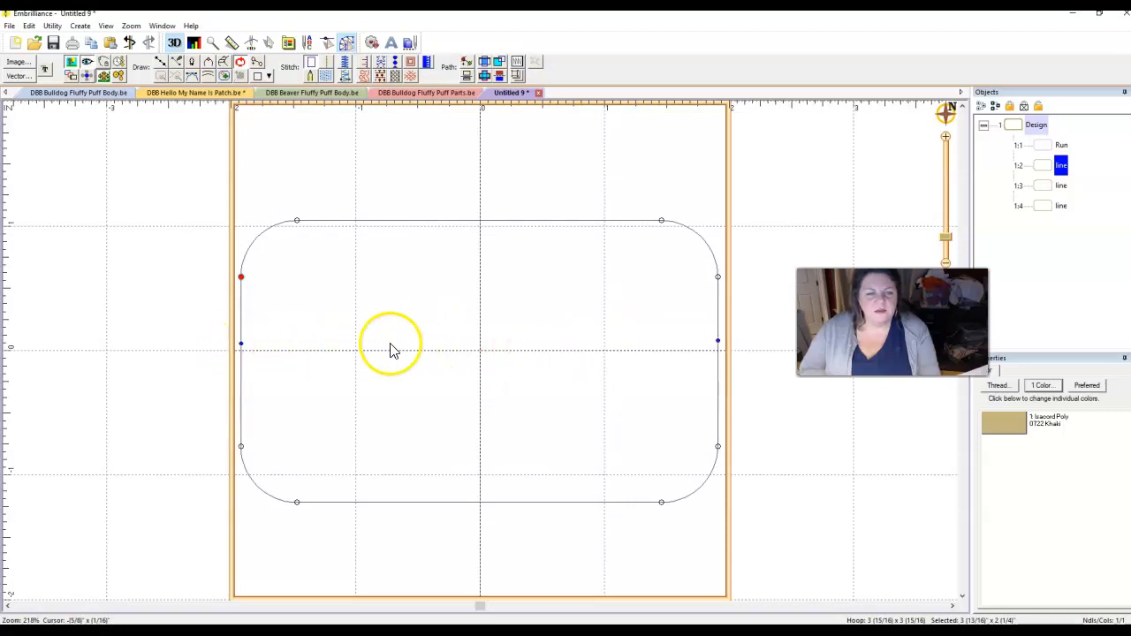
# Break the second outline across between its two added side nodes and delete the lower half
pyautogui.rightClick(246, 345)
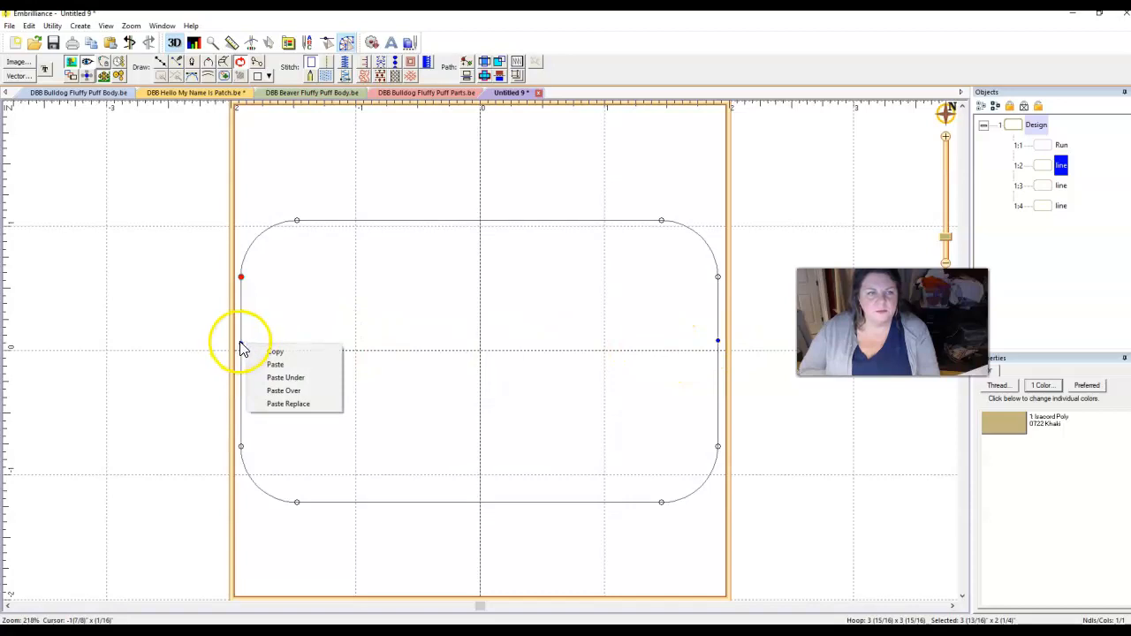
pyautogui.click(243, 345)
pyautogui.click(241, 345)
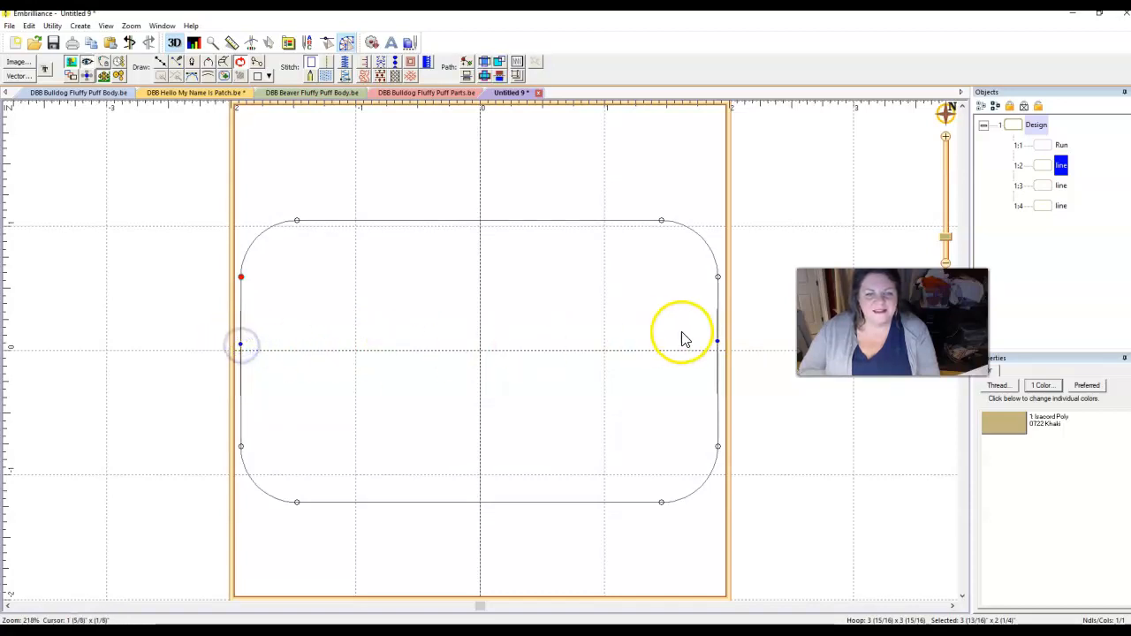
pyautogui.click(718, 344)
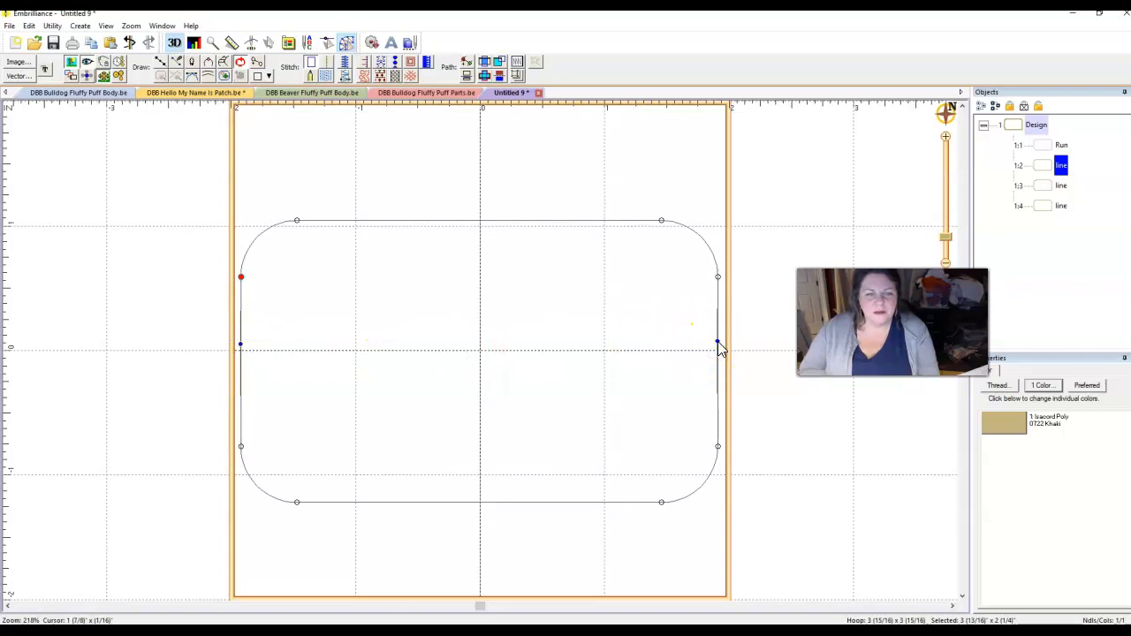
pyautogui.rightClick(718, 345)
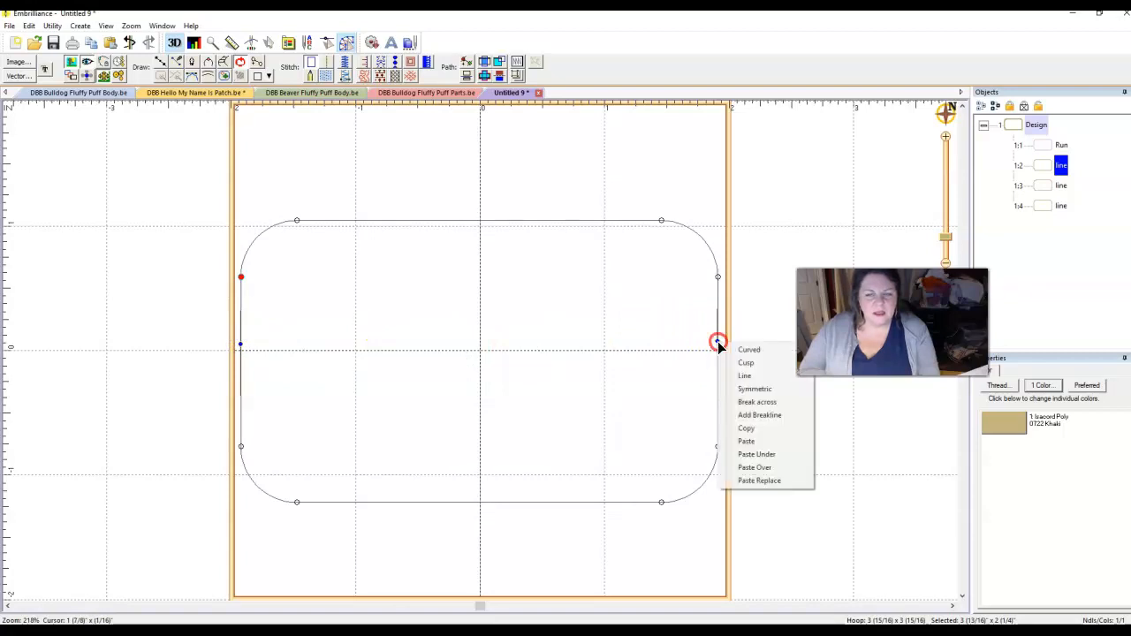
pyautogui.click(745, 403)
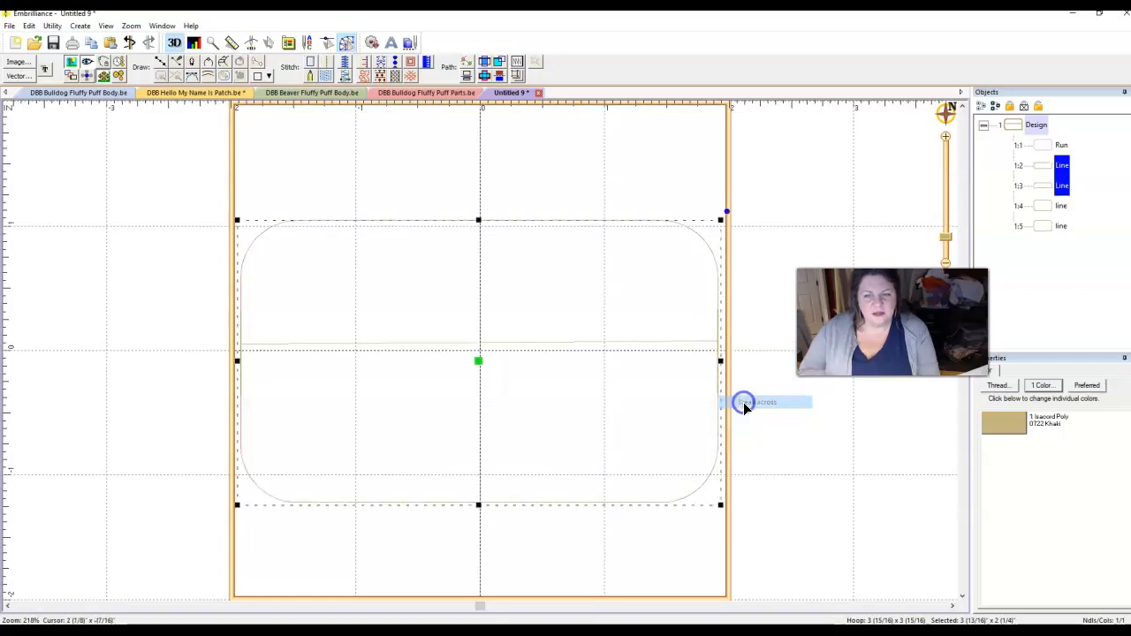
pyautogui.click(1045, 169)
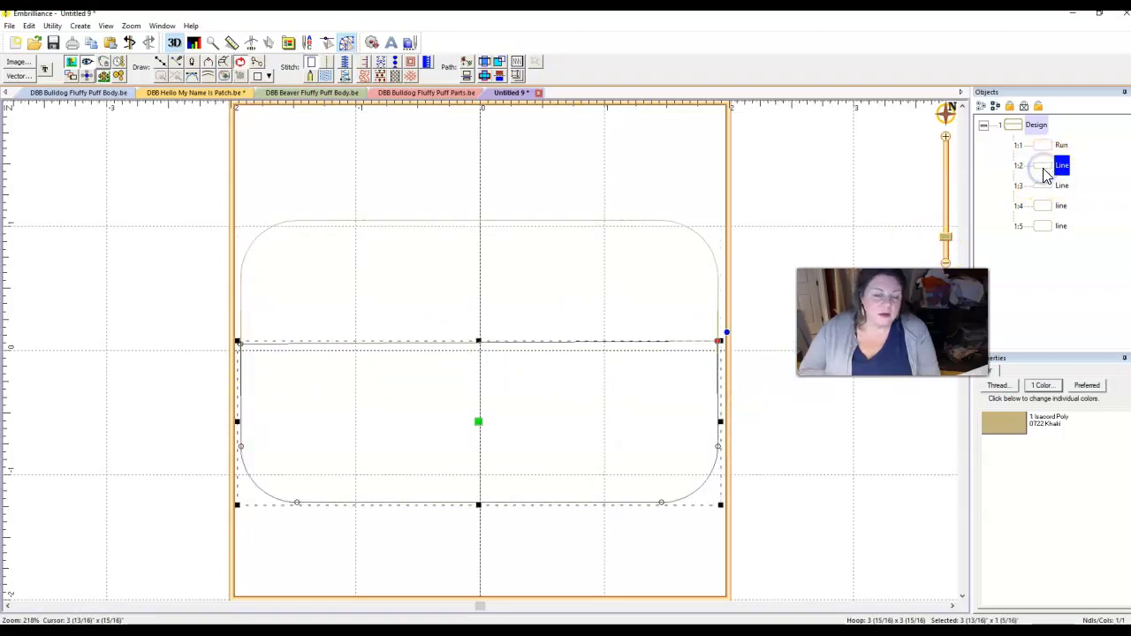
pyautogui.press('Delete')
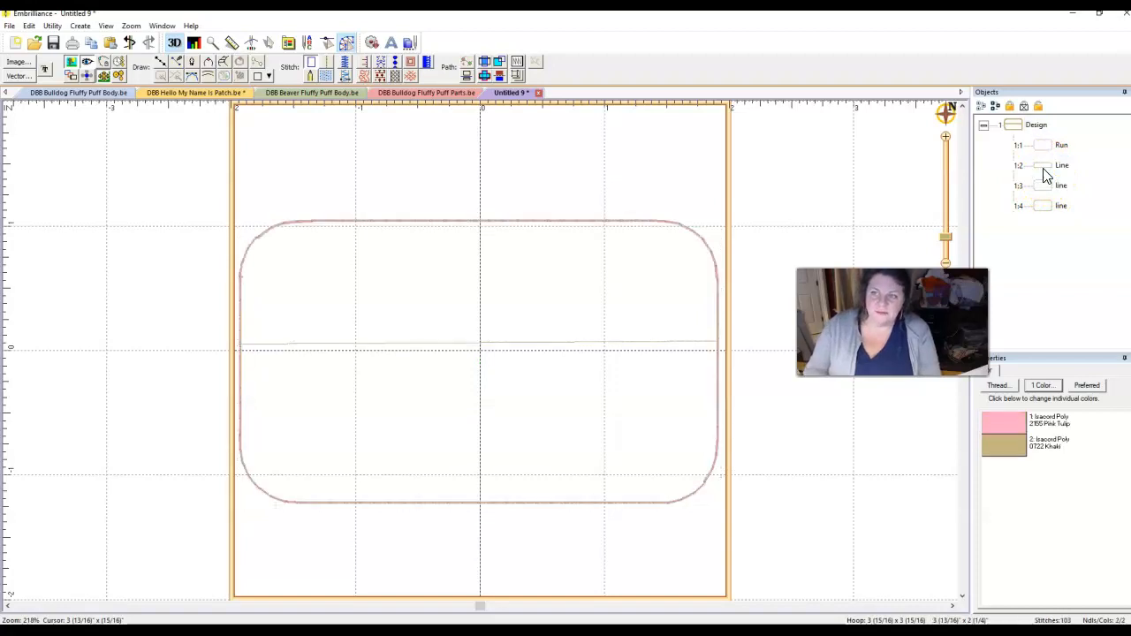
# Shift the lower-right corner node of the remaining upper half slightly down so its bottom edge runs level
pyautogui.click(1045, 170)
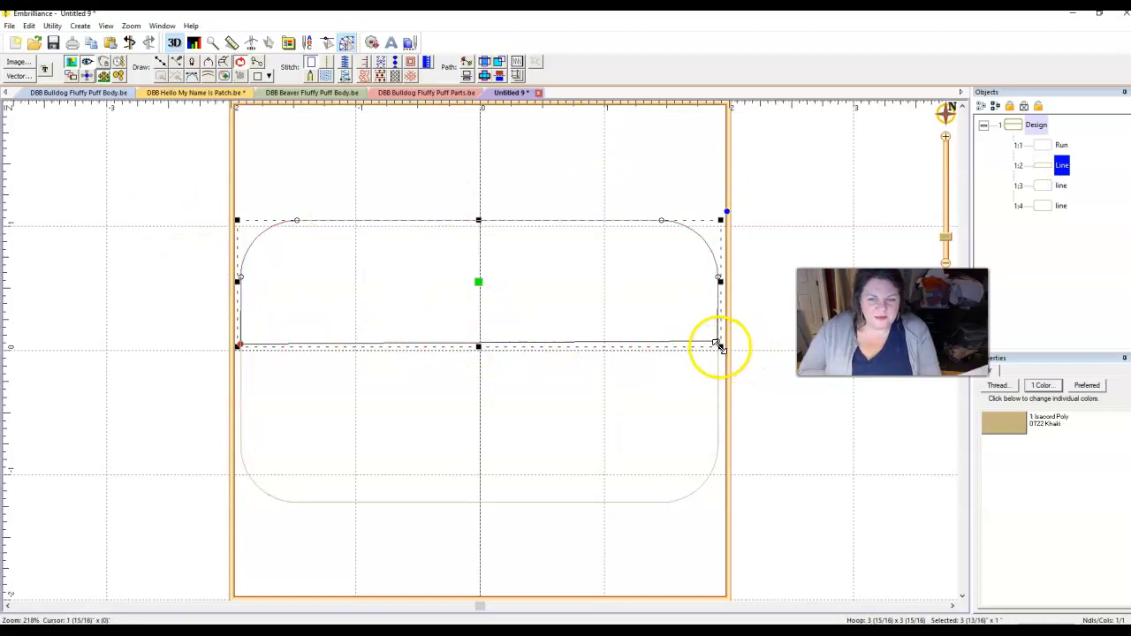
pyautogui.doubleClick(719, 346)
pyautogui.moveTo(716, 345); pyautogui.dragTo(719, 350)
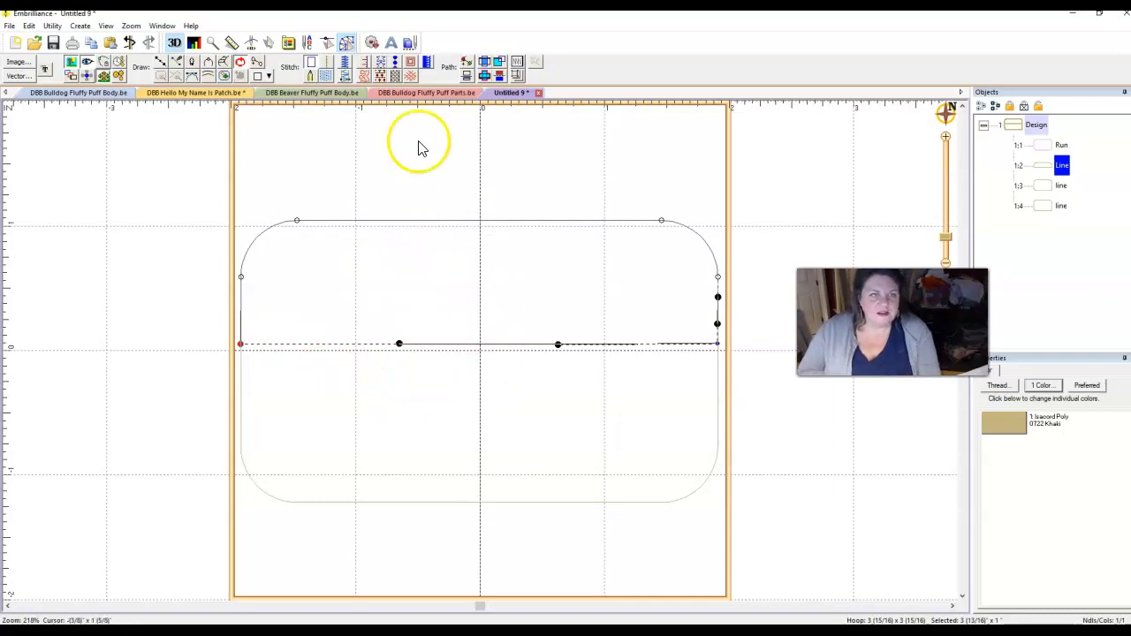
# Convert the upper half to a fill stitch and angle its stitch-direction line diagonally from the bottom edge toward the upper-right corner
pyautogui.click(328, 76)
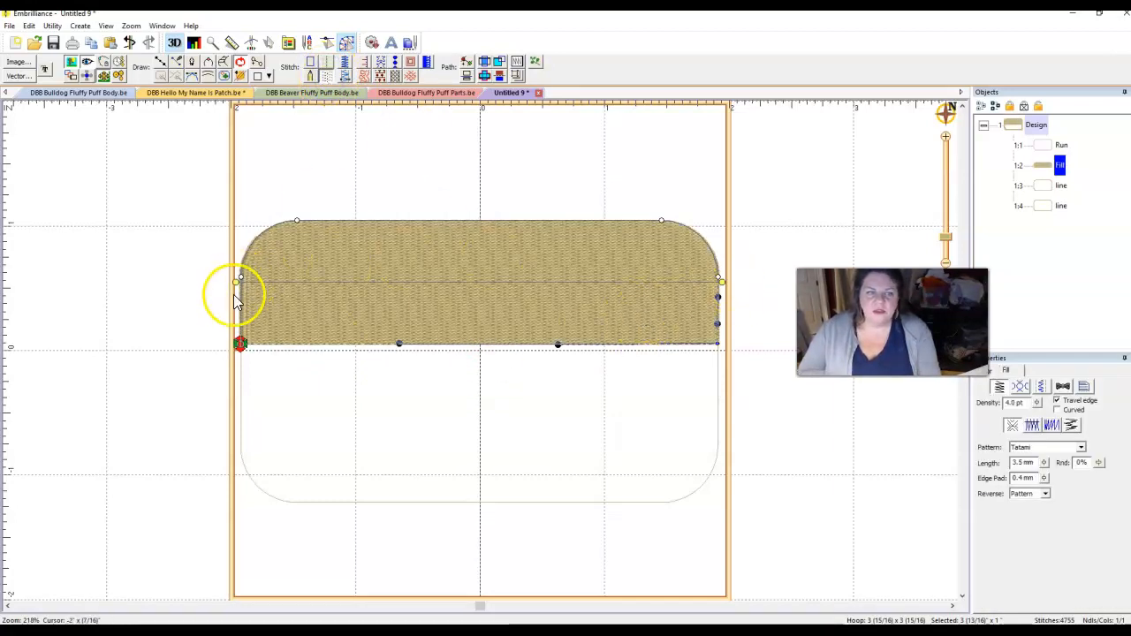
pyautogui.moveTo(239, 281); pyautogui.dragTo(391, 386)
pyautogui.moveTo(722, 281); pyautogui.dragTo(677, 189)
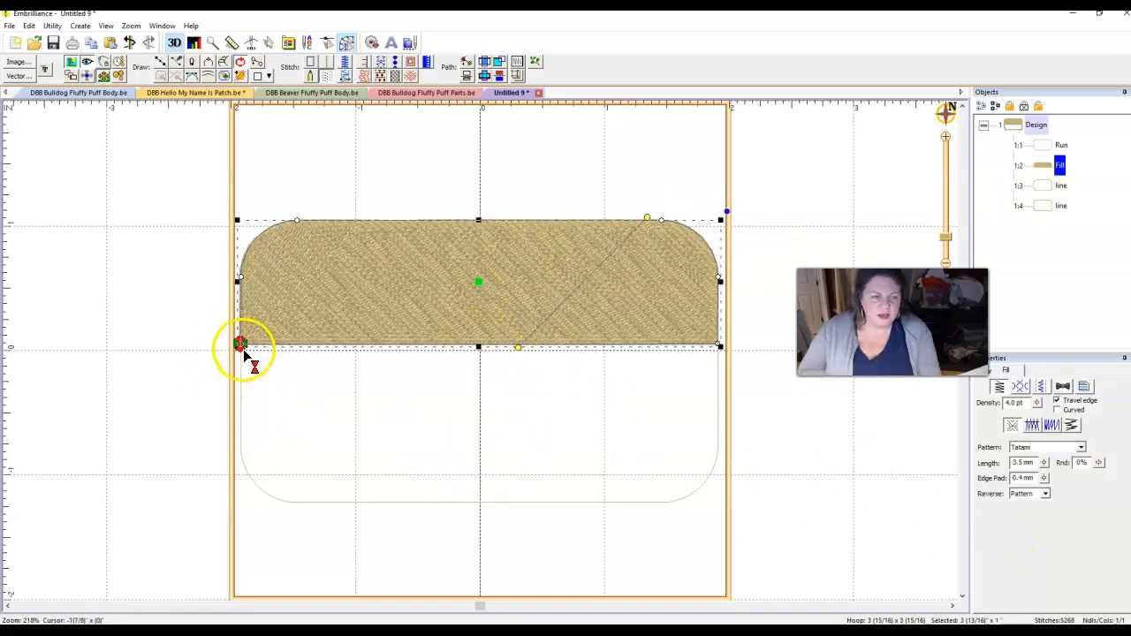
pyautogui.moveTo(648, 220); pyautogui.dragTo(651, 217)
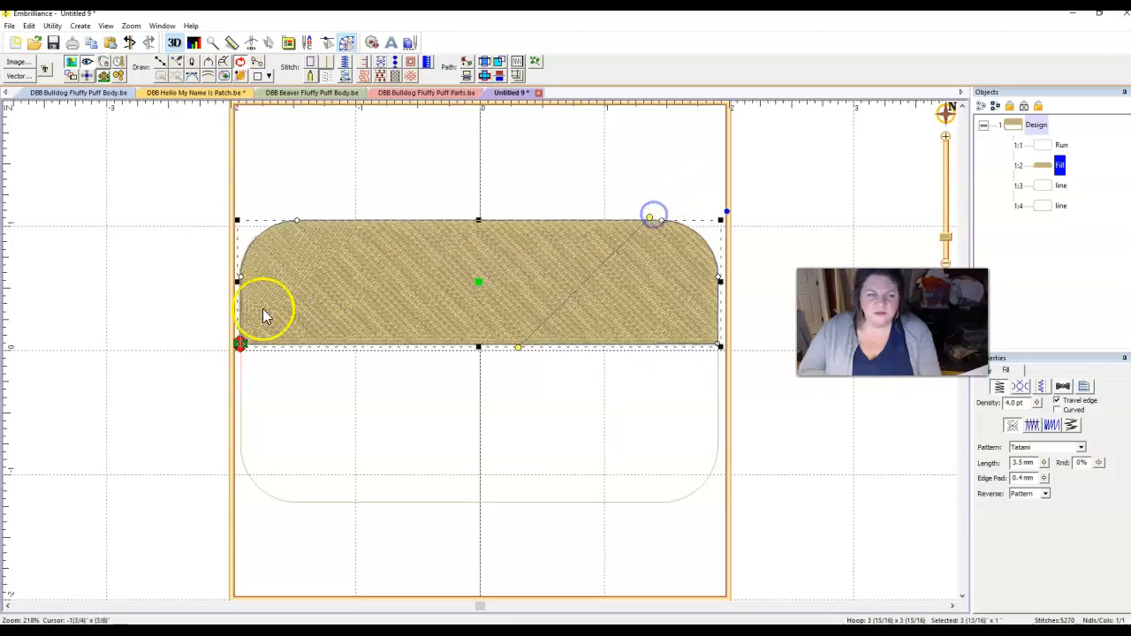
# Place the fill's stop point at the upper-left curve and its start point at the lower-right corner
pyautogui.moveTo(241, 343)
pyautogui.mouseDown()
pyautogui.moveTo(251, 240)
pyautogui.moveTo(371, 278)
pyautogui.moveTo(698, 330)
pyautogui.moveTo(719, 354)
pyautogui.moveTo(247, 359)
pyautogui.moveTo(259, 241)
pyautogui.moveTo(281, 221)
pyautogui.mouseUp()
pyautogui.moveTo(285, 218); pyautogui.dragTo(284, 218)
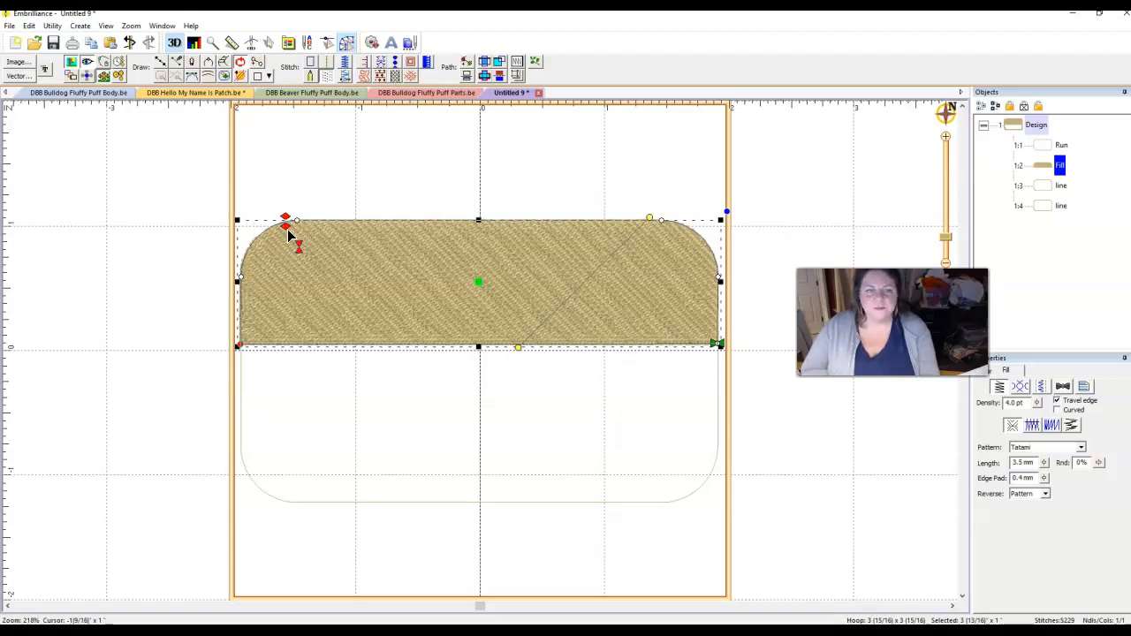
pyautogui.click(287, 233)
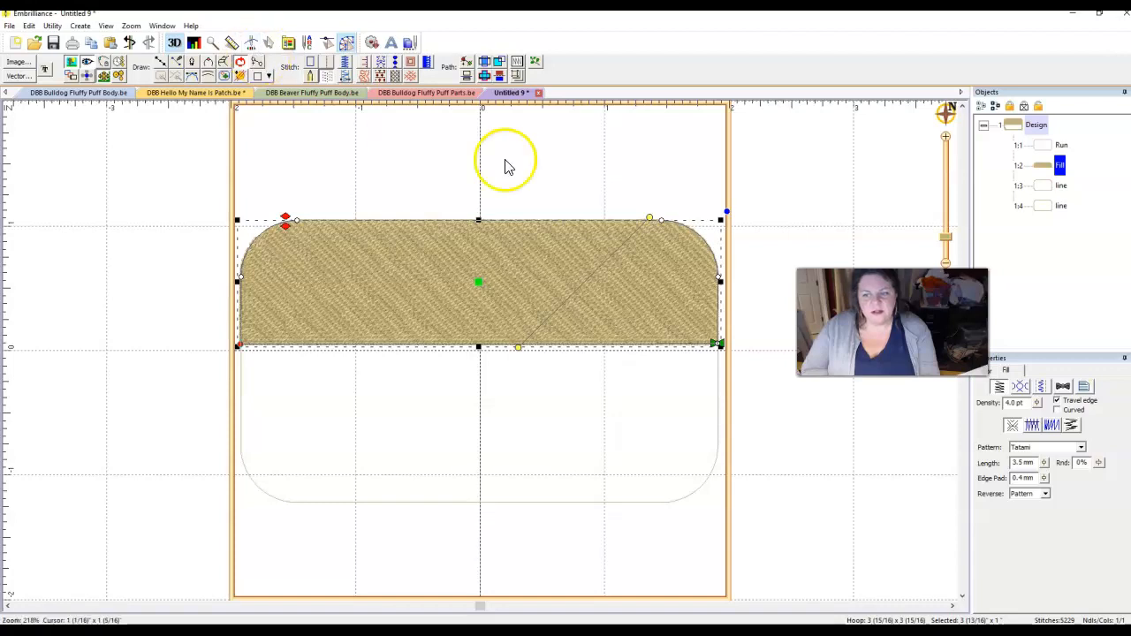
# Review the fill's underlay settings and change its thread color to Isacord Poly 1904 Cardinal
pyautogui.click(1048, 389)
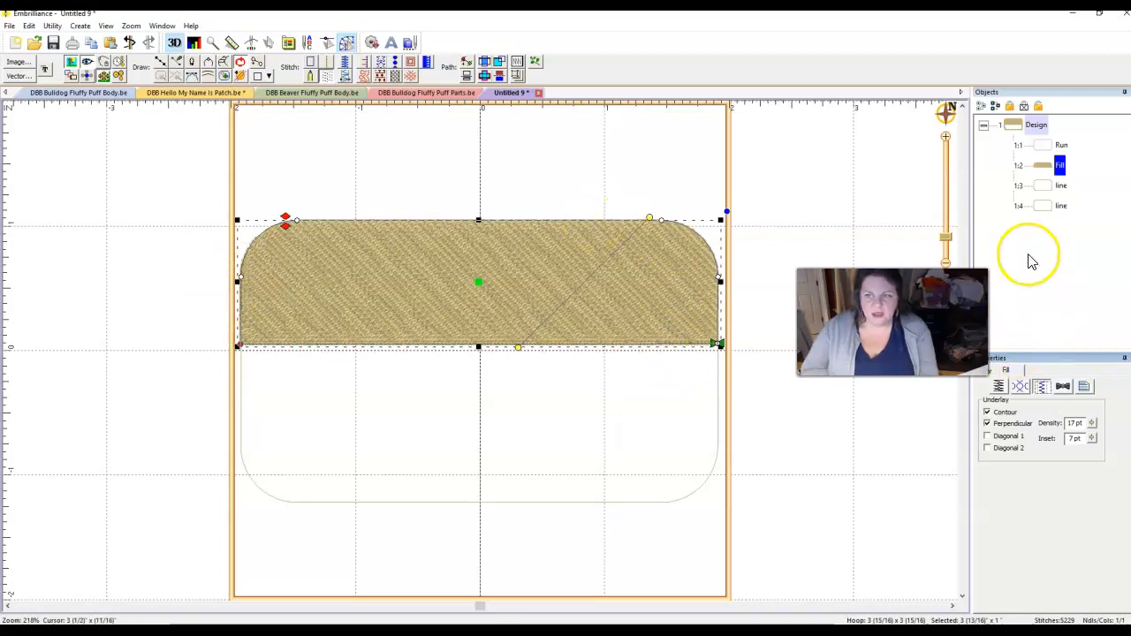
pyautogui.click(995, 371)
pyautogui.click(1008, 422)
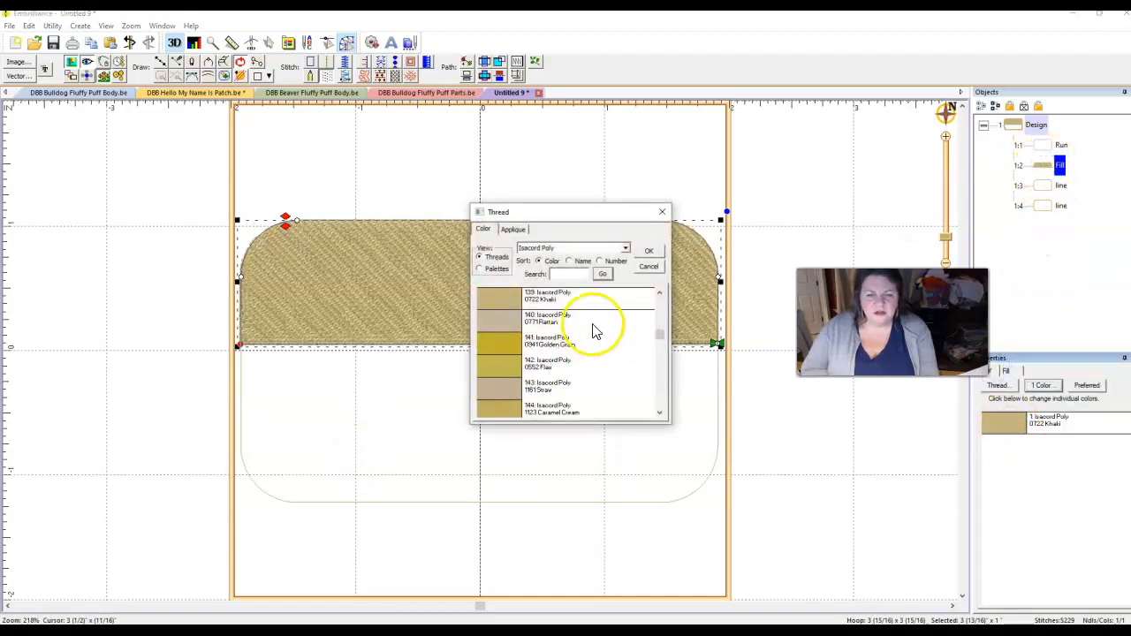
pyautogui.moveTo(661, 335); pyautogui.dragTo(665, 325)
pyautogui.scroll(2, 494, 397)
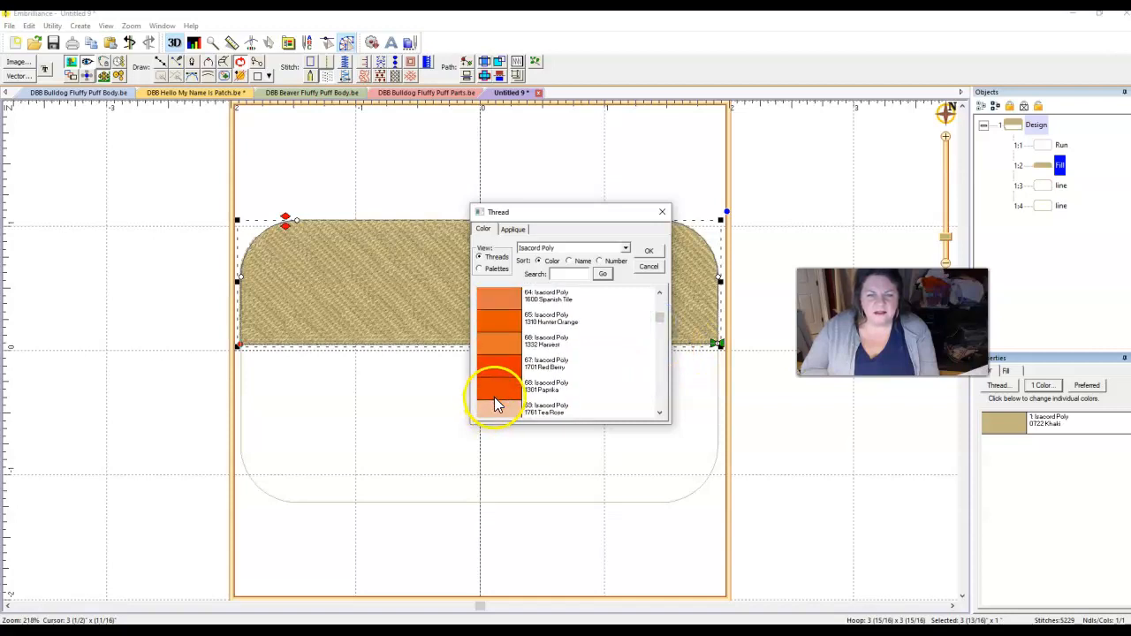
pyautogui.click(498, 321)
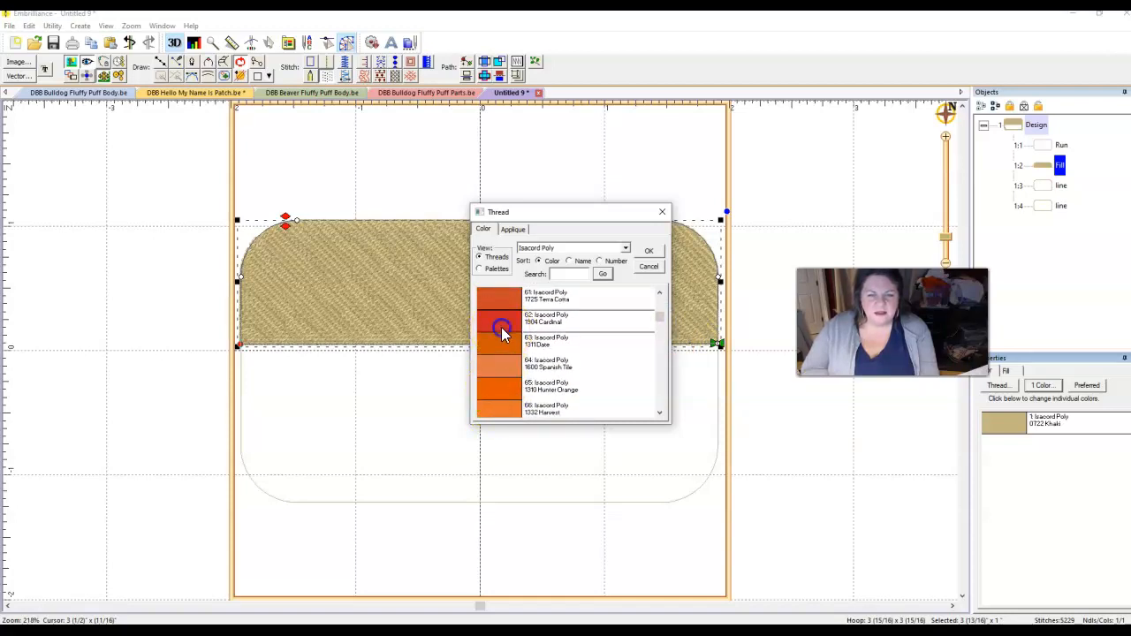
pyautogui.click(649, 258)
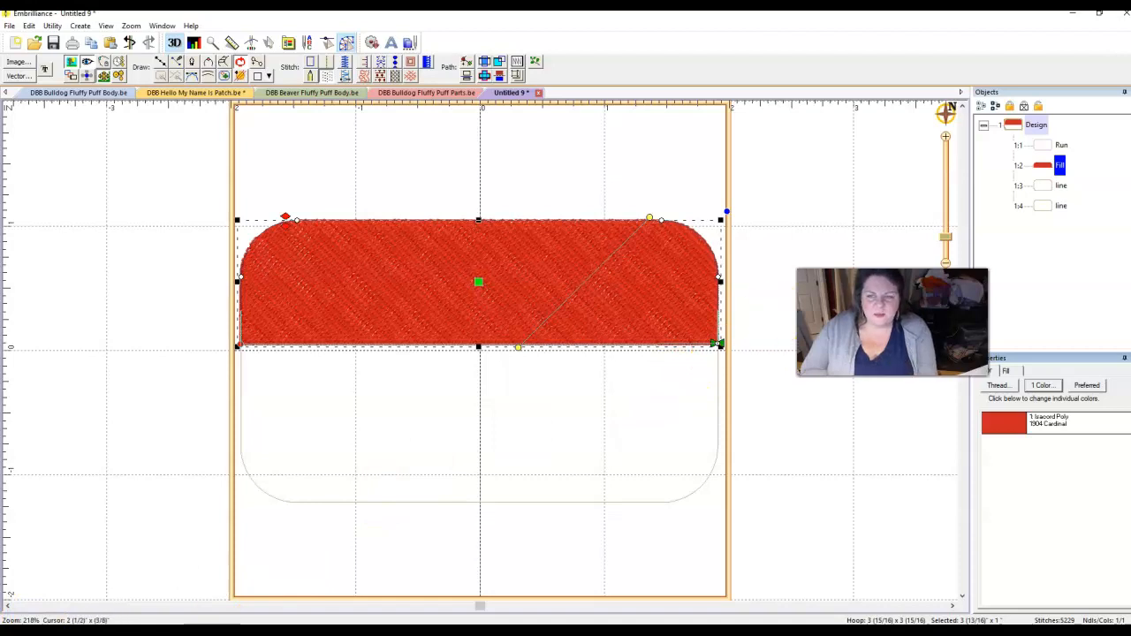
# Start a TrueType Art text object and enter the text "Hello"
pyautogui.click(945, 239)
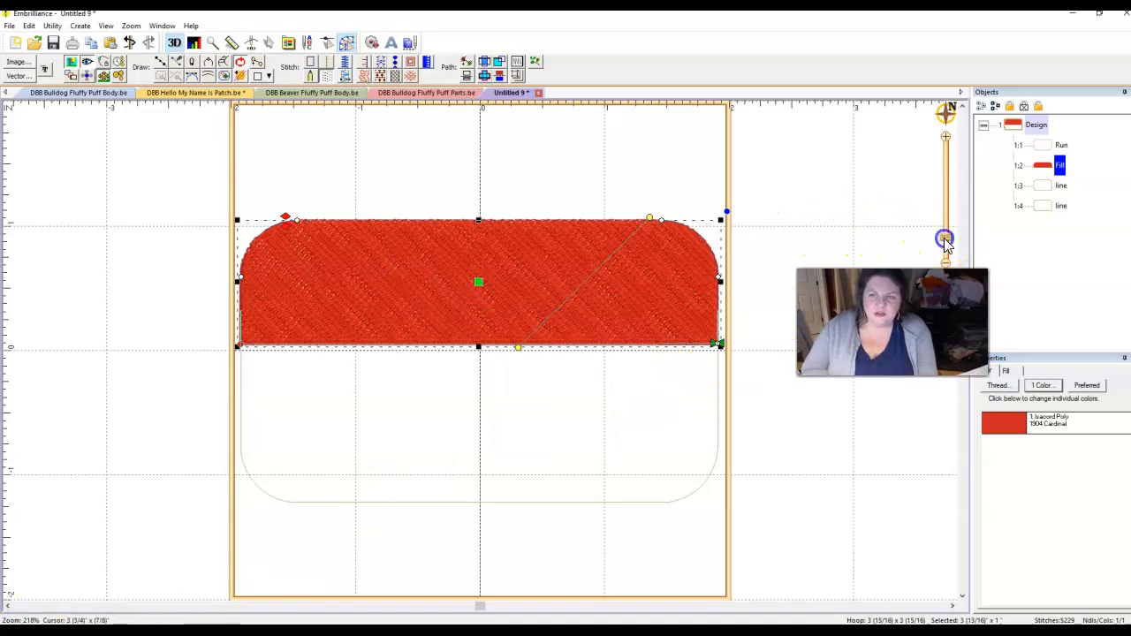
pyautogui.moveTo(945, 238); pyautogui.dragTo(946, 248)
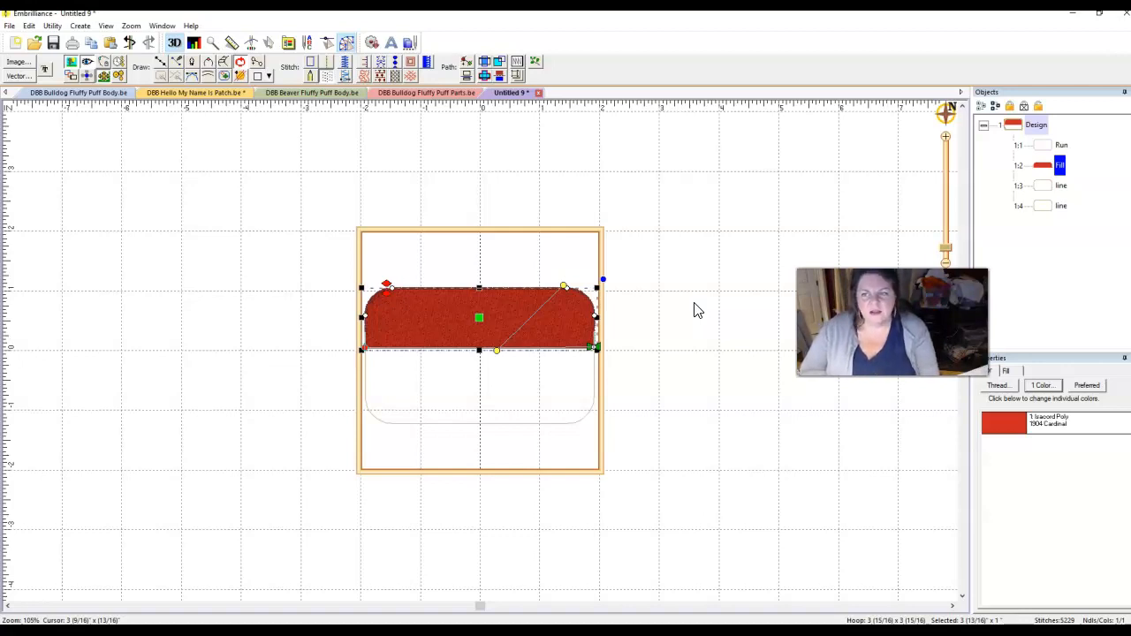
pyautogui.click(738, 347)
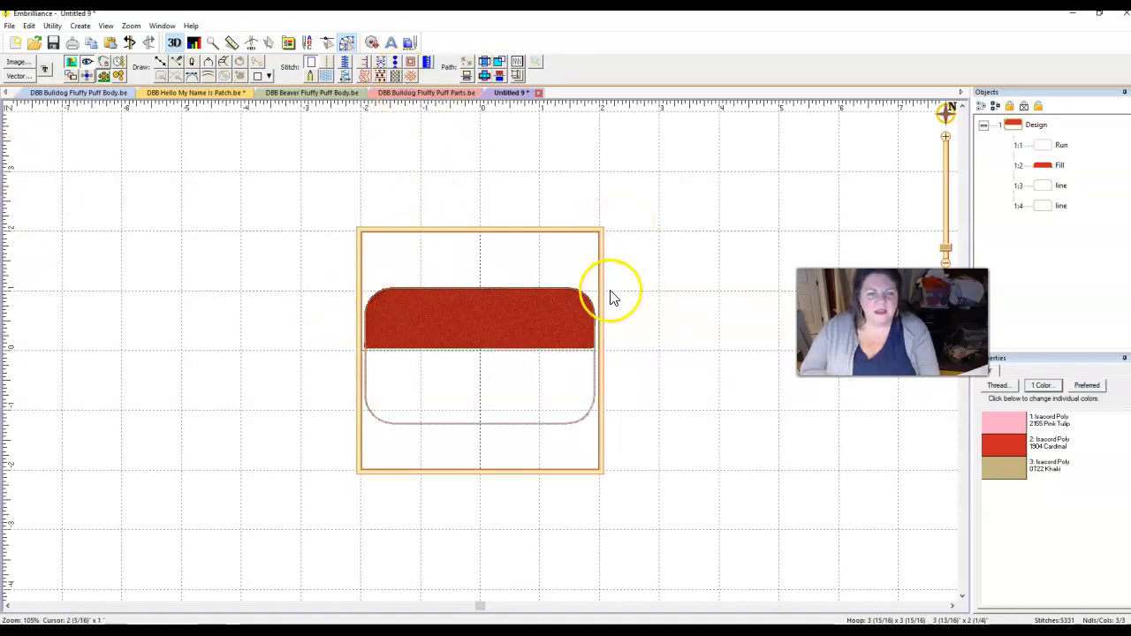
pyautogui.click(1057, 166)
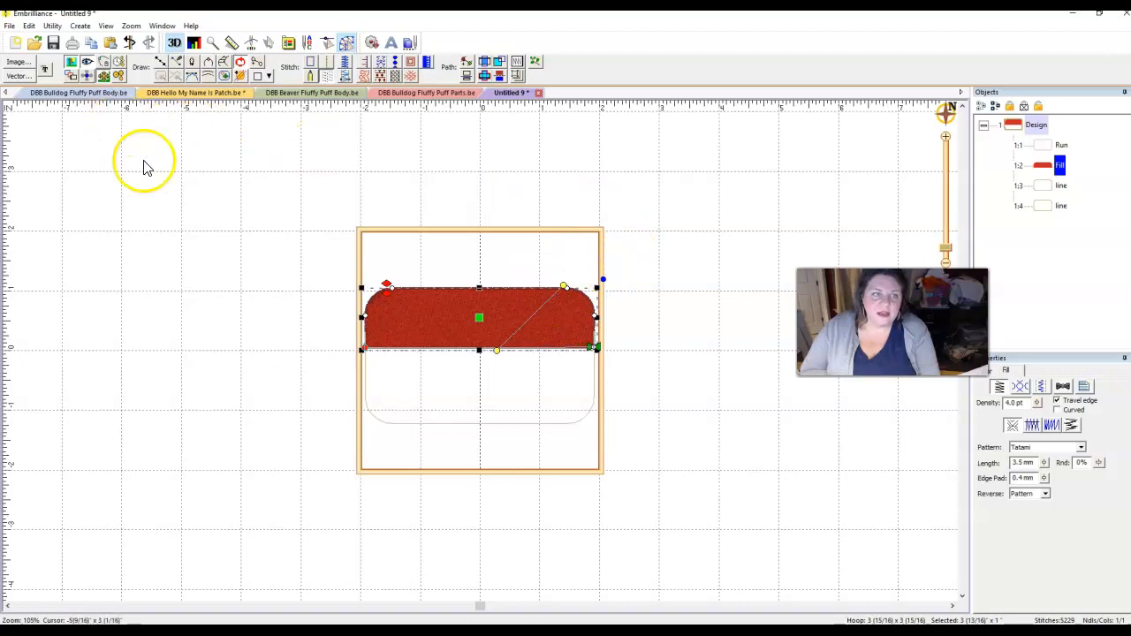
pyautogui.click(46, 71)
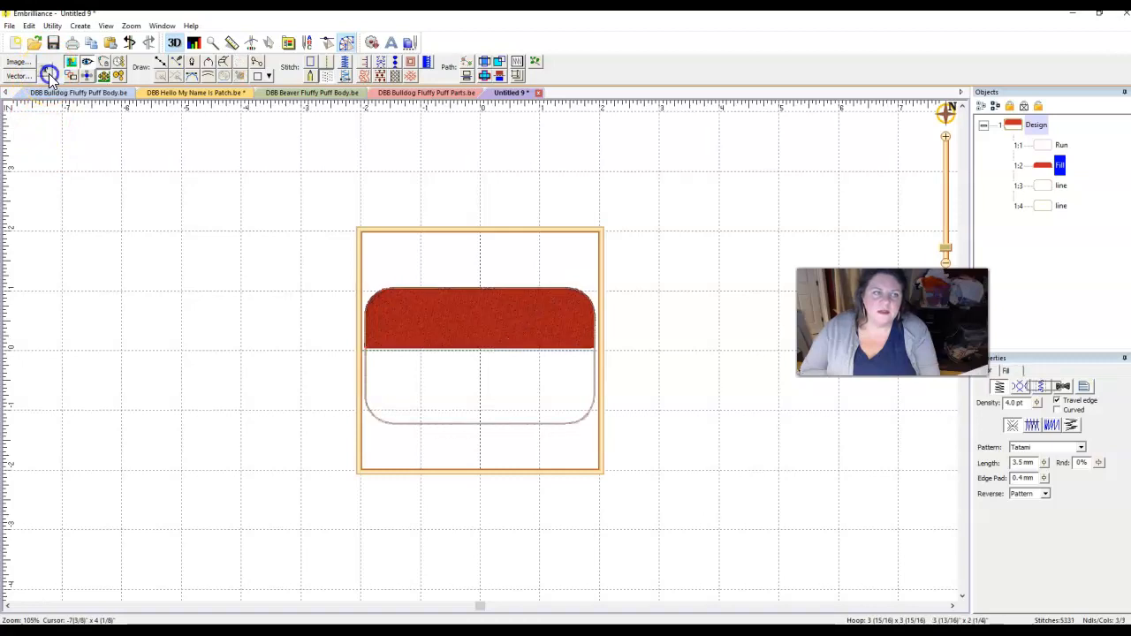
pyautogui.click(470, 295)
pyautogui.click(654, 339)
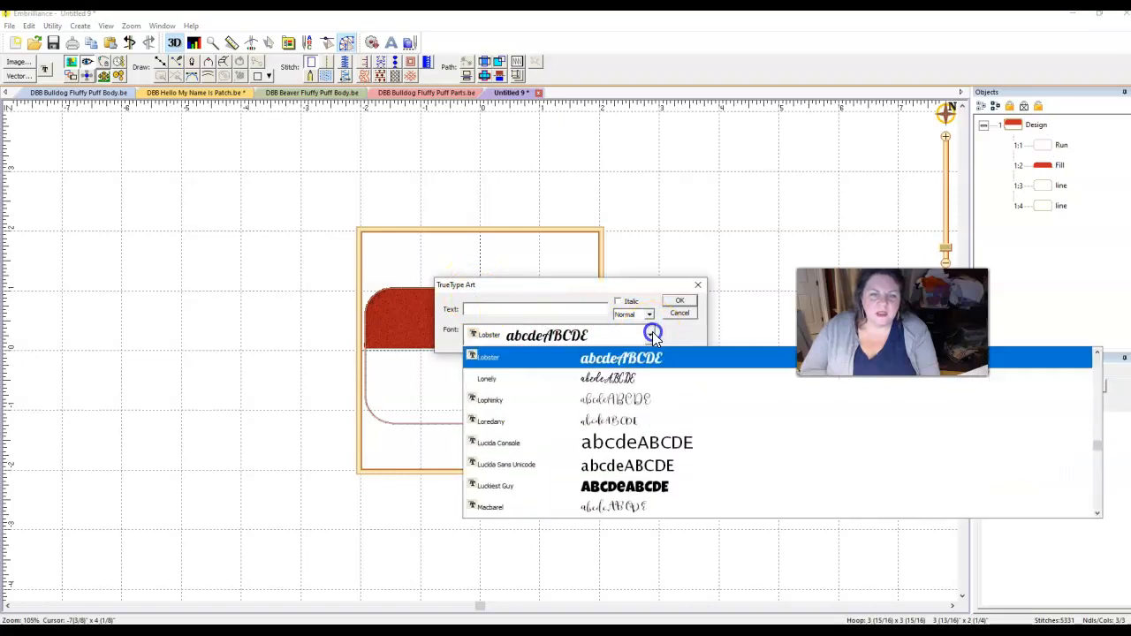
pyautogui.click(564, 309)
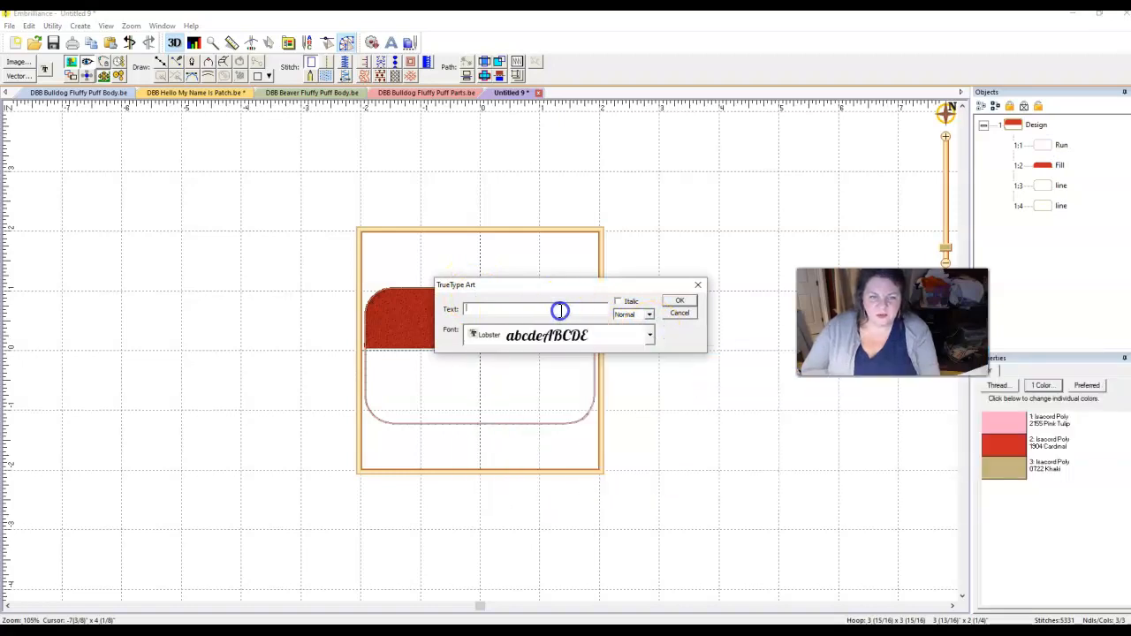
pyautogui.write('Hello')
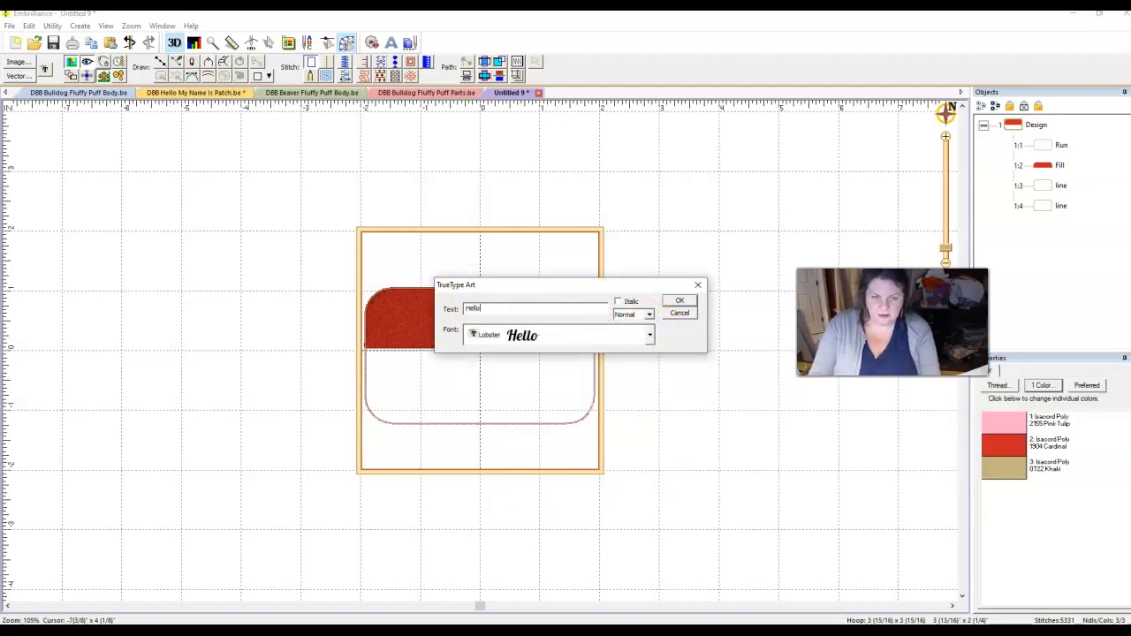
# Set the lettering's font to Lily Script One and create the Hello text object
pyautogui.click(650, 336)
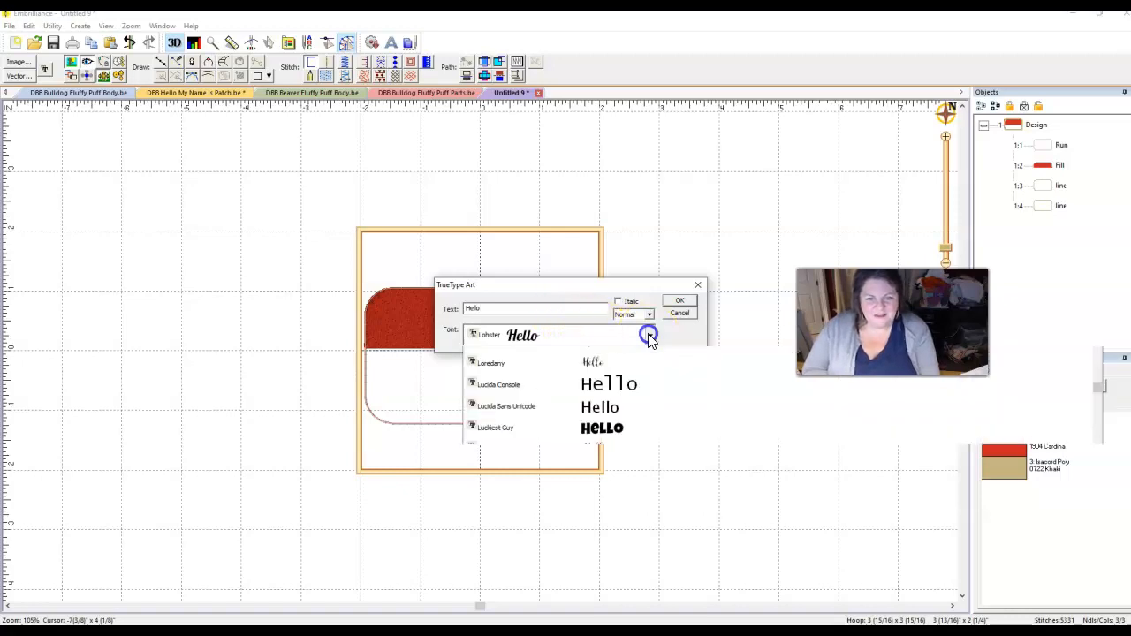
pyautogui.scroll(-2, 672, 454)
pyautogui.scroll(-1, 672, 454)
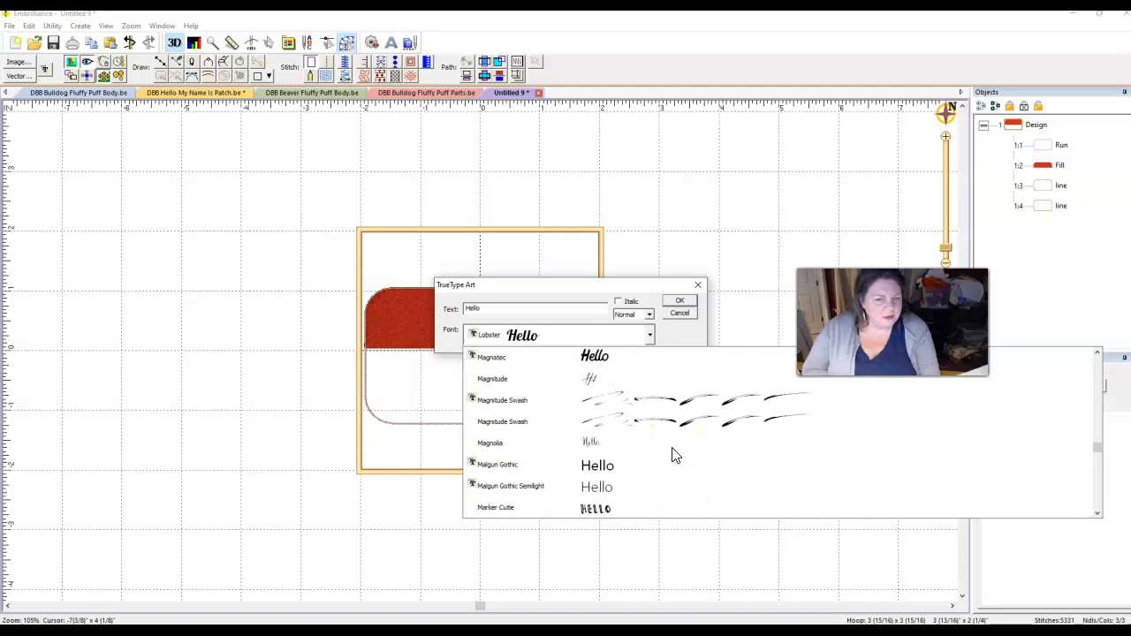
pyautogui.scroll(-1, 672, 454)
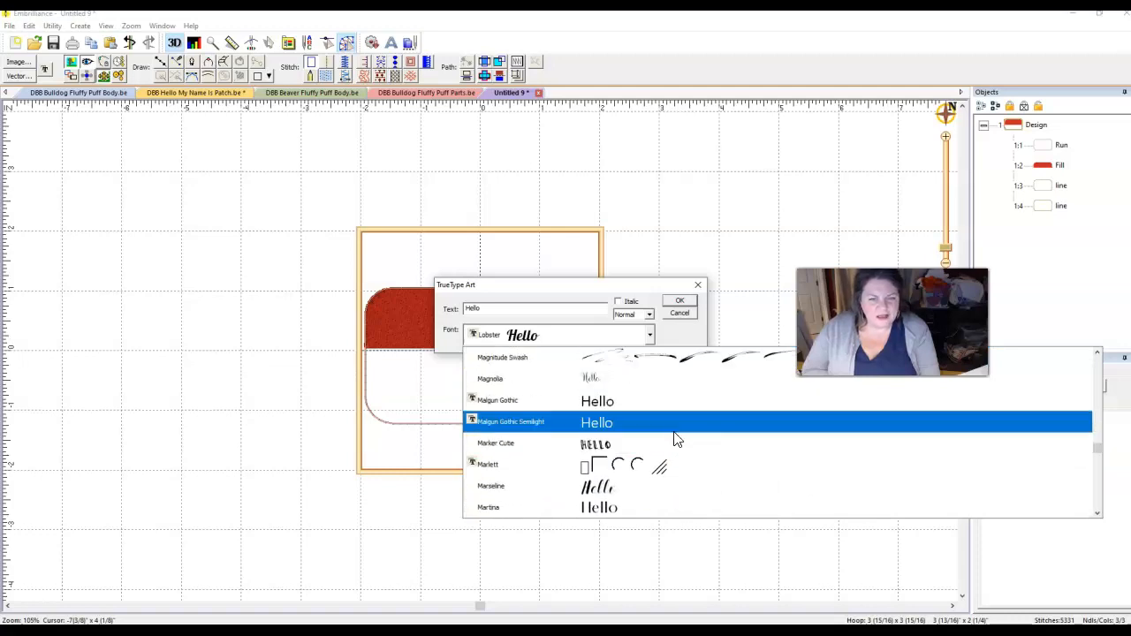
pyautogui.scroll(-2, 677, 433)
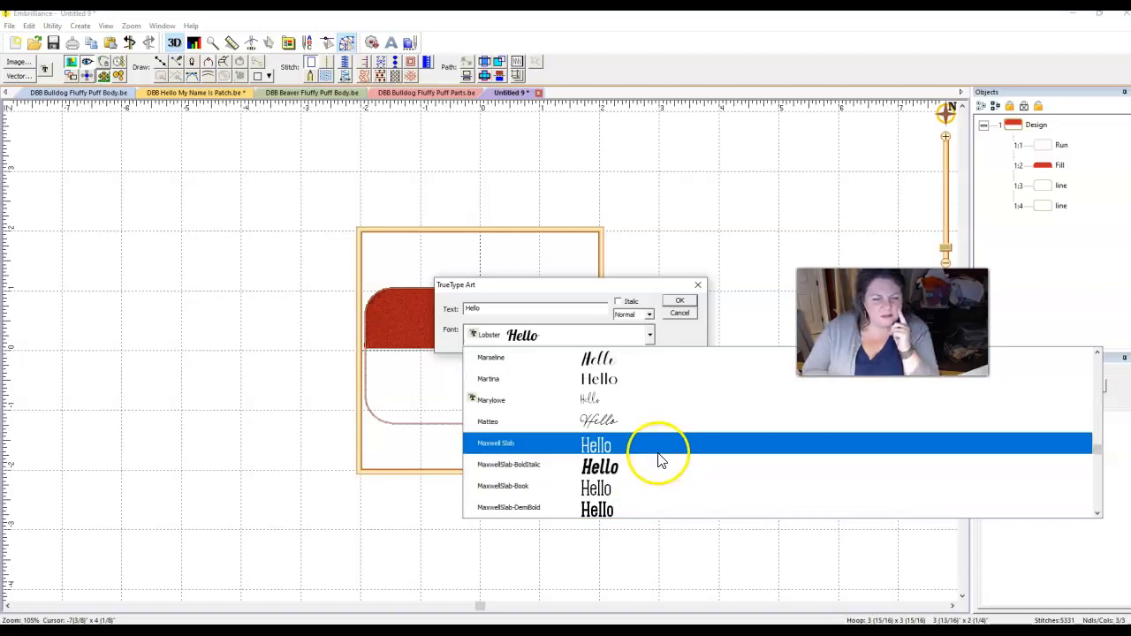
pyautogui.scroll(1, 638, 509)
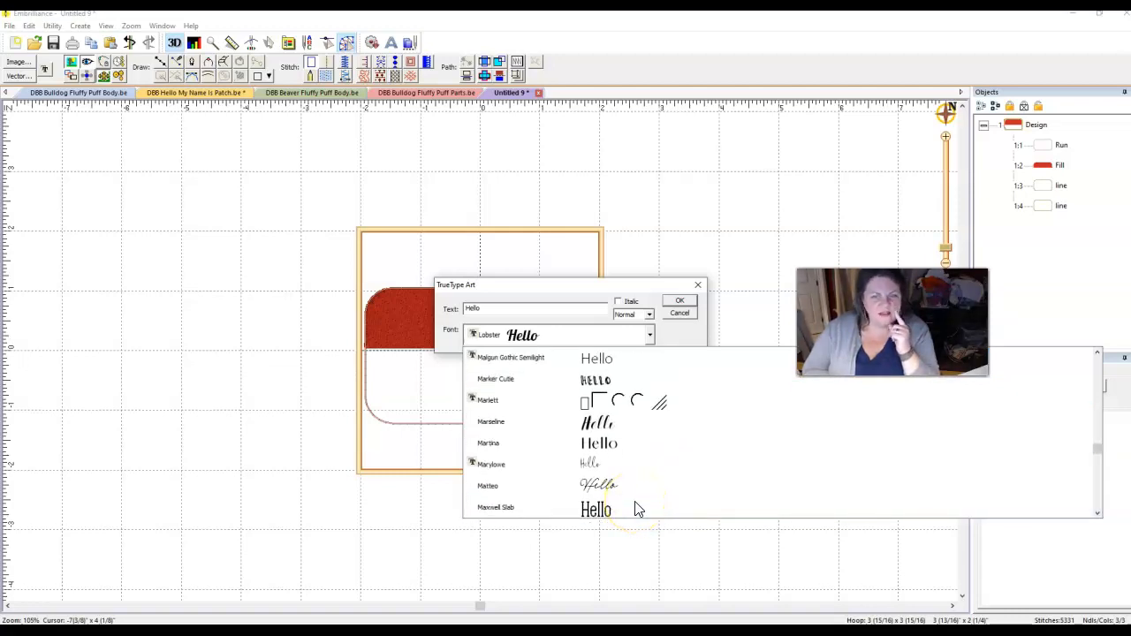
pyautogui.scroll(1, 633, 455)
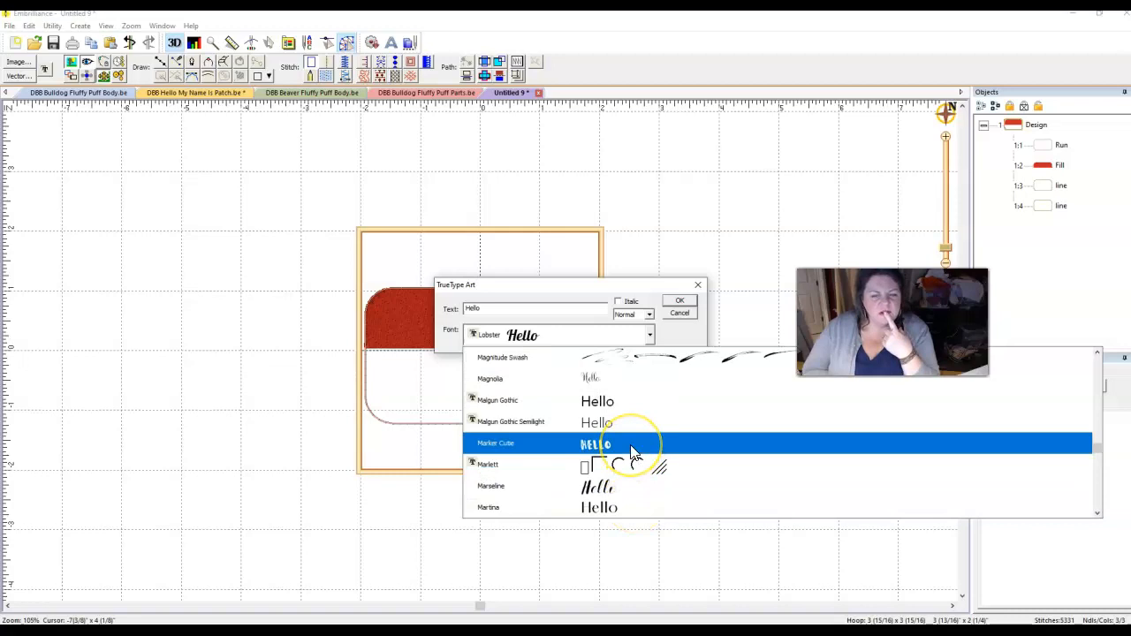
pyautogui.scroll(1, 633, 452)
pyautogui.scroll(1, 633, 452)
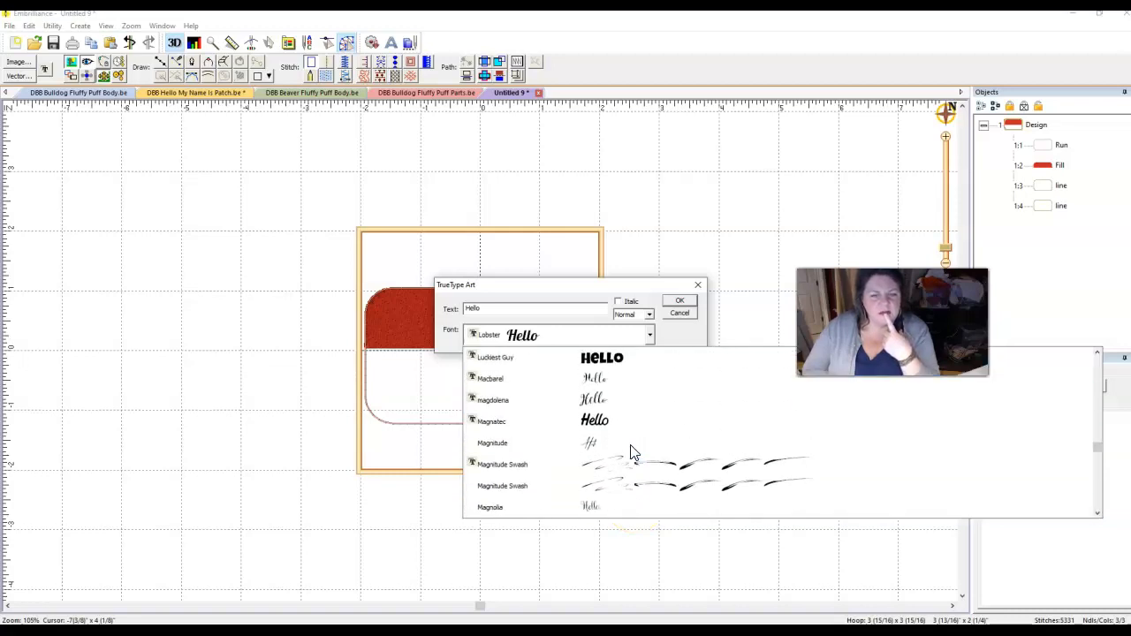
pyautogui.click(626, 433)
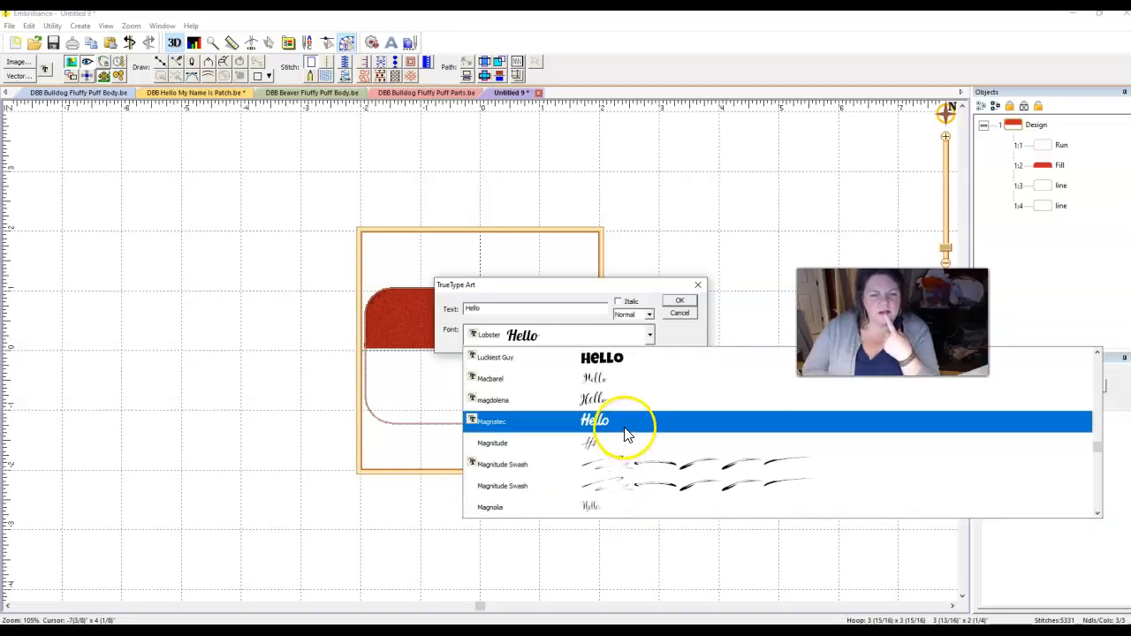
pyautogui.scroll(1, 626, 433)
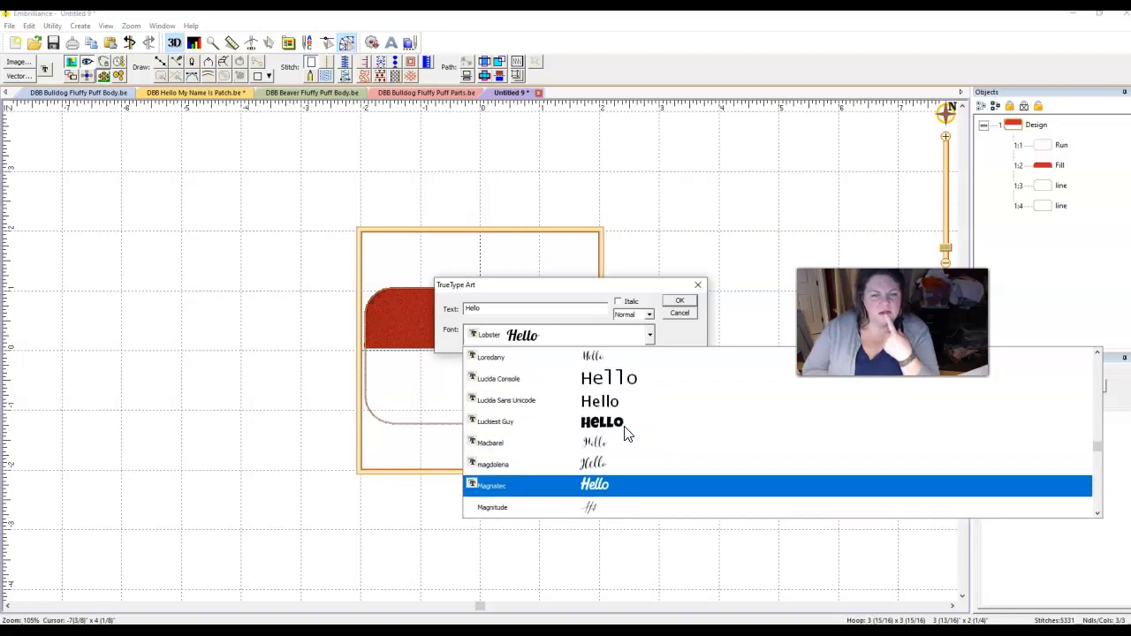
pyautogui.scroll(2, 626, 433)
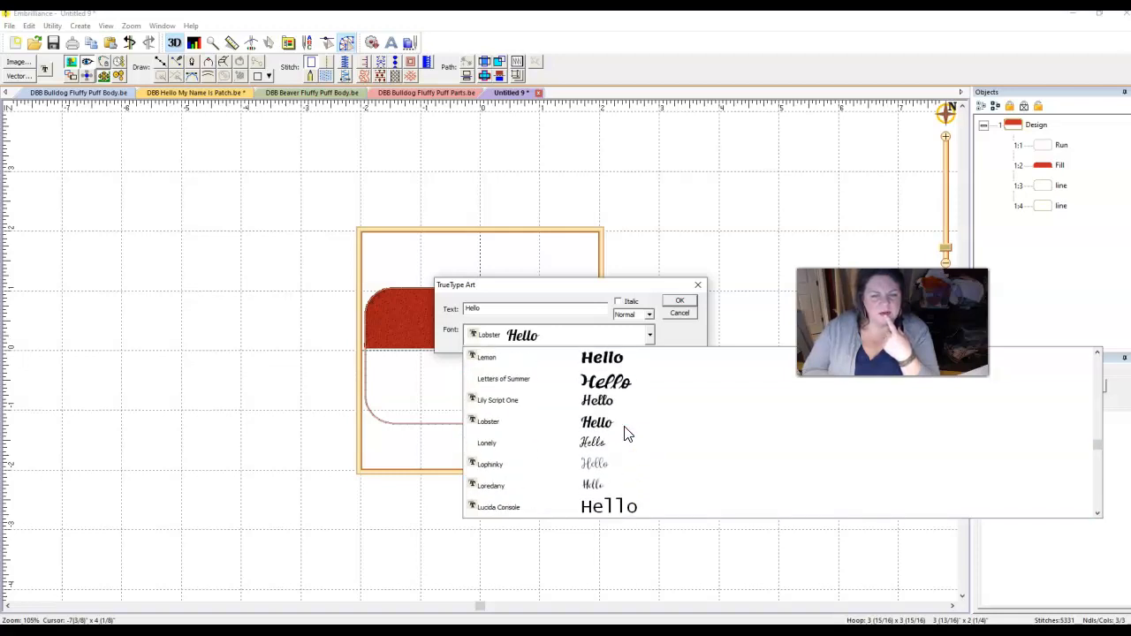
pyautogui.scroll(1, 625, 433)
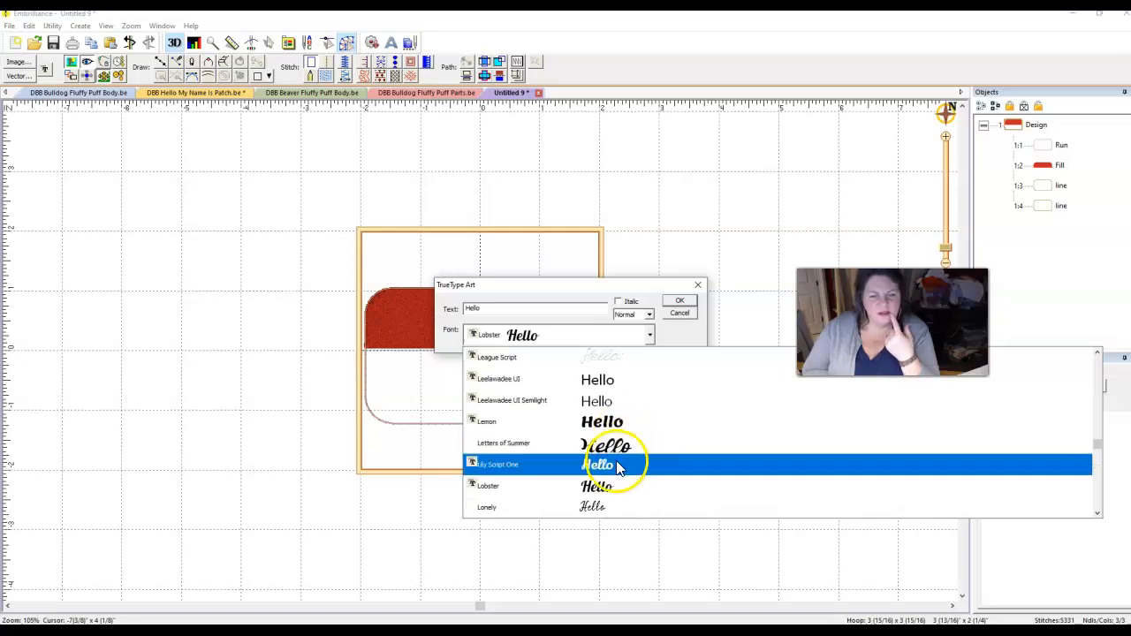
pyautogui.click(619, 464)
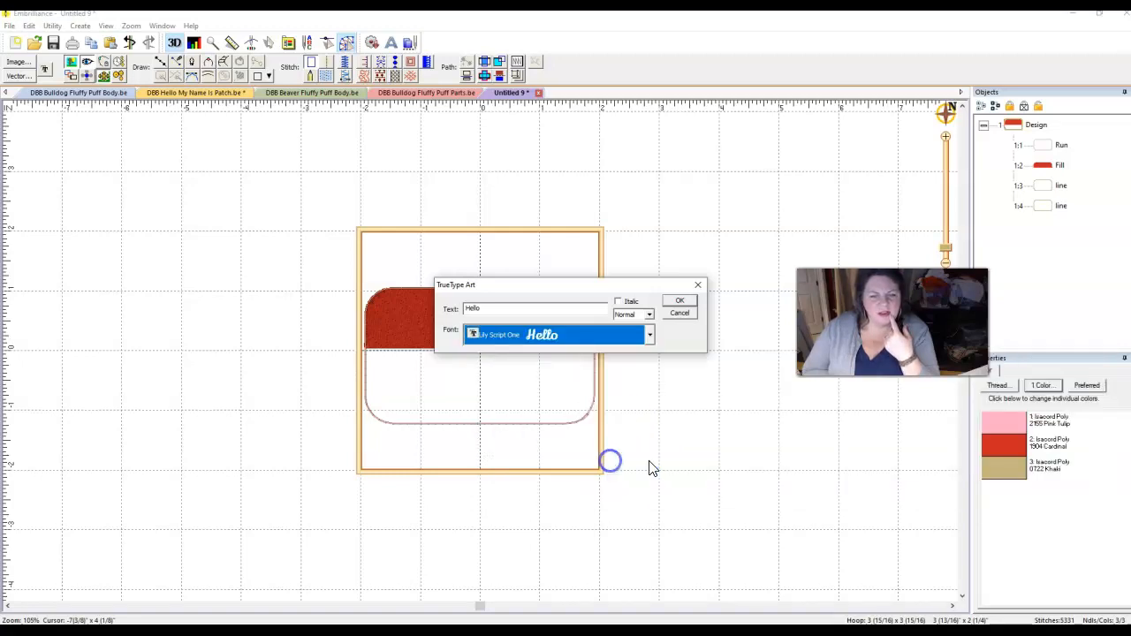
pyautogui.click(679, 301)
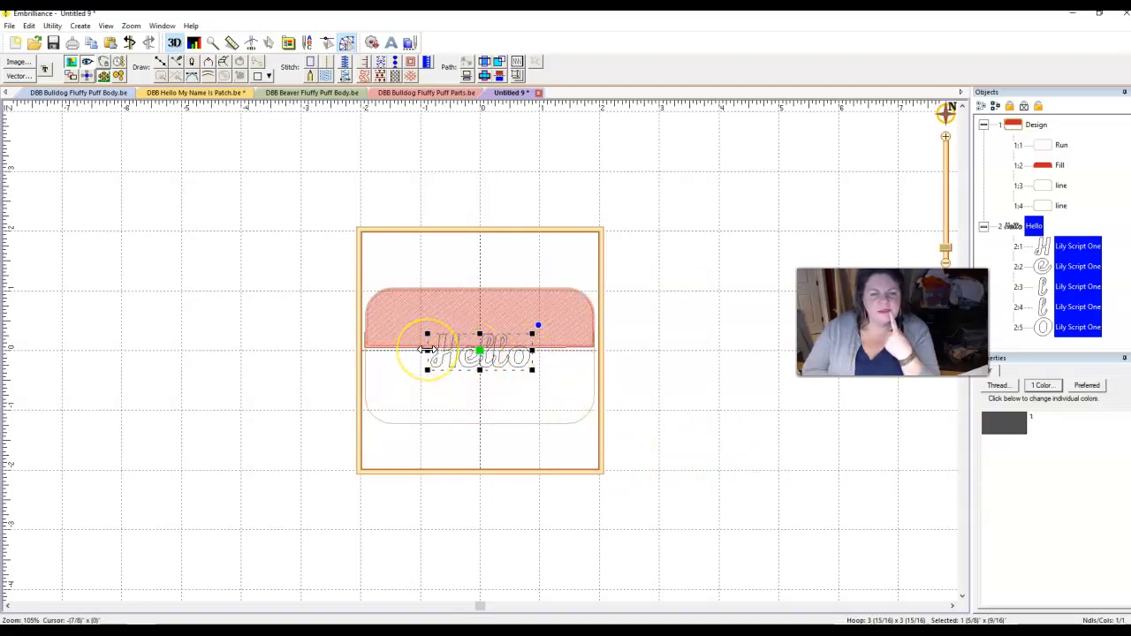
# Move the Hello lettering up onto the red fill and convert all five letters to satin column stitches
pyautogui.moveTo(479, 353); pyautogui.dragTo(477, 312)
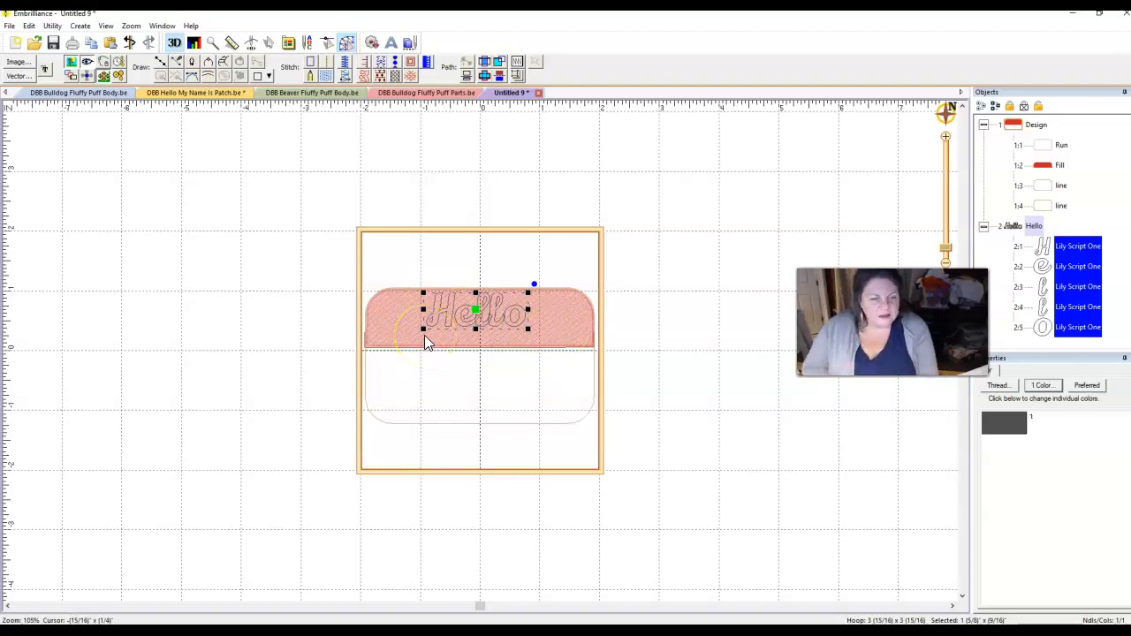
pyautogui.click(645, 314)
pyautogui.moveTo(1061, 245); pyautogui.dragTo(1057, 300)
pyautogui.keyDown('ctrl'); pyautogui.click(1058, 306); pyautogui.keyUp('ctrl')
pyautogui.keyDown('ctrl'); pyautogui.click(1056, 325); pyautogui.keyUp('ctrl')
pyautogui.press('+')
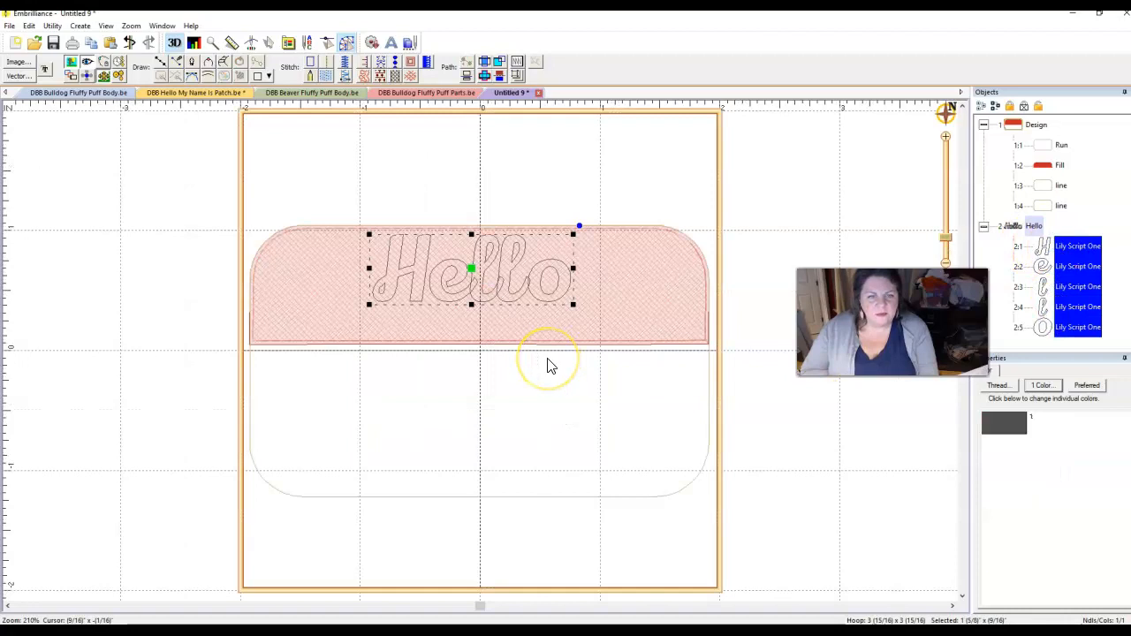
pyautogui.press('+')
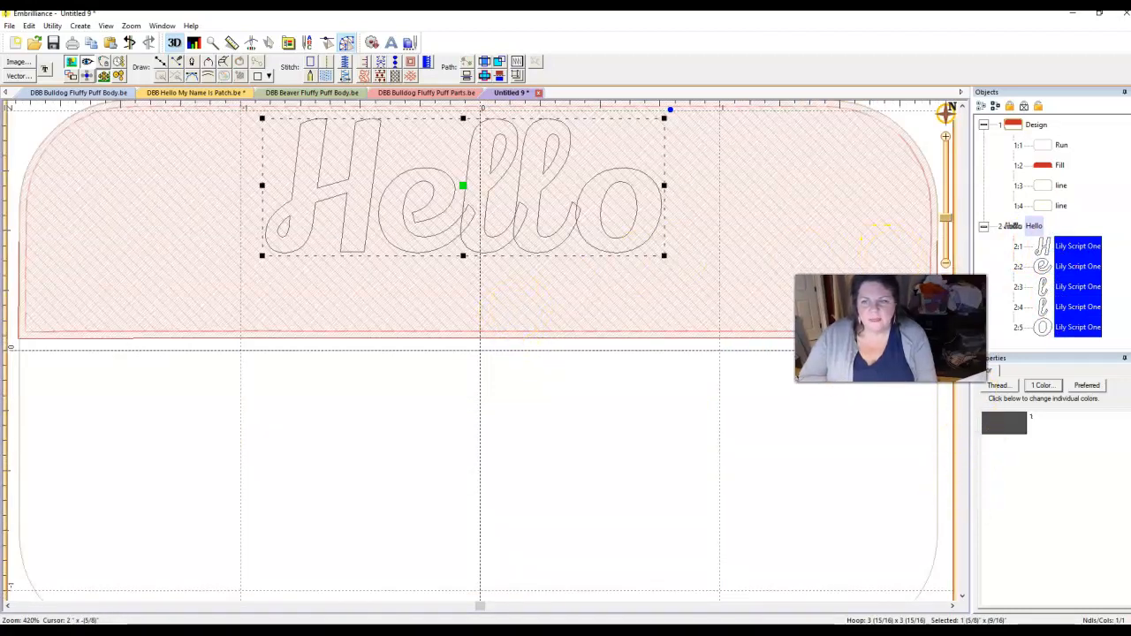
pyautogui.moveTo(968, 356); pyautogui.dragTo(962, 268)
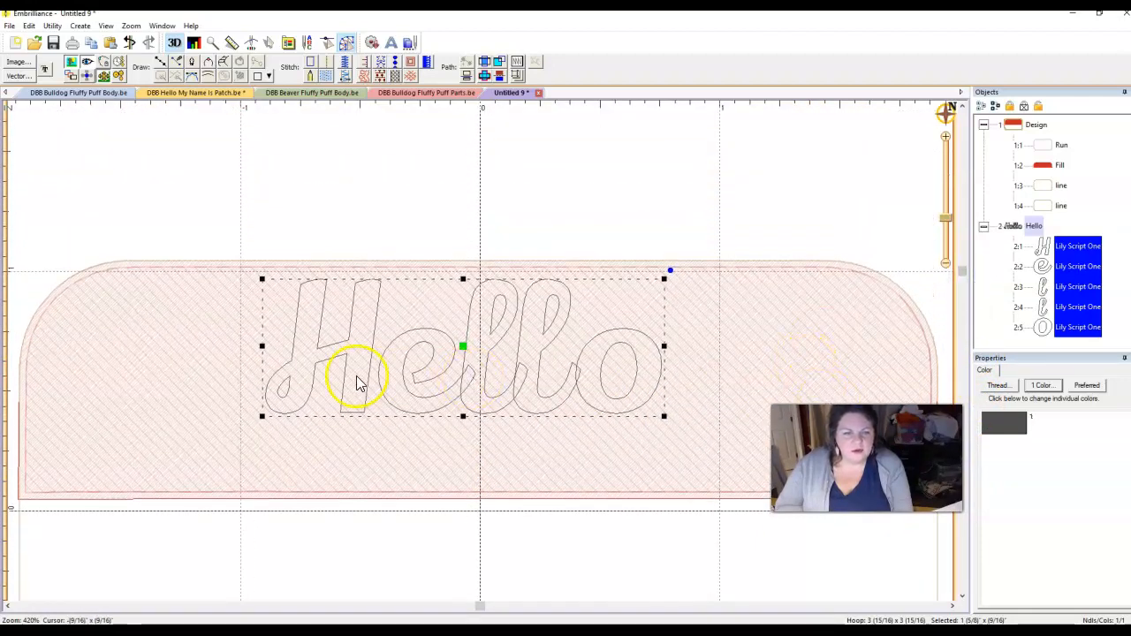
pyautogui.click(355, 196)
pyautogui.moveTo(1041, 250); pyautogui.dragTo(1061, 331)
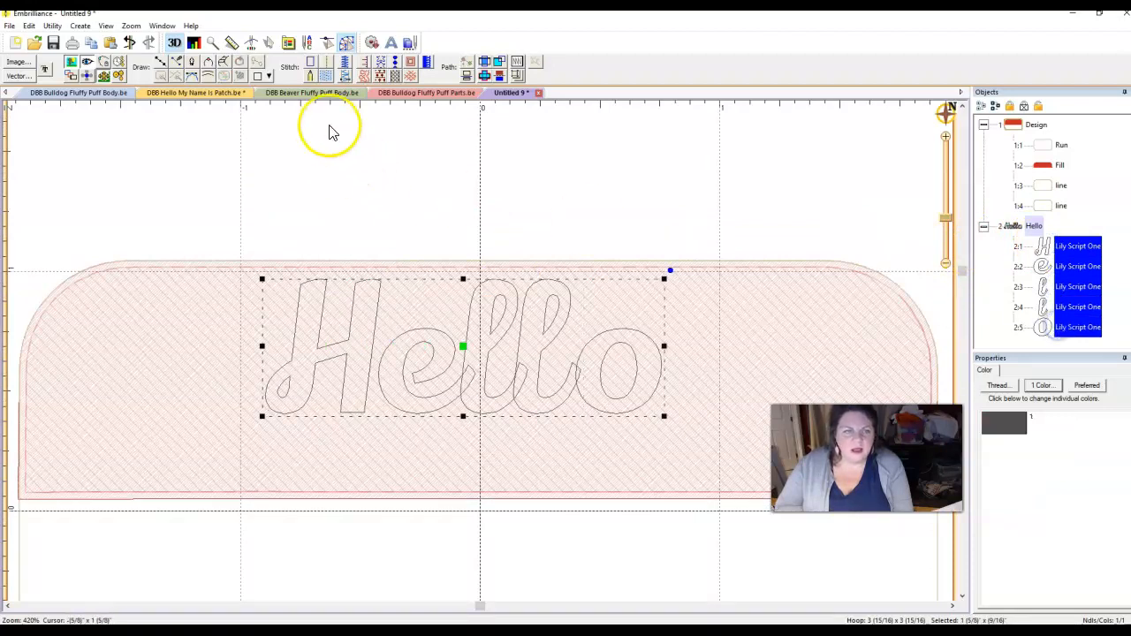
pyautogui.click(344, 77)
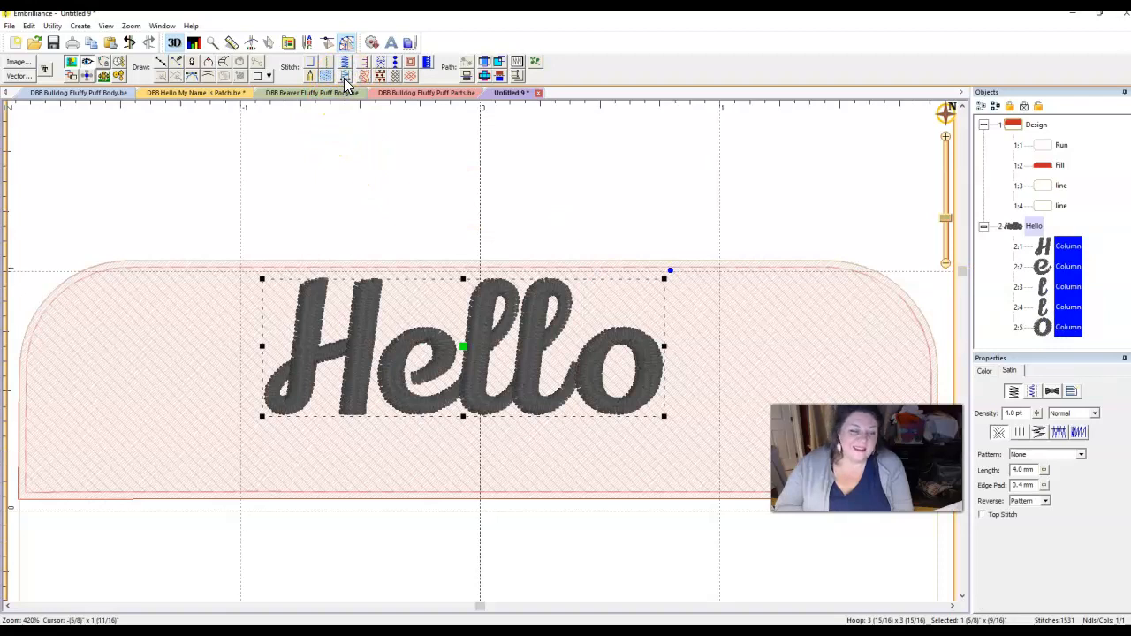
# Change the Hello lettering's thread color to Isacord Poly 0015 White and deselect it
pyautogui.click(983, 370)
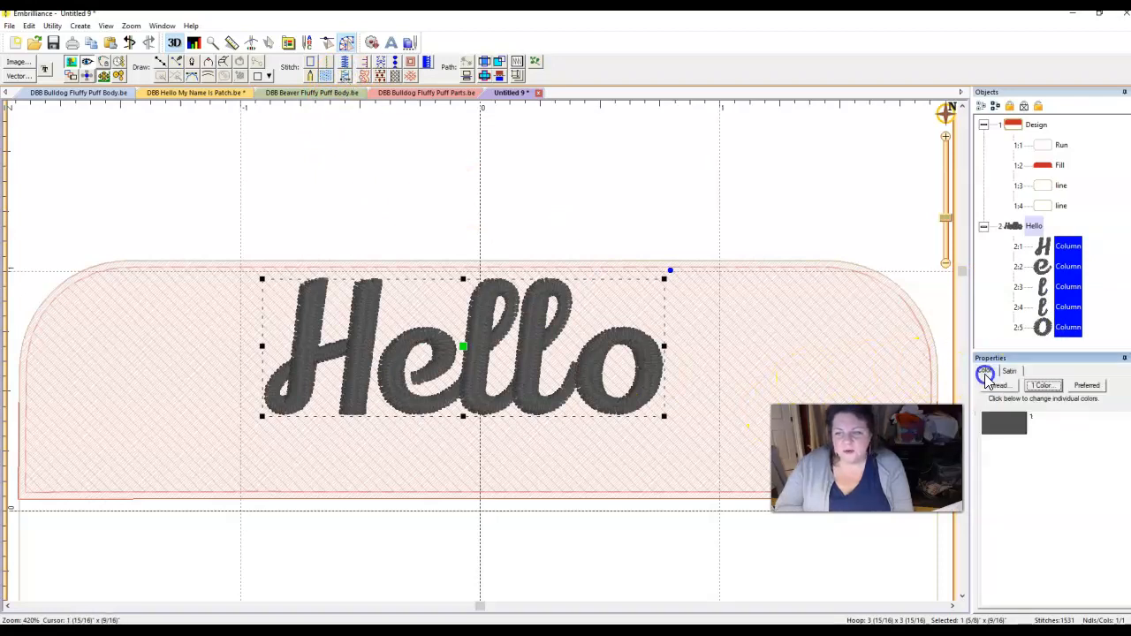
pyautogui.click(1008, 425)
pyautogui.moveTo(662, 374); pyautogui.dragTo(662, 295)
pyautogui.click(497, 319)
pyautogui.click(651, 251)
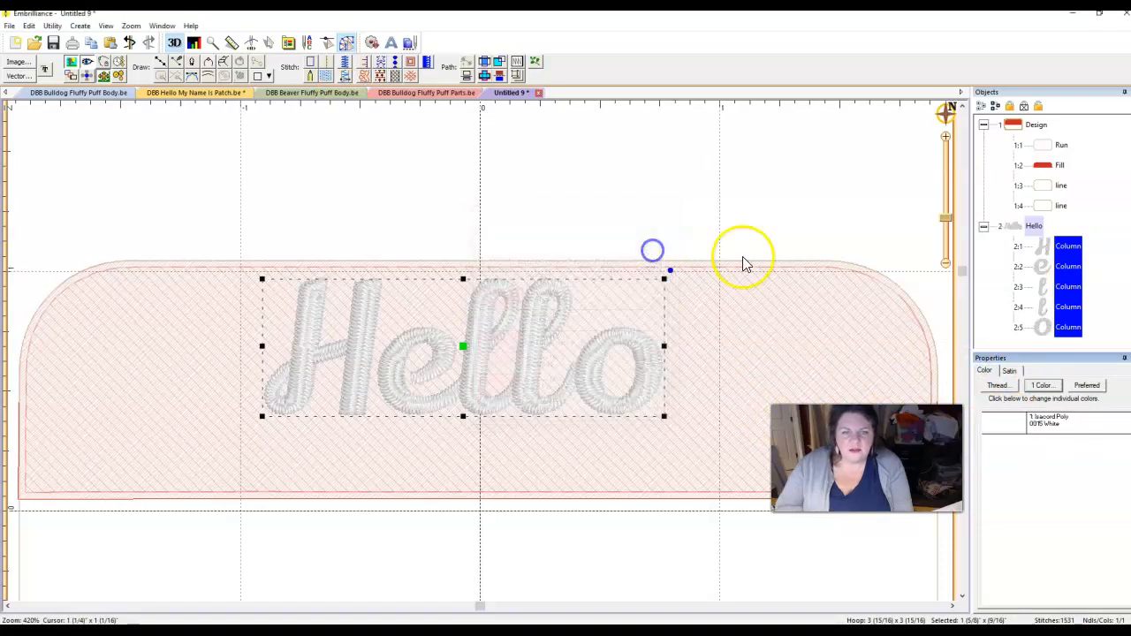
pyautogui.click(742, 262)
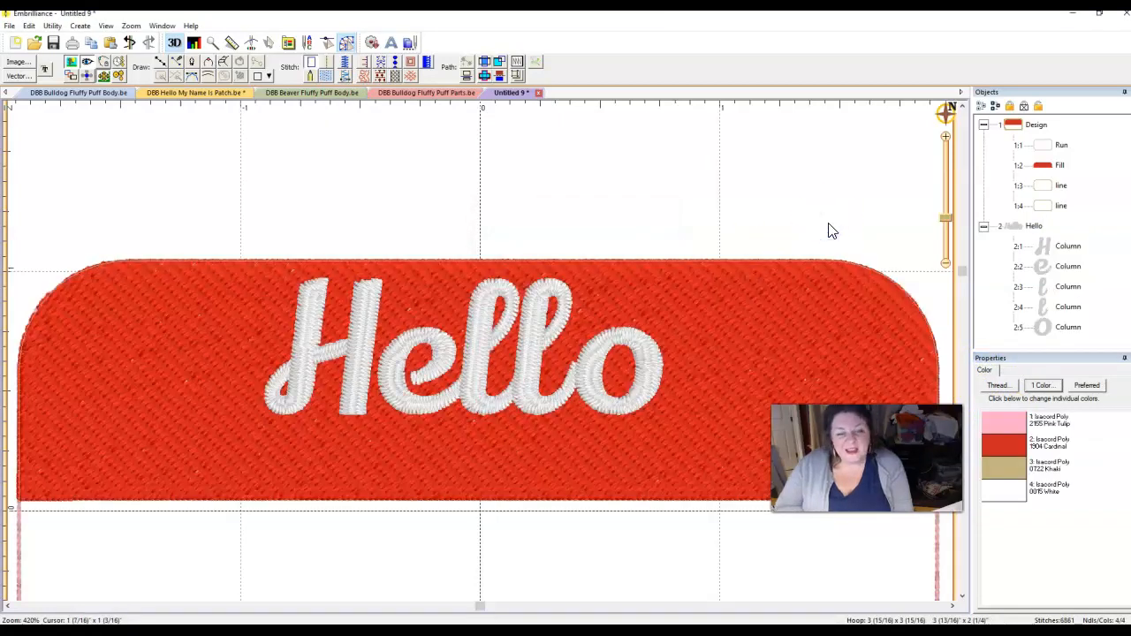
# Examine the outline points and satin stitching of each letter in Hello individually
pyautogui.click(1065, 249)
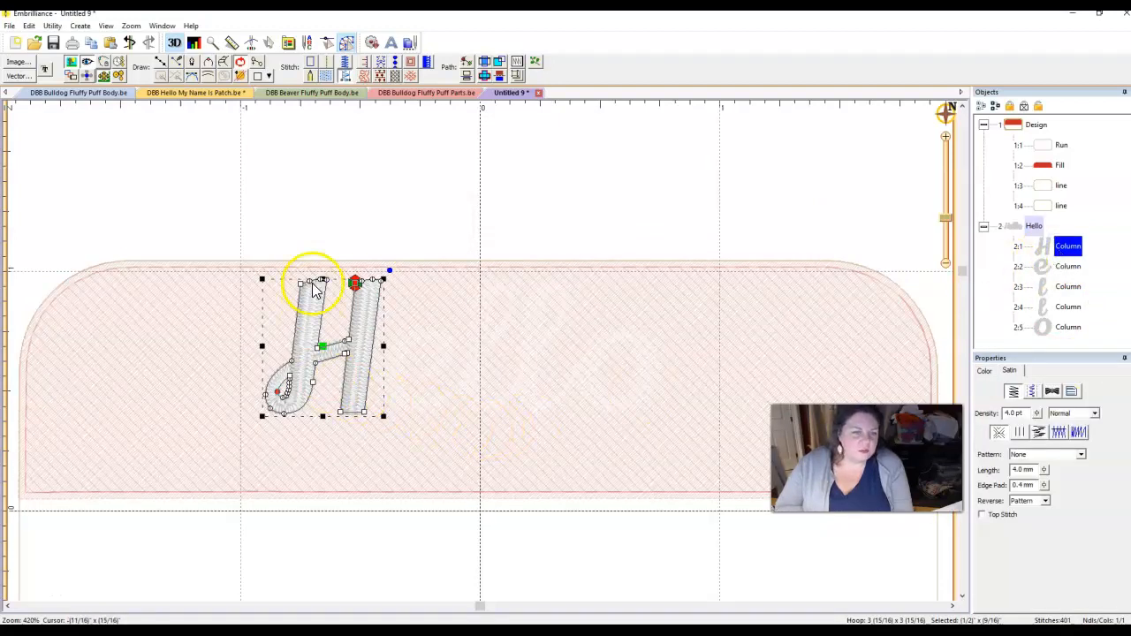
pyautogui.click(1043, 269)
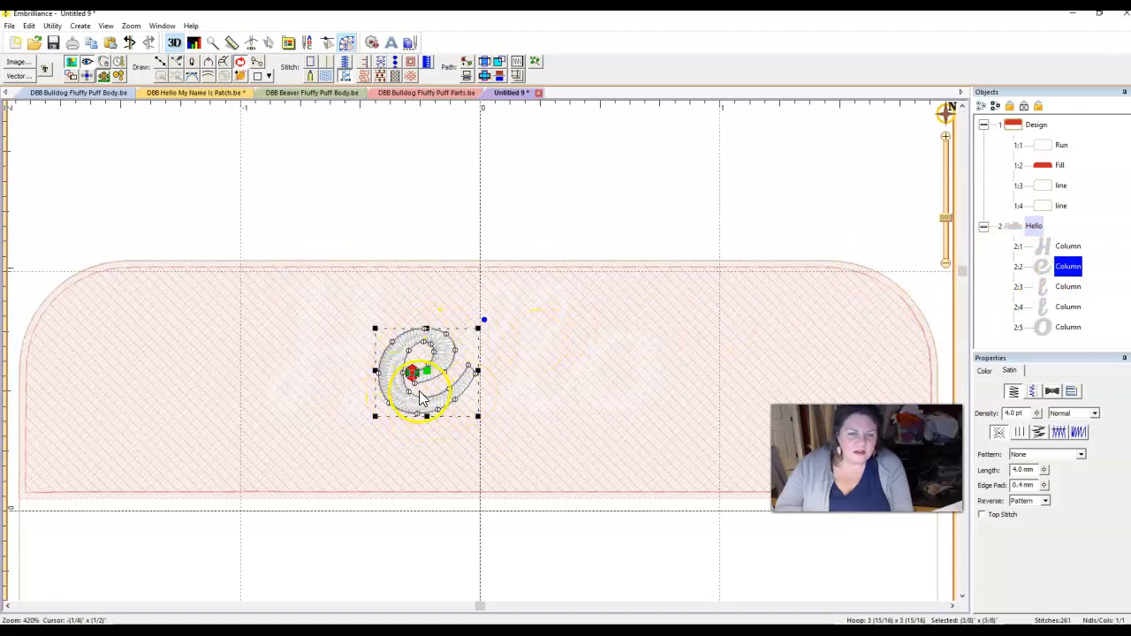
pyautogui.click(1051, 287)
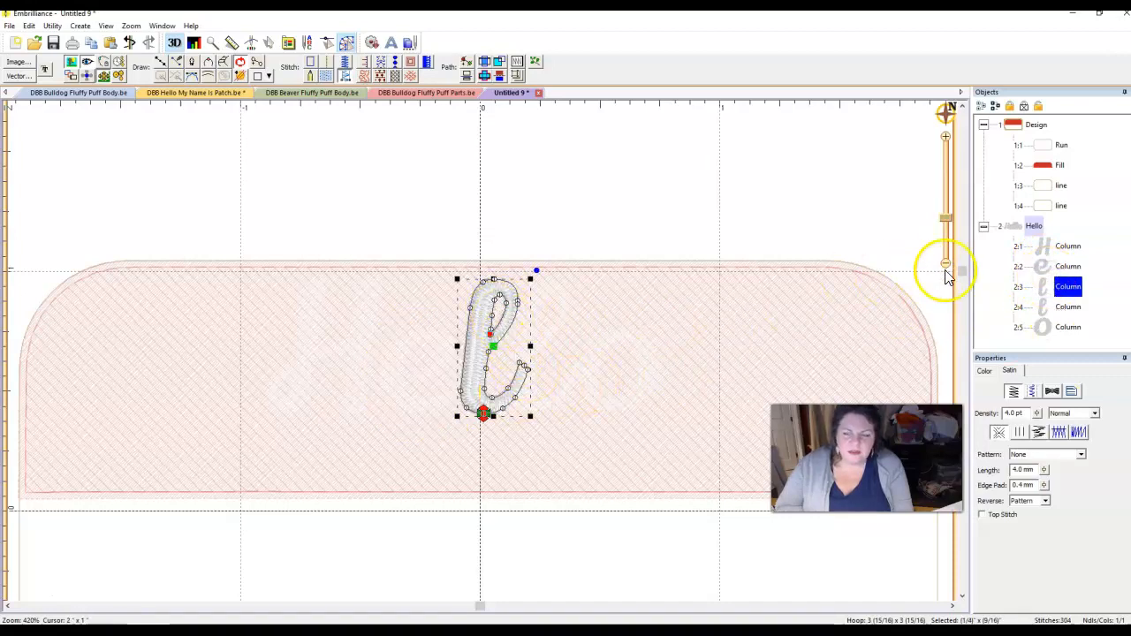
pyautogui.click(1065, 306)
pyautogui.click(1063, 328)
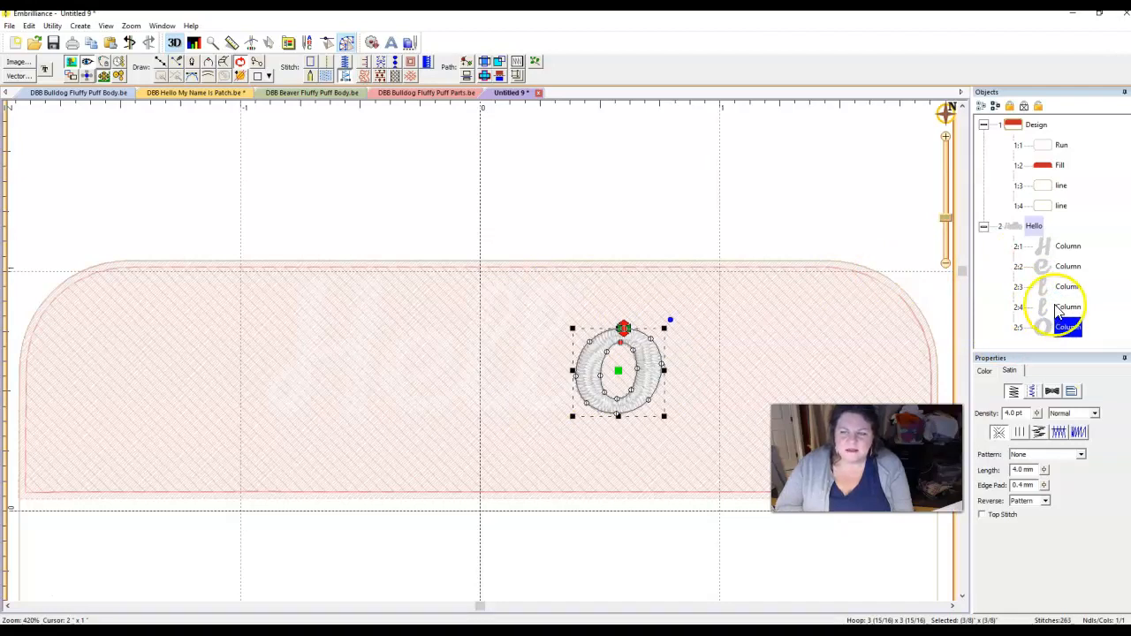
pyautogui.click(1063, 307)
pyautogui.click(1061, 286)
pyautogui.click(1057, 266)
pyautogui.click(1056, 247)
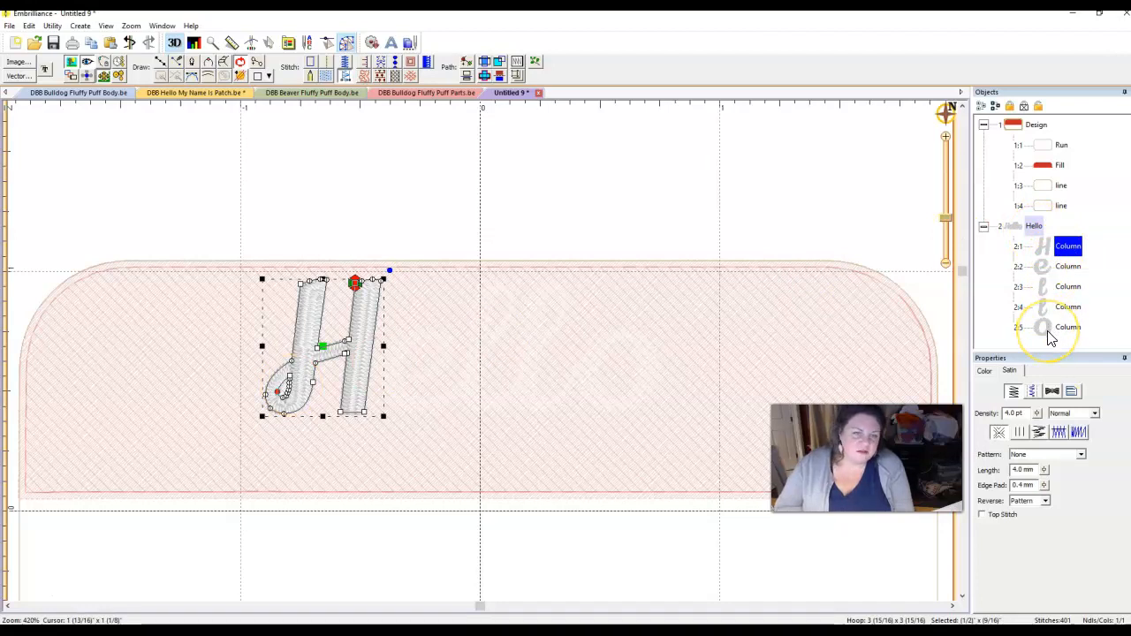
# Select all five Hello letter columns together and reconstruct their outlines
pyautogui.click(1051, 329)
pyautogui.keyDown('ctrl'); pyautogui.click(1057, 249); pyautogui.keyUp('ctrl')
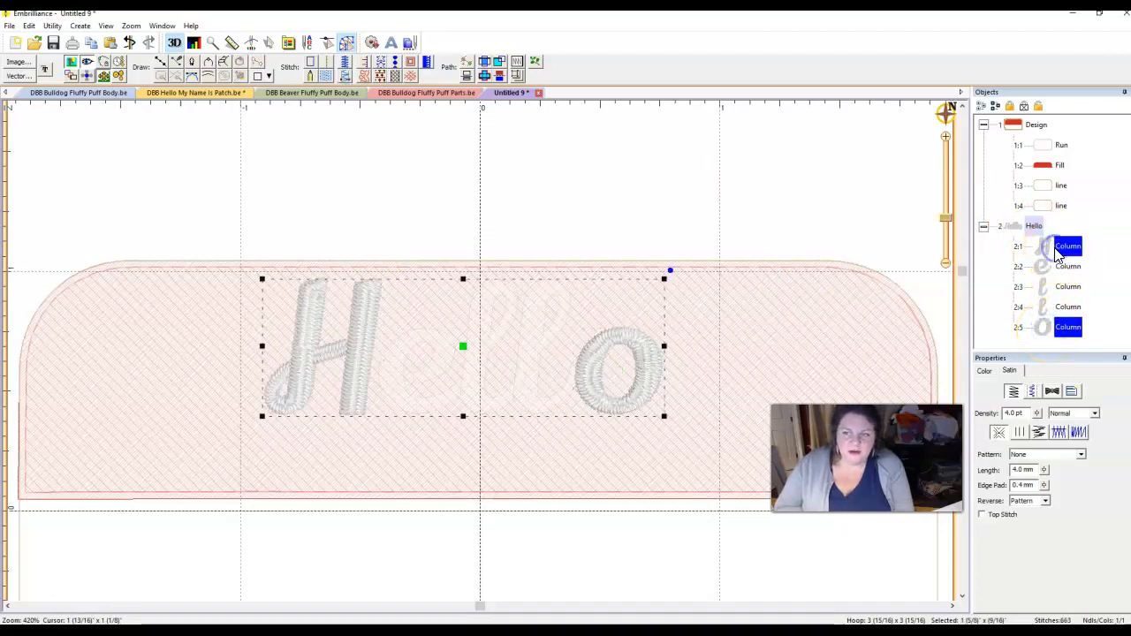
pyautogui.keyDown('ctrl'); pyautogui.click(1058, 267); pyautogui.keyUp('ctrl')
pyautogui.keyDown('ctrl'); pyautogui.click(1059, 287); pyautogui.keyUp('ctrl')
pyautogui.keyDown('ctrl'); pyautogui.click(1061, 309); pyautogui.keyUp('ctrl')
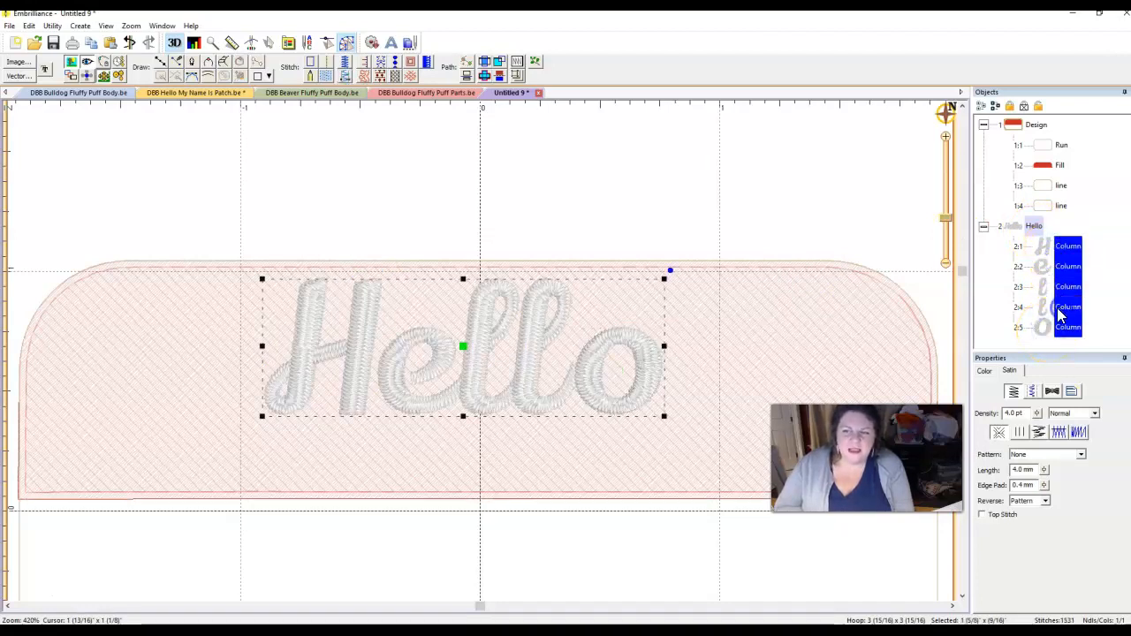
pyautogui.click(52, 25)
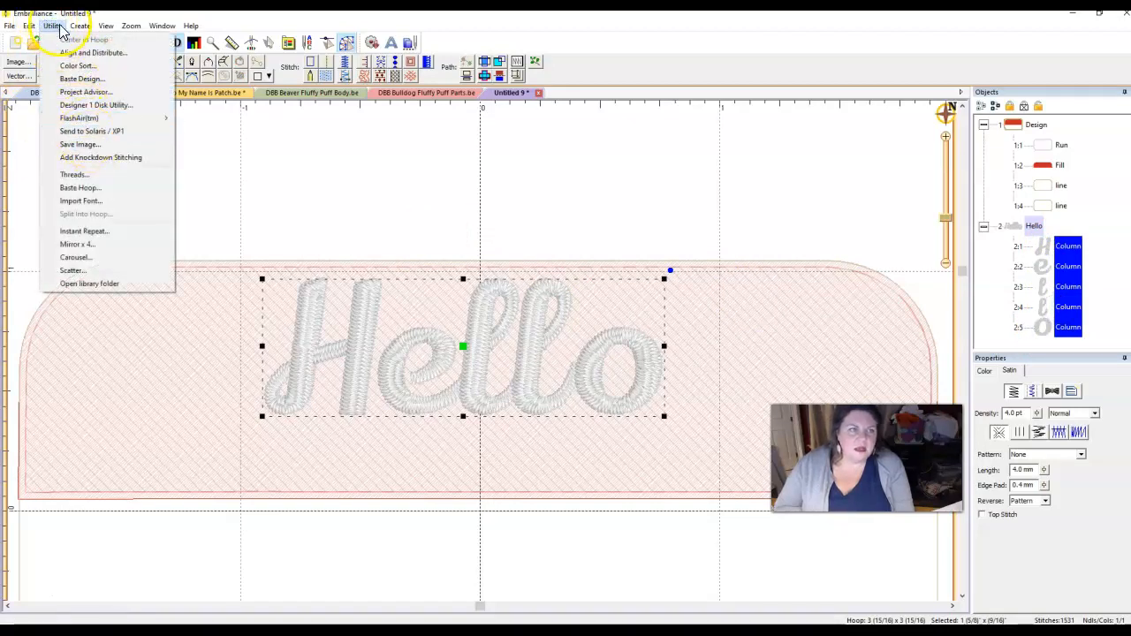
pyautogui.moveTo(93, 27)
pyautogui.click(97, 53)
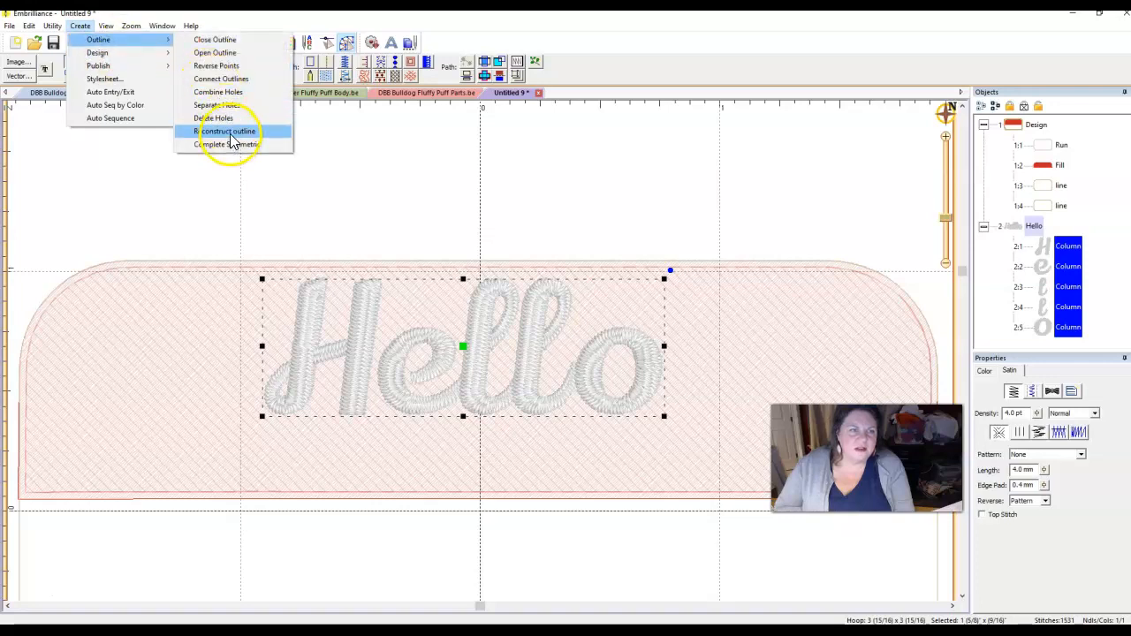
pyautogui.click(228, 131)
# Examine the reconstructed outlines of the H, the e and both l columns one by one
pyautogui.click(1045, 249)
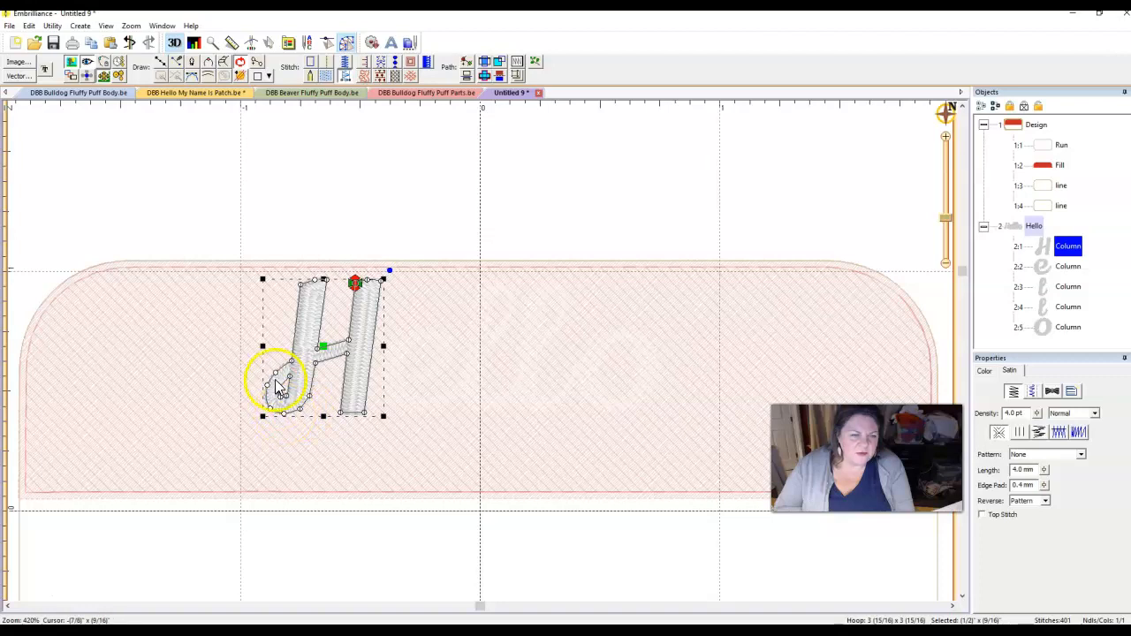
pyautogui.click(1047, 266)
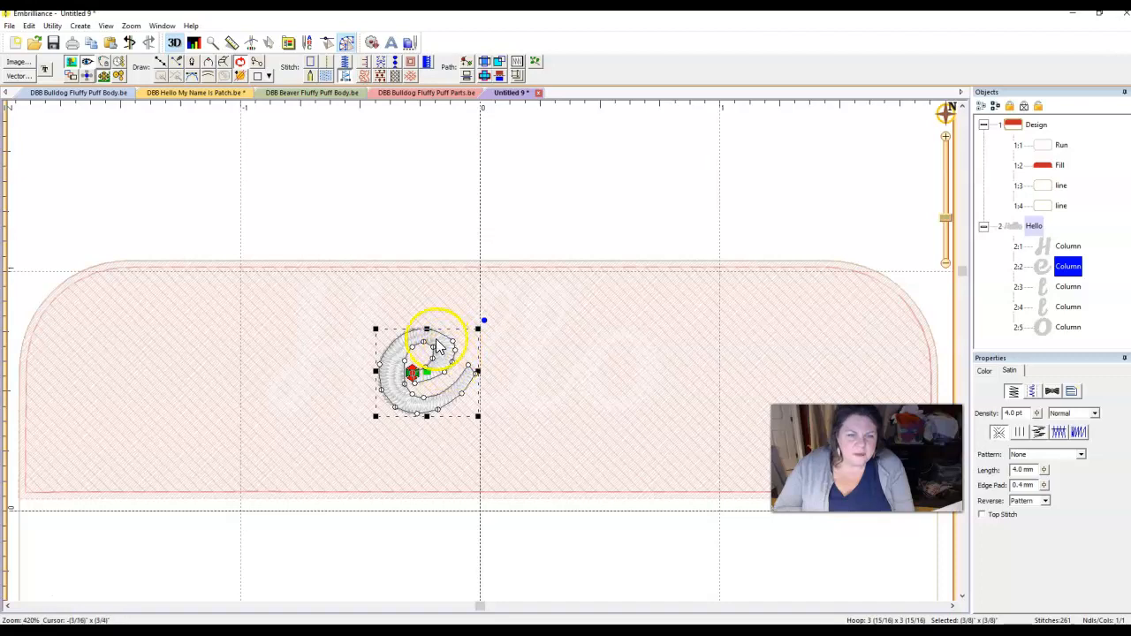
pyautogui.click(1068, 286)
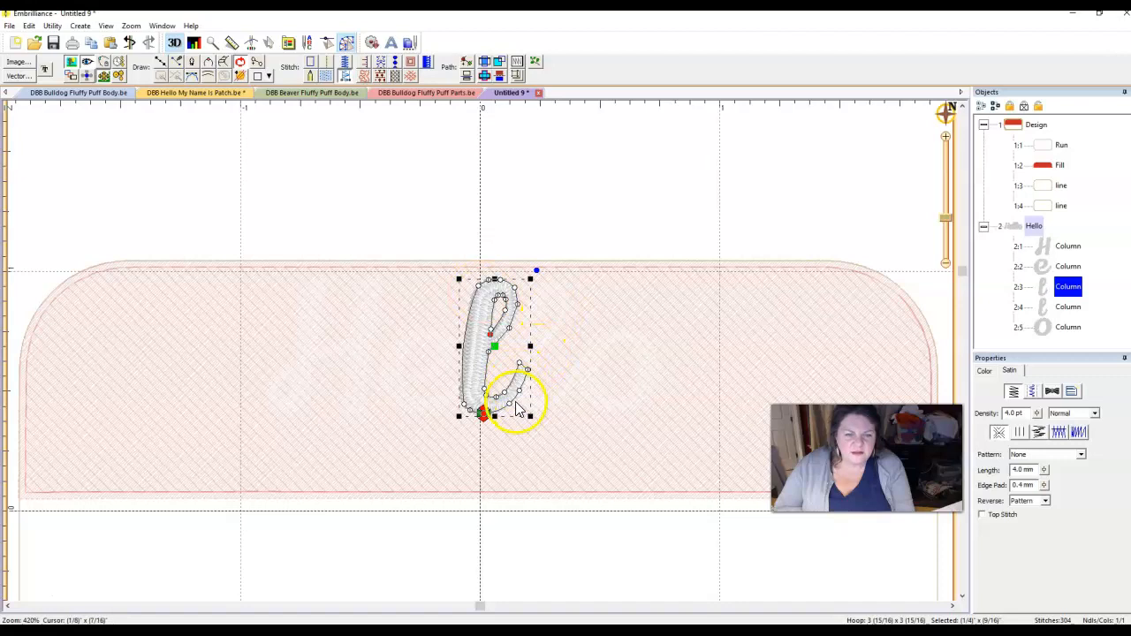
pyautogui.click(1054, 309)
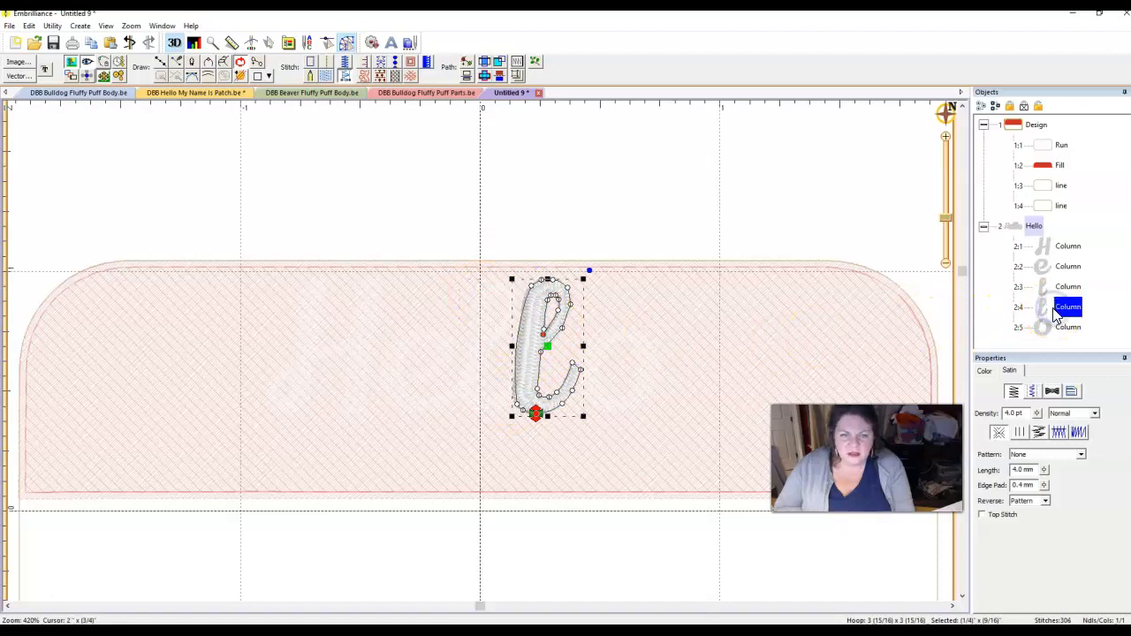
# Reshape the o's outer outline with adjusted points at its bottom, right and lower-left edges, pulling the sides slightly inward
pyautogui.click(1050, 328)
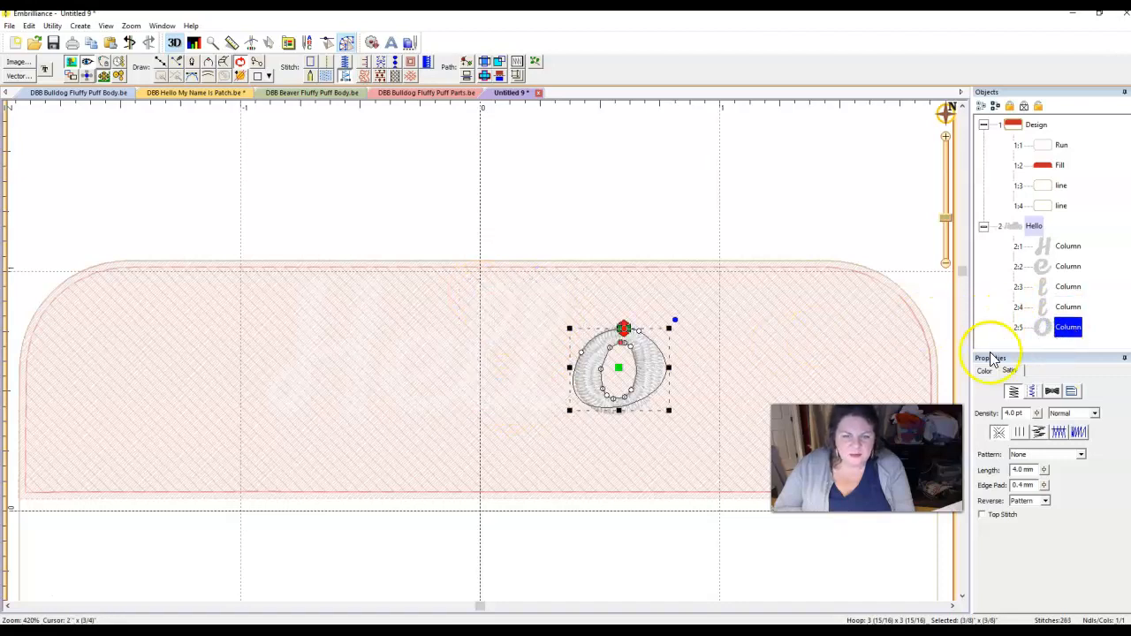
pyautogui.doubleClick(619, 411)
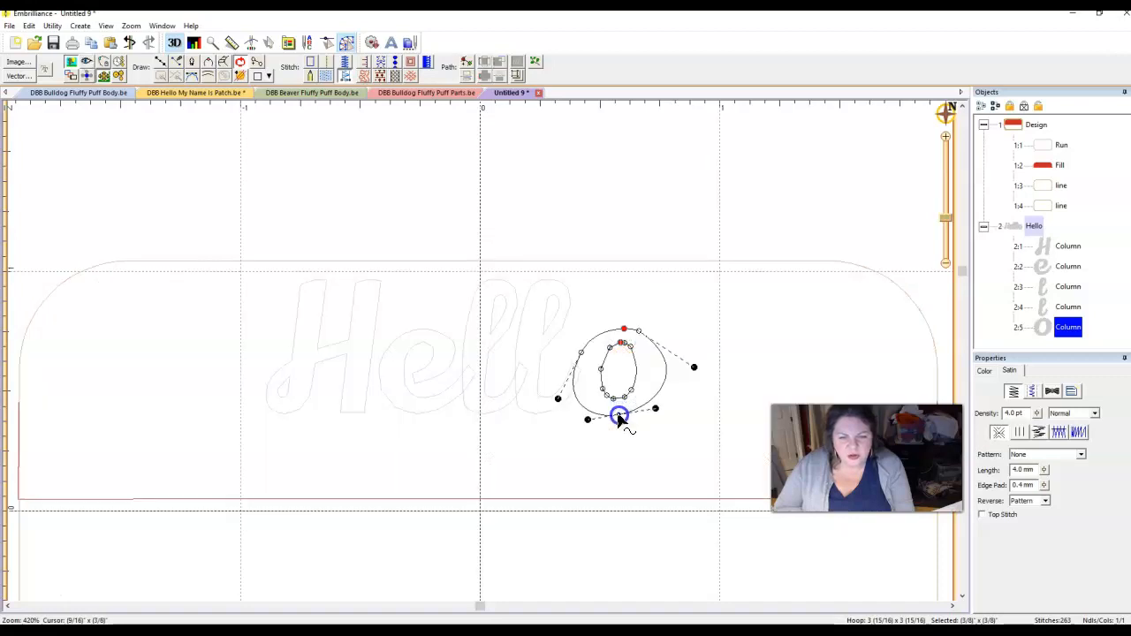
pyautogui.click(619, 414)
pyautogui.moveTo(657, 408); pyautogui.dragTo(658, 411)
pyautogui.click(666, 375)
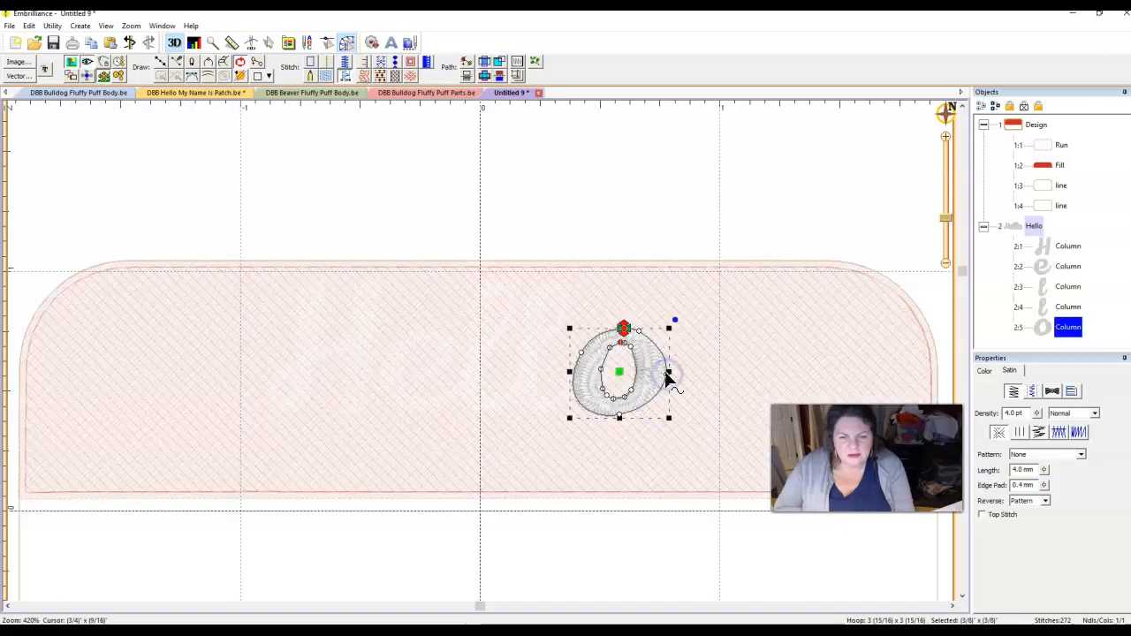
pyautogui.click(666, 377)
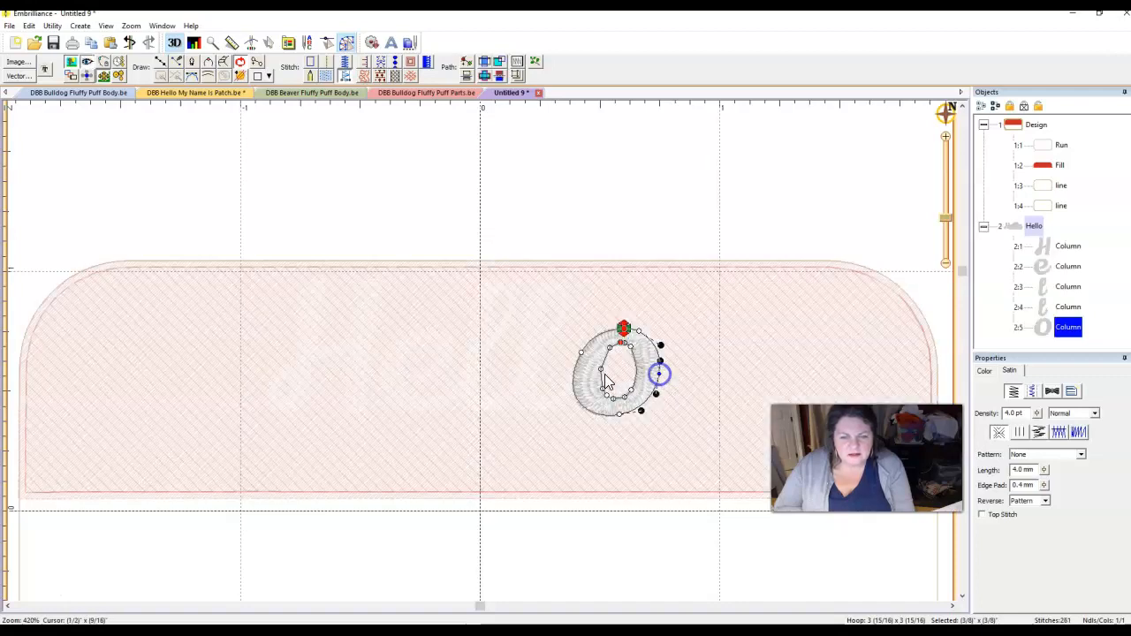
pyautogui.moveTo(573, 394); pyautogui.dragTo(604, 395)
# Convert the lower-left point of the o's inner hole to Curved and adjust its neighboring curve
pyautogui.rightClick(604, 395)
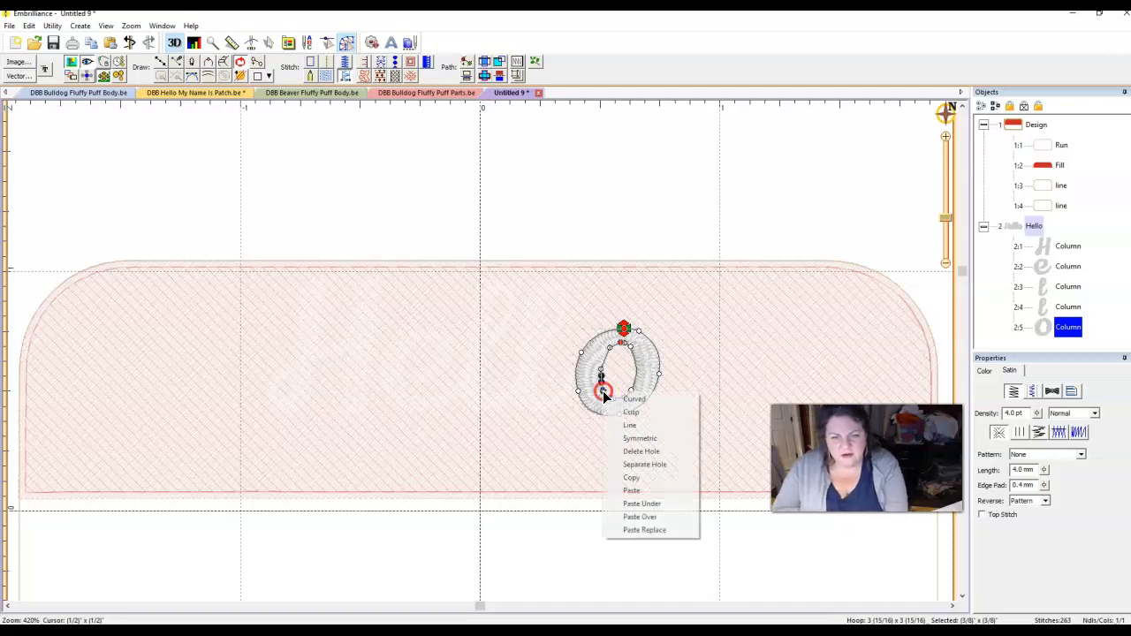
pyautogui.click(620, 399)
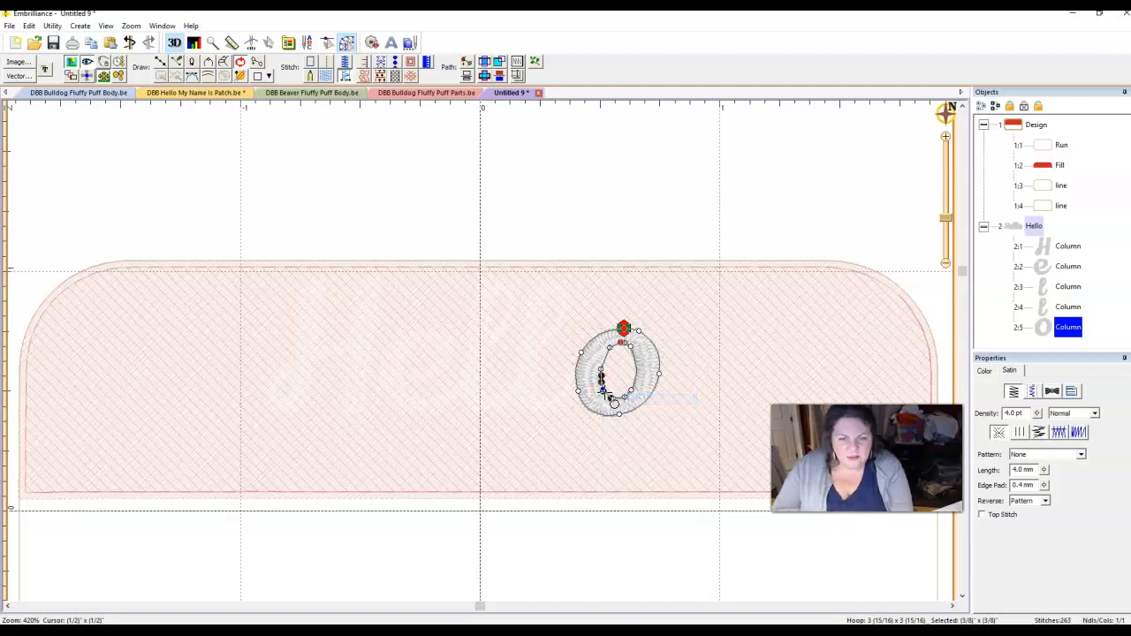
pyautogui.click(606, 395)
pyautogui.click(601, 376)
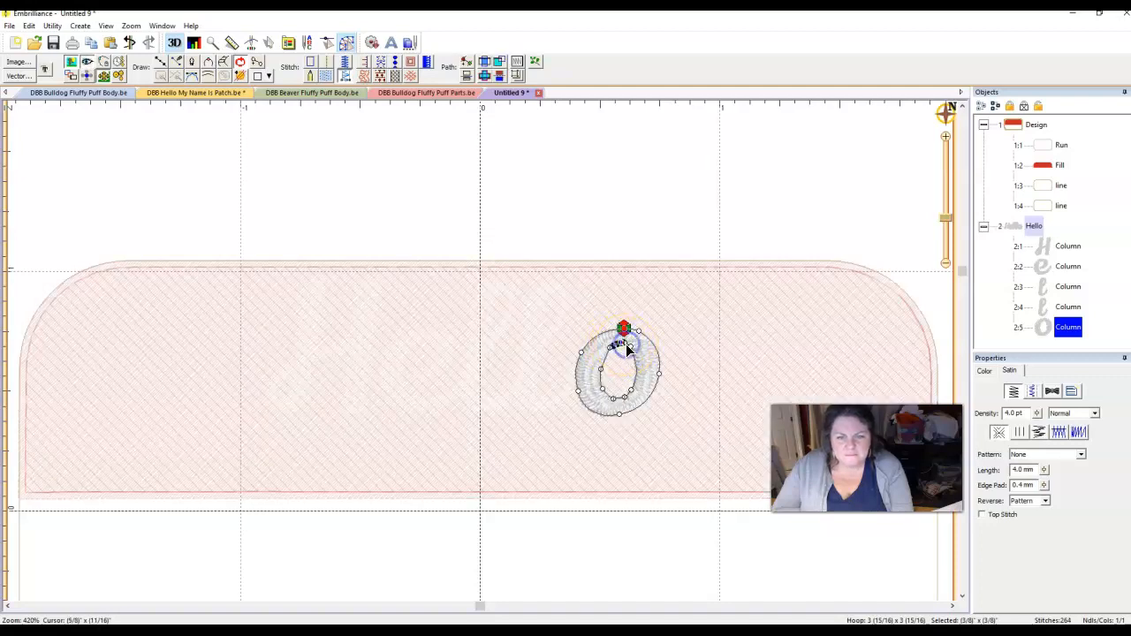
# Remove the extra points along the top of the o's inner hole and smooth its upper-left curve with one point
pyautogui.press('+')
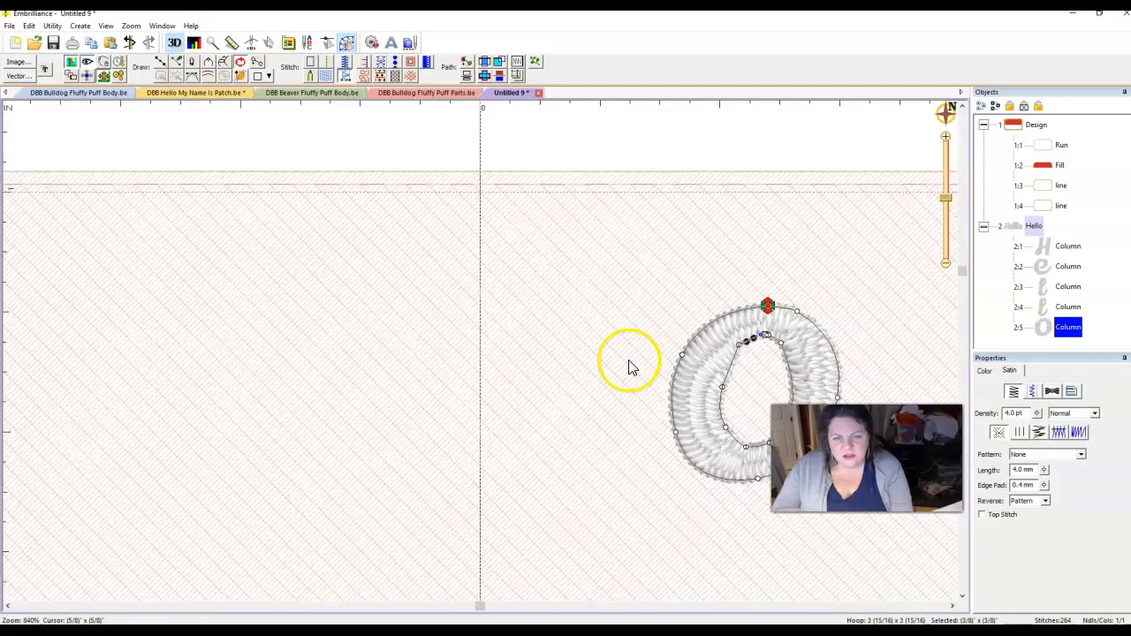
pyautogui.click(766, 343)
pyautogui.click(764, 343)
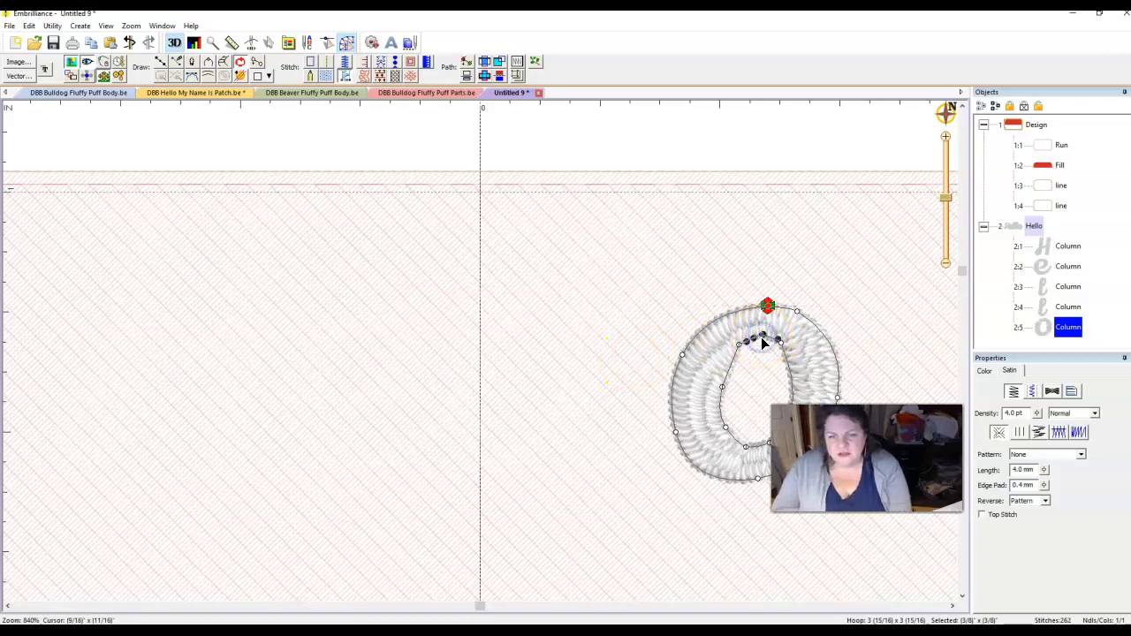
pyautogui.moveTo(763, 335); pyautogui.dragTo(735, 352)
pyautogui.click(741, 352)
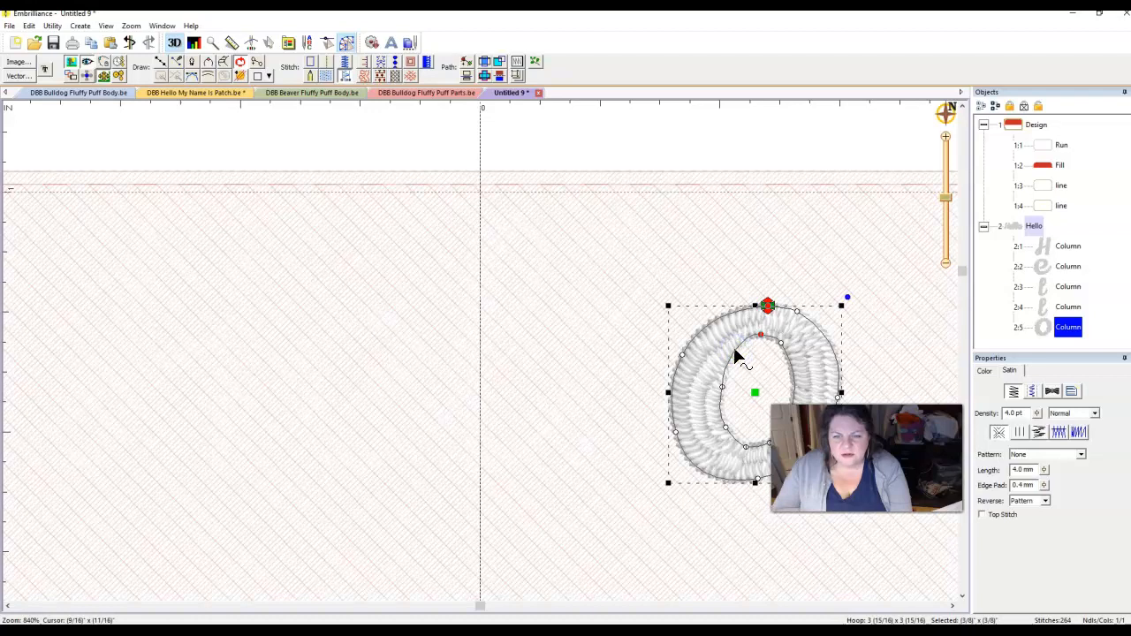
pyautogui.click(735, 357)
pyautogui.click(735, 353)
pyautogui.moveTo(735, 355); pyautogui.dragTo(750, 334)
# Shift the left-hand points of the o's inner hole outward and pull the outer outline's right edge slightly inward
pyautogui.moveTo(726, 427); pyautogui.dragTo(720, 440)
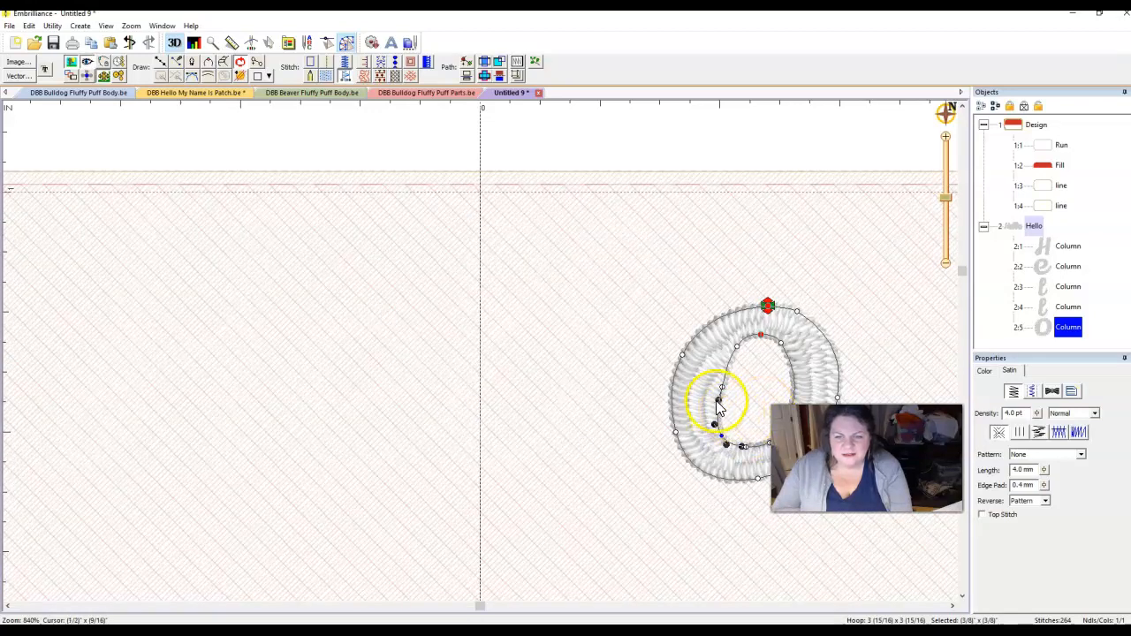
pyautogui.moveTo(722, 393); pyautogui.dragTo(716, 387)
pyautogui.moveTo(733, 346); pyautogui.dragTo(733, 348)
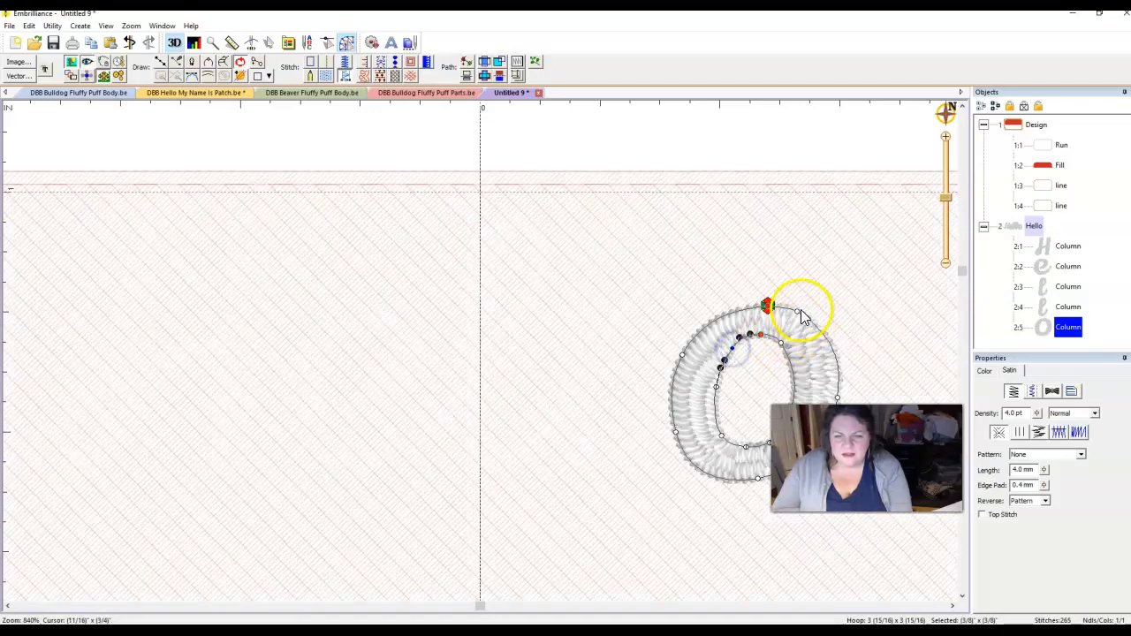
pyautogui.moveTo(796, 315); pyautogui.dragTo(795, 314)
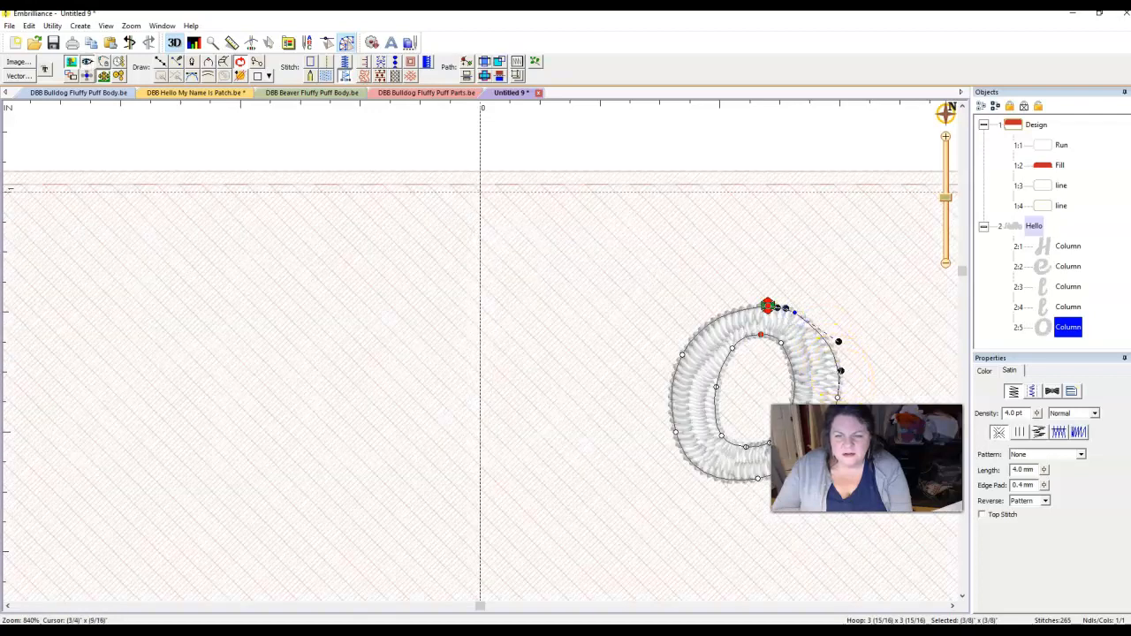
pyautogui.moveTo(841, 398); pyautogui.dragTo(828, 399)
# Widen the o's inner hole by moving its left, bottom and upper-right points outward, and deselect the letter
pyautogui.click(718, 390)
pyautogui.moveTo(718, 392); pyautogui.dragTo(708, 396)
pyautogui.moveTo(732, 348); pyautogui.dragTo(735, 341)
pyautogui.moveTo(721, 437); pyautogui.dragTo(746, 454)
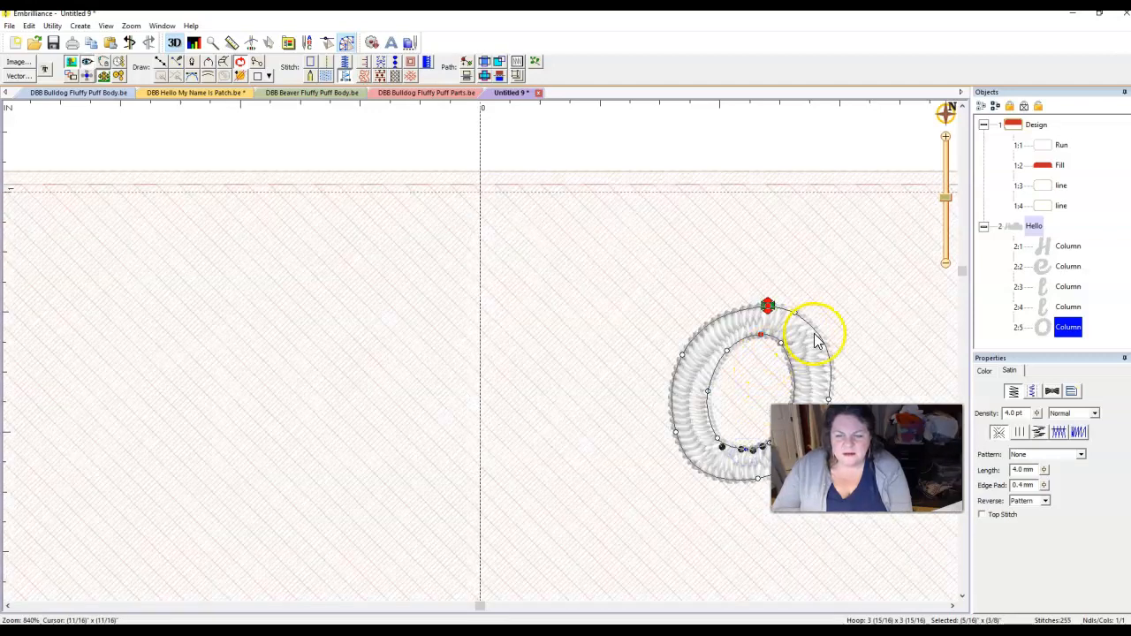
pyautogui.moveTo(784, 350); pyautogui.dragTo(788, 352)
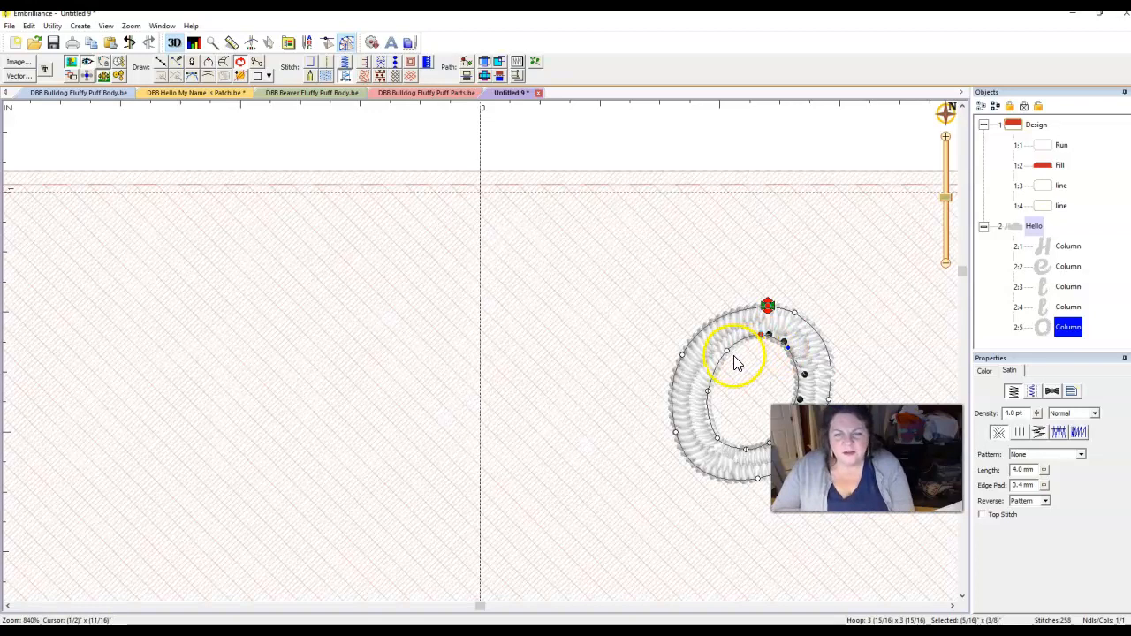
pyautogui.click(723, 135)
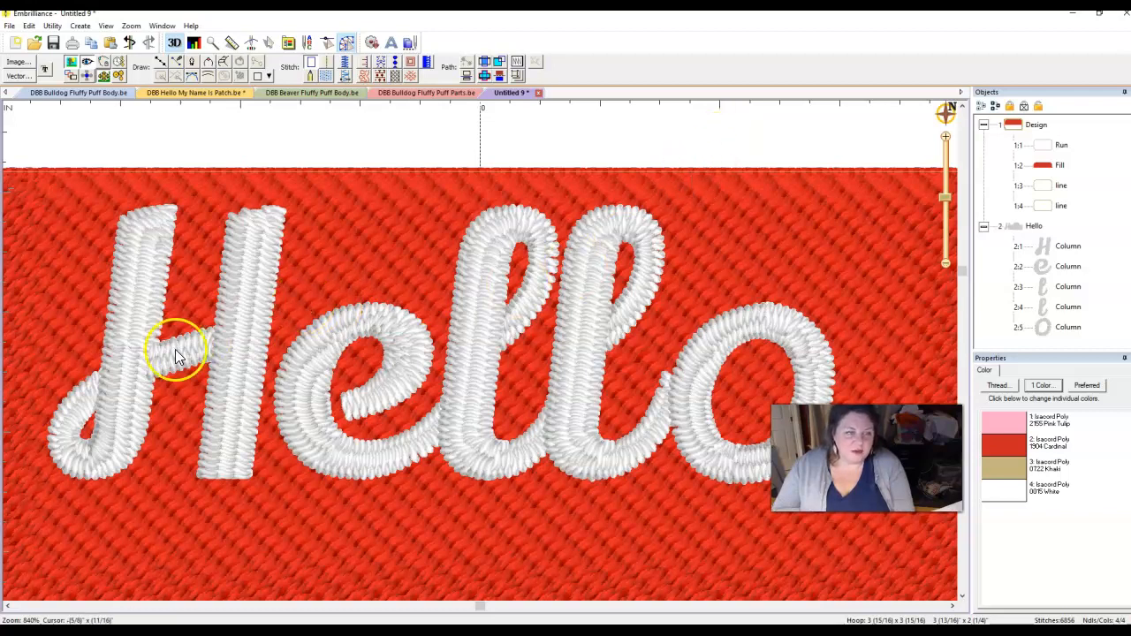
# Select all five Hello letter columns, reduce their height slightly and stretch them to about 1 7/8" wide
pyautogui.scroll(-2, 377, 343)
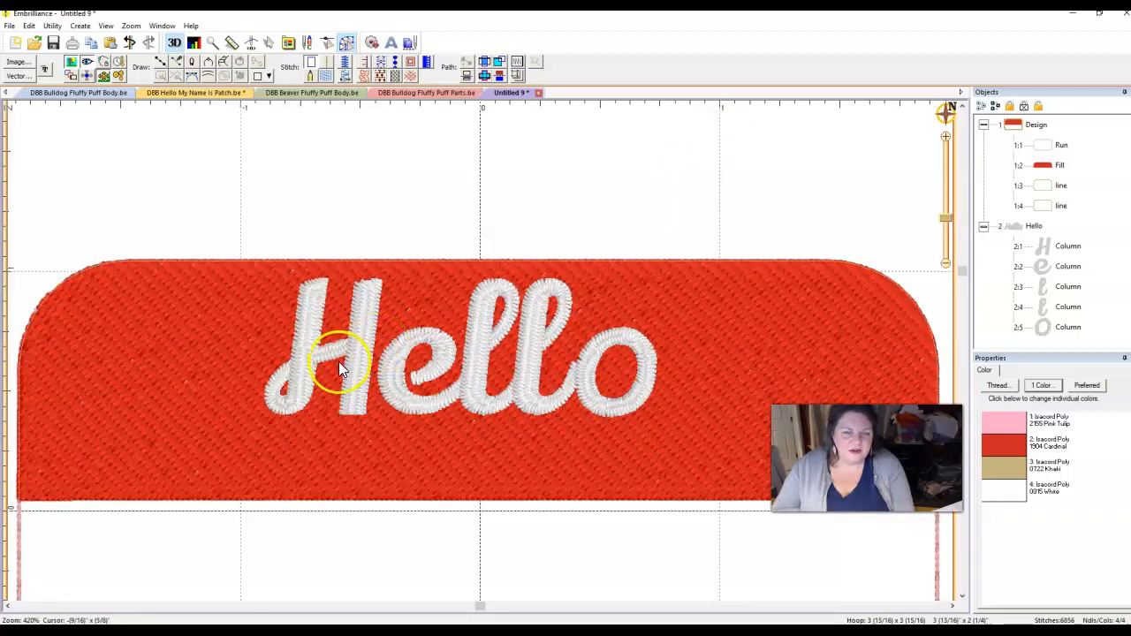
pyautogui.moveTo(1057, 246); pyautogui.dragTo(1073, 327)
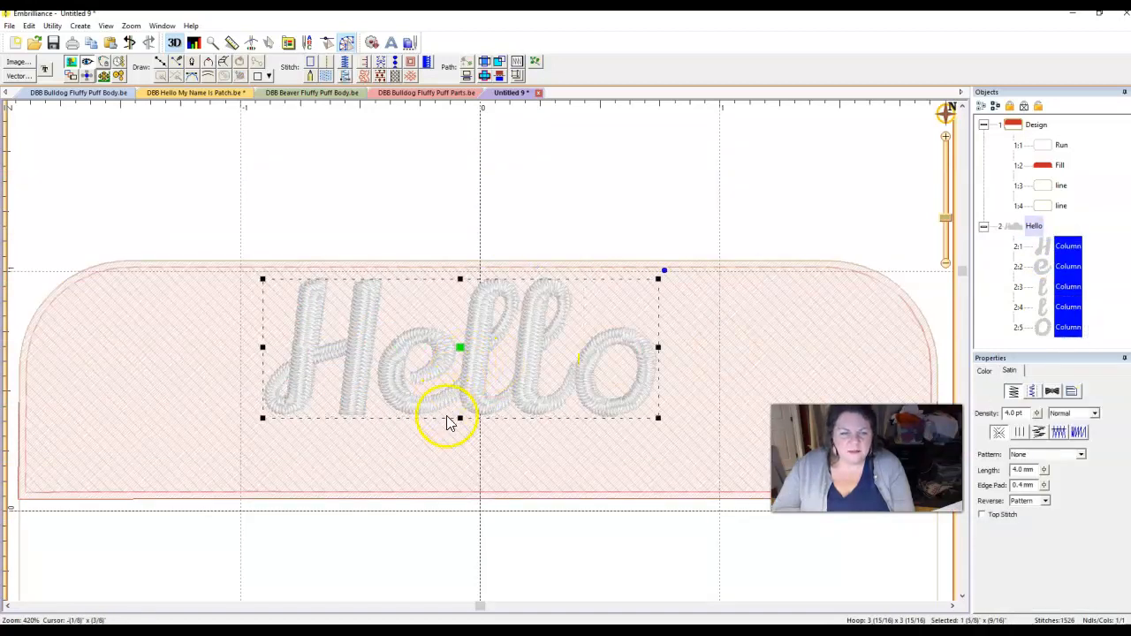
pyautogui.moveTo(461, 422)
pyautogui.mouseDown()
pyautogui.moveTo(465, 399)
pyautogui.moveTo(465, 412)
pyautogui.mouseUp()
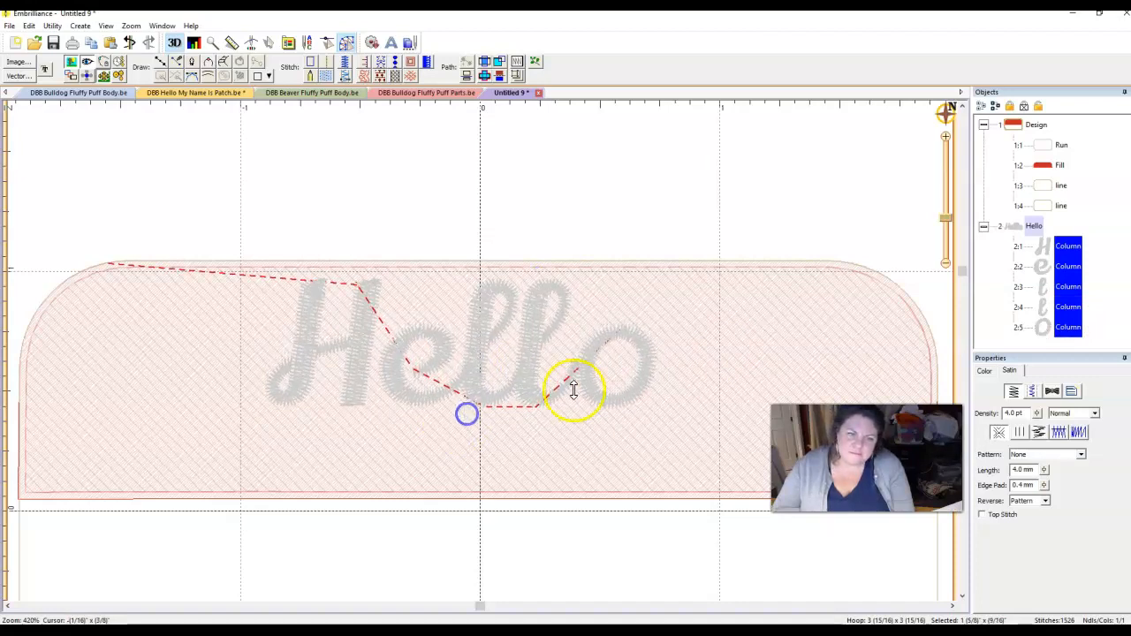
pyautogui.moveTo(657, 342); pyautogui.dragTo(717, 351)
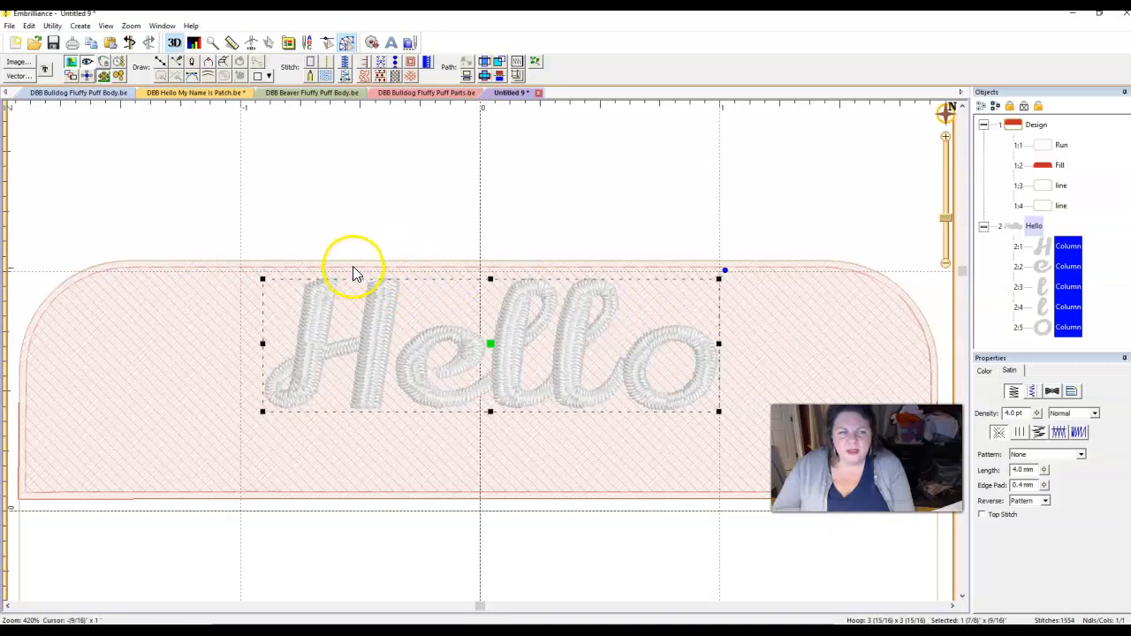
# Move the resized Hello lettering slightly down on the red fill and deselect it
pyautogui.moveTo(490, 346); pyautogui.dragTo(491, 352)
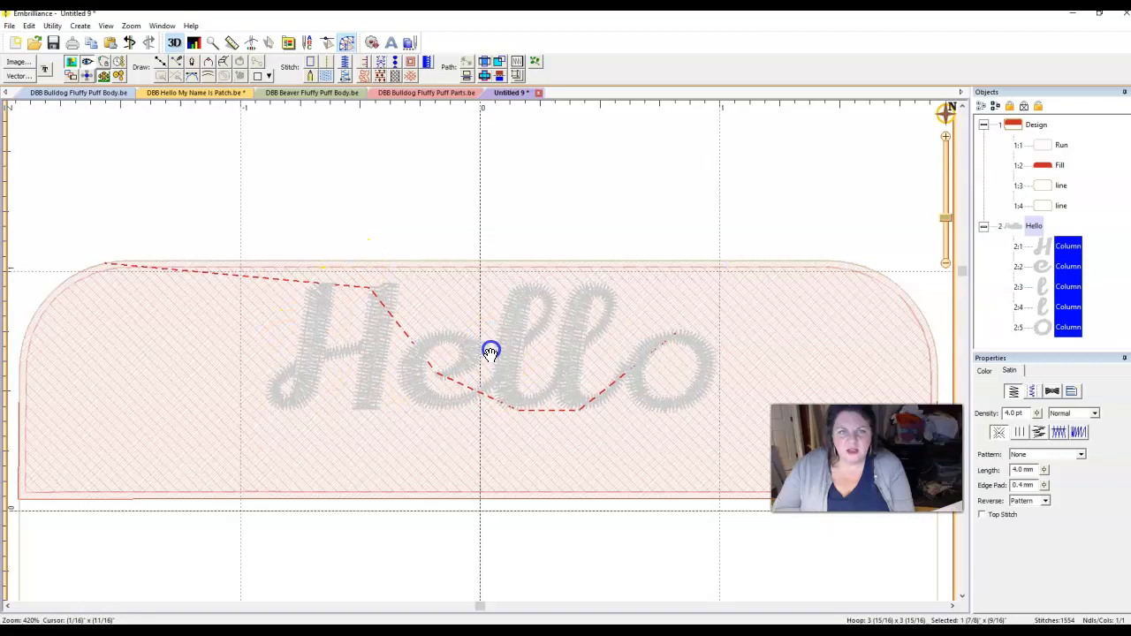
pyautogui.moveTo(491, 353); pyautogui.dragTo(492, 354)
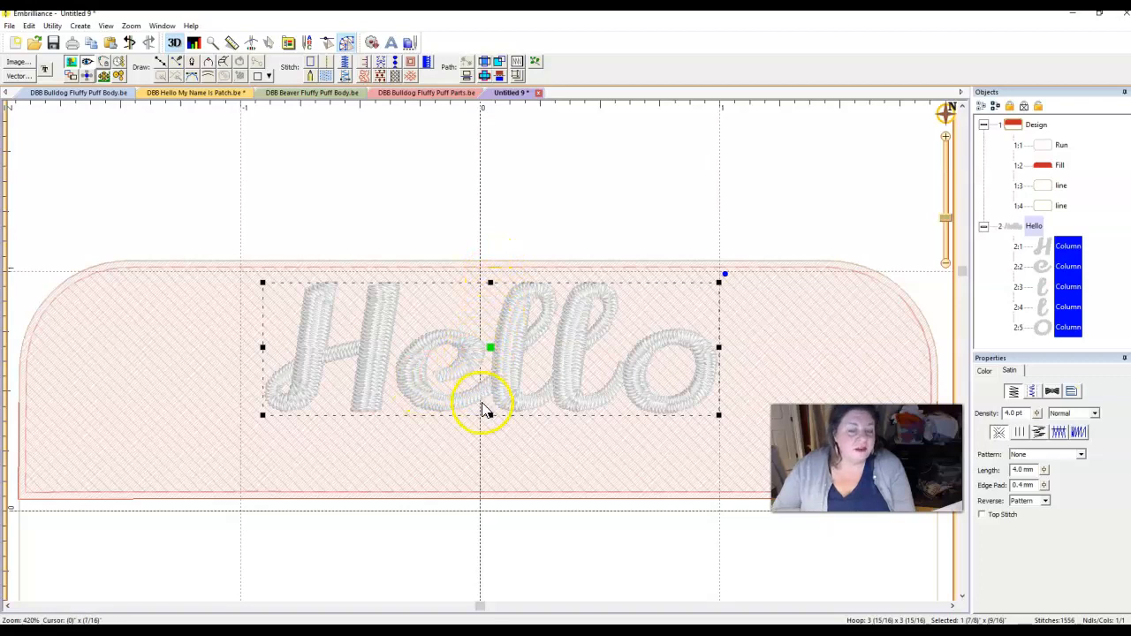
pyautogui.click(524, 232)
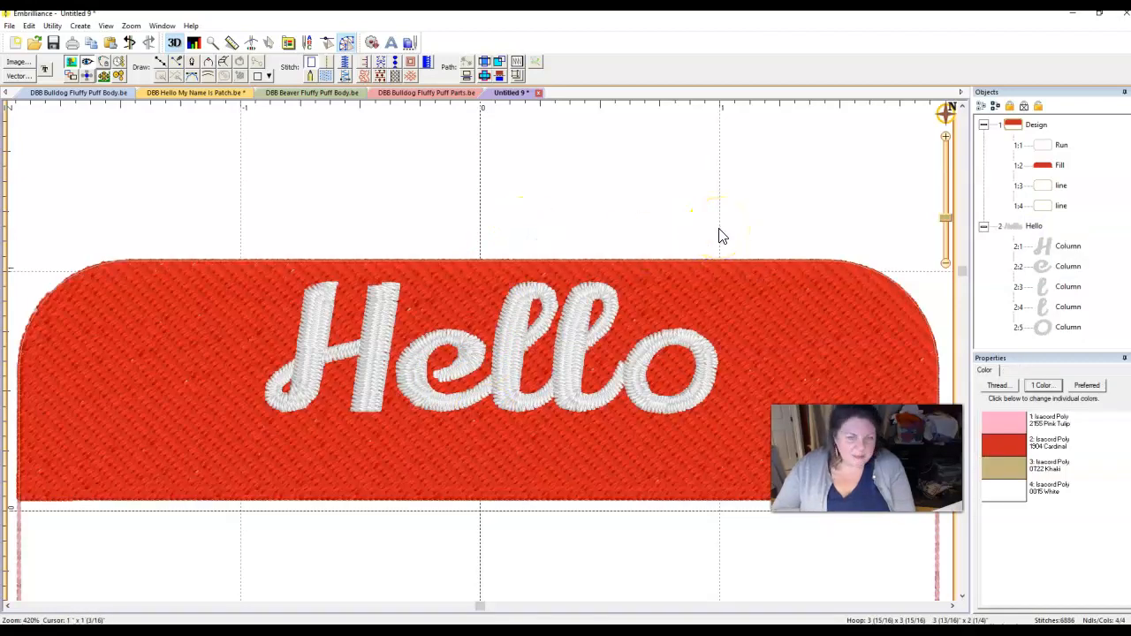
# Add a new lettering object and set its thread color to Isacord Poly 0015 White
pyautogui.click(392, 44)
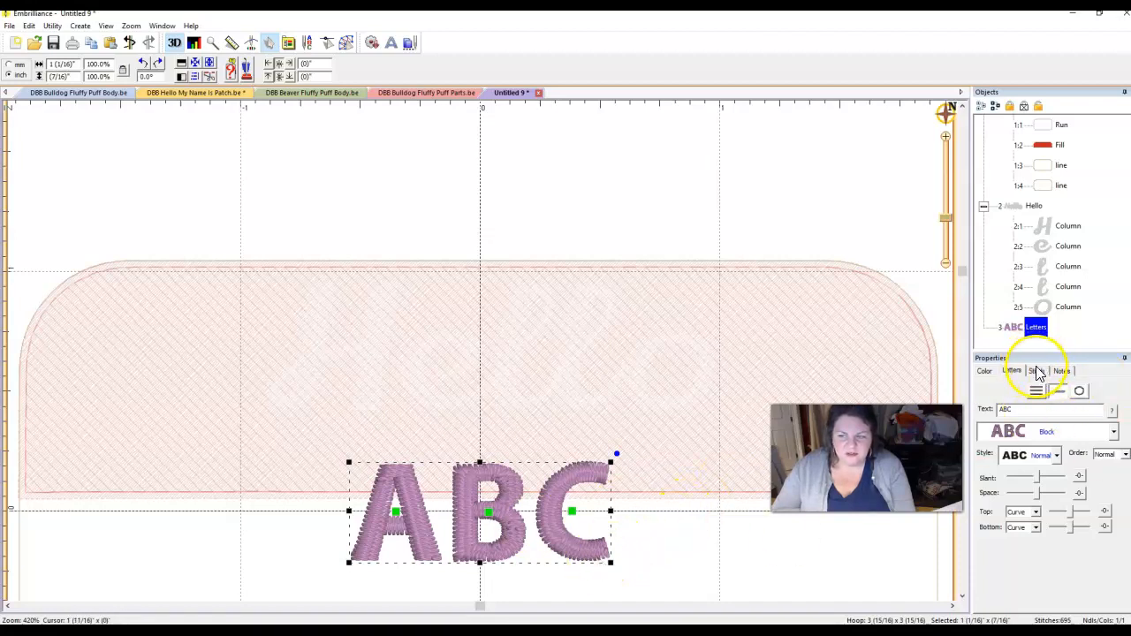
pyautogui.click(984, 370)
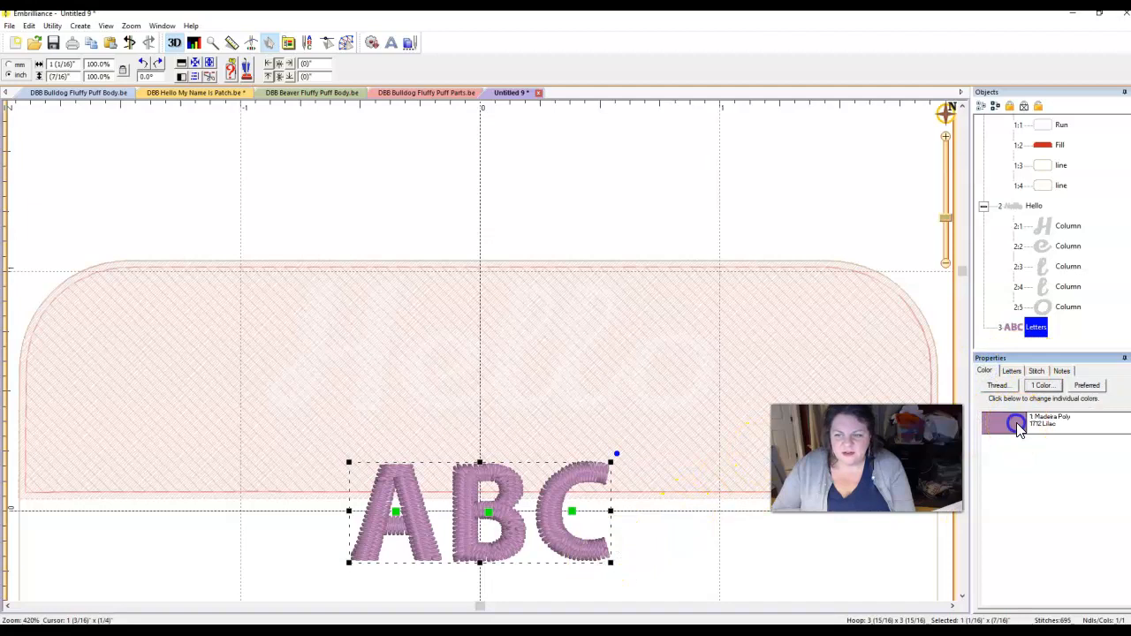
pyautogui.click(1009, 423)
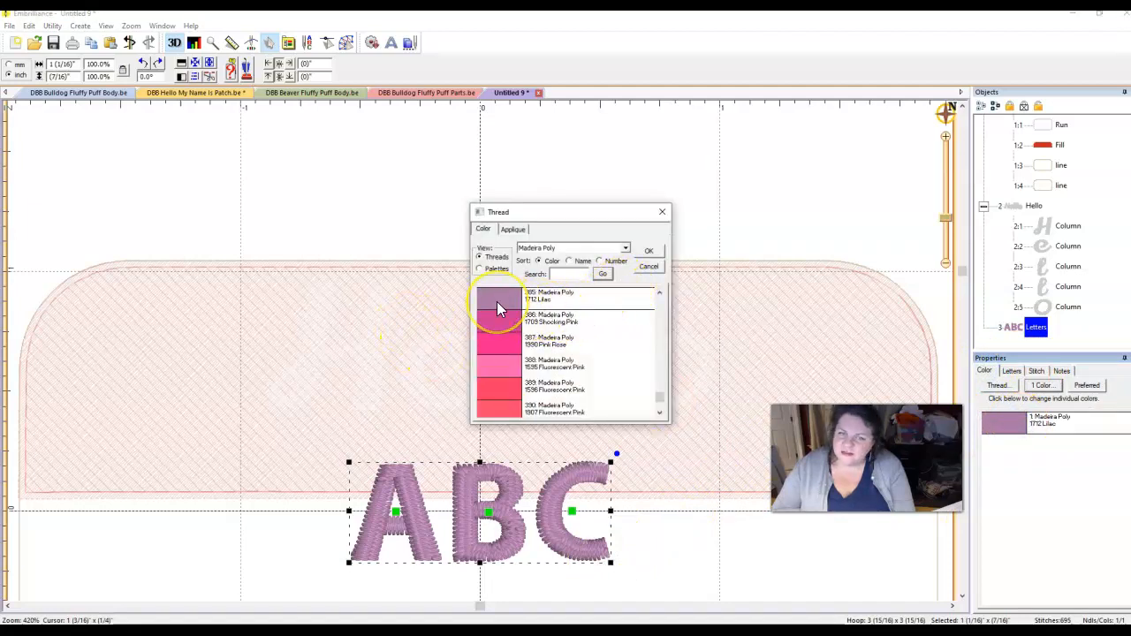
pyautogui.click(548, 249)
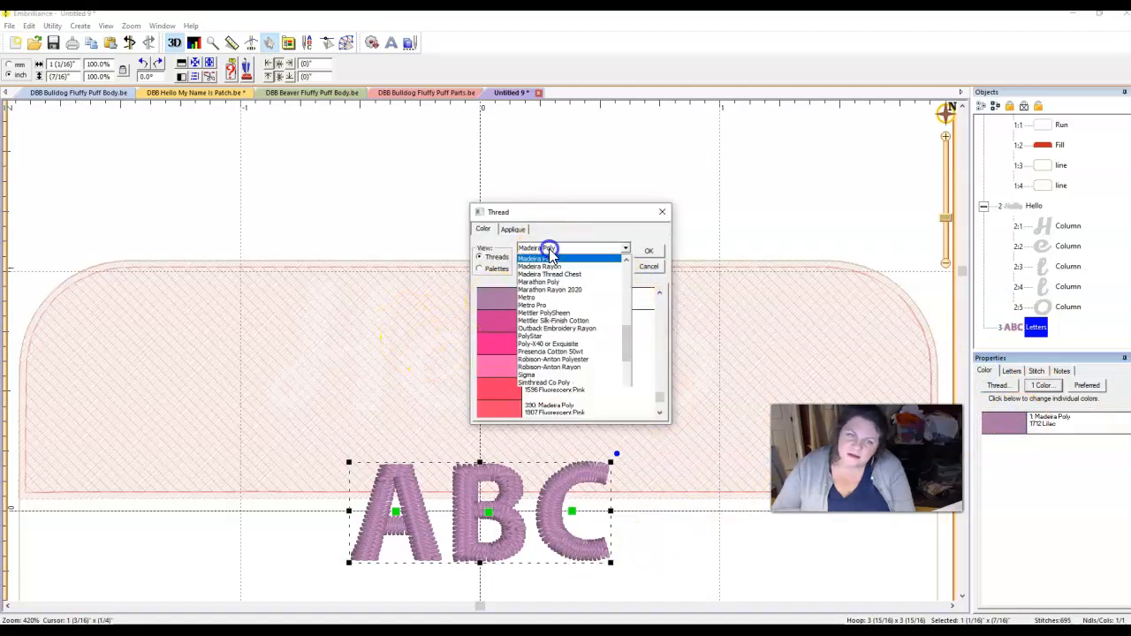
pyautogui.moveTo(628, 340); pyautogui.dragTo(627, 303)
pyautogui.click(576, 307)
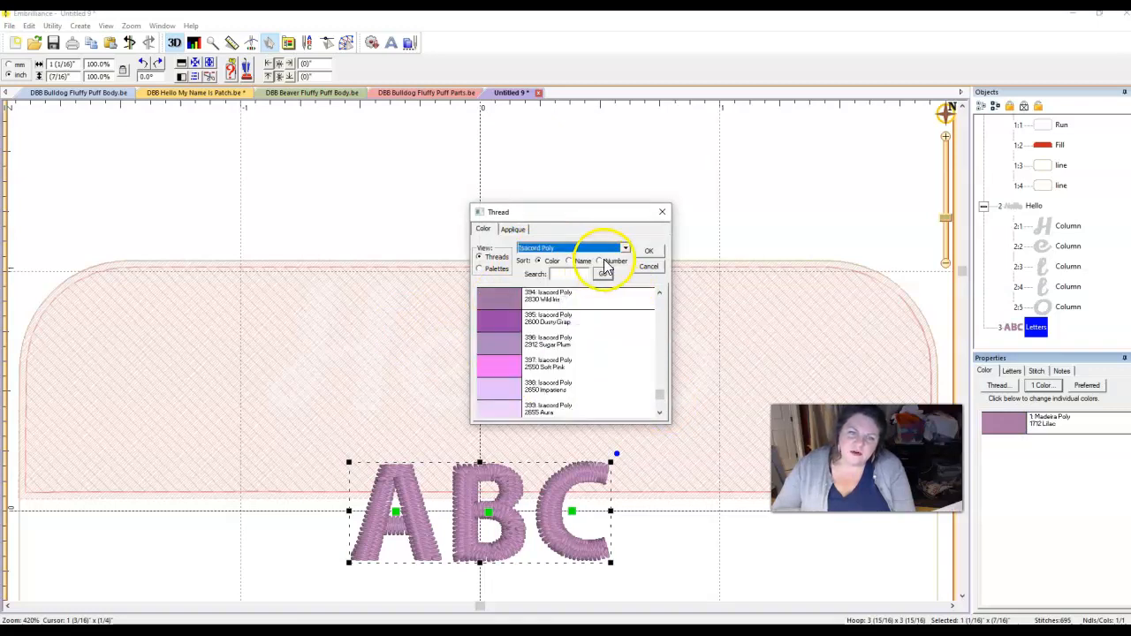
pyautogui.click(601, 262)
pyautogui.click(506, 343)
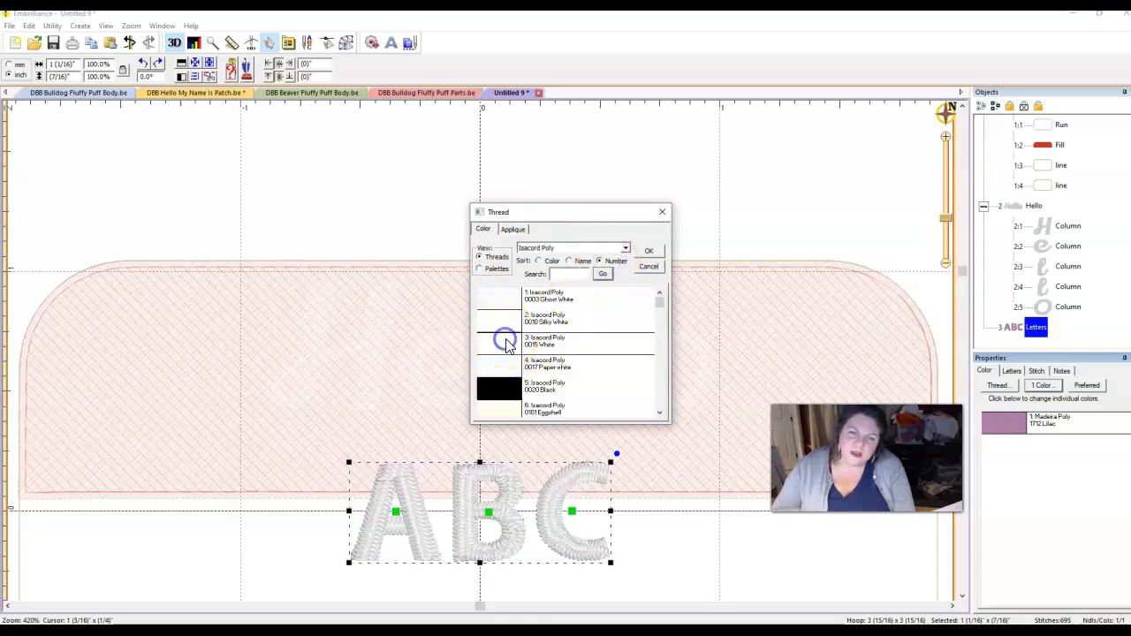
pyautogui.click(649, 251)
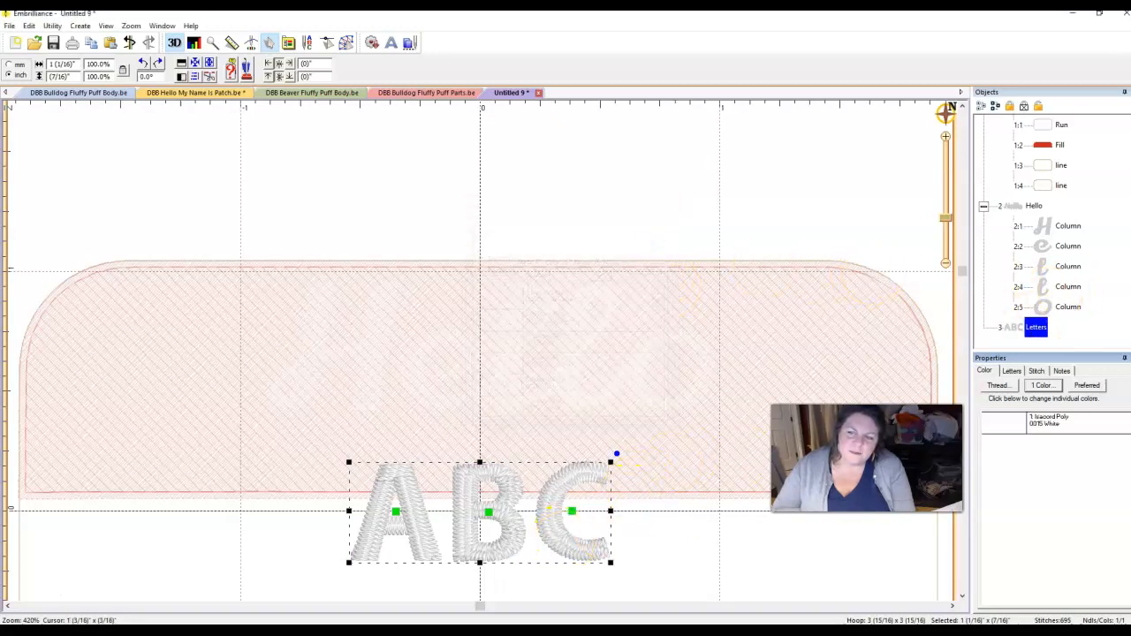
# Change the text of the new lettering object to MY NAME IS
pyautogui.click(1036, 372)
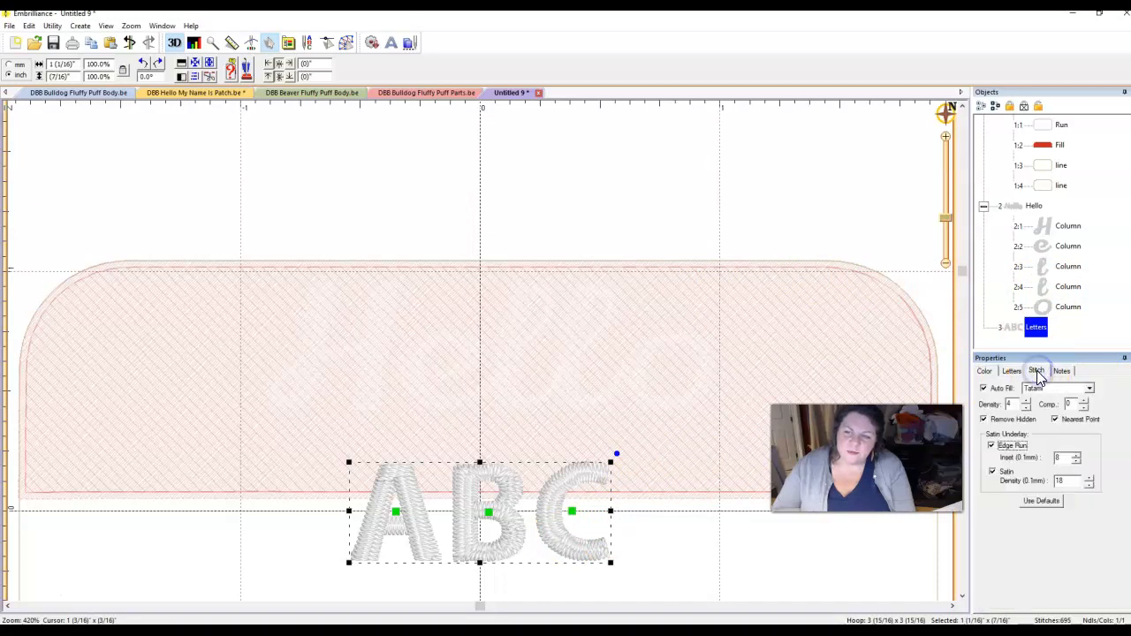
pyautogui.click(1044, 389)
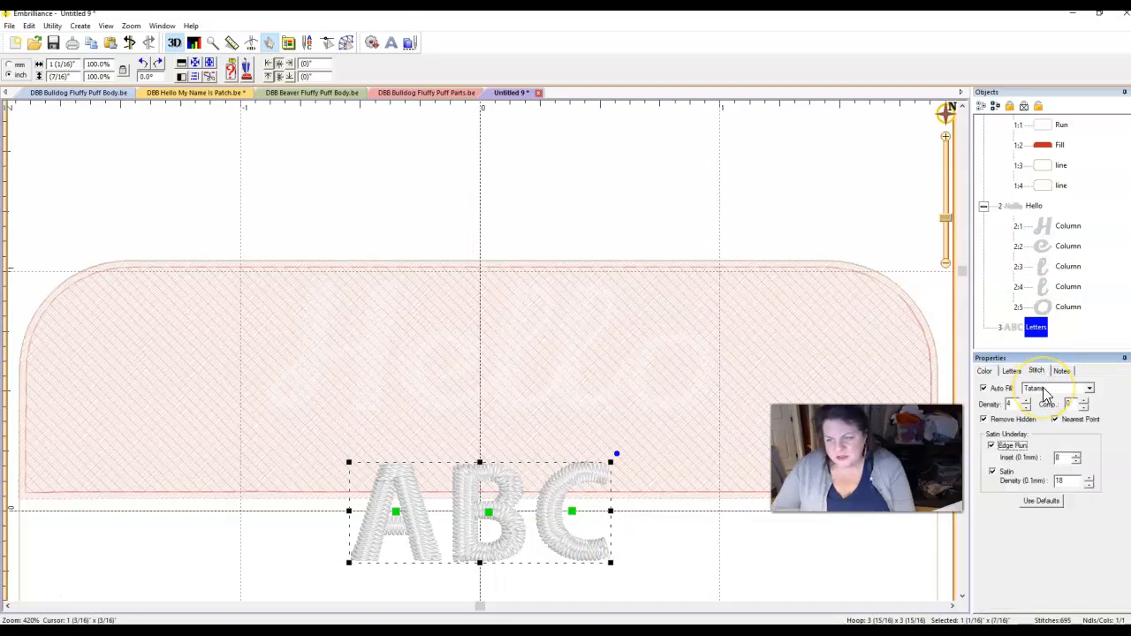
pyautogui.click(1011, 372)
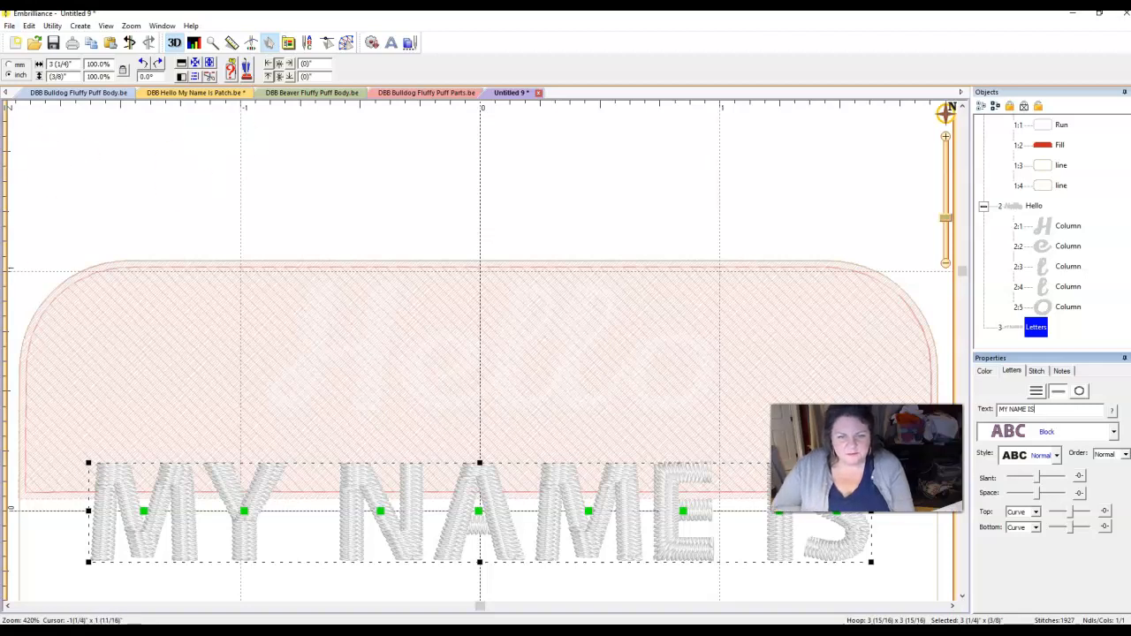
# Set the auto fill pattern of the MY NAME IS lettering to None
pyautogui.click(1037, 373)
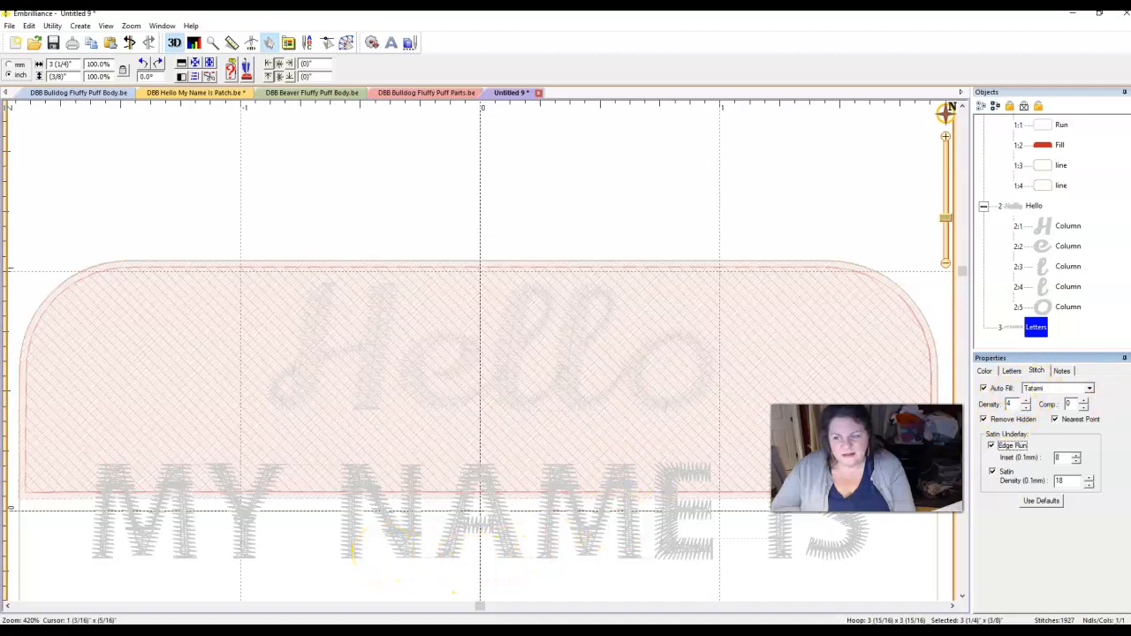
pyautogui.click(1050, 393)
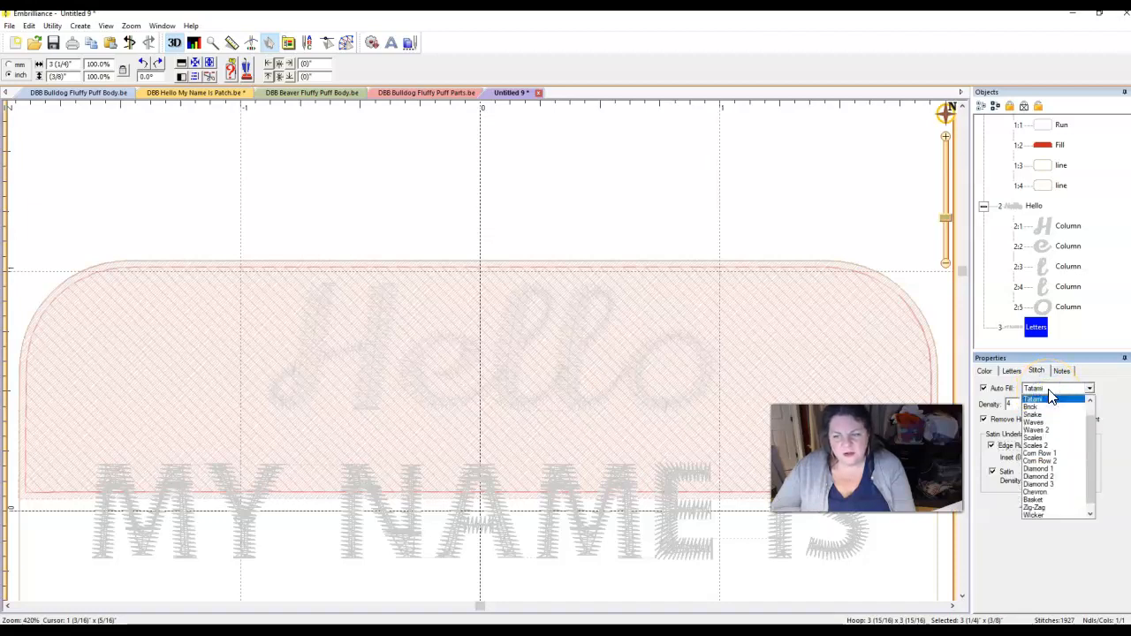
pyautogui.click(879, 560)
pyautogui.click(922, 283)
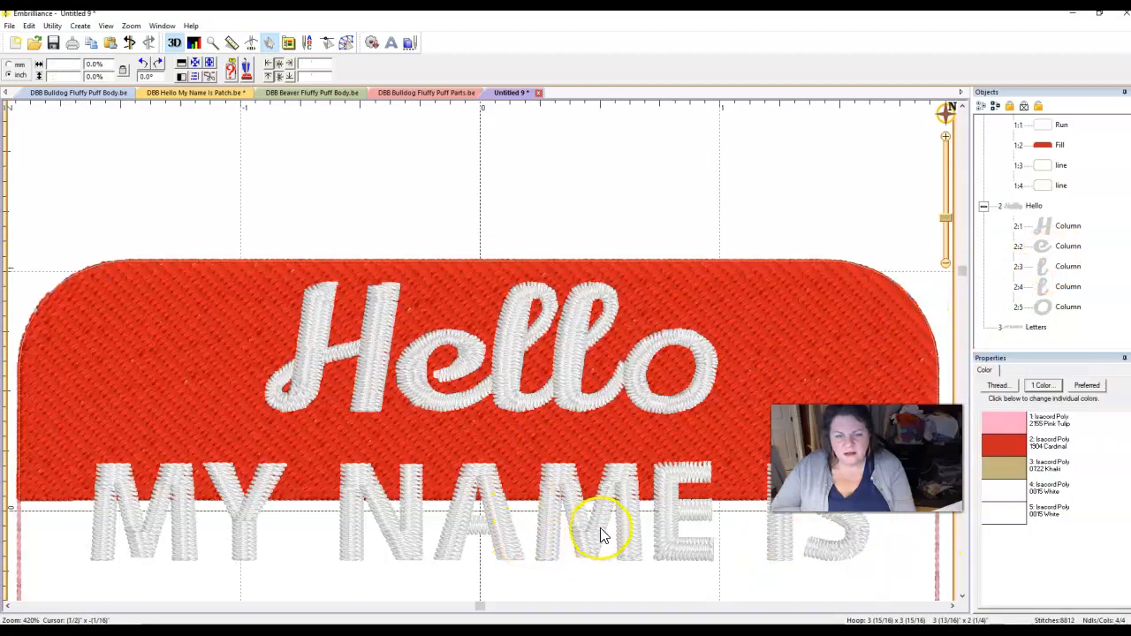
pyautogui.click(601, 528)
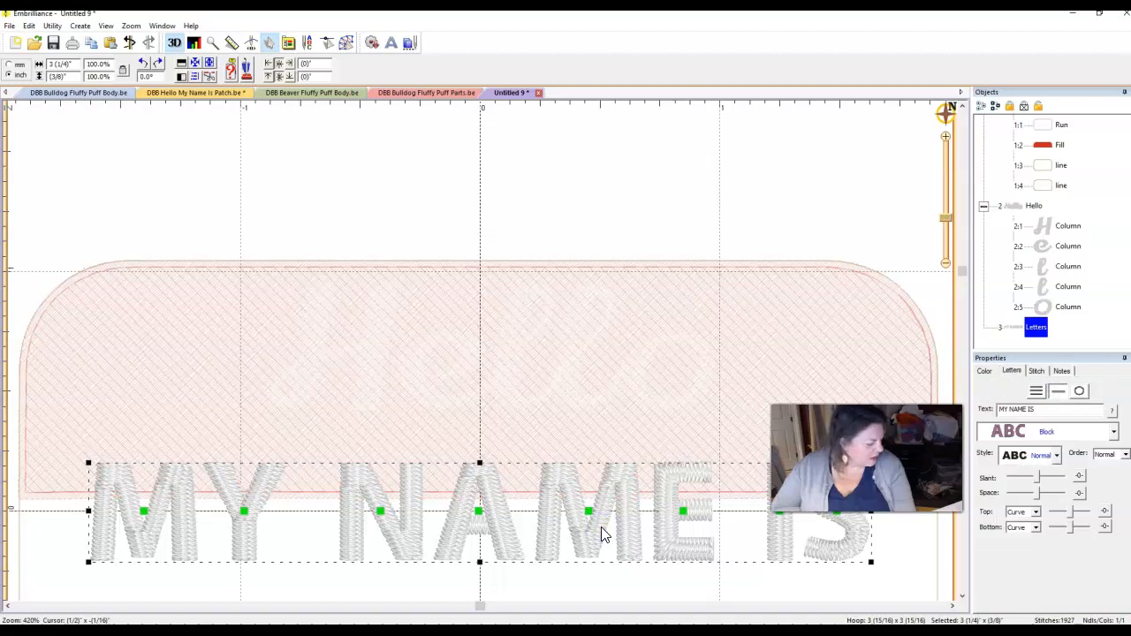
pyautogui.click(1037, 371)
pyautogui.click(1052, 389)
pyautogui.click(1052, 389)
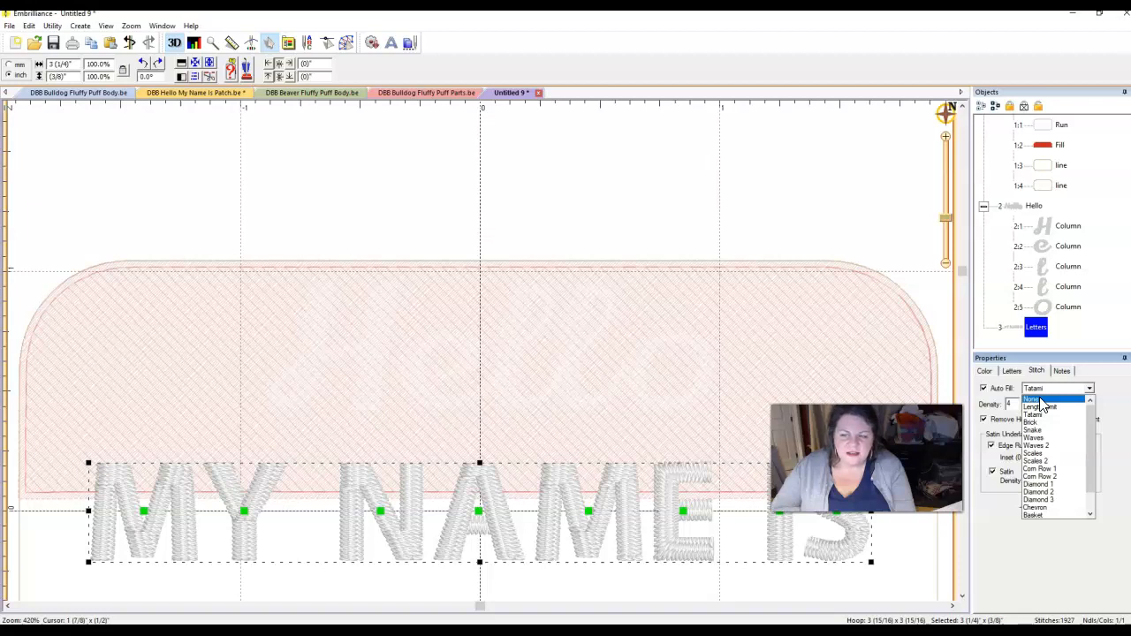
pyautogui.click(1042, 400)
# Try the Scales and Texture auto fill patterns on the MY NAME IS lettering and return it to None
pyautogui.click(1039, 390)
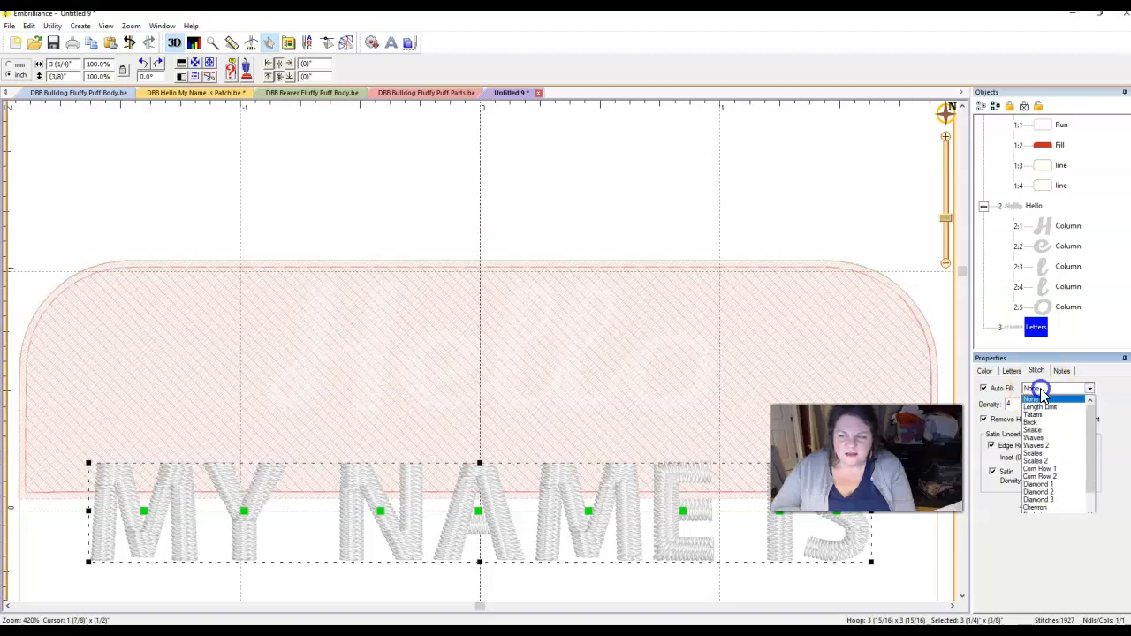
pyautogui.click(1041, 457)
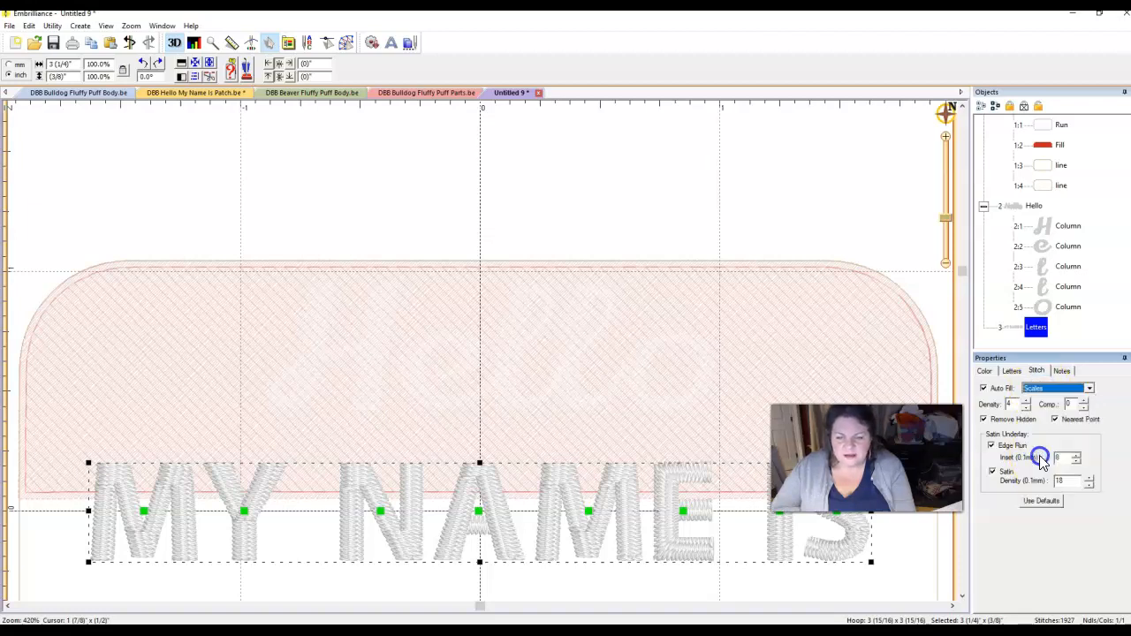
pyautogui.click(1048, 390)
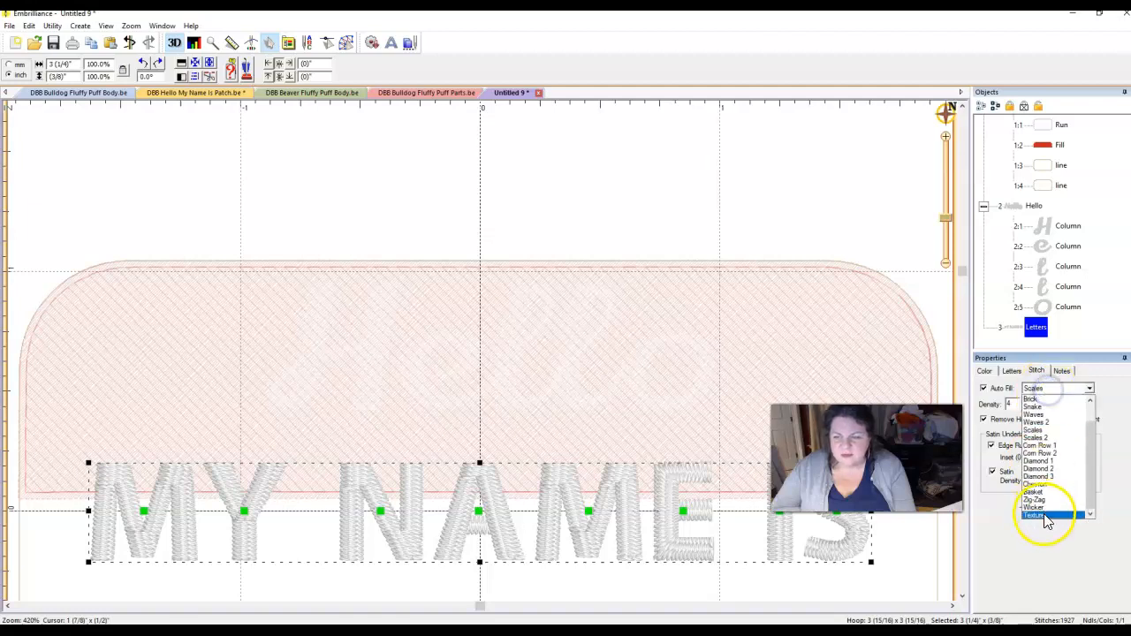
pyautogui.click(1043, 514)
pyautogui.click(1052, 390)
pyautogui.scroll(1, 1041, 449)
pyautogui.click(1035, 402)
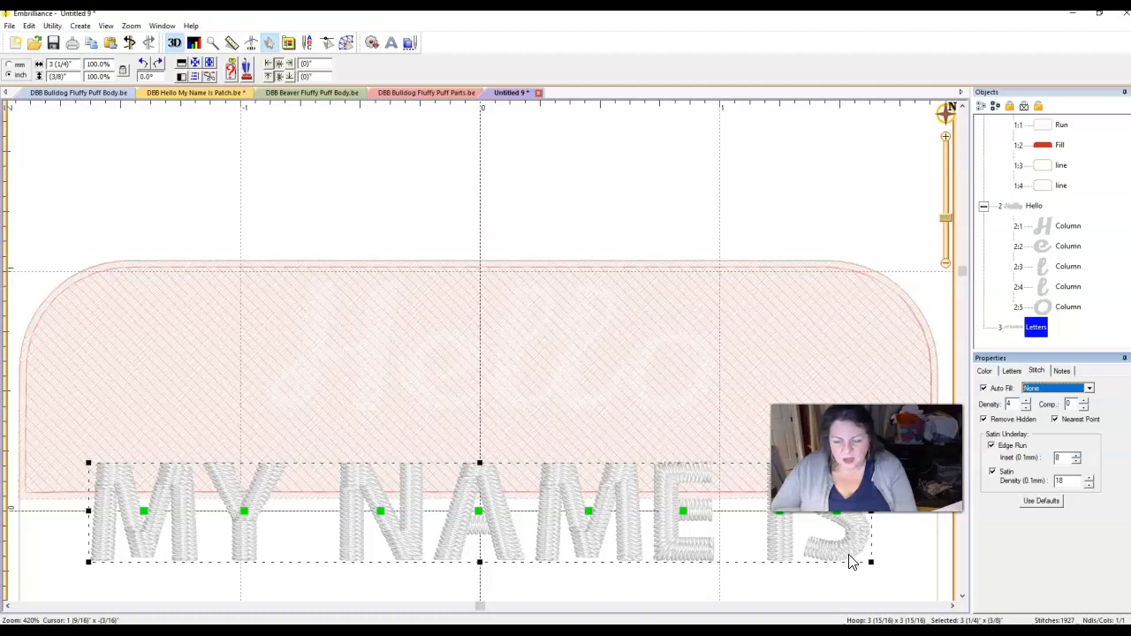
# Turn off the Edge Run and Satin underlays for the MY NAME IS lettering
pyautogui.click(992, 447)
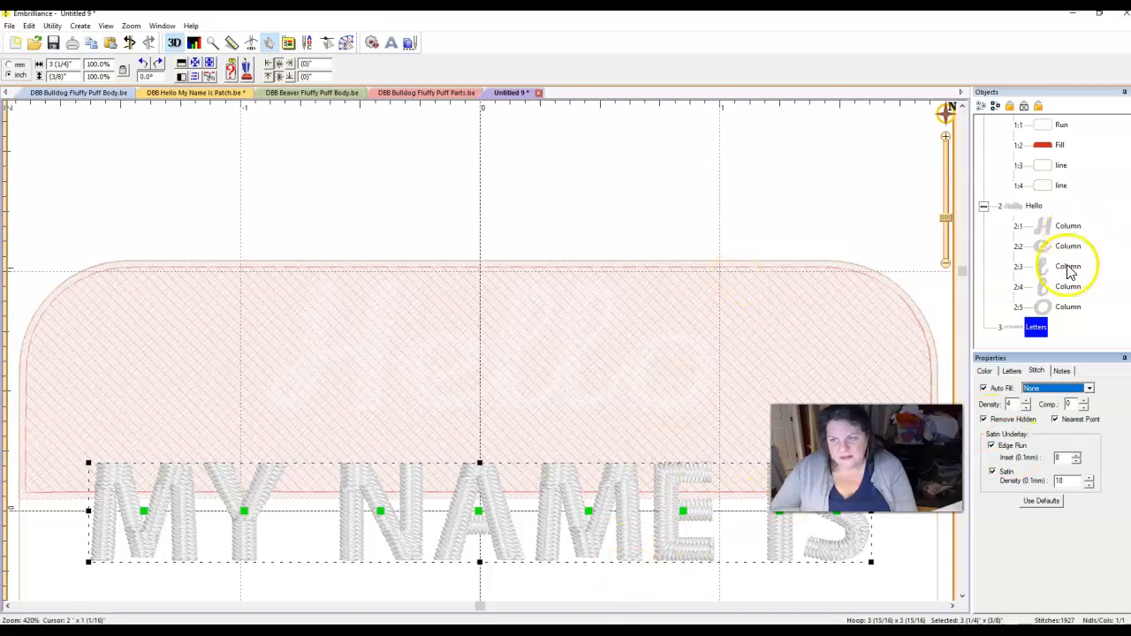
pyautogui.click(689, 560)
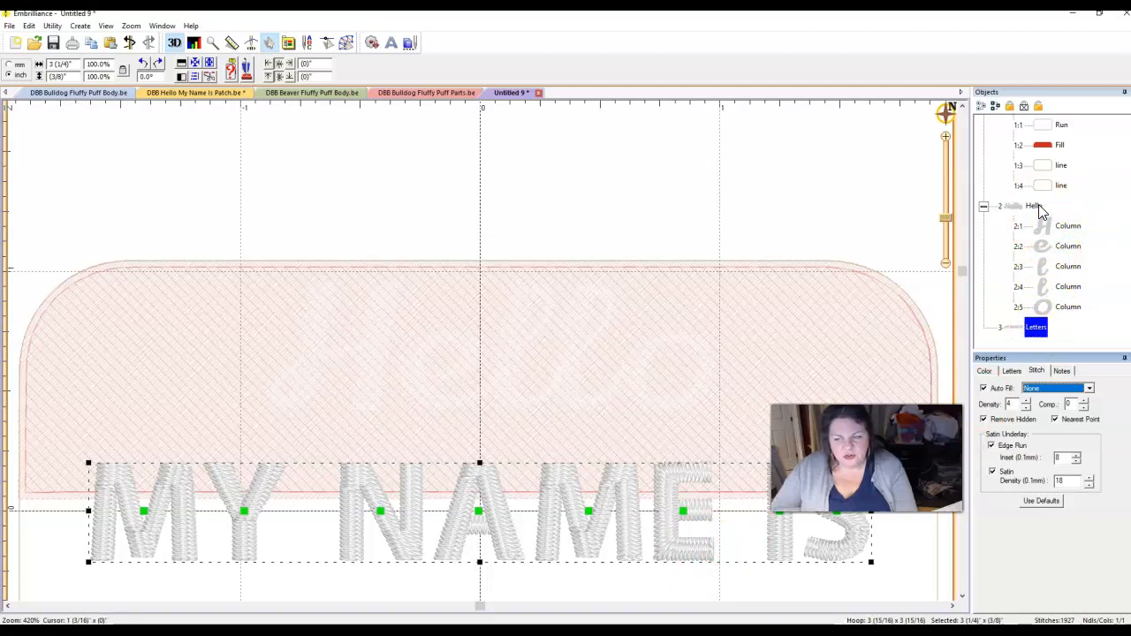
pyautogui.click(1012, 447)
pyautogui.click(1005, 474)
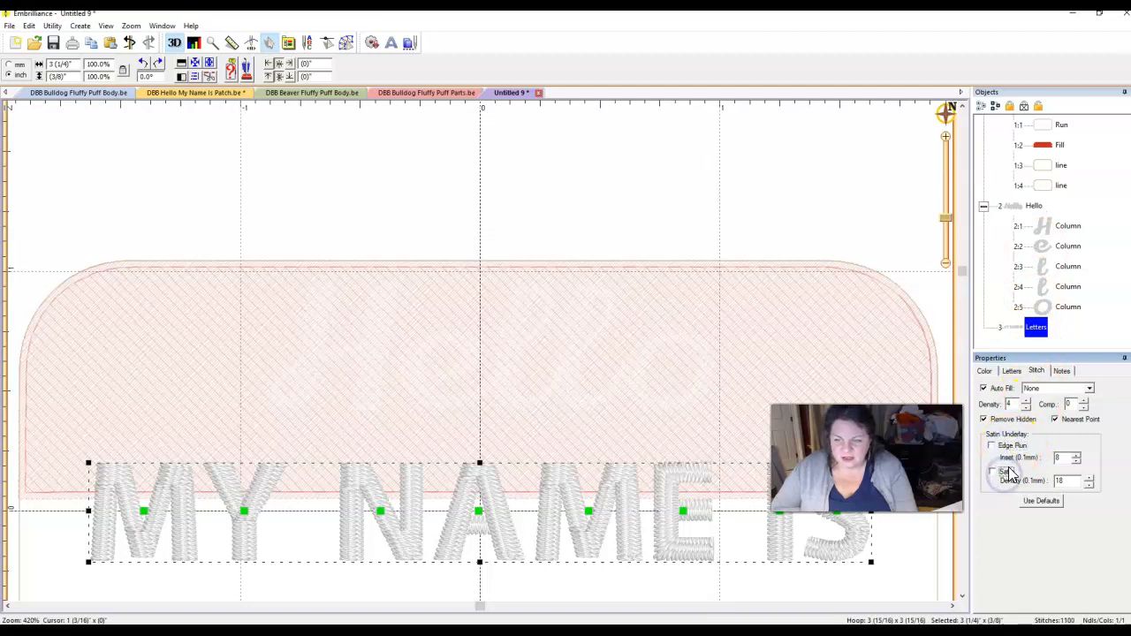
# Remove all underlay, including Edge Run, from the Hello letter columns and deselect them
pyautogui.click(1035, 206)
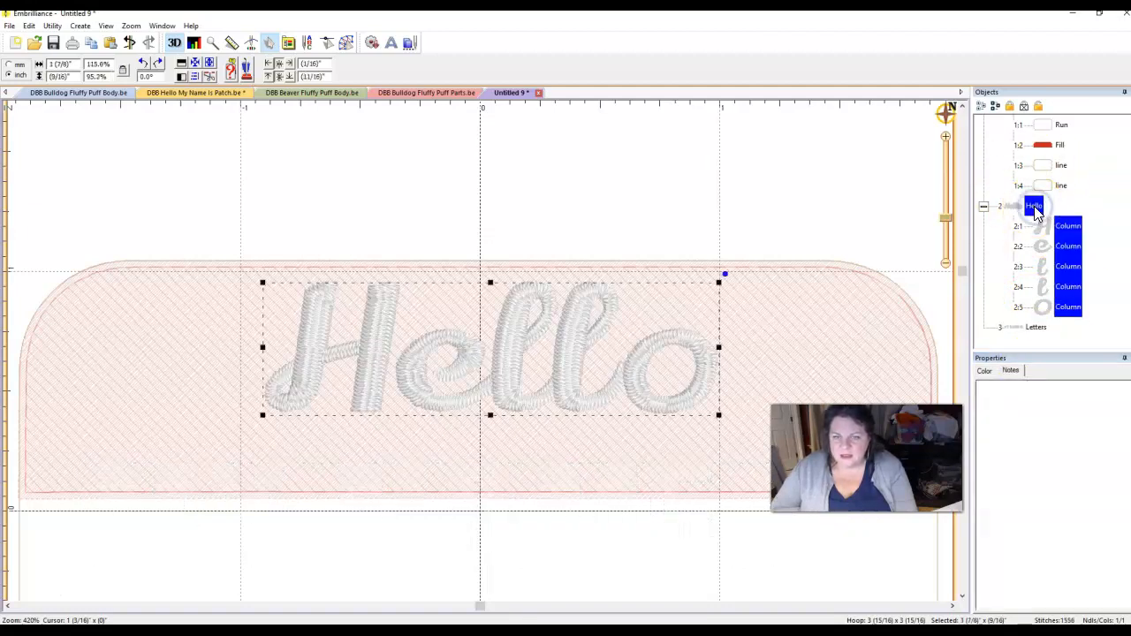
pyautogui.click(352, 46)
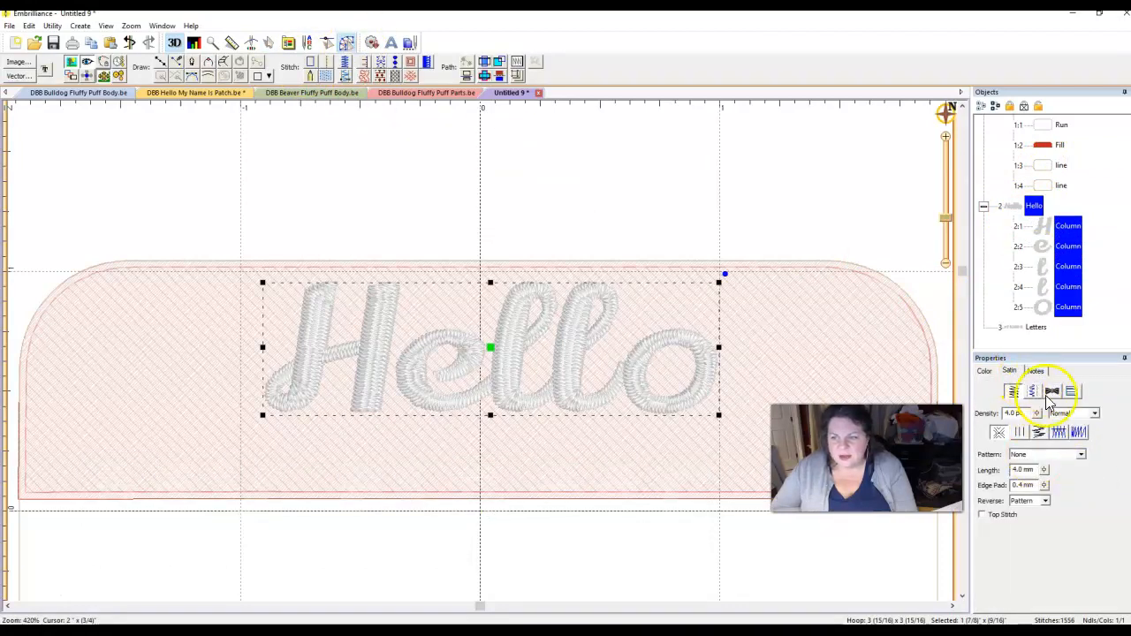
pyautogui.click(1033, 391)
pyautogui.click(996, 442)
pyautogui.click(993, 427)
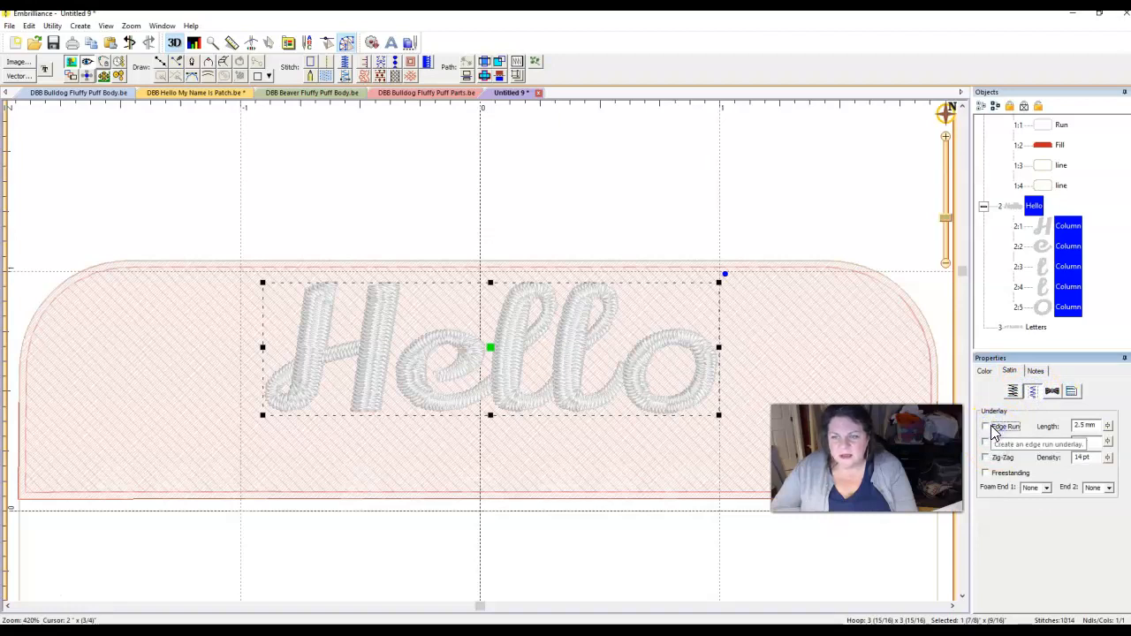
pyautogui.click(851, 209)
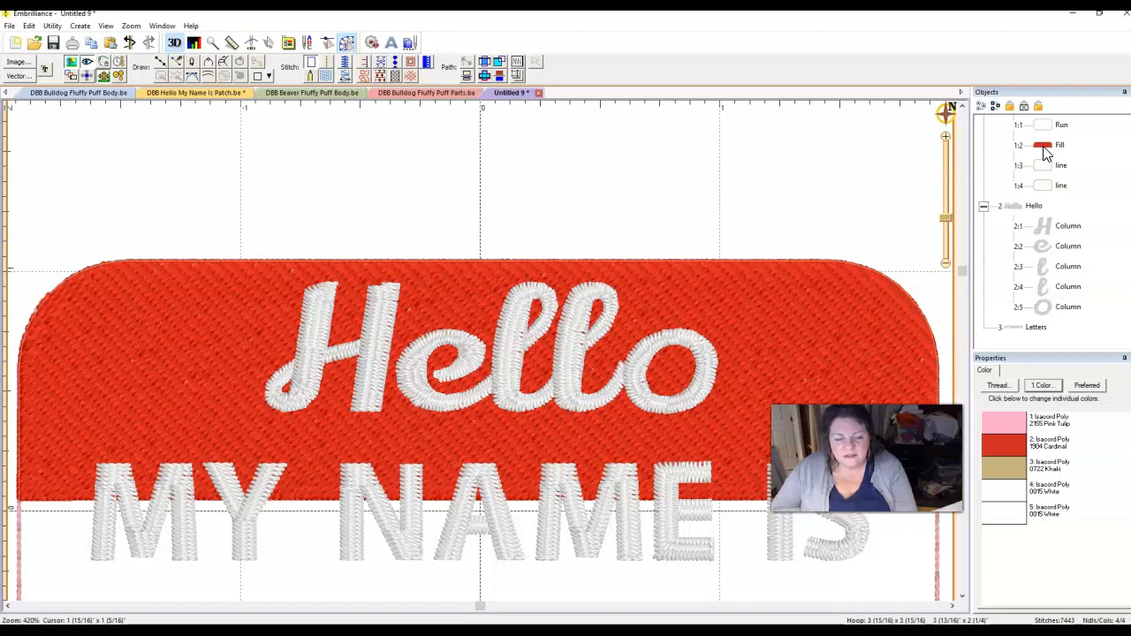
# Move the MY NAME IS lettering up onto the lower part of the red fill
pyautogui.click(1034, 329)
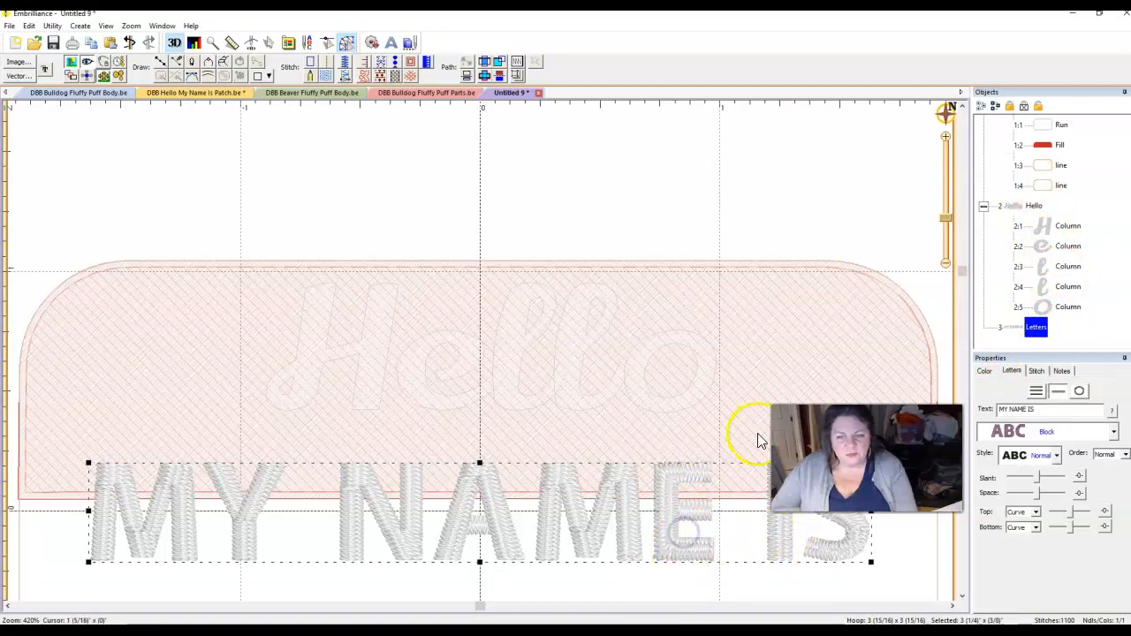
pyautogui.click(346, 43)
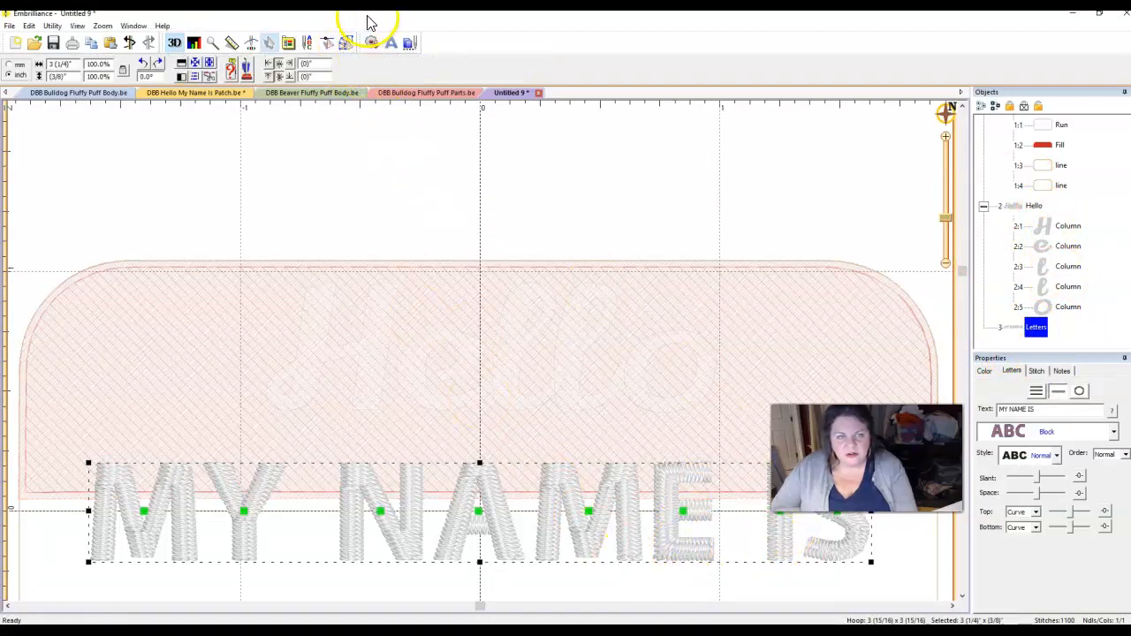
pyautogui.moveTo(635, 549); pyautogui.dragTo(623, 483)
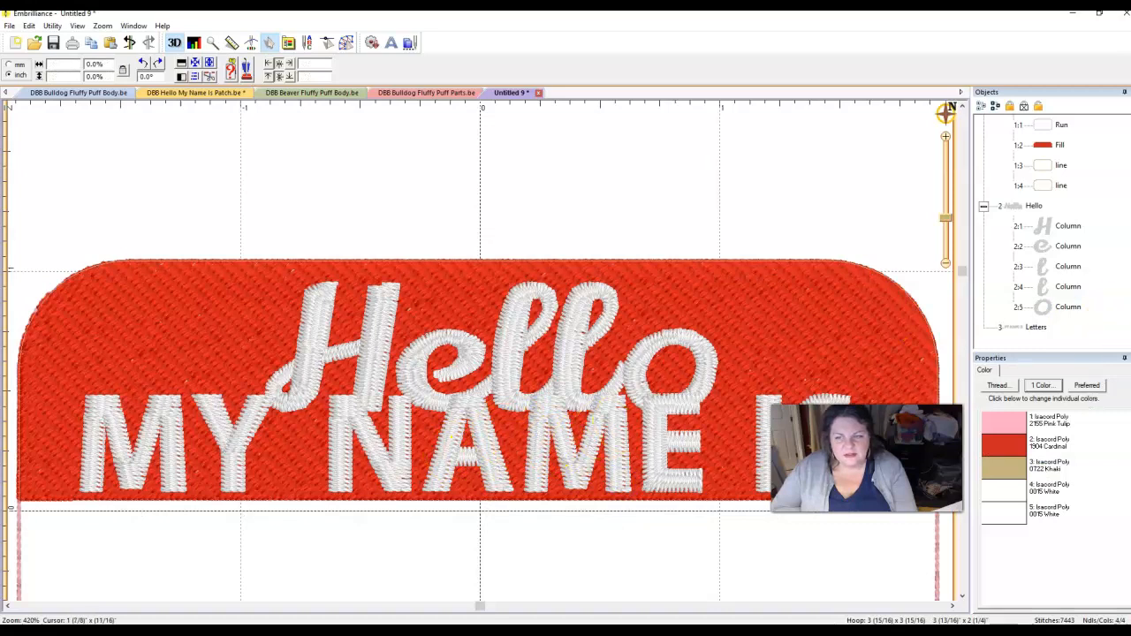
# Reduce the height of the MY NAME IS lettering from its upper edge to about 1/4" and deselect it
pyautogui.click(1021, 327)
pyautogui.moveTo(466, 402); pyautogui.dragTo(465, 430)
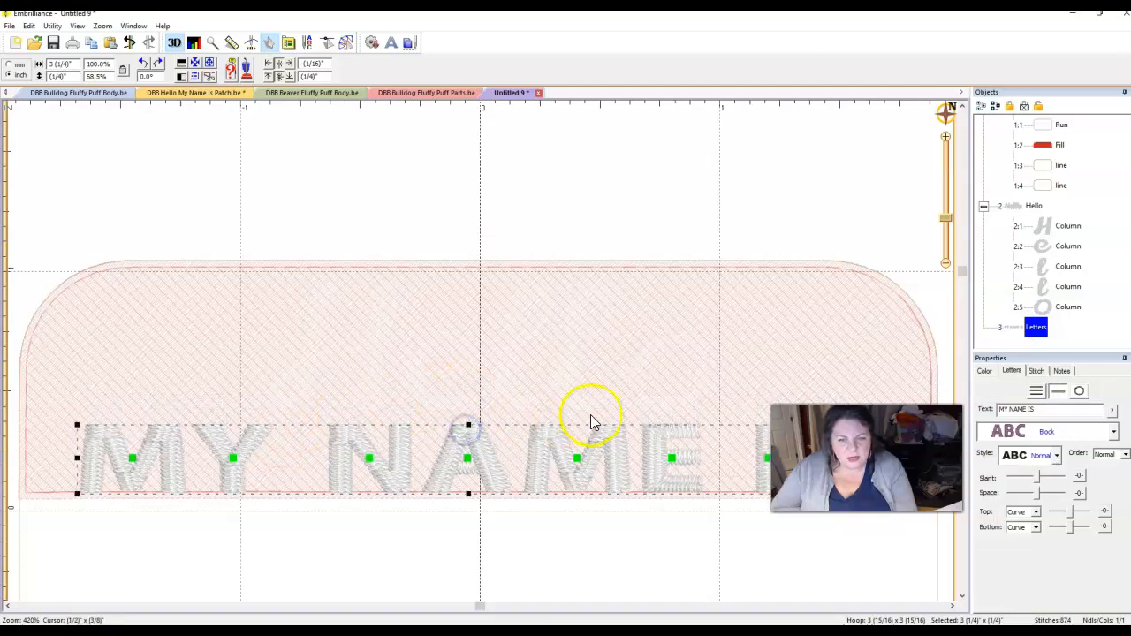
pyautogui.click(814, 165)
pyautogui.moveTo(962, 272); pyautogui.dragTo(947, 337)
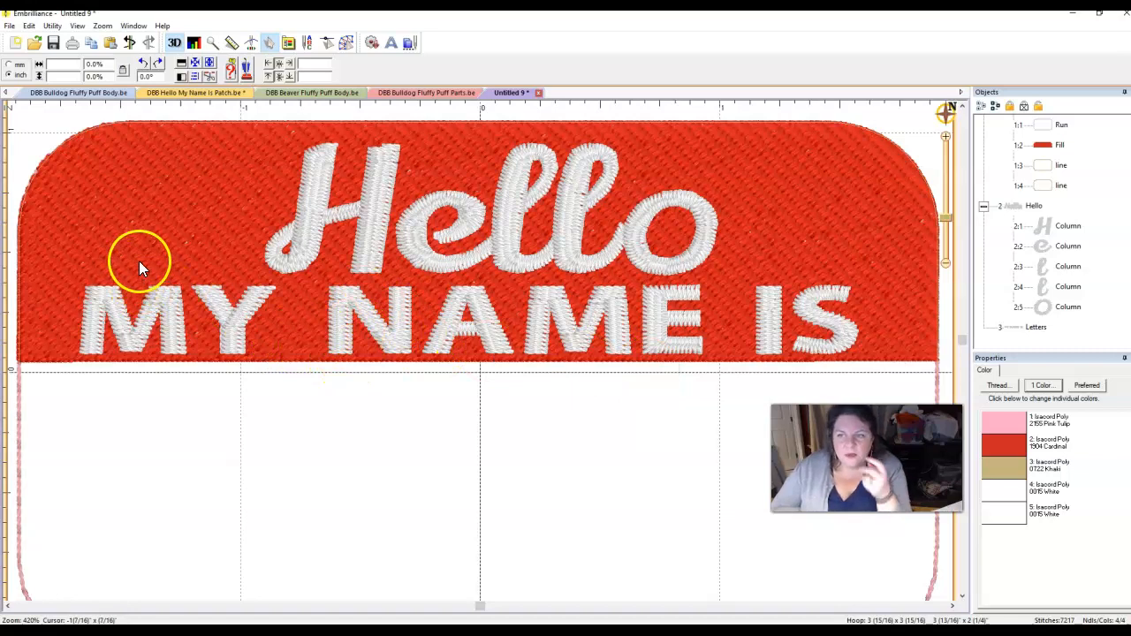
# Turn off Travel edge for the red fill and deselect it to check its edges
pyautogui.click(1045, 146)
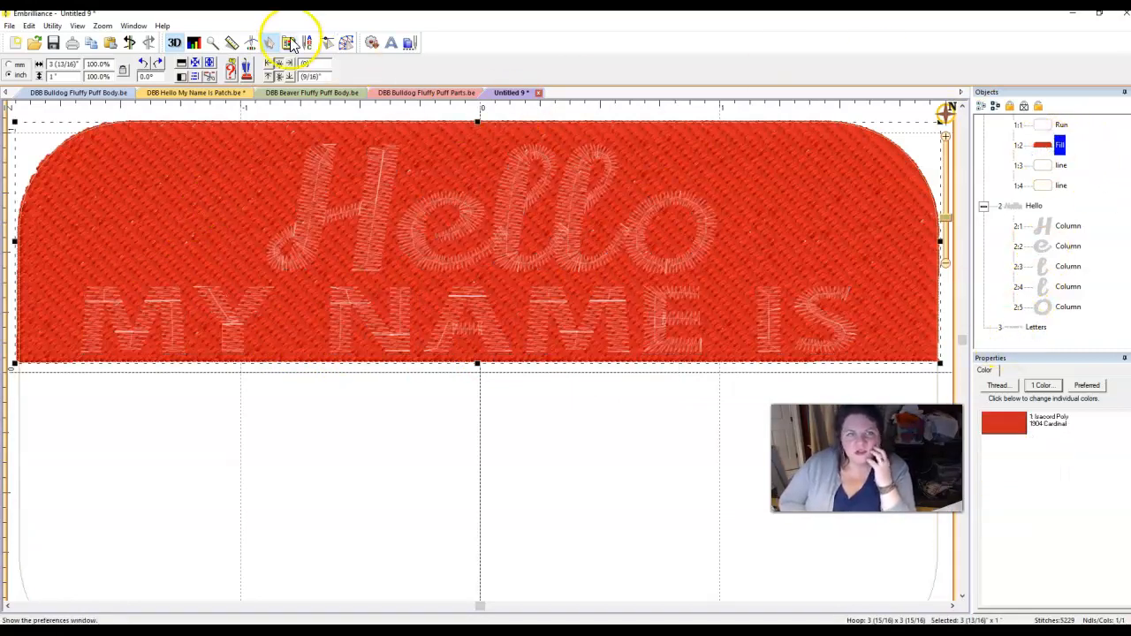
pyautogui.click(348, 46)
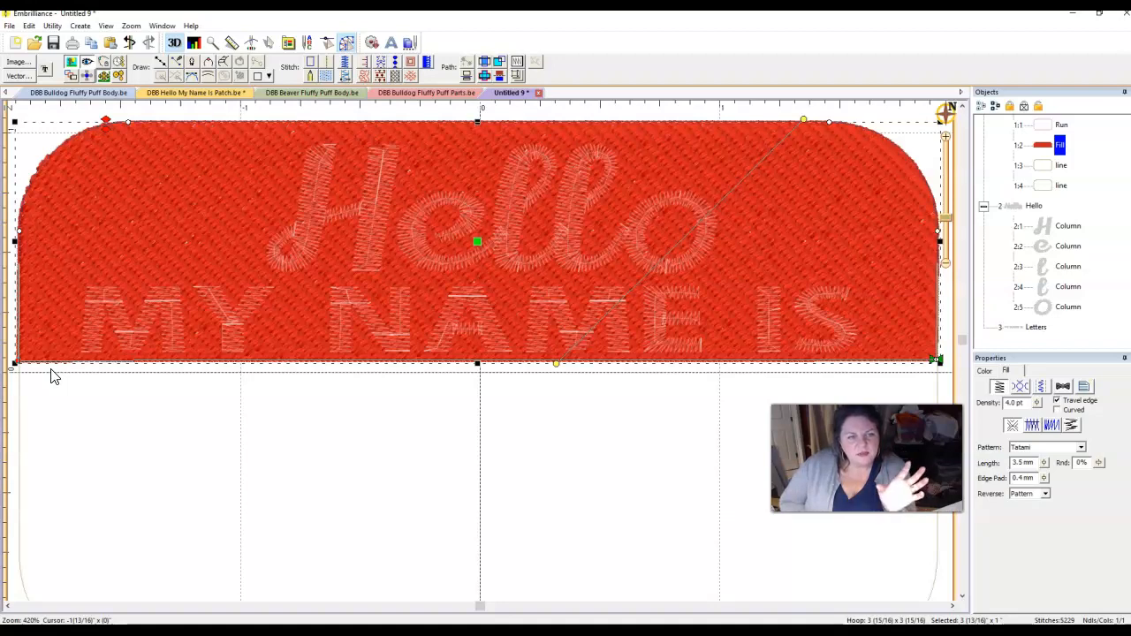
pyautogui.click(106, 358)
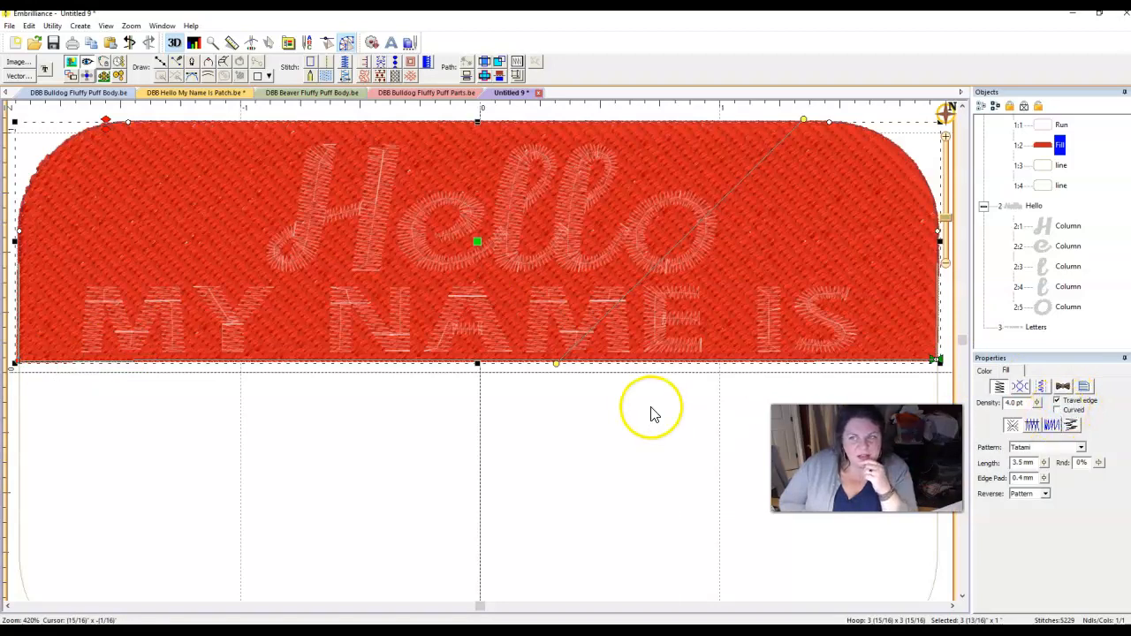
pyautogui.click(1067, 401)
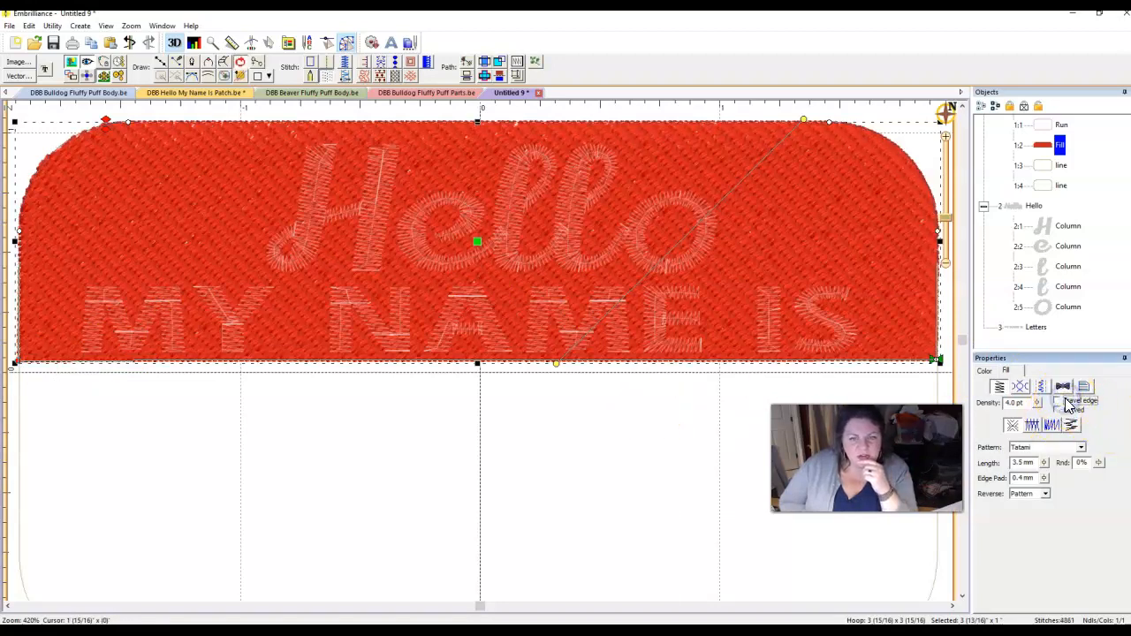
pyautogui.click(498, 417)
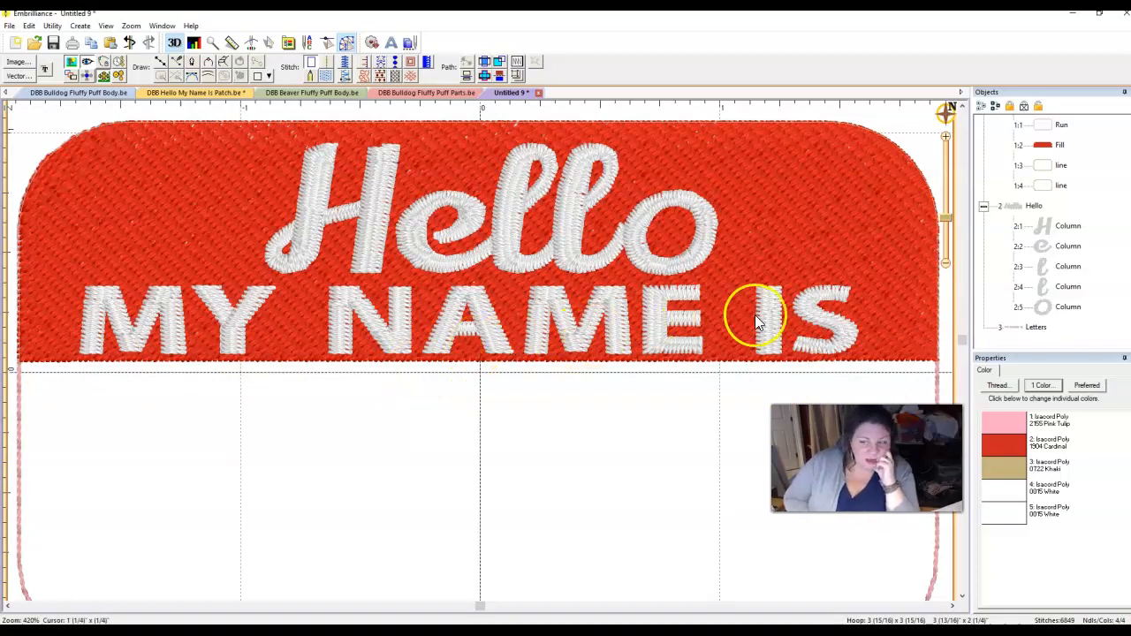
# Turn Travel edge back on for the red fill and deselect it to review the whole patch
pyautogui.click(1045, 148)
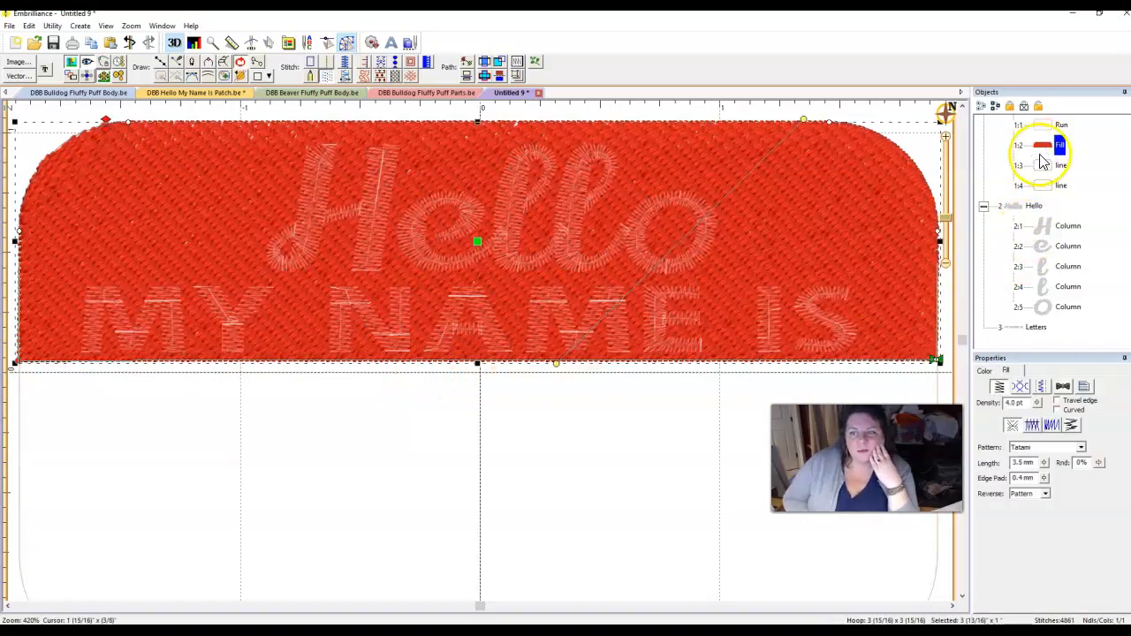
pyautogui.click(1077, 402)
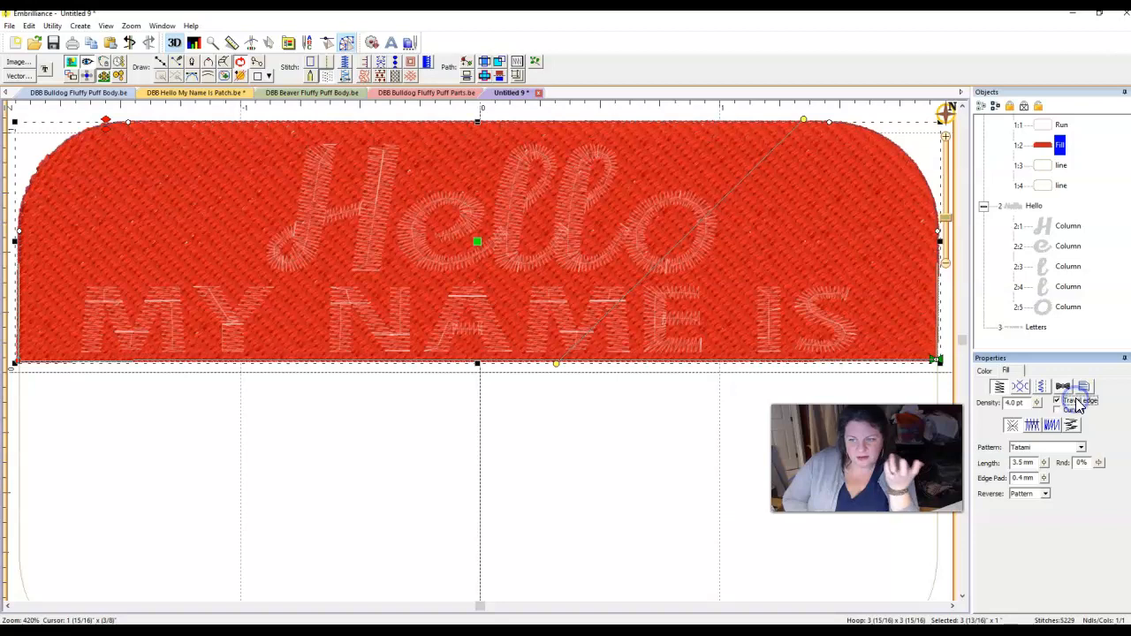
pyautogui.click(366, 469)
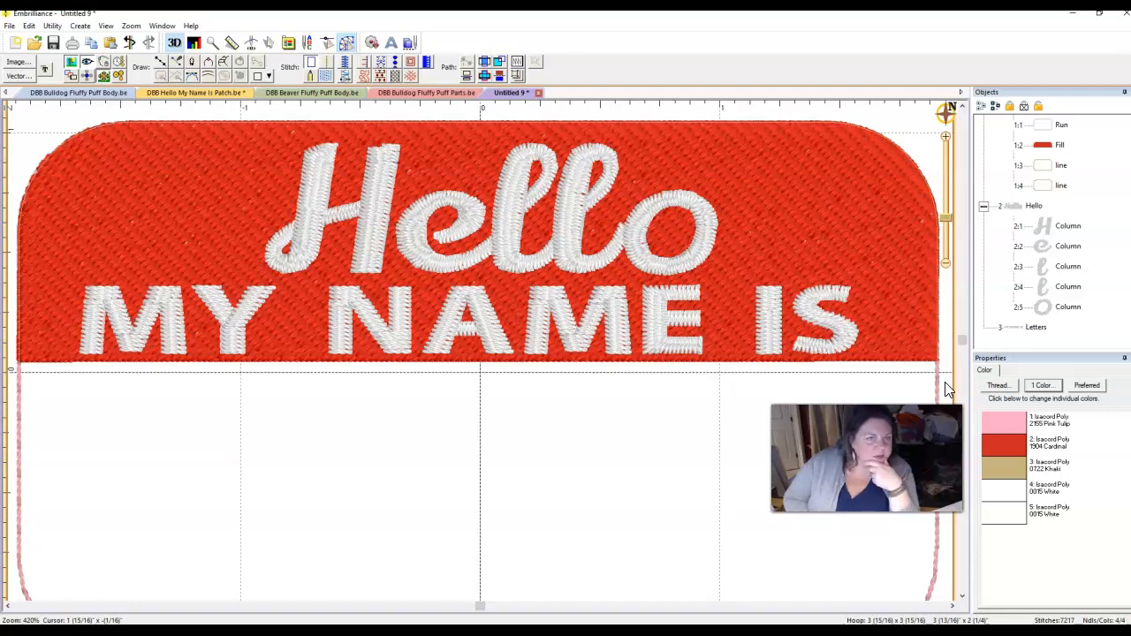
pyautogui.click(250, 399)
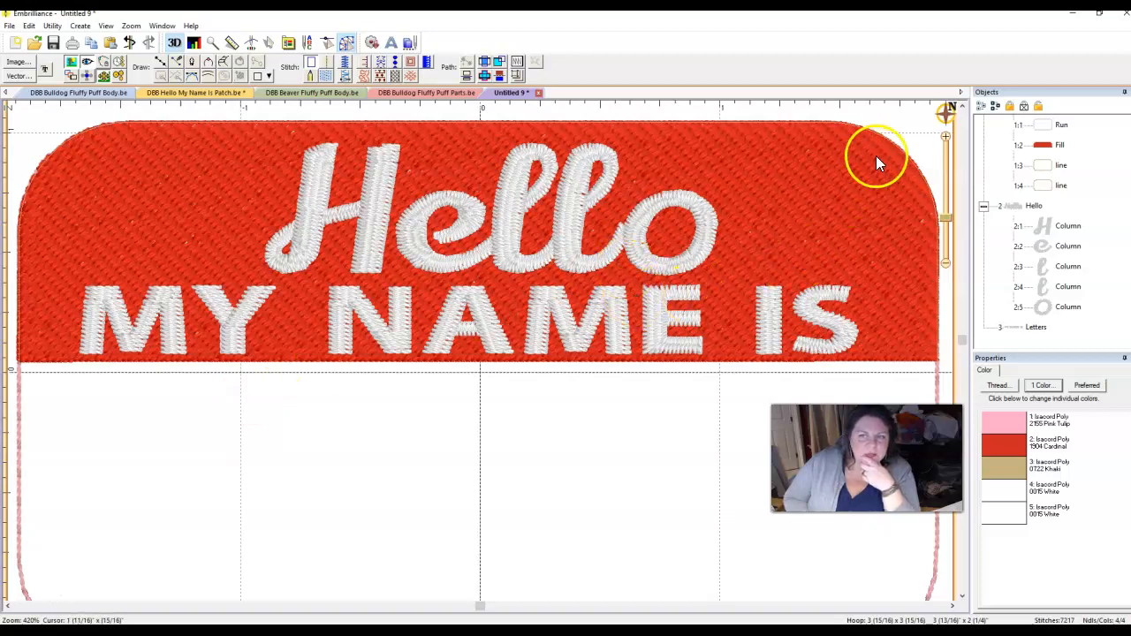
pyautogui.click(946, 263)
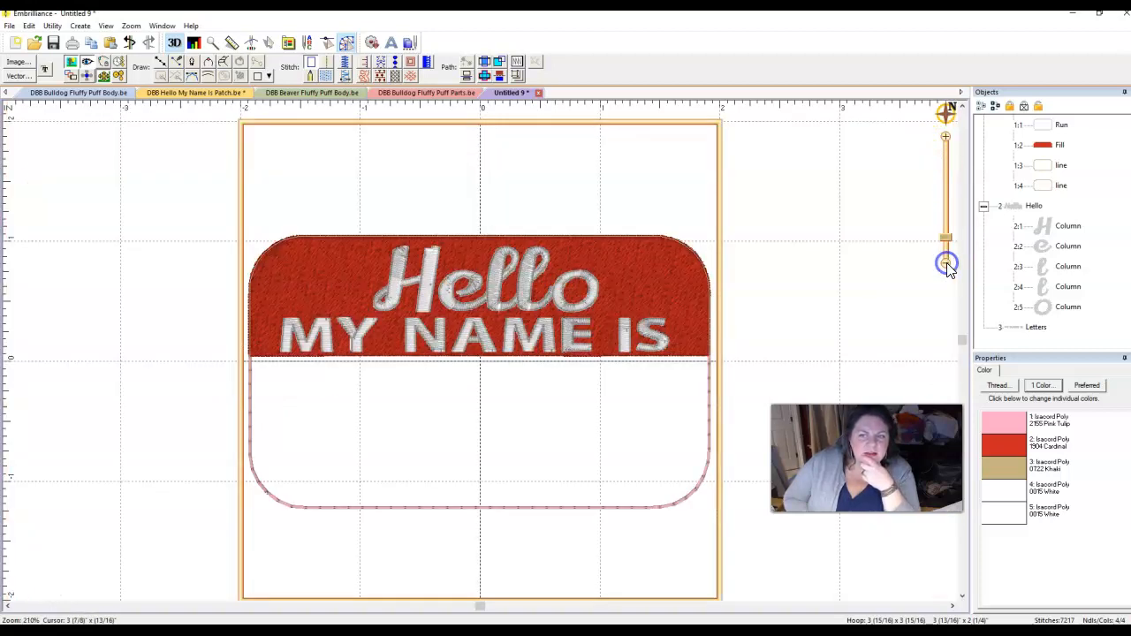
pyautogui.click(853, 295)
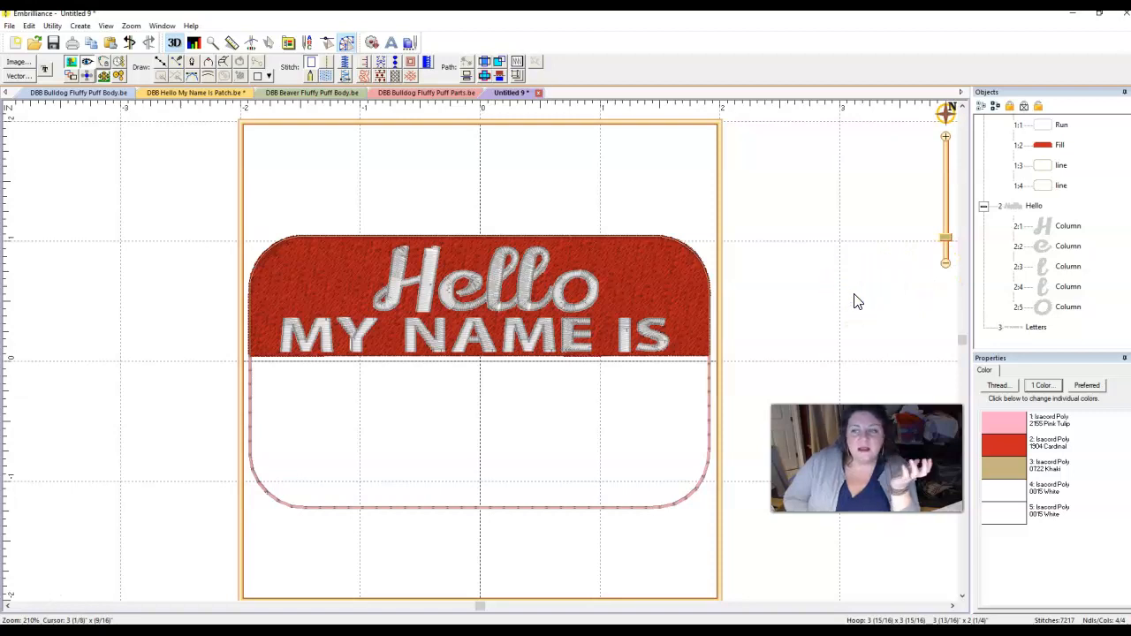
# Convert the first khaki border line of the patch into an Edge stitch border and deselect it
pyautogui.click(1052, 167)
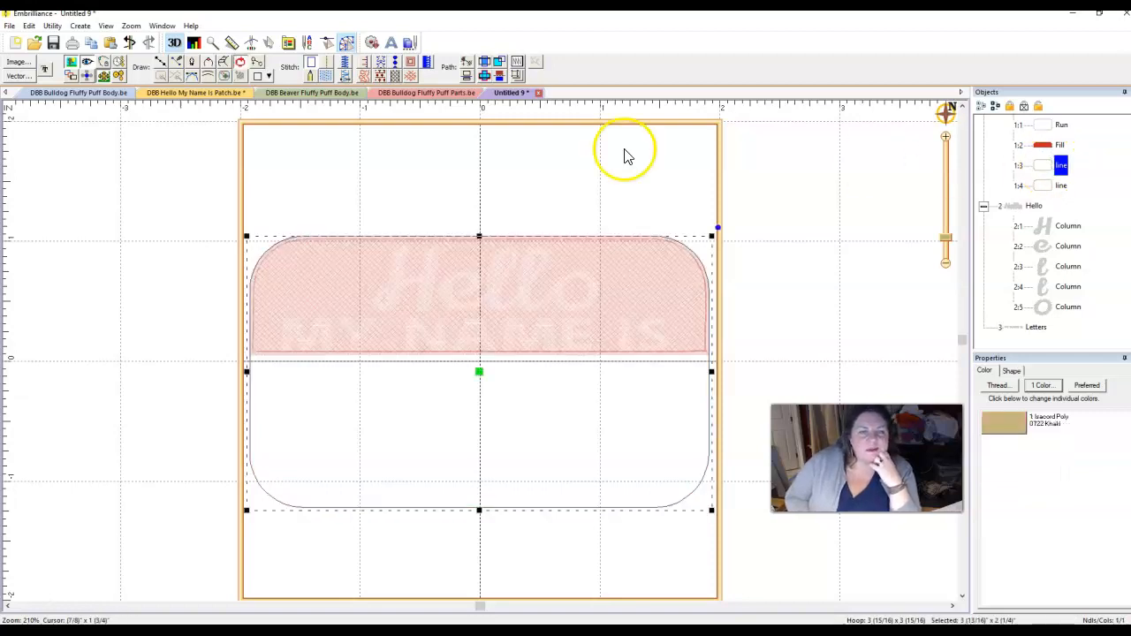
pyautogui.click(428, 63)
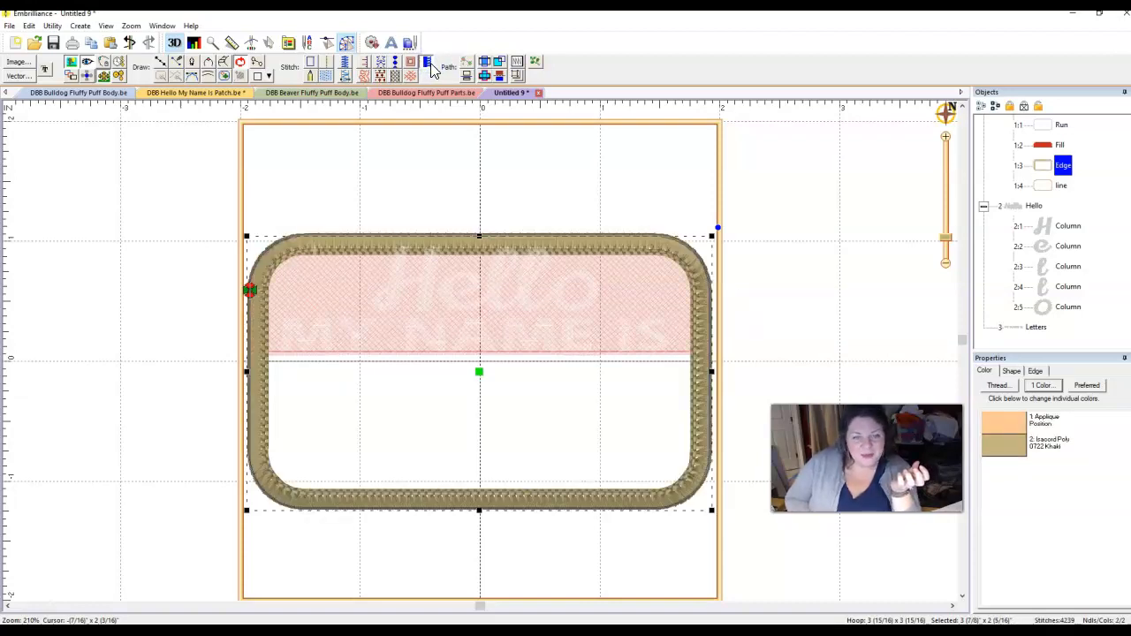
pyautogui.click(750, 245)
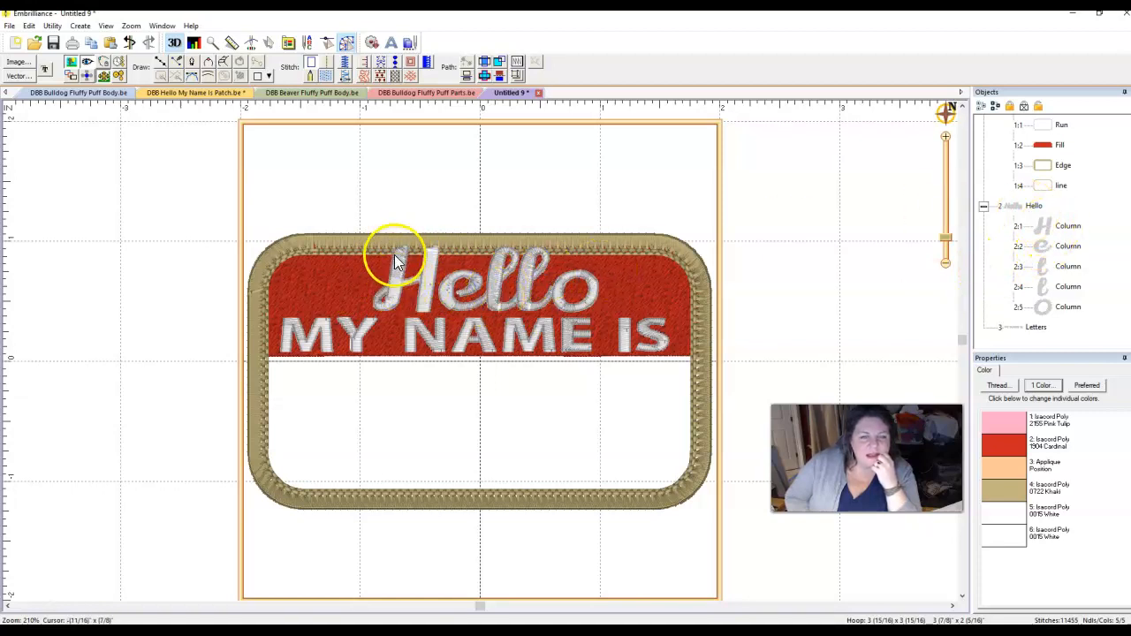
# Reduce the height of the Hello lettering from its upper edge to about 7/16" so it clears the border
pyautogui.click(1034, 209)
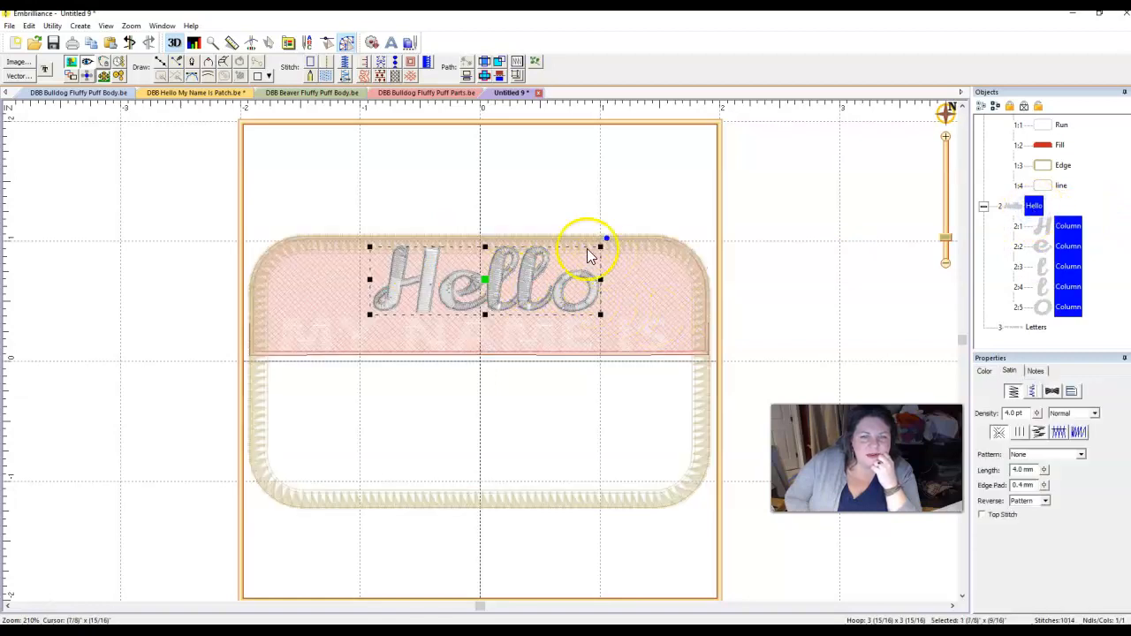
pyautogui.moveTo(598, 245); pyautogui.dragTo(597, 247)
pyautogui.moveTo(484, 248); pyautogui.dragTo(483, 259)
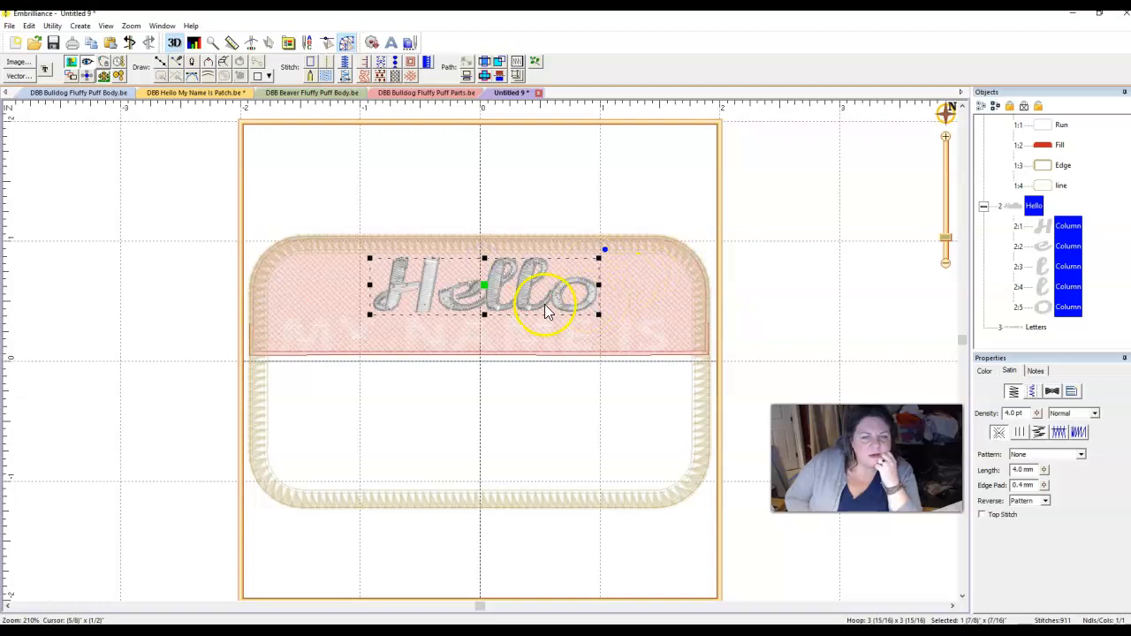
pyautogui.moveTo(370, 284); pyautogui.dragTo(327, 288)
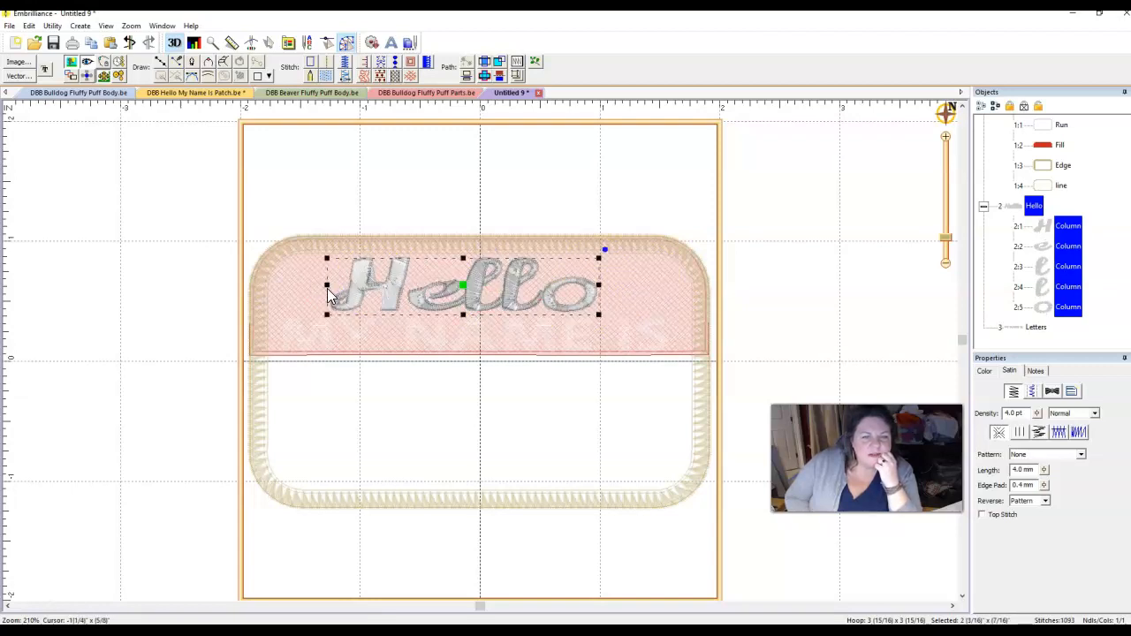
pyautogui.click(384, 298)
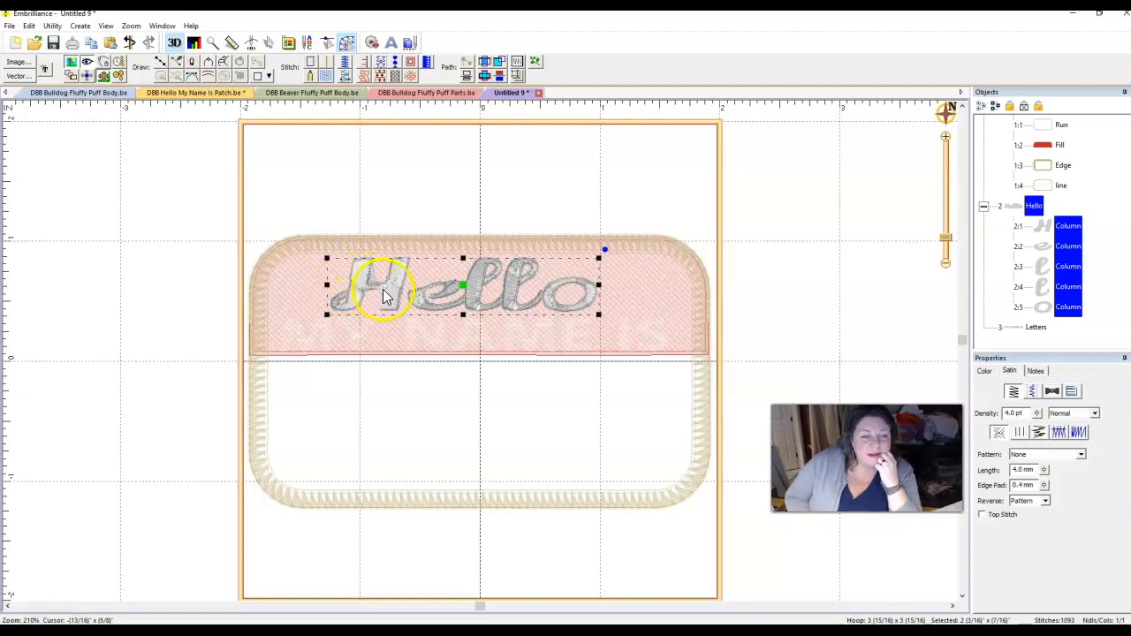
pyautogui.moveTo(327, 289); pyautogui.dragTo(348, 288)
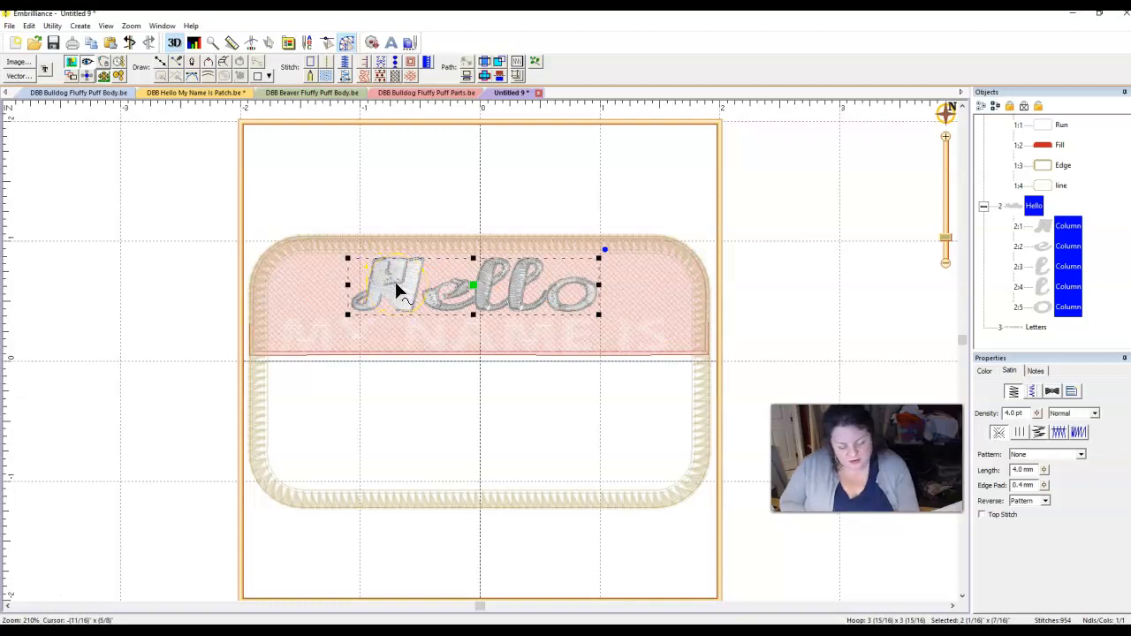
pyautogui.hotkey('ctrl', 'z')
pyautogui.hotkey('ctrl', 'z')
# Widen the Hello lettering from its left side to about 2 1/8"
pyautogui.click(368, 286)
pyautogui.moveTo(369, 286); pyautogui.dragTo(340, 288)
pyautogui.scroll(1, 411, 291)
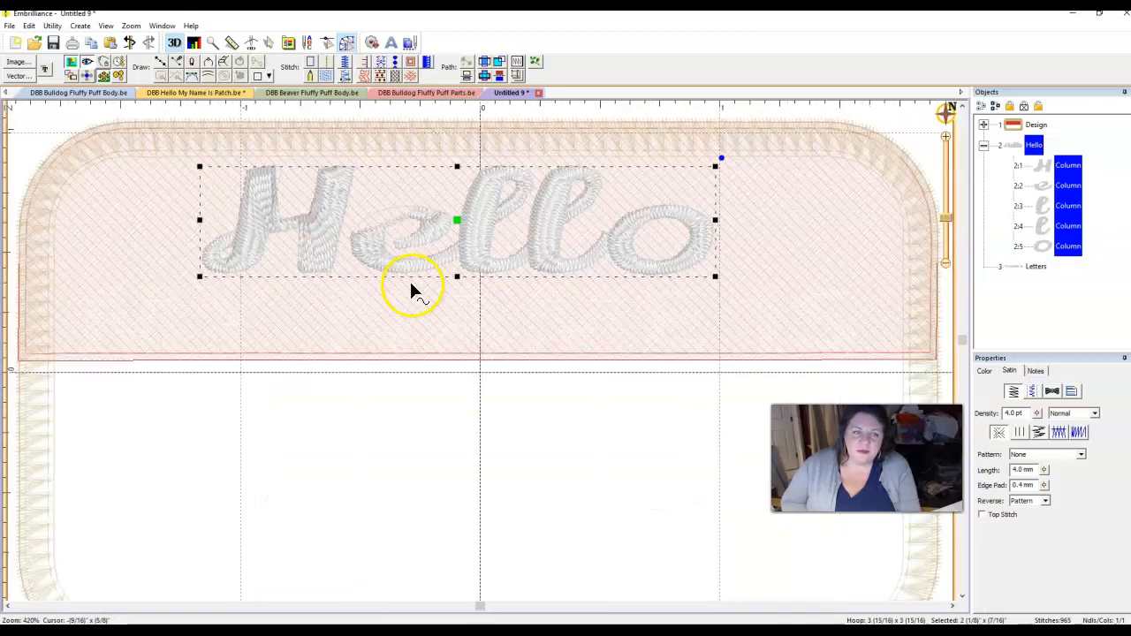
pyautogui.click(1024, 169)
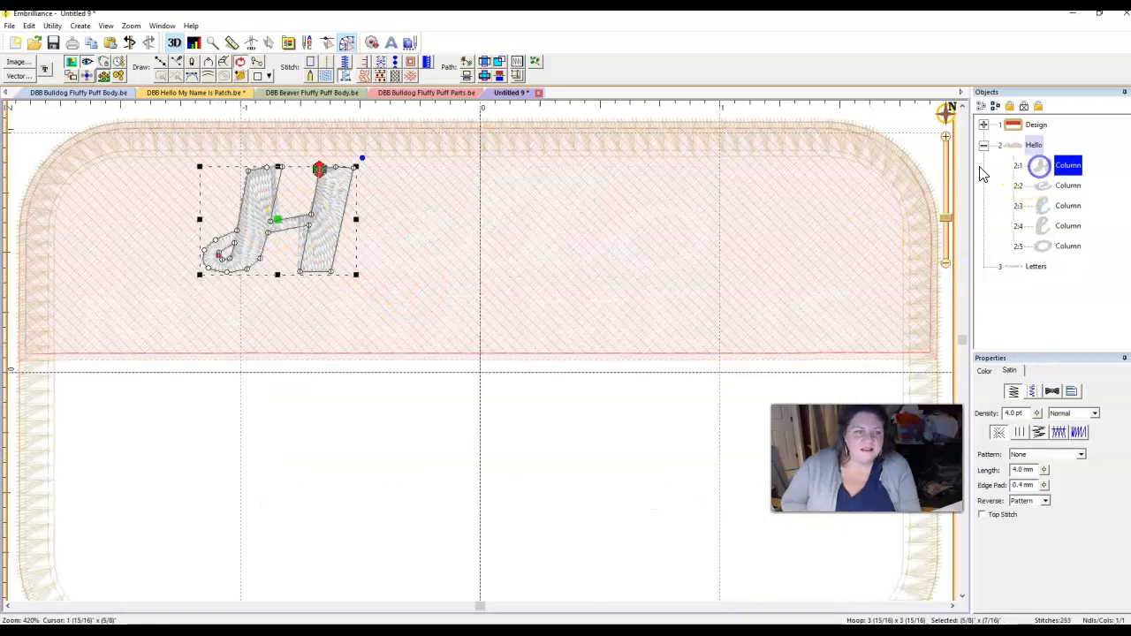
pyautogui.click(271, 221)
pyautogui.press('Delete')
pyautogui.click(295, 217)
pyautogui.hotkey('ctrl', 'z')
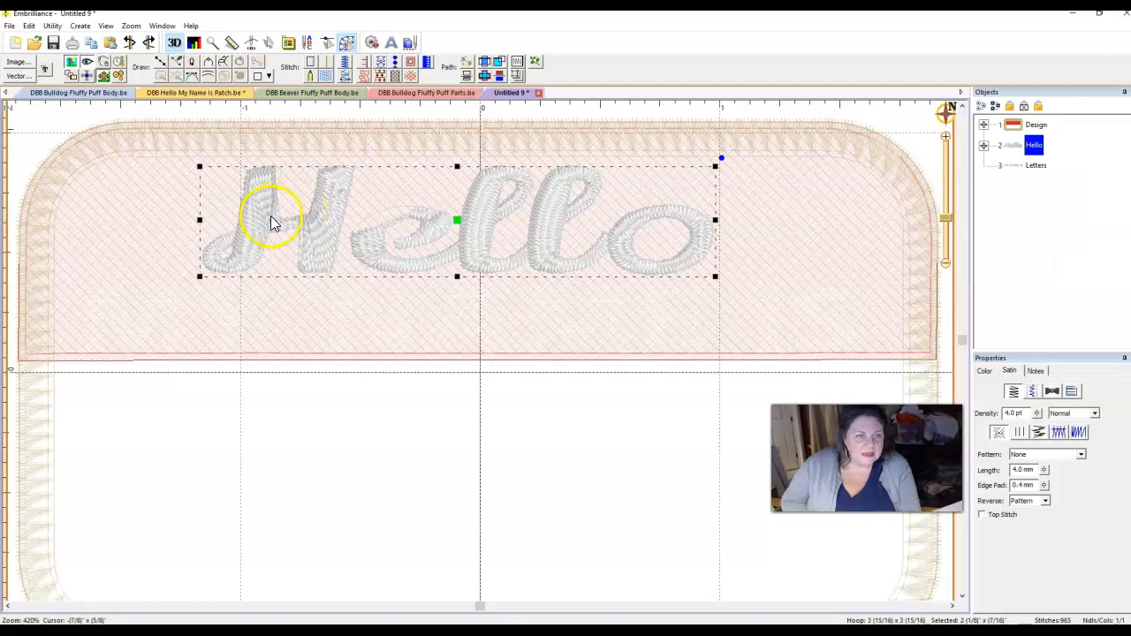
# Adjust the upper crossbar nodes of the H in Hello and split its left stem from the rest of the letter
pyautogui.click(983, 145)
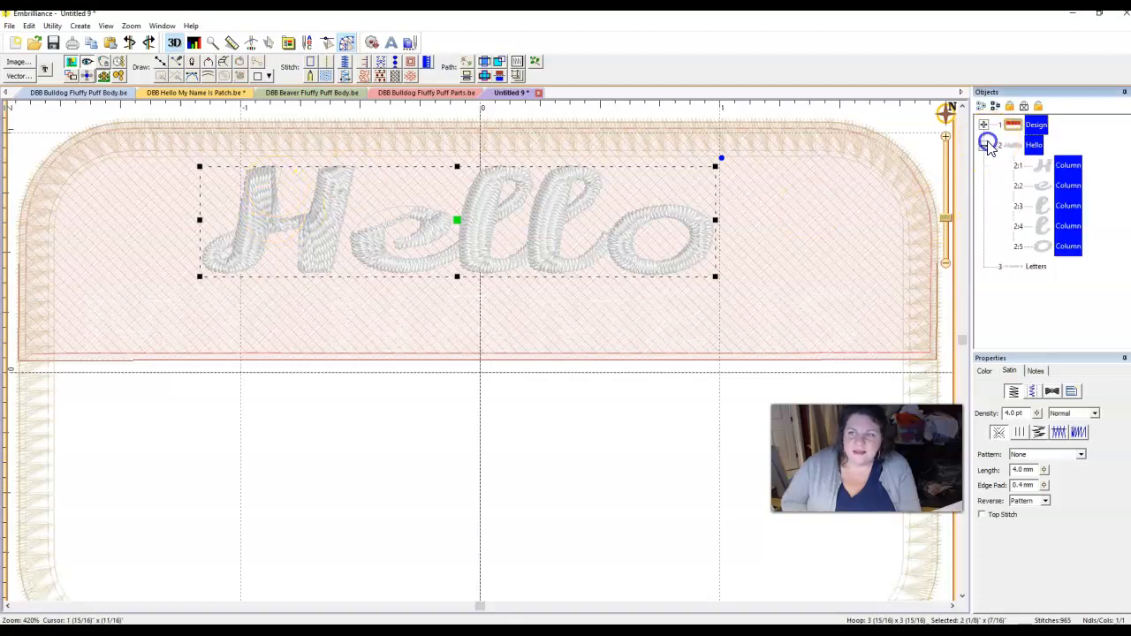
pyautogui.click(1065, 165)
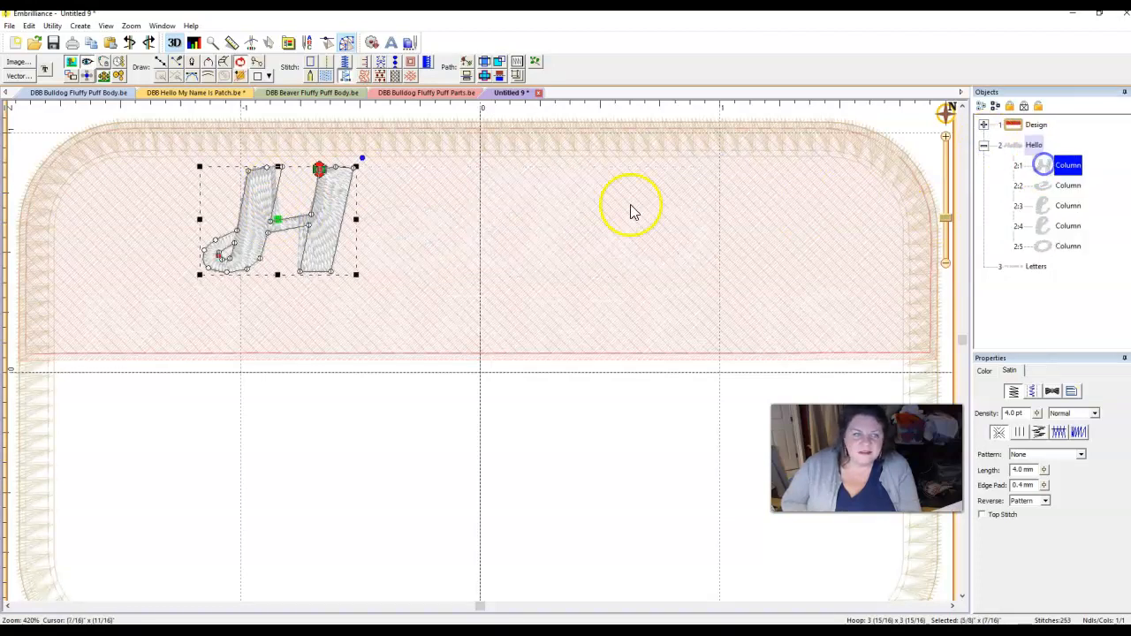
pyautogui.doubleClick(272, 224)
pyautogui.moveTo(274, 225); pyautogui.dragTo(311, 213)
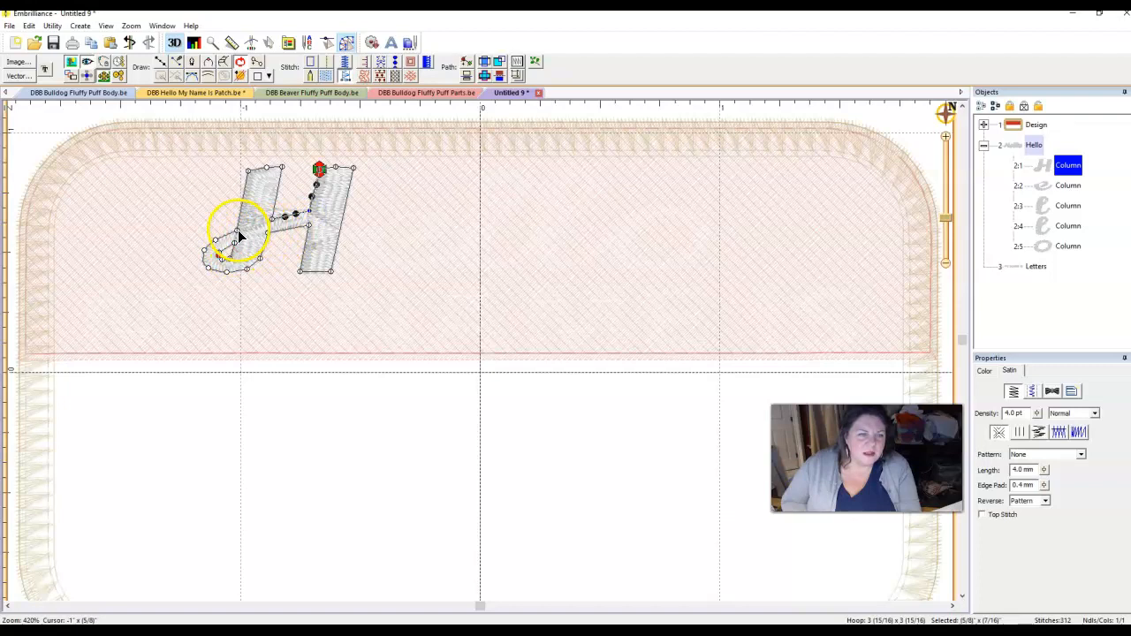
pyautogui.click(237, 230)
pyautogui.moveTo(239, 233); pyautogui.dragTo(273, 220)
pyautogui.rightClick(273, 221)
pyautogui.click(303, 279)
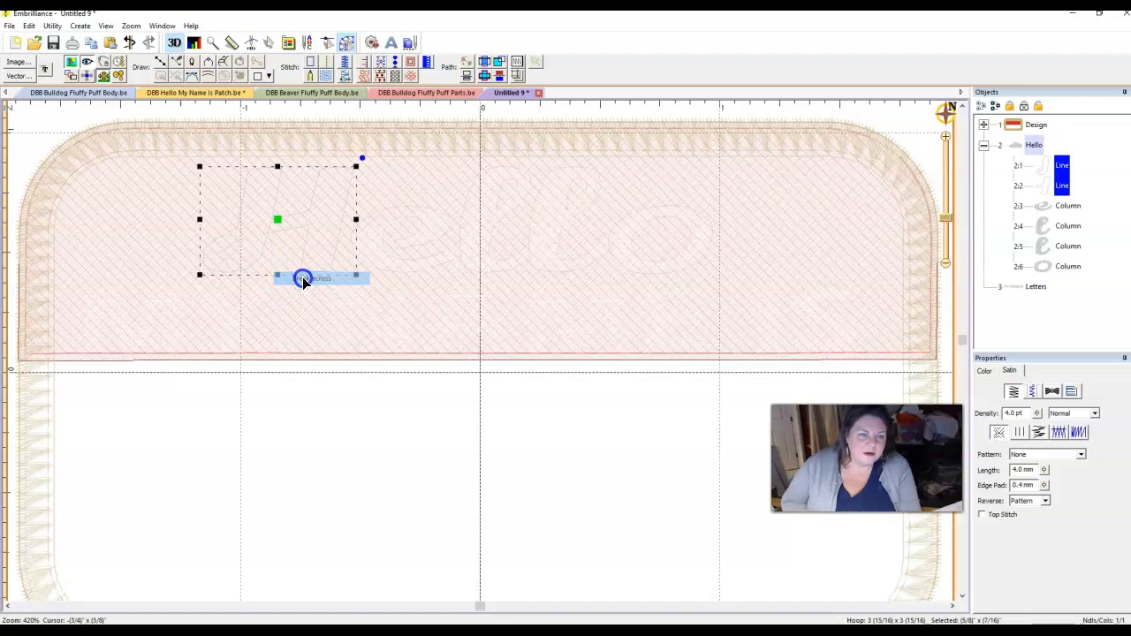
# Split the crossbar of the H from its right stem into a separate line object
pyautogui.click(1046, 188)
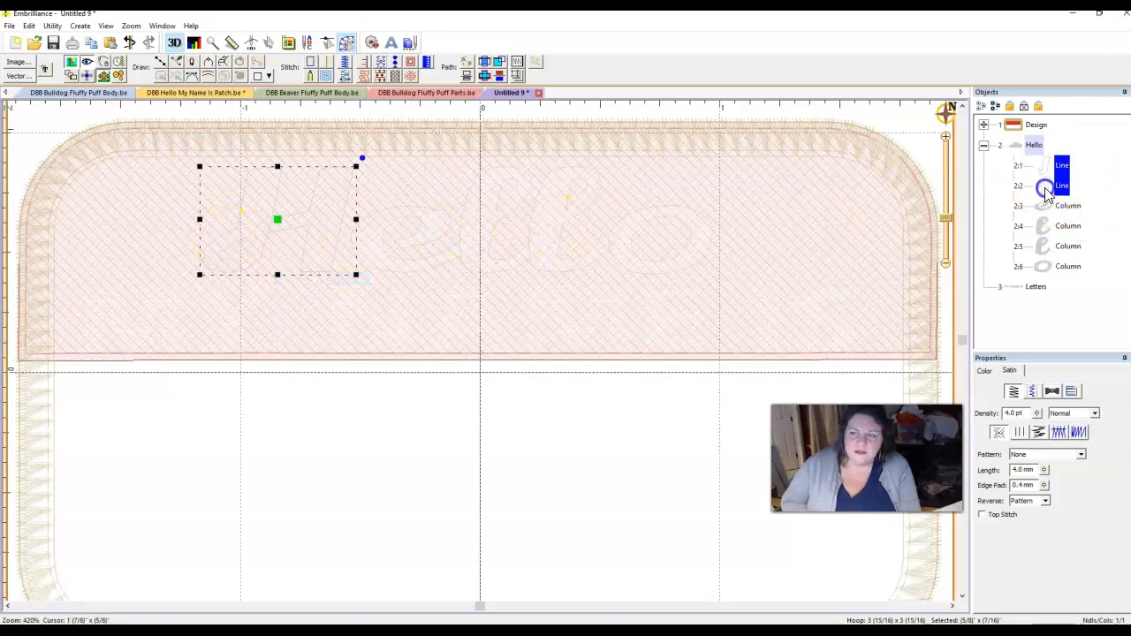
pyautogui.click(309, 224)
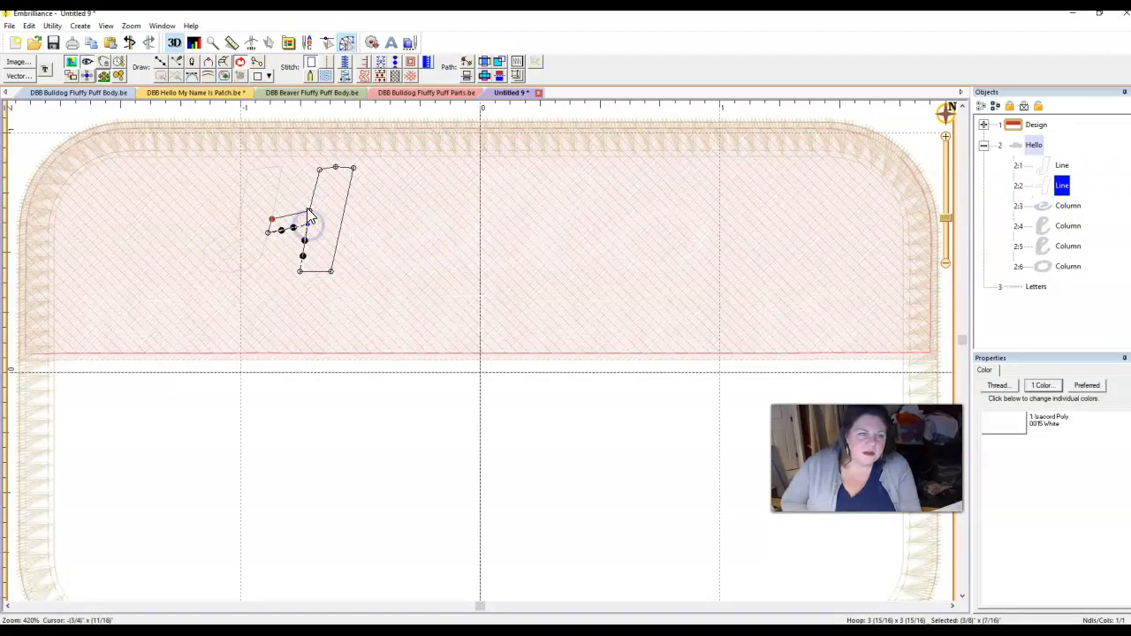
pyautogui.click(307, 210)
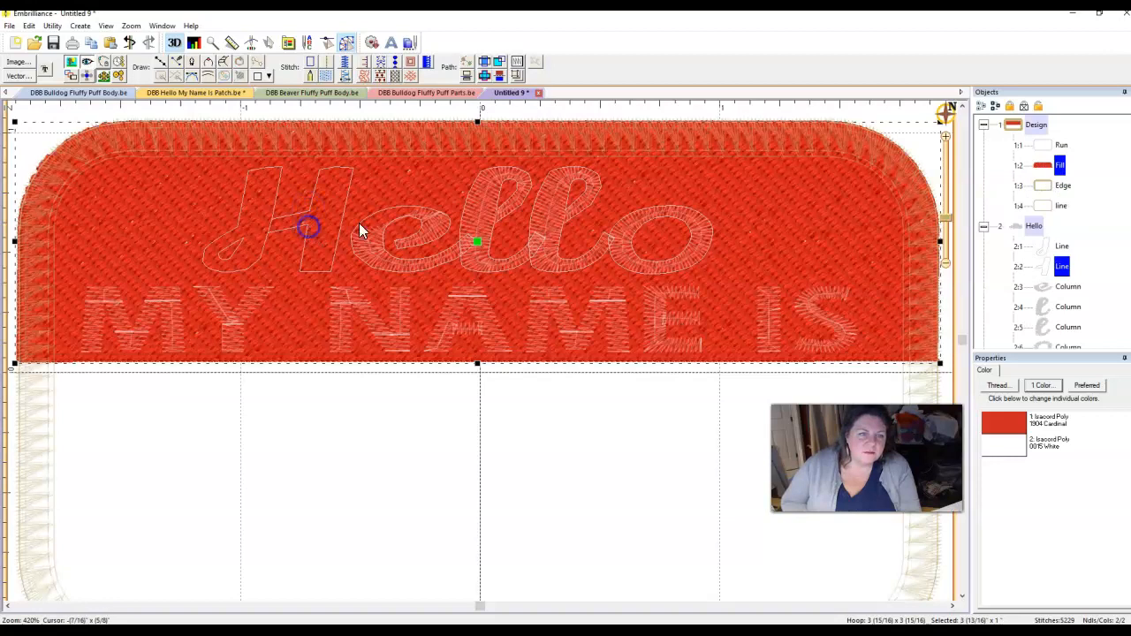
pyautogui.click(1057, 265)
pyautogui.click(308, 216)
pyautogui.rightClick(307, 224)
pyautogui.click(340, 284)
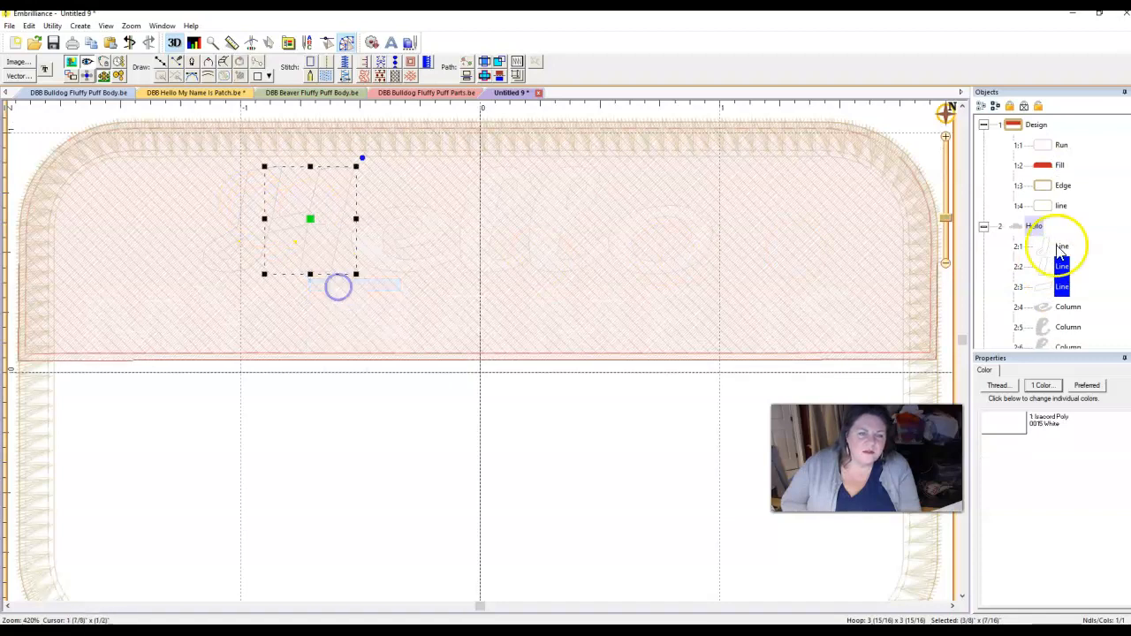
# Convert the three separated H pieces to satin columns
pyautogui.click(1050, 246)
pyautogui.keyDown('shift'); pyautogui.click(1047, 290); pyautogui.keyUp('shift')
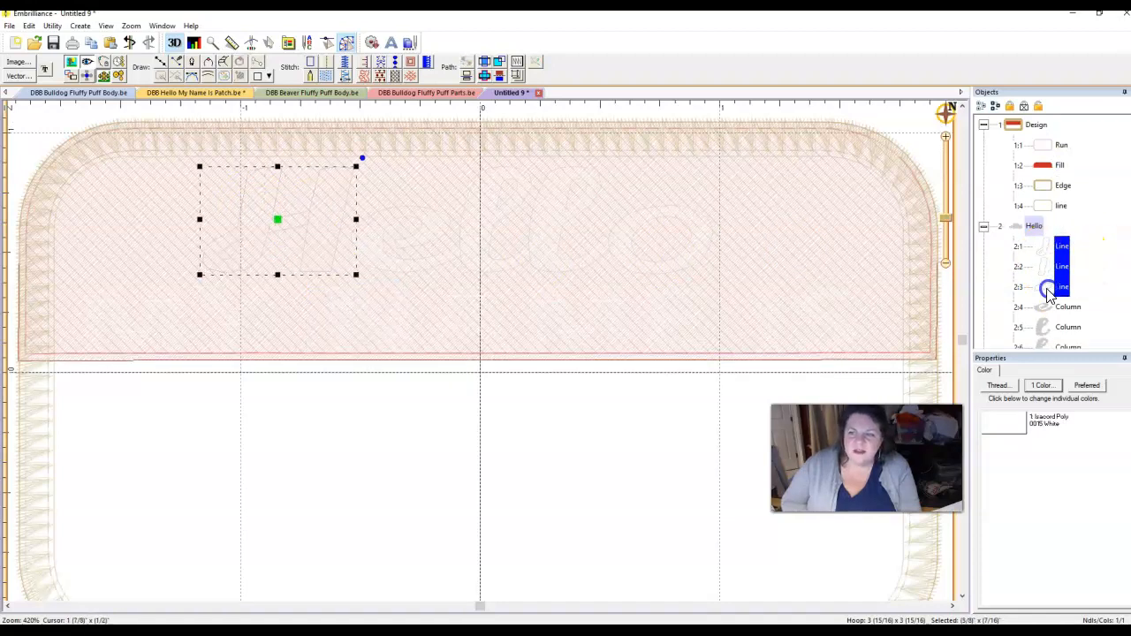
pyautogui.click(344, 78)
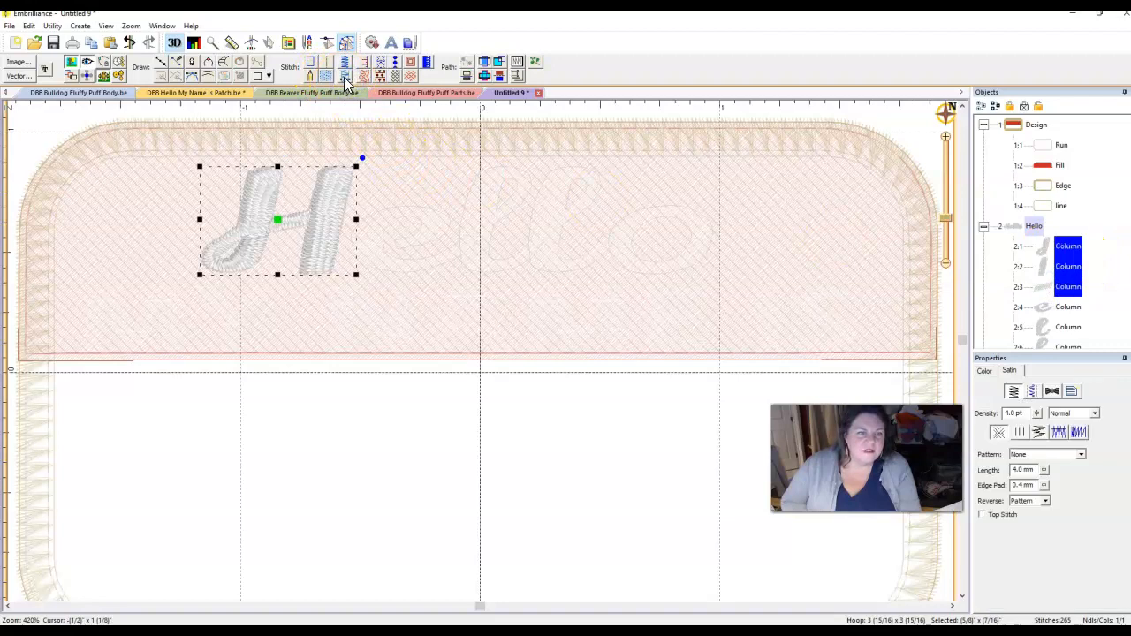
# Reshape the curl at the foot of the H's left stem by moving its inner nodes
pyautogui.click(1044, 253)
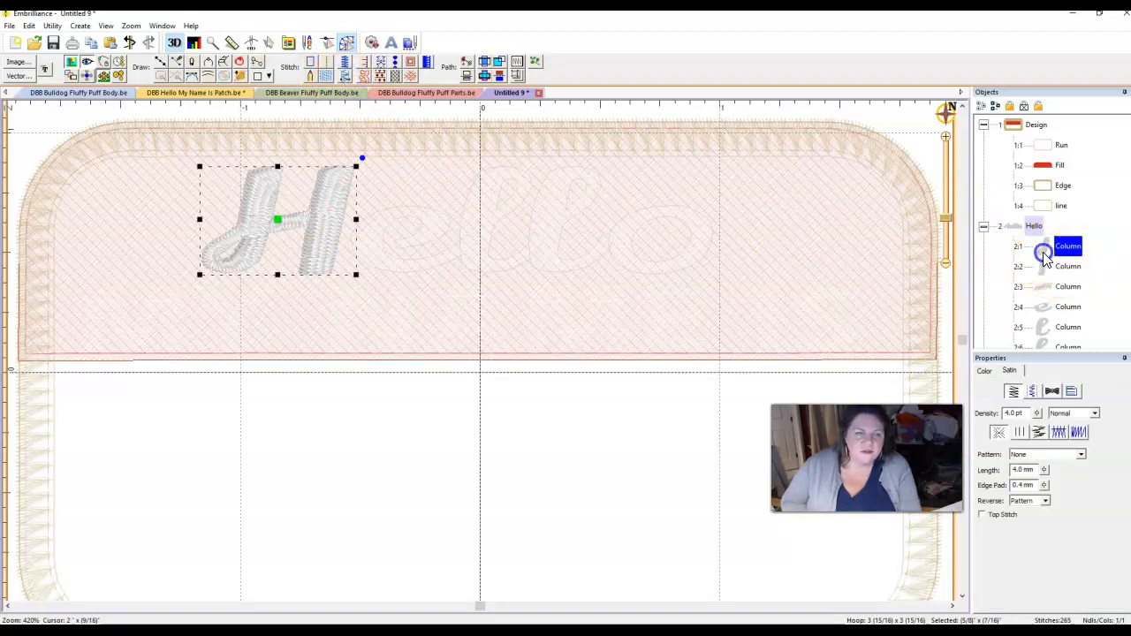
pyautogui.doubleClick(243, 238)
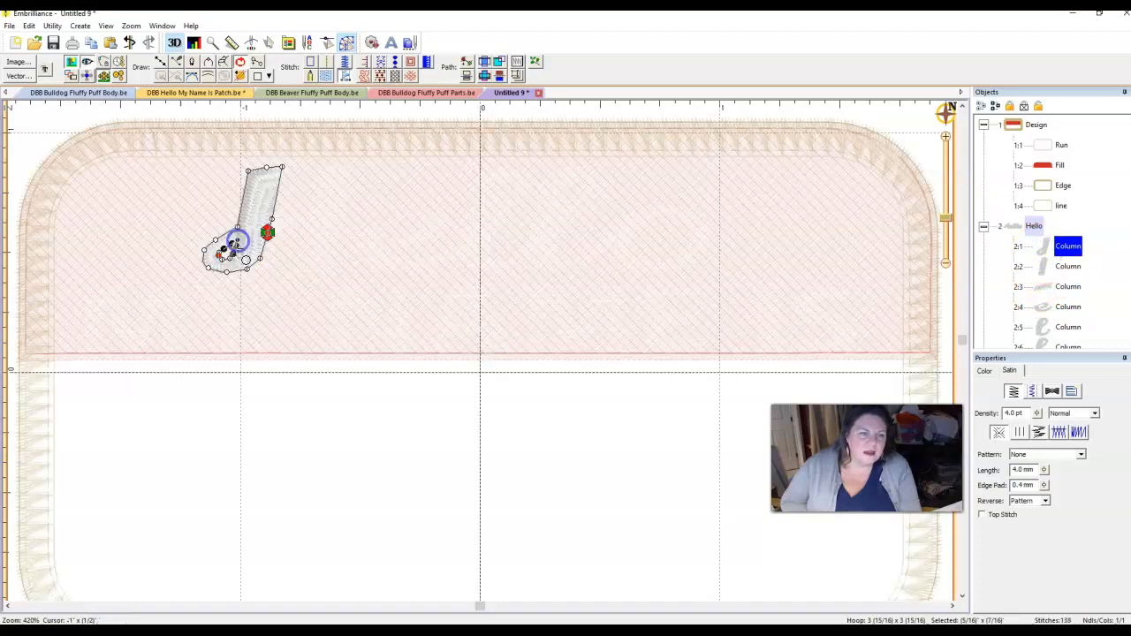
pyautogui.moveTo(230, 261); pyautogui.dragTo(236, 252)
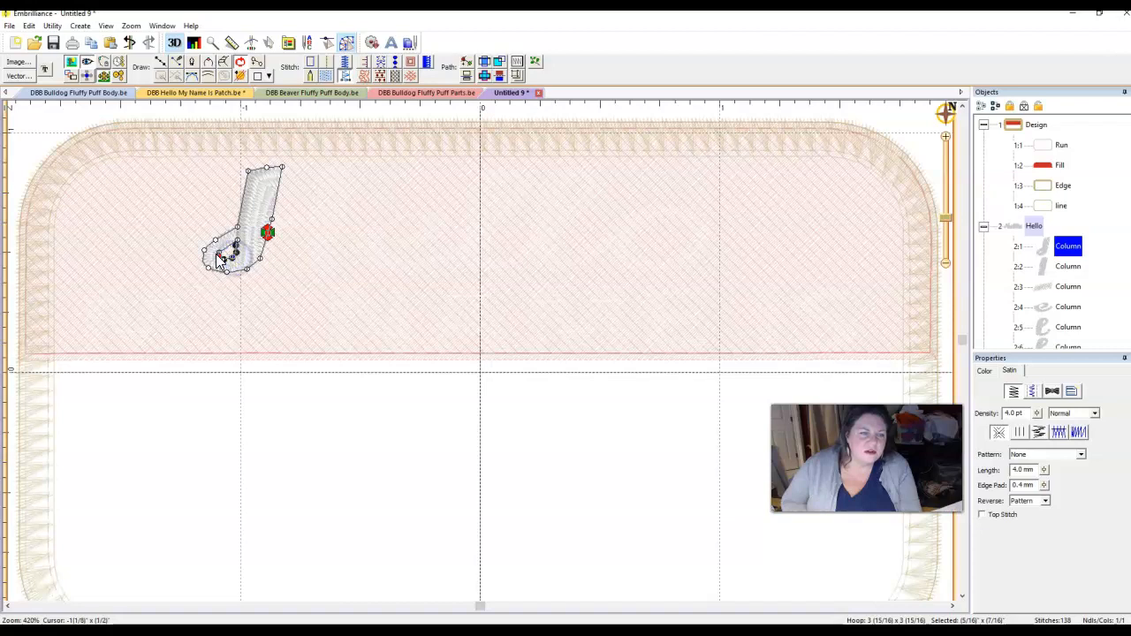
pyautogui.moveTo(220, 253)
pyautogui.mouseDown()
pyautogui.moveTo(227, 262)
pyautogui.moveTo(237, 226)
pyautogui.moveTo(233, 241)
pyautogui.mouseUp()
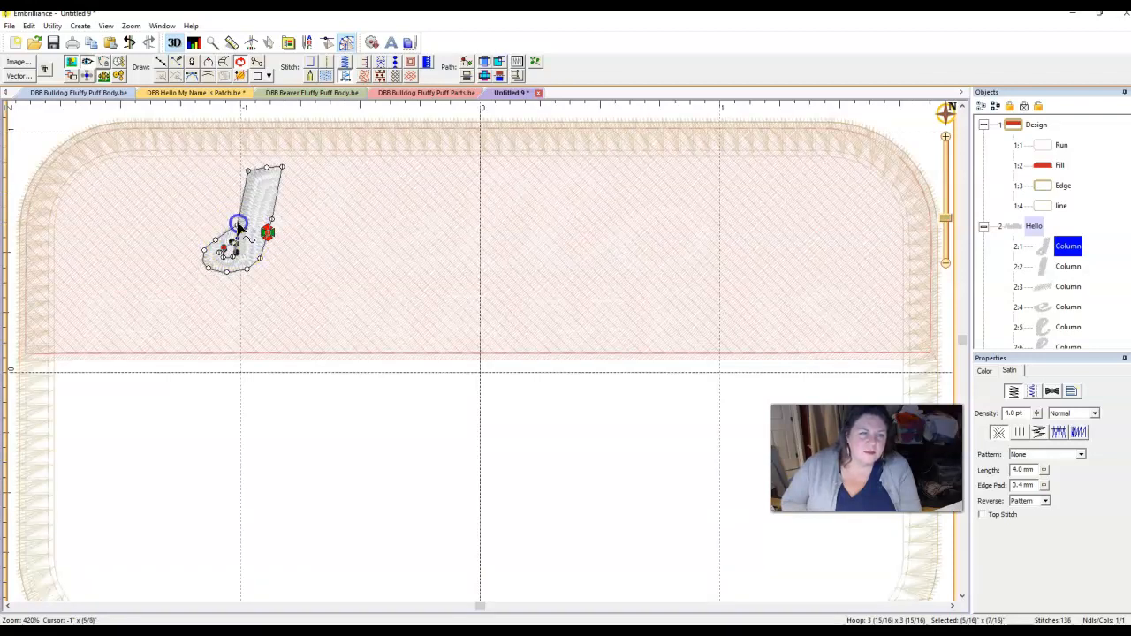
pyautogui.click(238, 223)
pyautogui.click(230, 241)
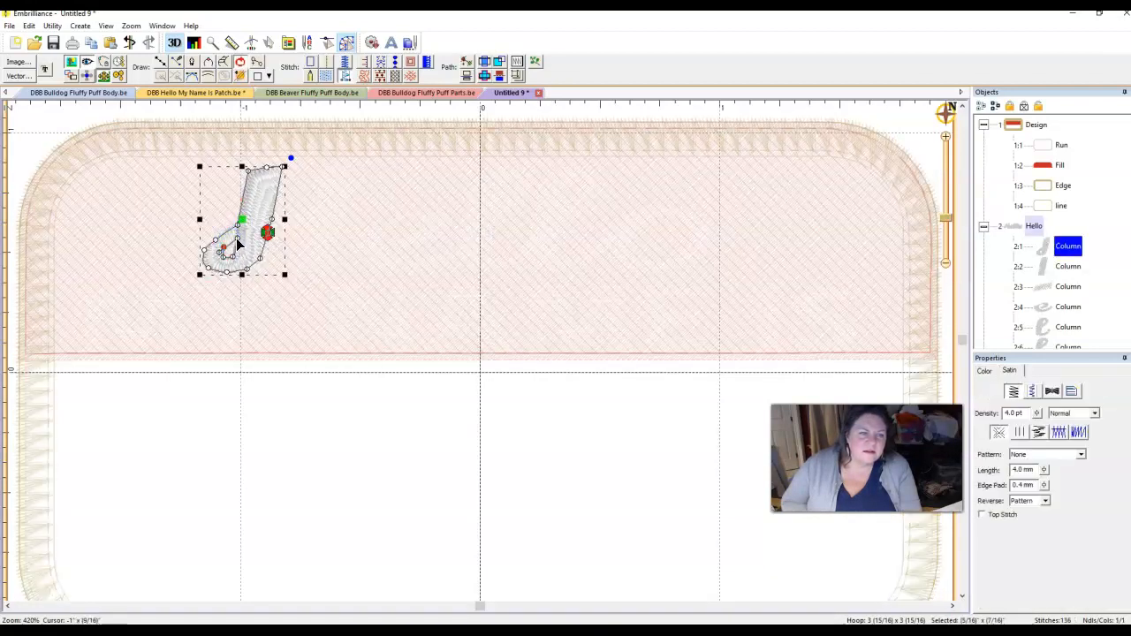
pyautogui.click(227, 256)
pyautogui.moveTo(226, 254); pyautogui.dragTo(210, 256)
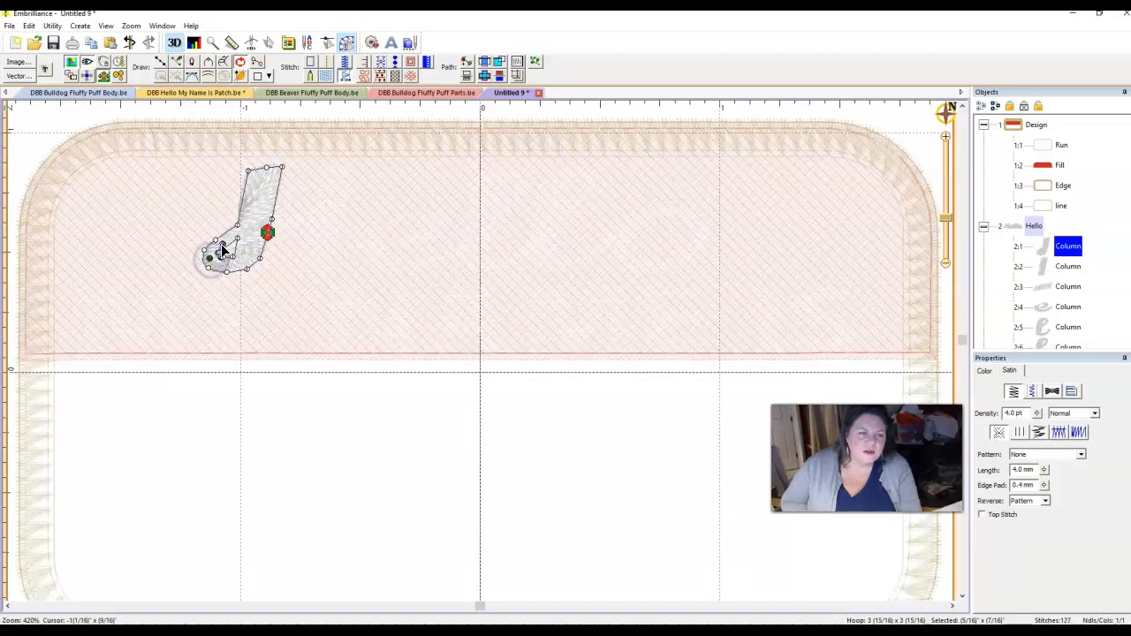
pyautogui.click(227, 254)
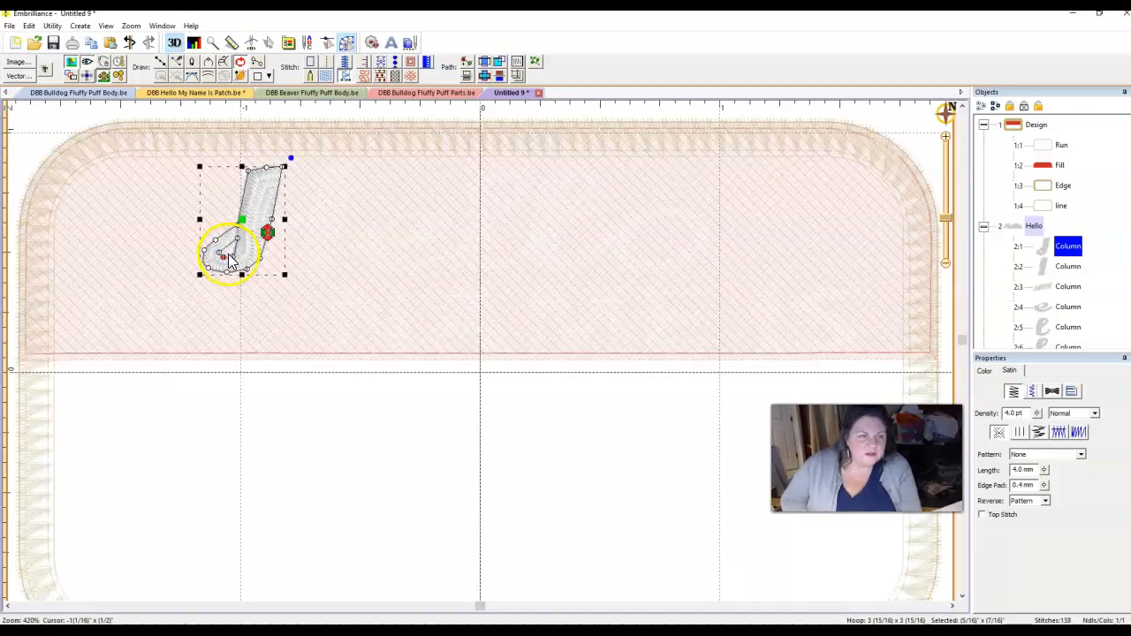
# Nudge the outer curl node of the H's left stem while comparing its outline without stitches, and reselect the column
pyautogui.click(230, 247)
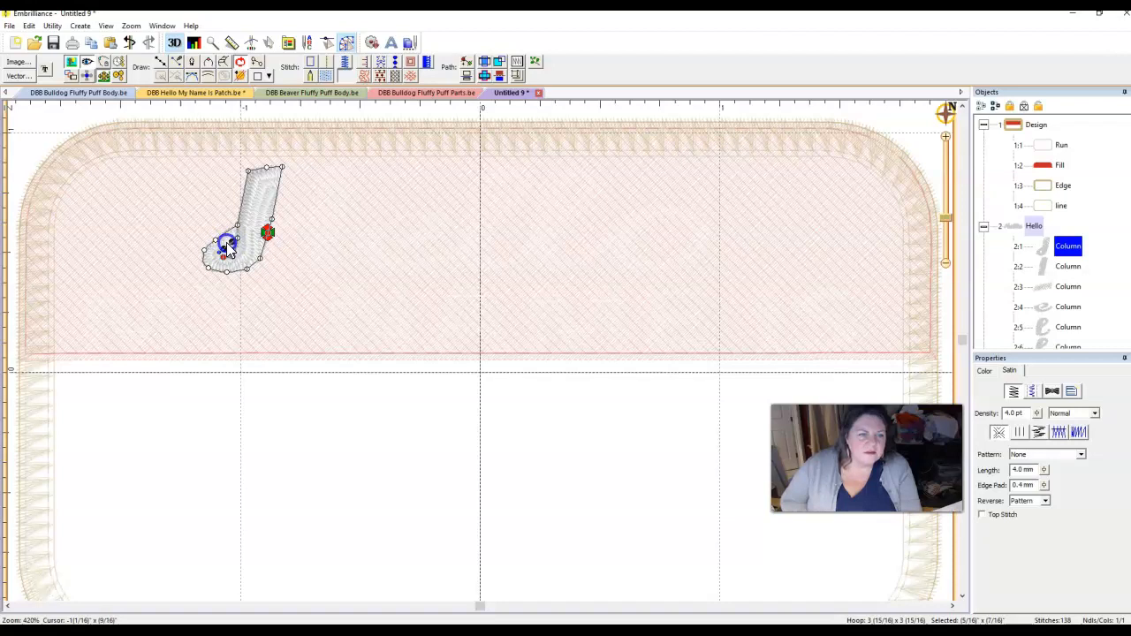
pyautogui.press('space')
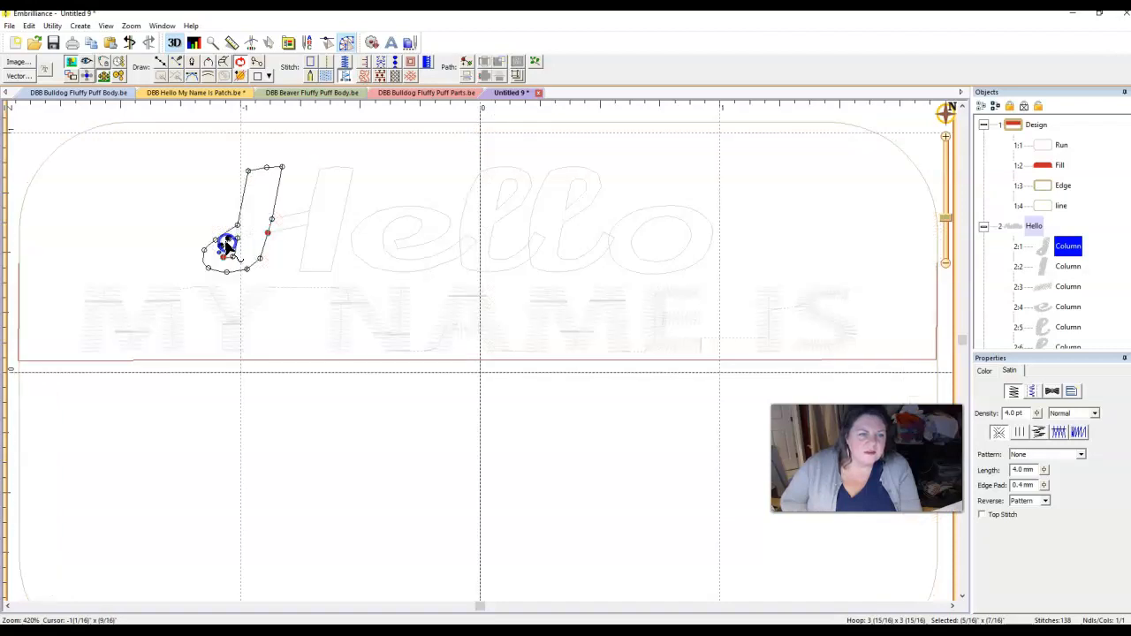
pyautogui.press('space')
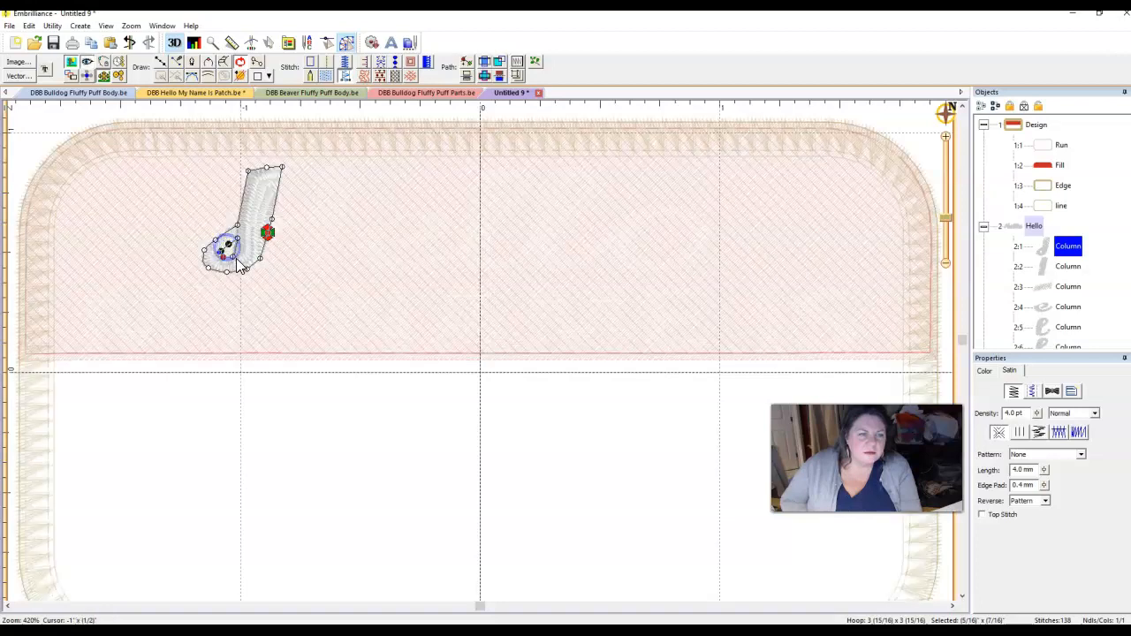
pyautogui.press('space')
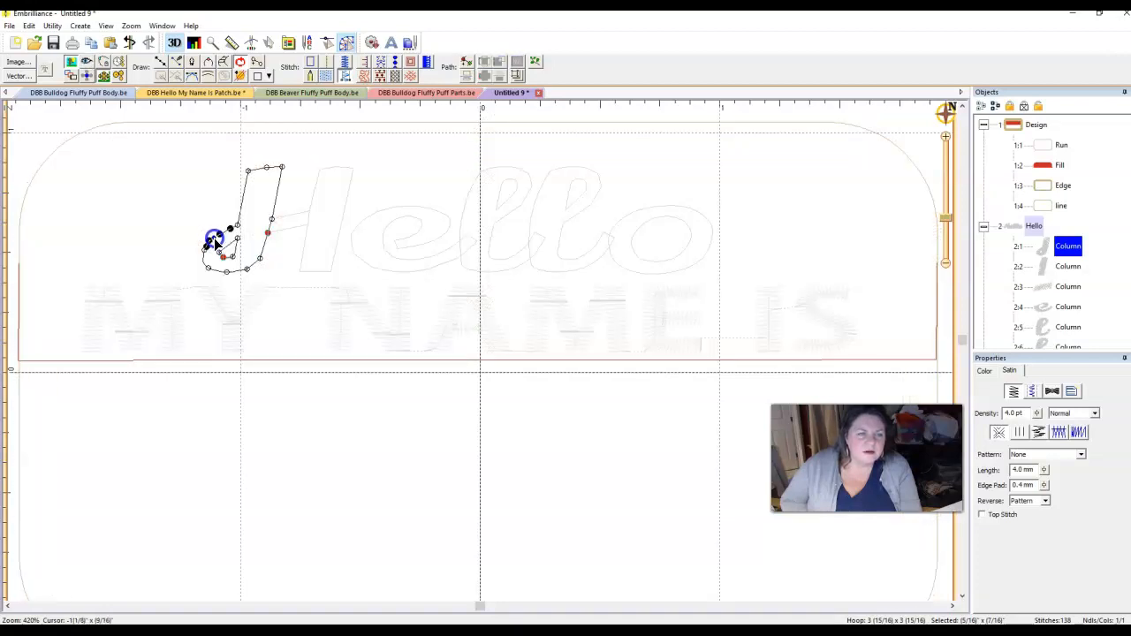
pyautogui.press('space')
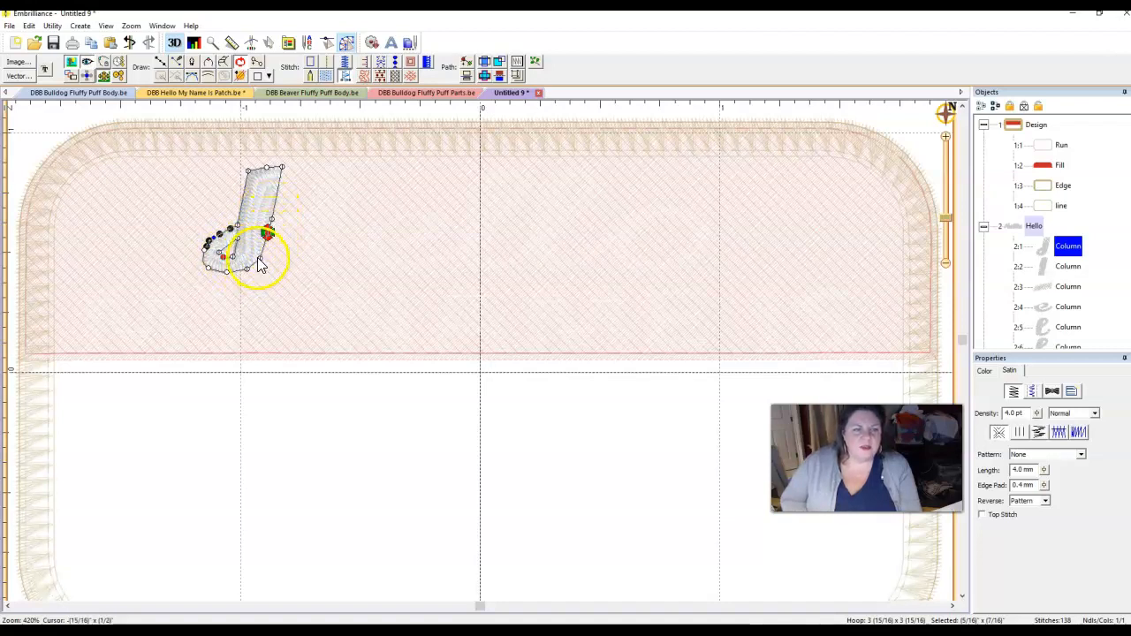
pyautogui.click(674, 295)
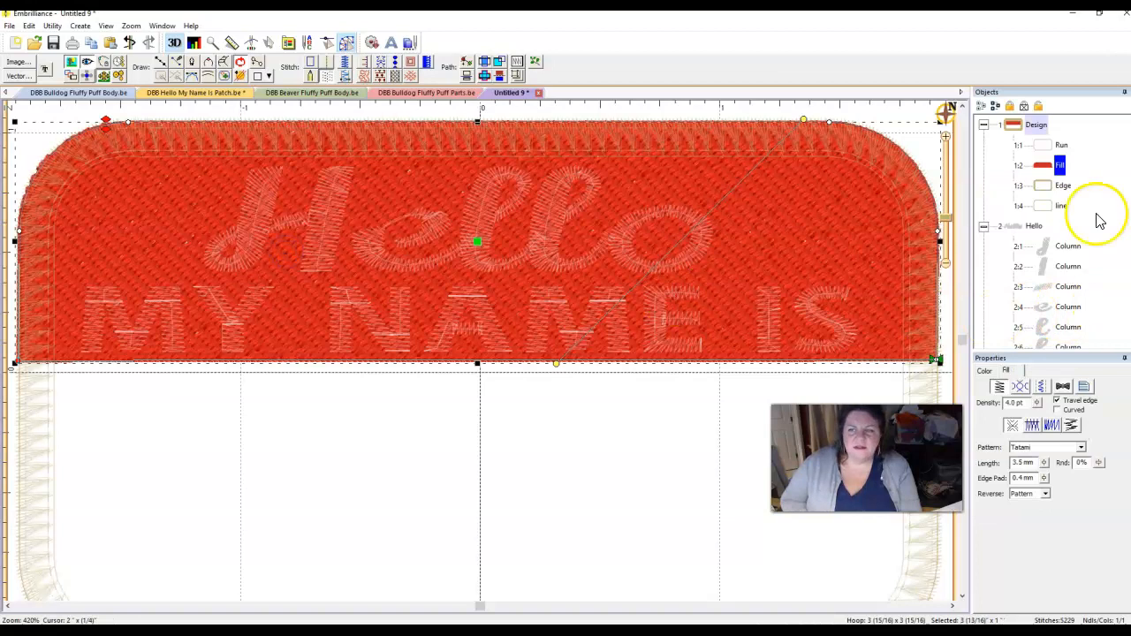
pyautogui.click(1068, 247)
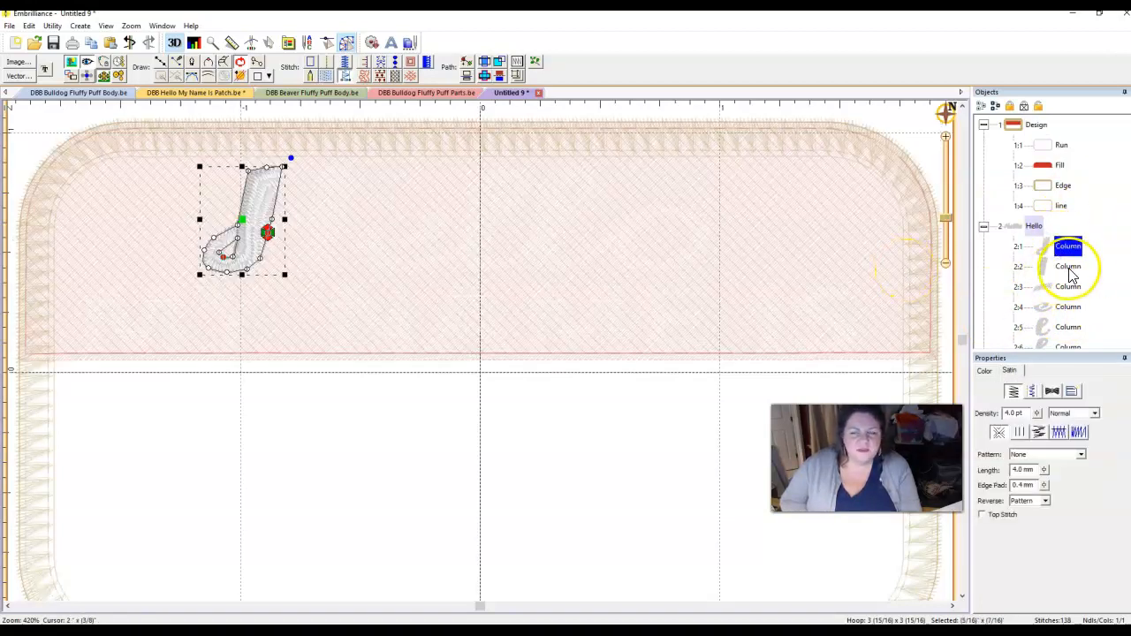
# Move the H's crossbar ahead of its right stem in the stitch order, and place the crossbar's stitch start at its left end
pyautogui.click(1064, 287)
pyautogui.rightClick(1057, 293)
pyautogui.click(1064, 297)
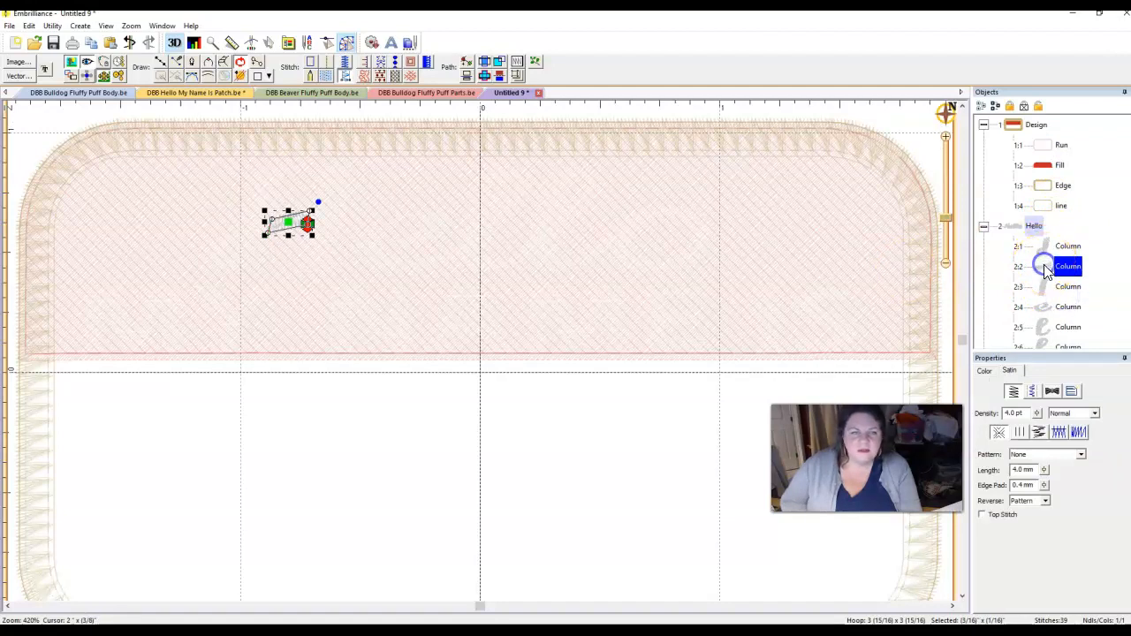
pyautogui.moveTo(309, 223); pyautogui.dragTo(252, 241)
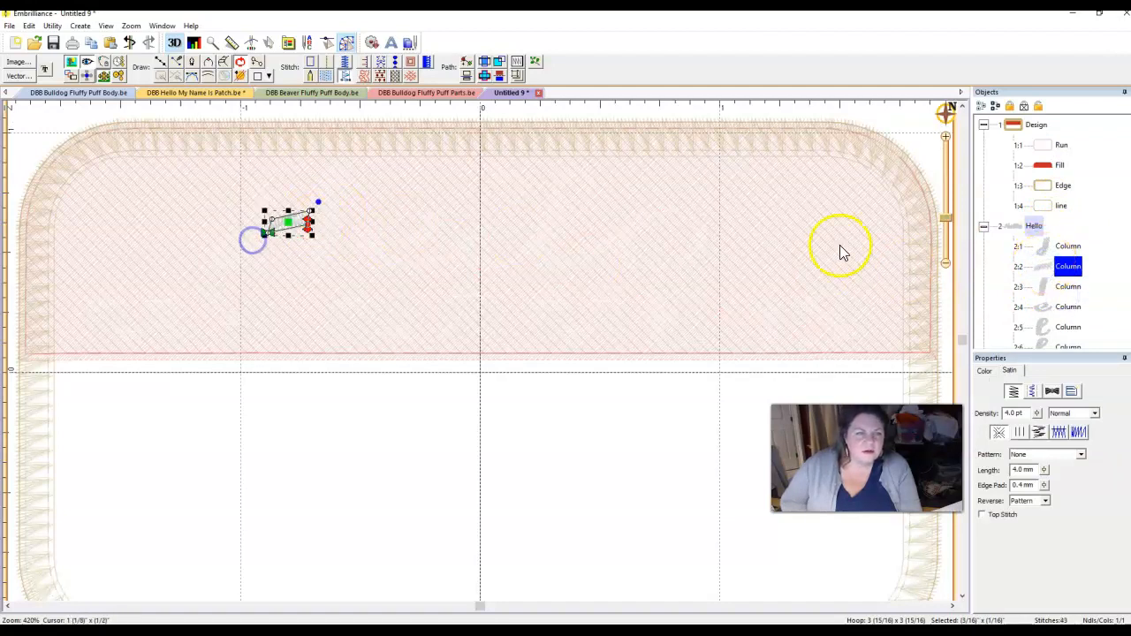
# Place the H's right stem stitch start on its left edge near the crossbar and its stitch end on the lower right edge
pyautogui.click(1063, 287)
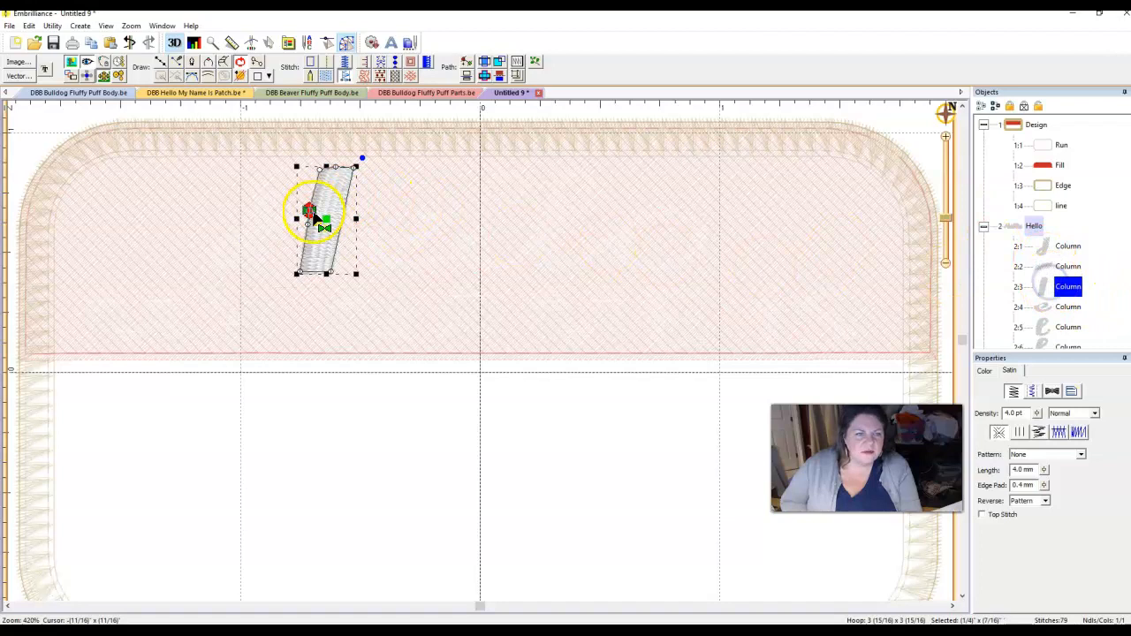
pyautogui.moveTo(315, 216)
pyautogui.mouseDown()
pyautogui.moveTo(308, 223)
pyautogui.moveTo(358, 281)
pyautogui.mouseUp()
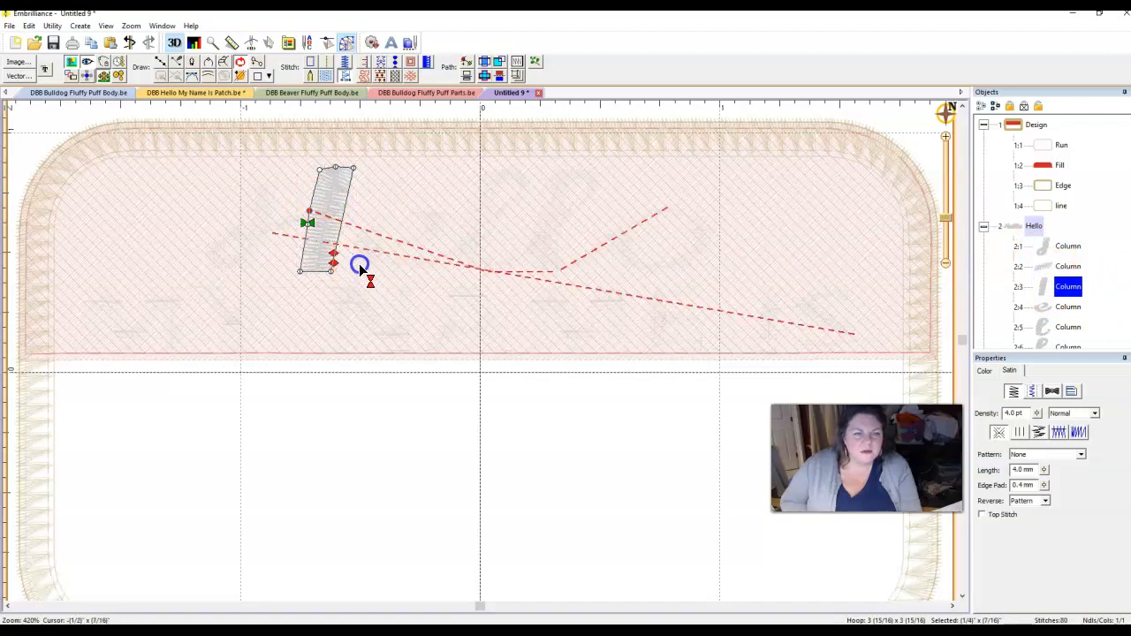
pyautogui.moveTo(365, 234); pyautogui.dragTo(366, 237)
# Select the e column and move the upper left node of its outer outline outward
pyautogui.click(1066, 307)
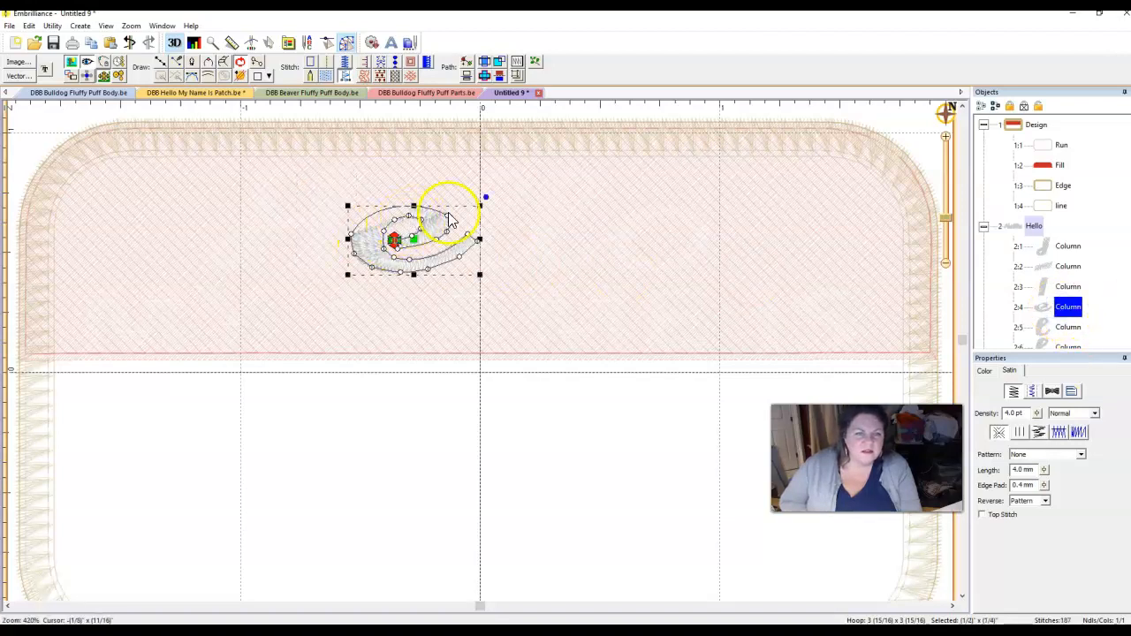
pyautogui.click(394, 206)
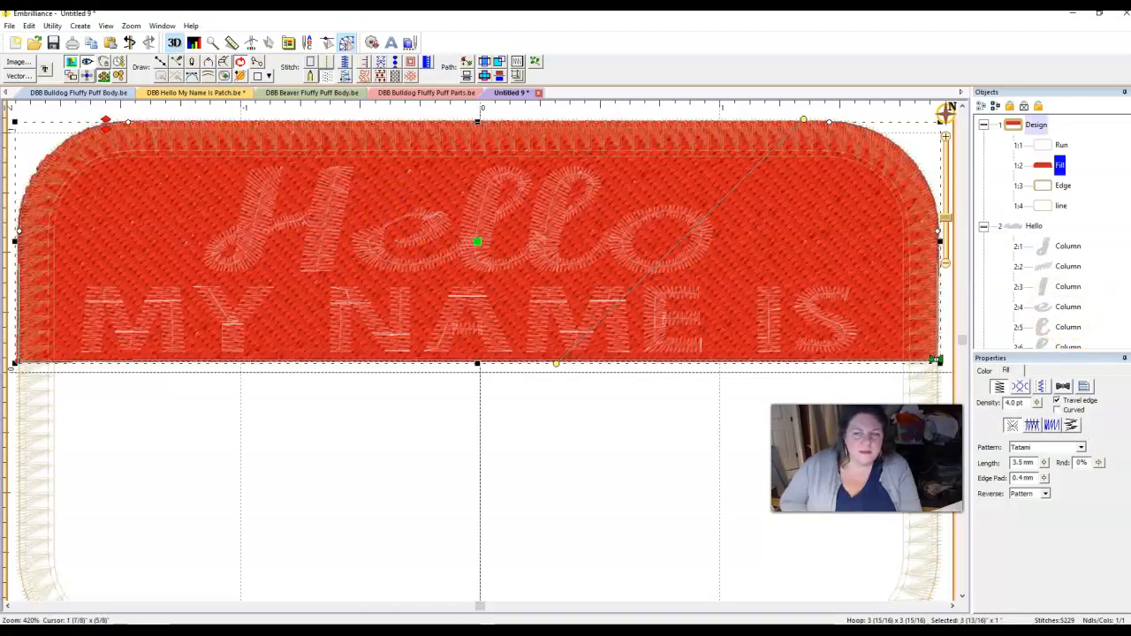
pyautogui.click(1045, 306)
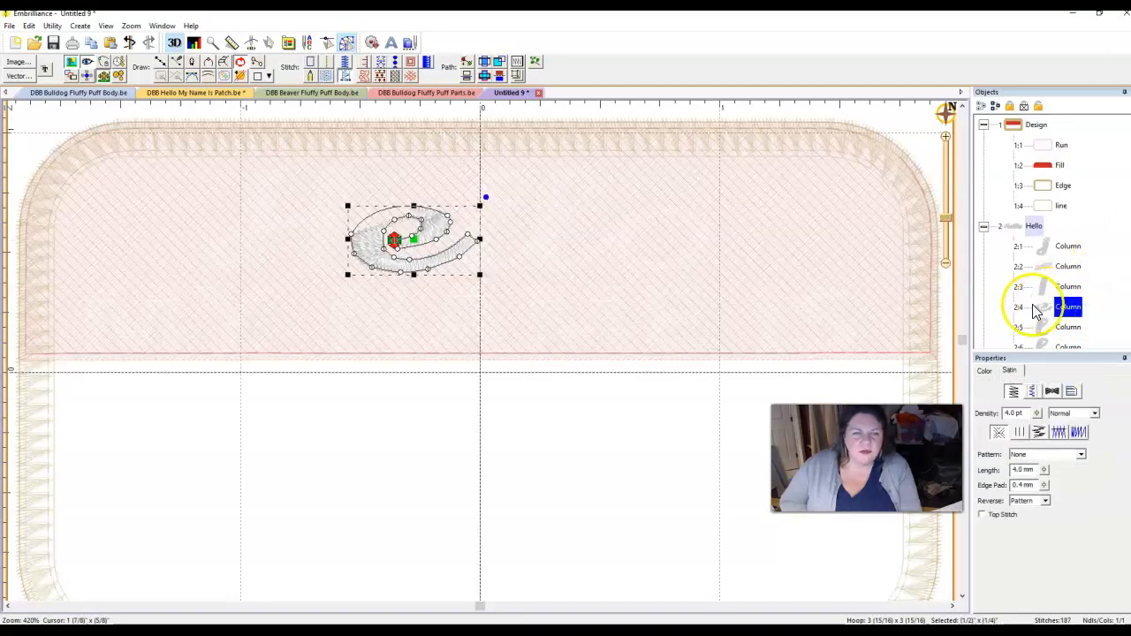
pyautogui.doubleClick(389, 211)
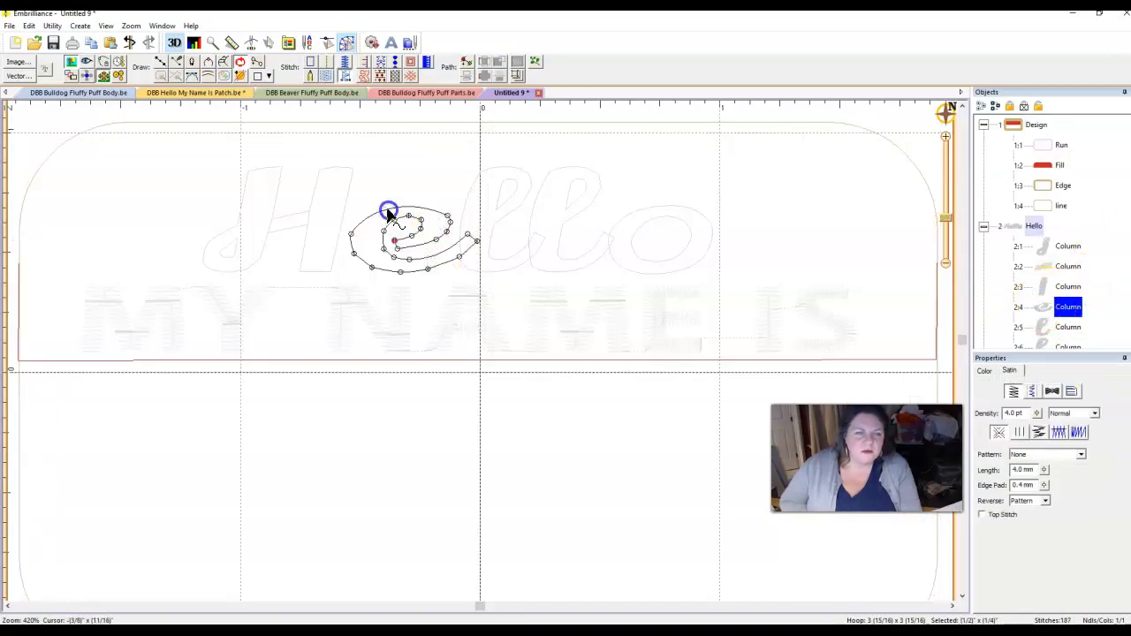
pyautogui.moveTo(389, 210); pyautogui.dragTo(423, 222)
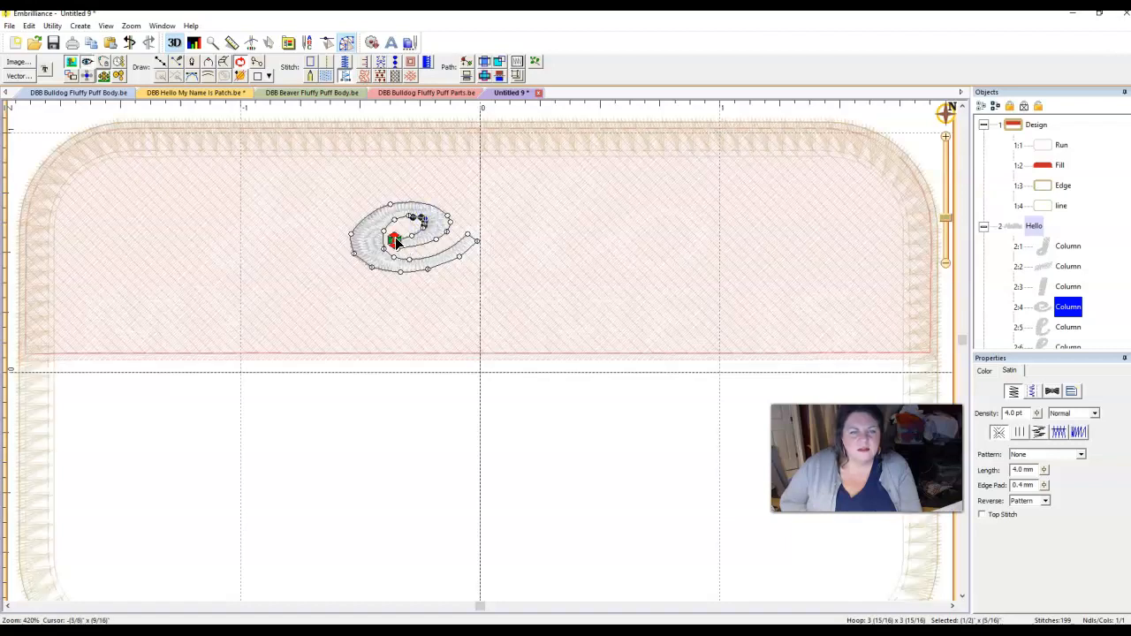
# Refine the e by moving the right node of its inner loop outward and nudging the lower right node of its outer curve
pyautogui.click(384, 248)
pyautogui.click(425, 234)
pyautogui.moveTo(426, 233); pyautogui.dragTo(426, 226)
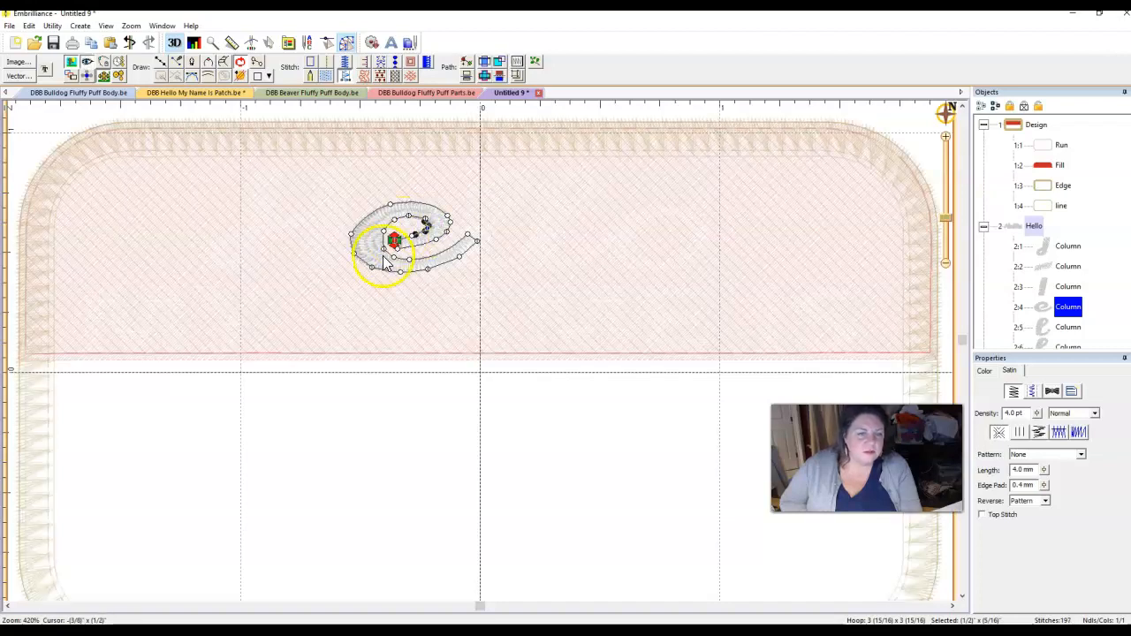
pyautogui.moveTo(430, 269); pyautogui.dragTo(430, 272)
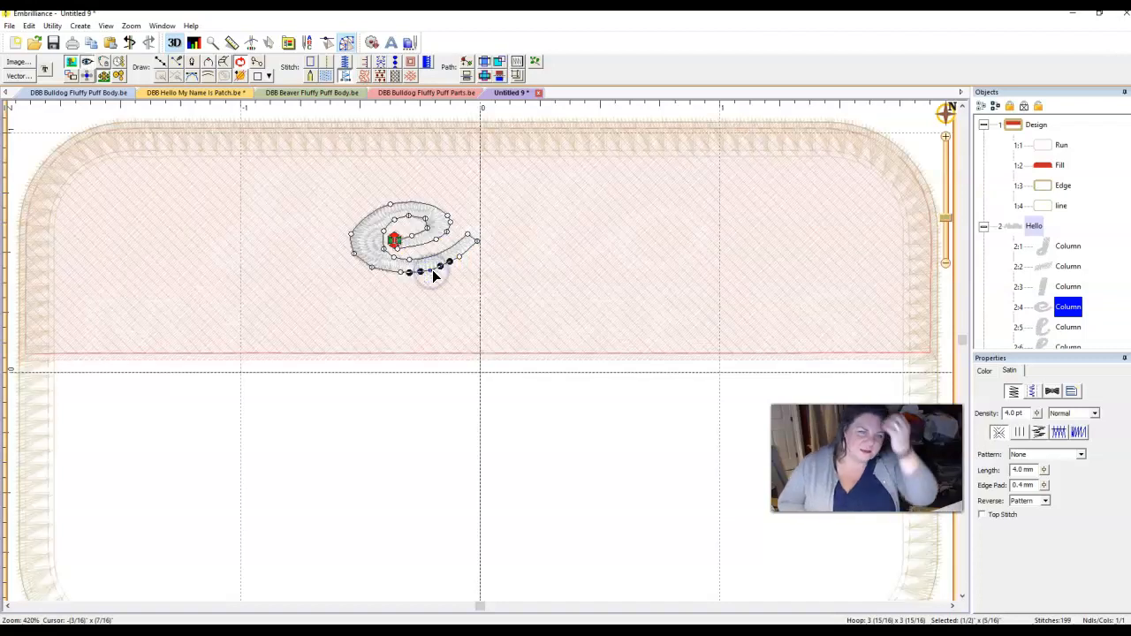
pyautogui.click(353, 255)
pyautogui.moveTo(353, 248); pyautogui.dragTo(367, 264)
pyautogui.click(382, 249)
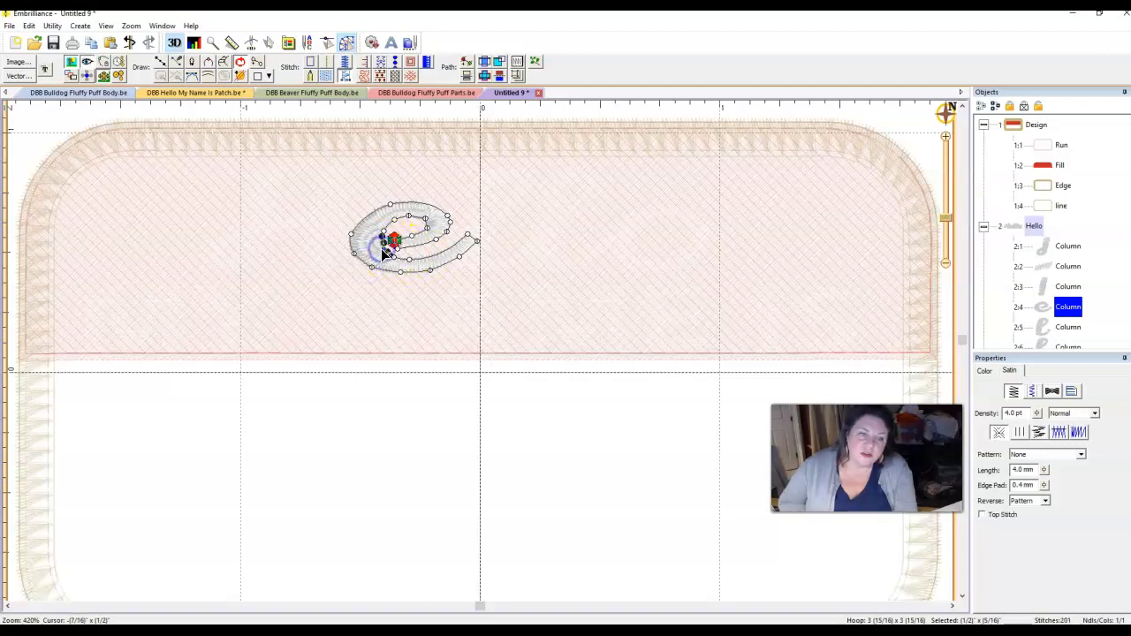
# Reshape the left side of the e's inner curve by moving its nodes toward the outer outline for an even column width
pyautogui.rightClick(382, 251)
pyautogui.click(408, 271)
pyautogui.moveTo(384, 247)
pyautogui.mouseDown()
pyautogui.moveTo(383, 232)
pyautogui.moveTo(387, 258)
pyautogui.mouseUp()
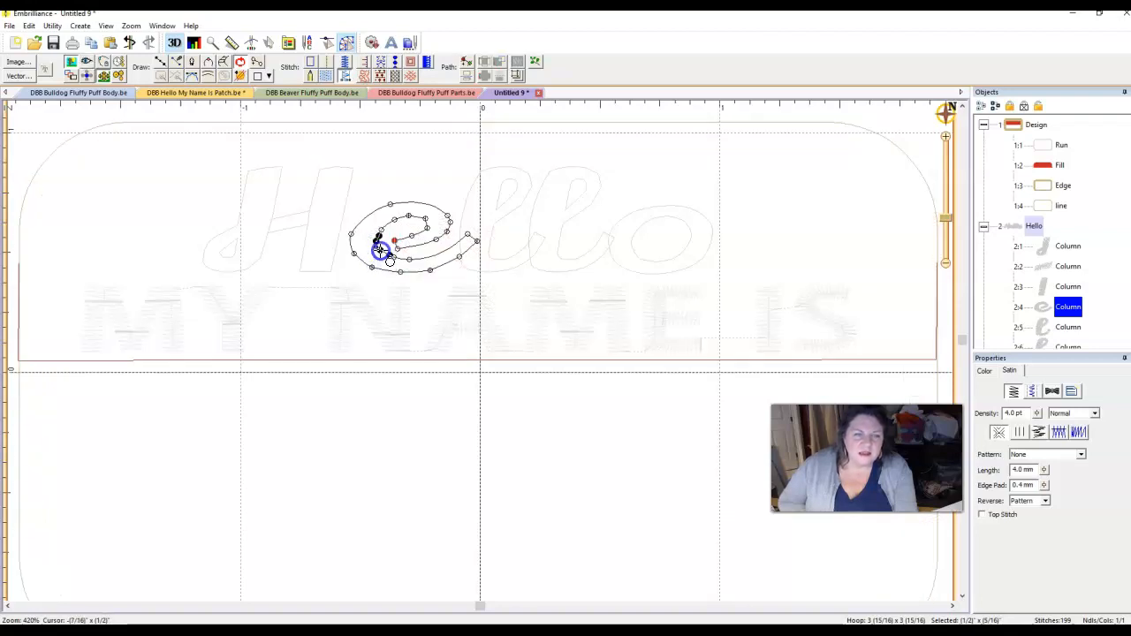
pyautogui.moveTo(382, 255); pyautogui.dragTo(379, 252)
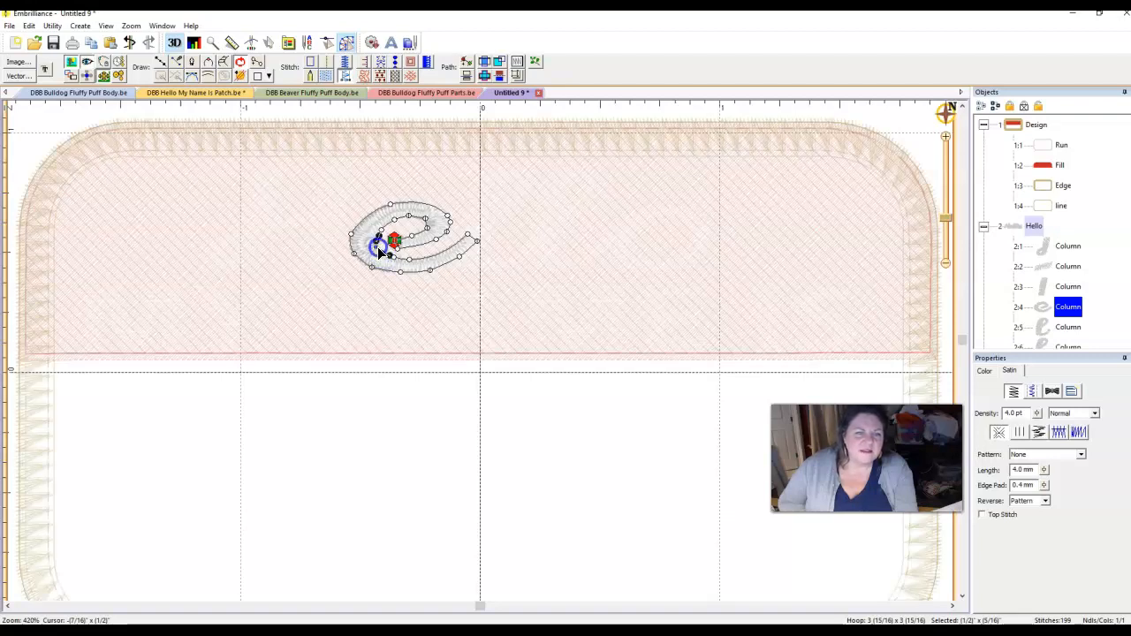
pyautogui.rightClick(378, 250)
pyautogui.click(389, 255)
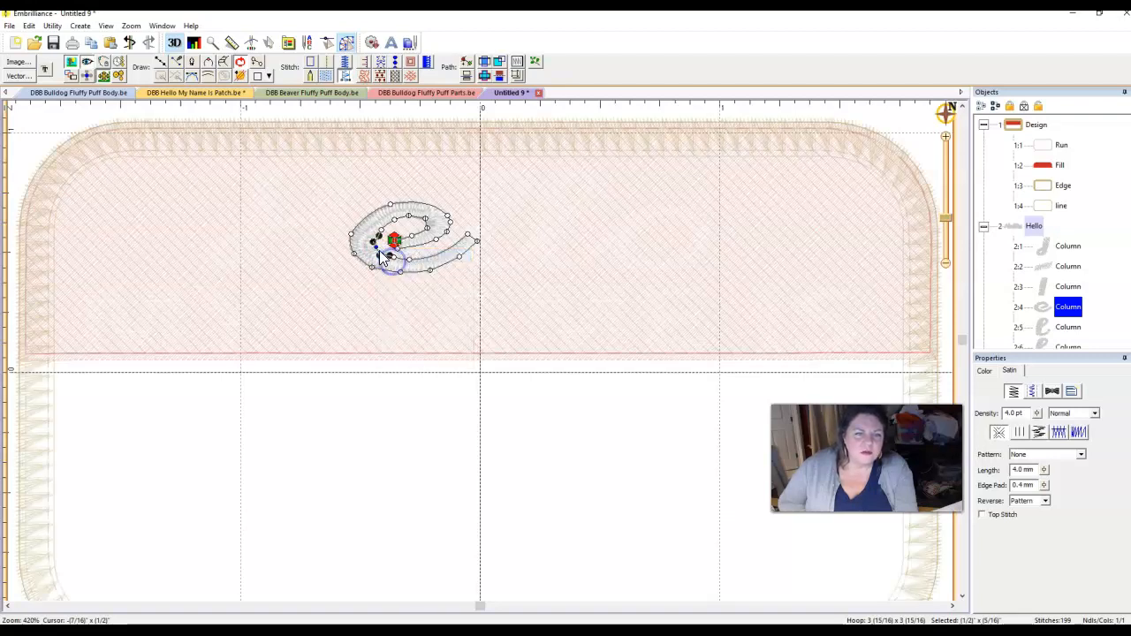
pyautogui.moveTo(376, 253); pyautogui.dragTo(379, 255)
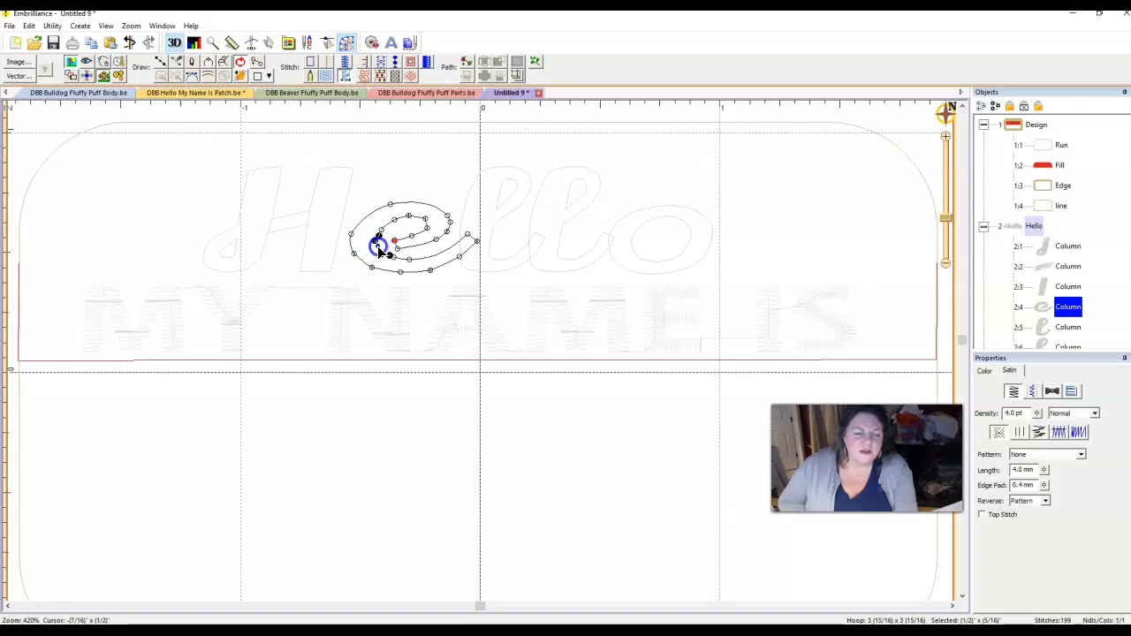
pyautogui.moveTo(379, 248); pyautogui.dragTo(426, 226)
pyautogui.rightClick(379, 232)
pyautogui.click(398, 235)
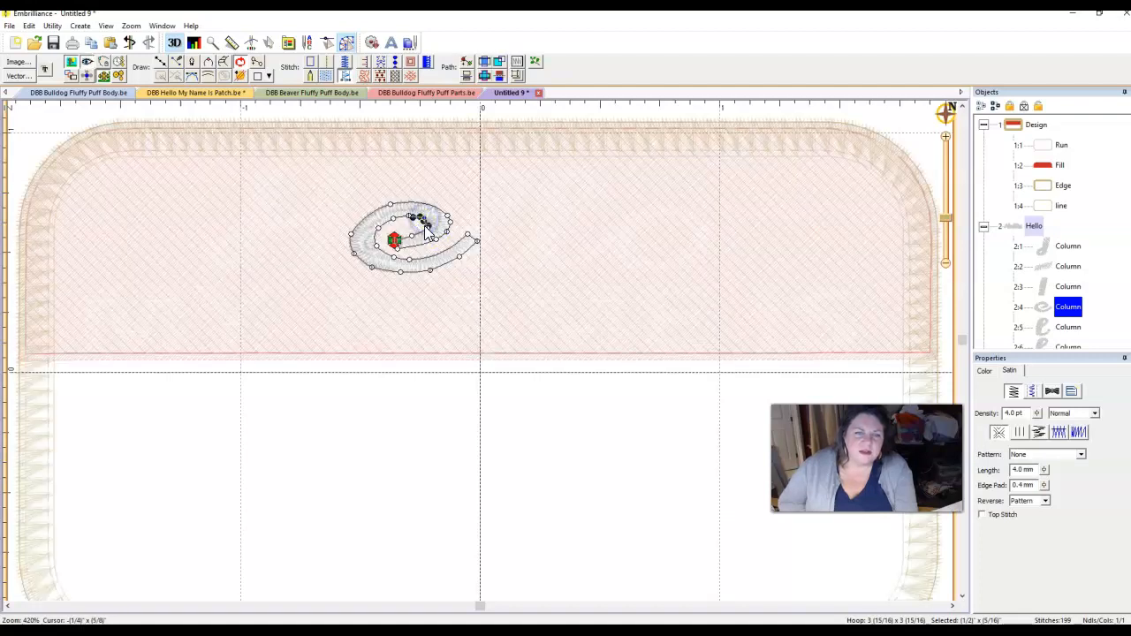
# Set the upper right node of the e's inner loop to Curved and adjust it
pyautogui.click(426, 228)
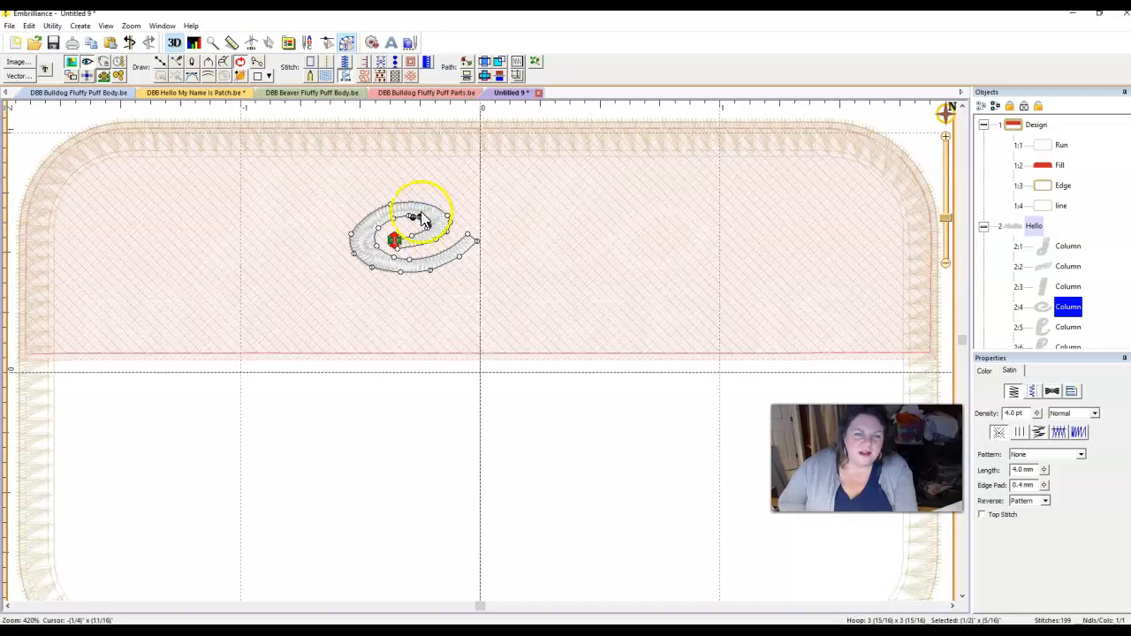
pyautogui.scroll(2, 424, 223)
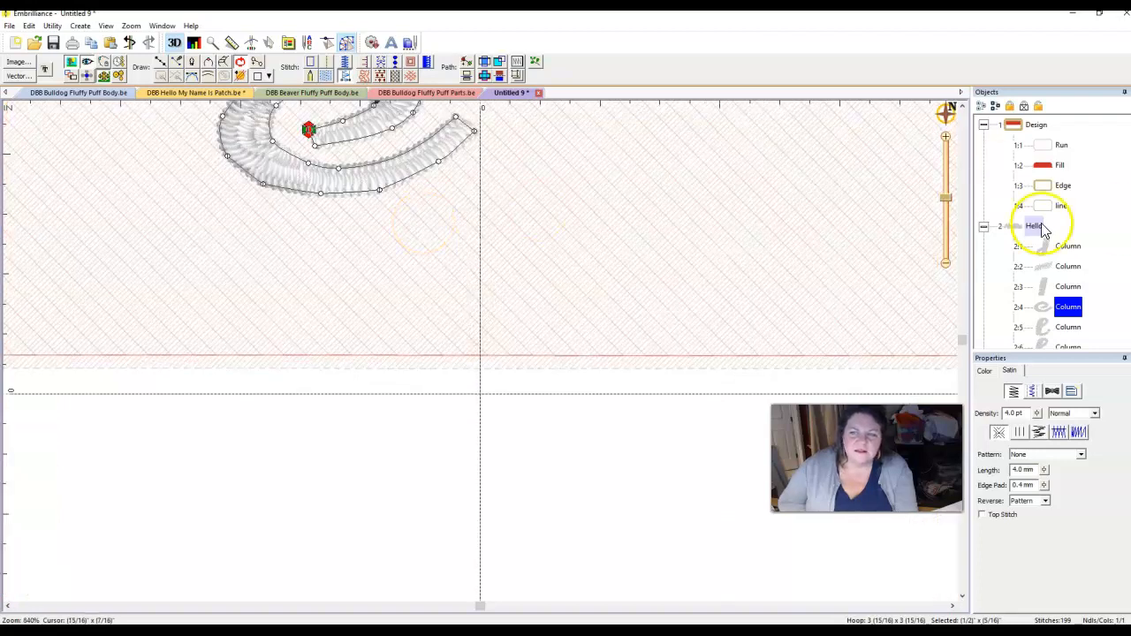
pyautogui.moveTo(968, 343); pyautogui.dragTo(954, 285)
pyautogui.click(353, 305)
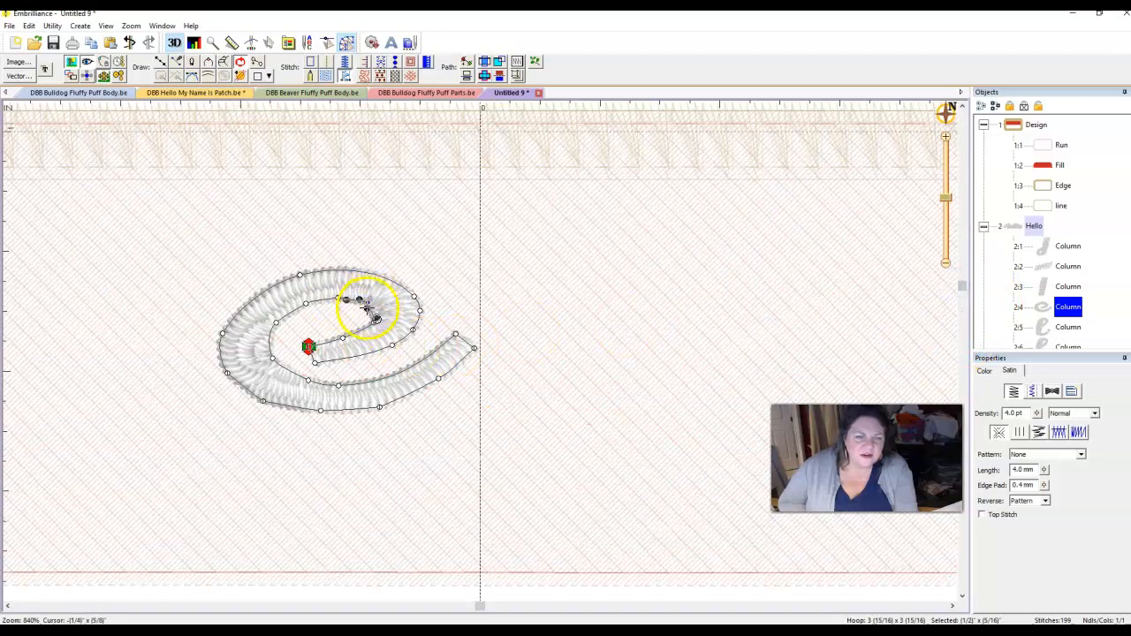
pyautogui.rightClick(372, 307)
pyautogui.click(384, 311)
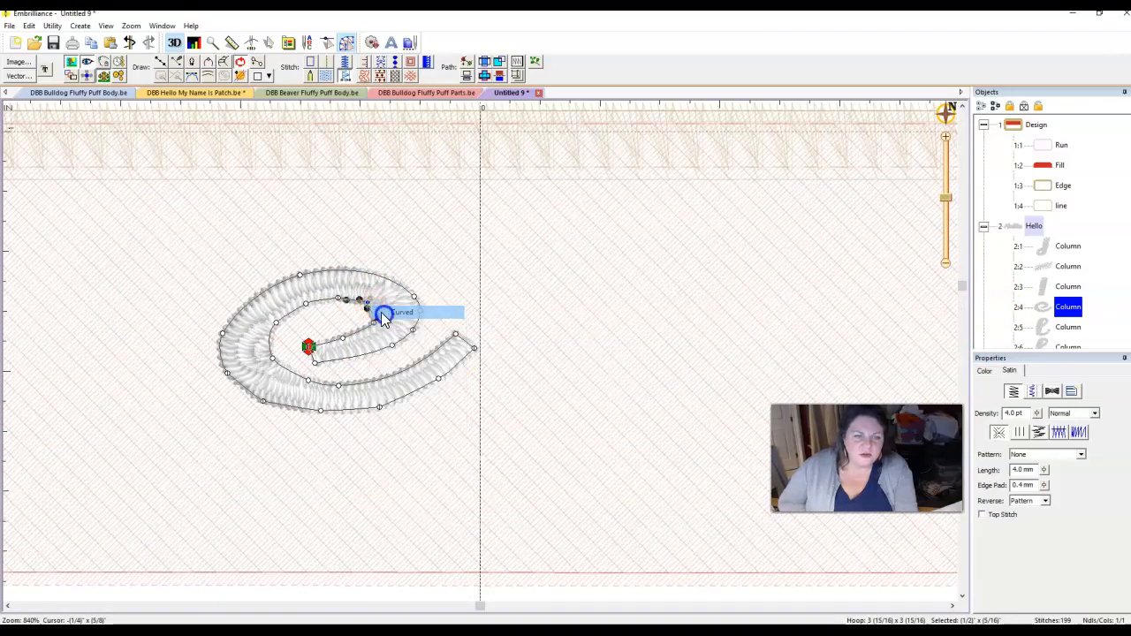
pyautogui.moveTo(369, 307); pyautogui.dragTo(366, 304)
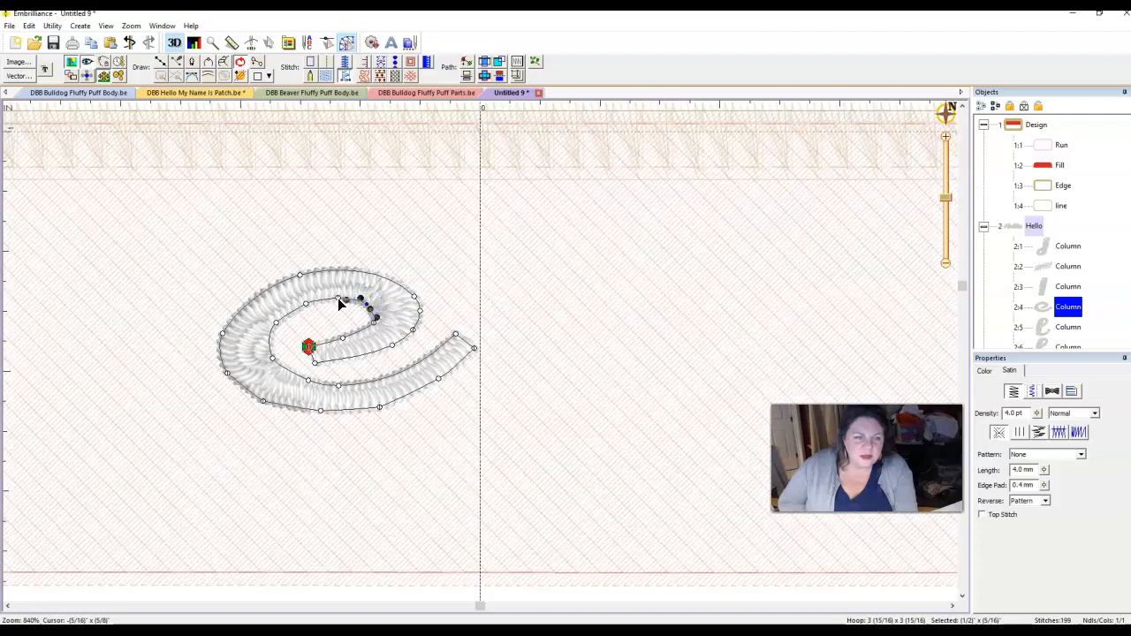
# Smooth the top of the e's inner loop by curving its top node and repositioning the top and upper left nodes
pyautogui.click(343, 300)
pyautogui.rightClick(340, 301)
pyautogui.click(358, 308)
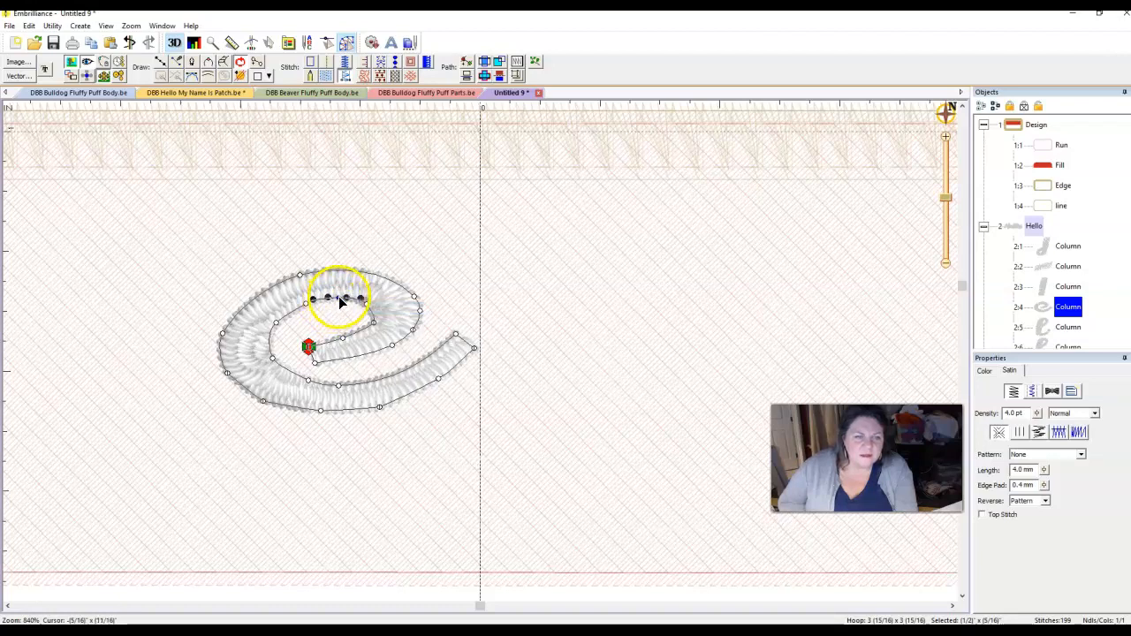
pyautogui.moveTo(339, 297); pyautogui.dragTo(341, 295)
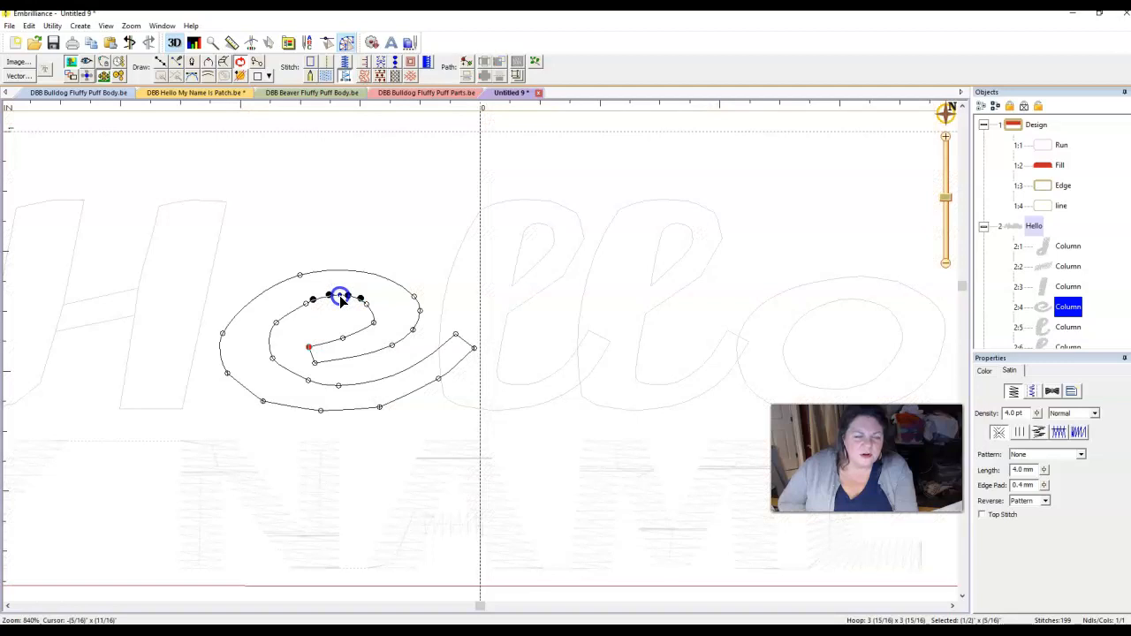
pyautogui.moveTo(308, 307); pyautogui.dragTo(303, 306)
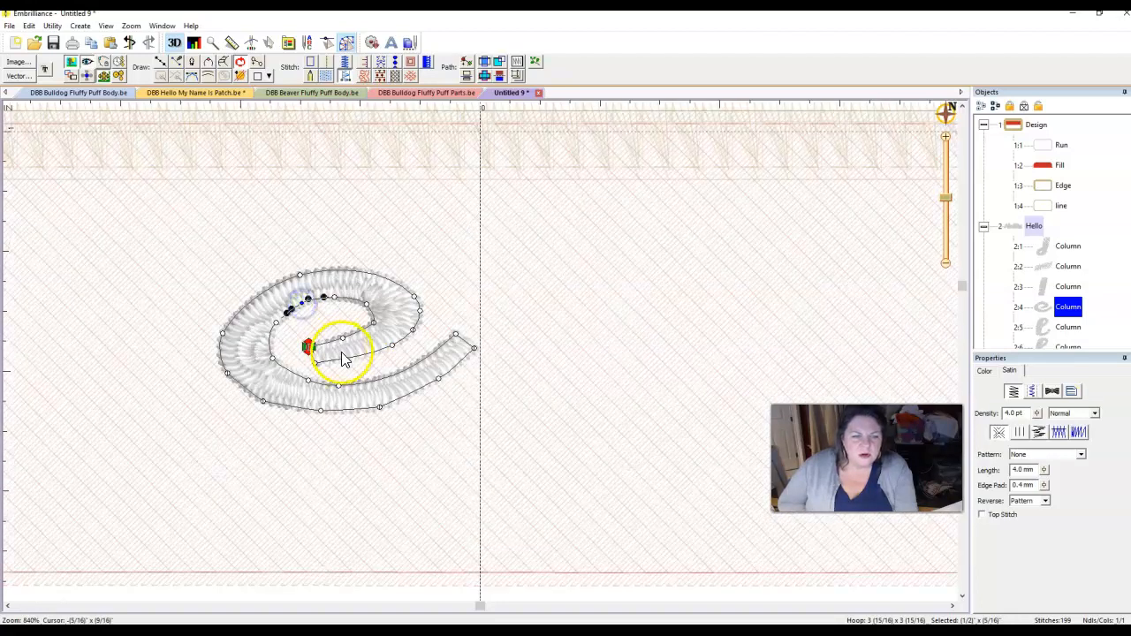
# Set the two nodes along the bottom of the e's inner curve to Curved
pyautogui.click(311, 386)
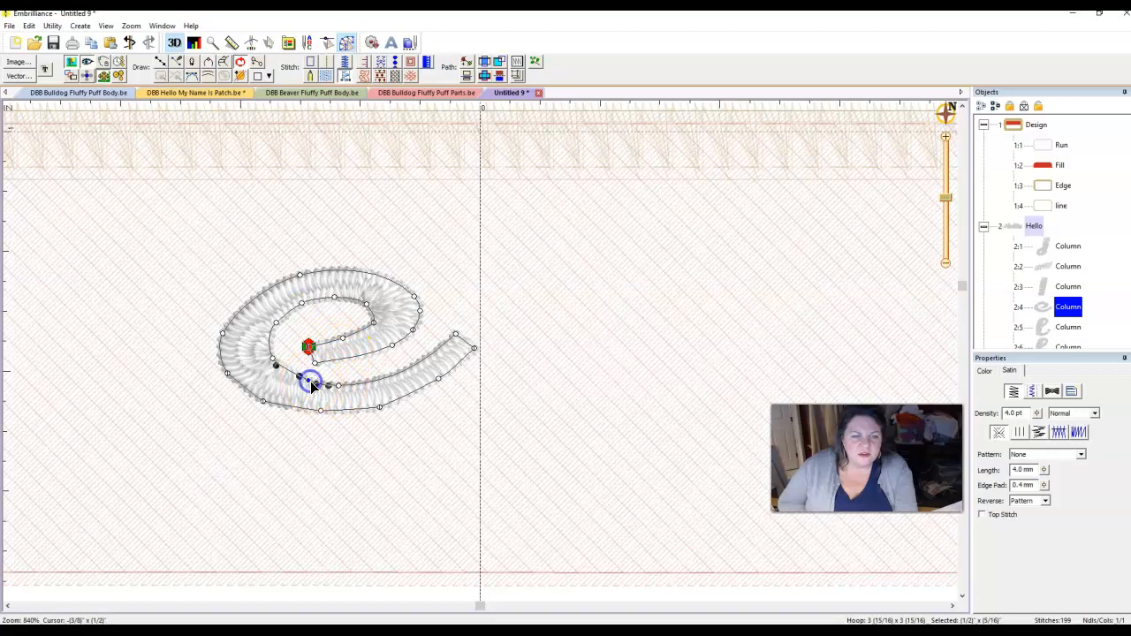
pyautogui.rightClick(315, 384)
pyautogui.click(343, 390)
pyautogui.click(338, 388)
pyautogui.rightClick(341, 390)
pyautogui.click(349, 394)
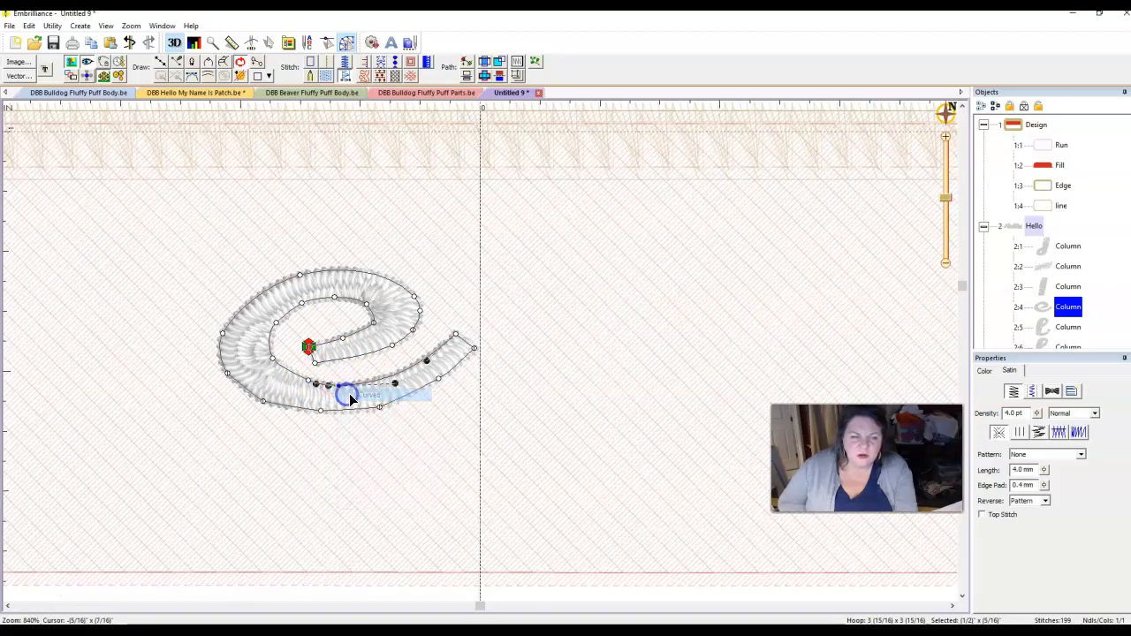
# Set the two outer nodes along the lower right sweep of the e's tail to Curved
pyautogui.click(378, 407)
pyautogui.rightClick(383, 408)
pyautogui.click(403, 415)
pyautogui.click(436, 382)
pyautogui.rightClick(439, 382)
pyautogui.click(455, 388)
# Smooth the e's lower left outer nodes into curves and adjust the curve handle on the outer edge of its tail
pyautogui.click(263, 400)
pyautogui.rightClick(262, 402)
pyautogui.click(282, 407)
pyautogui.rightClick(235, 382)
pyautogui.click(237, 383)
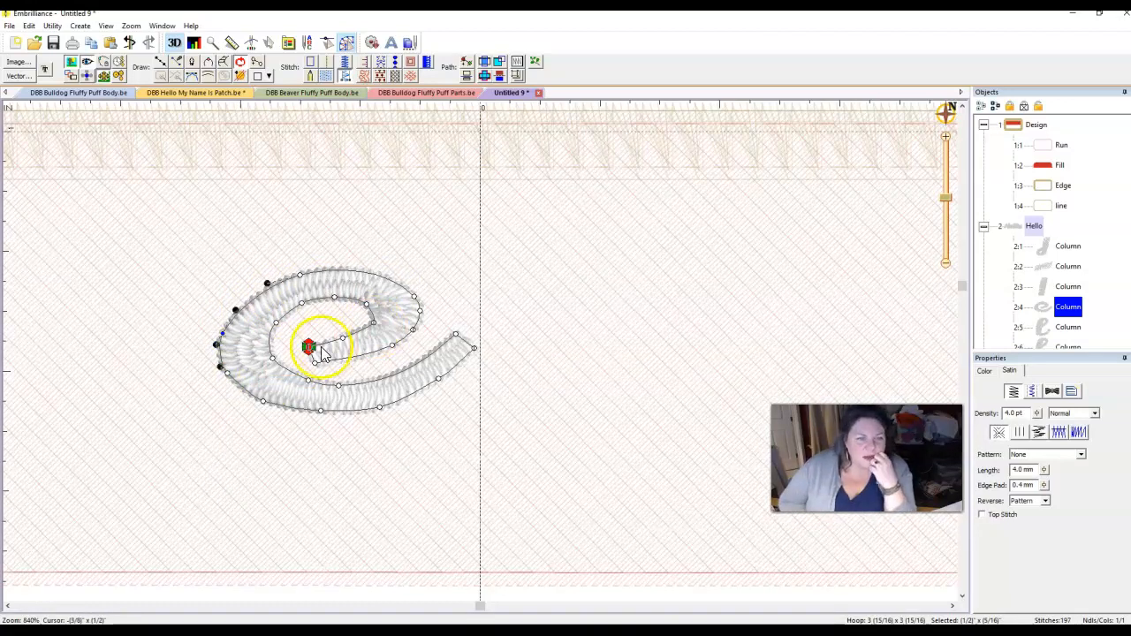
pyautogui.click(227, 374)
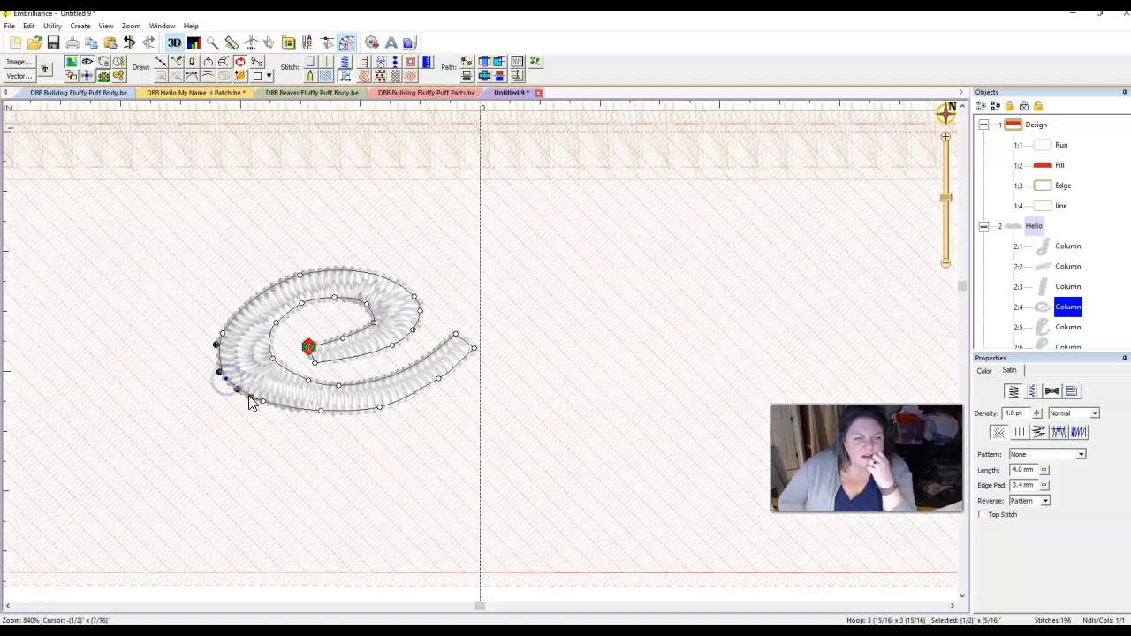
pyautogui.click(440, 381)
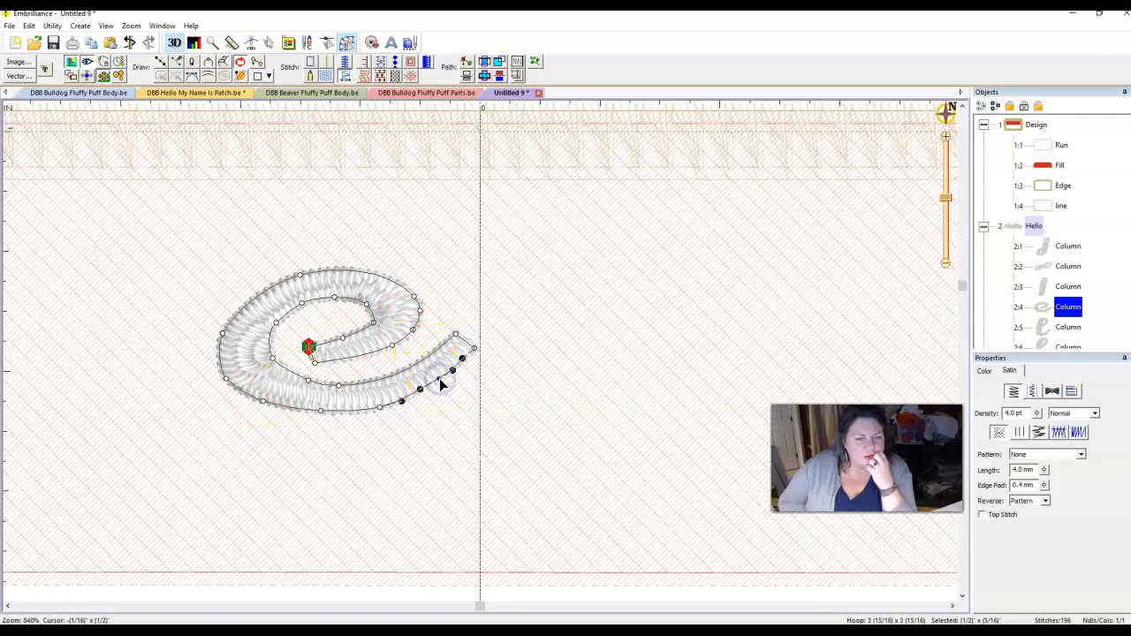
pyautogui.moveTo(454, 372); pyautogui.dragTo(456, 367)
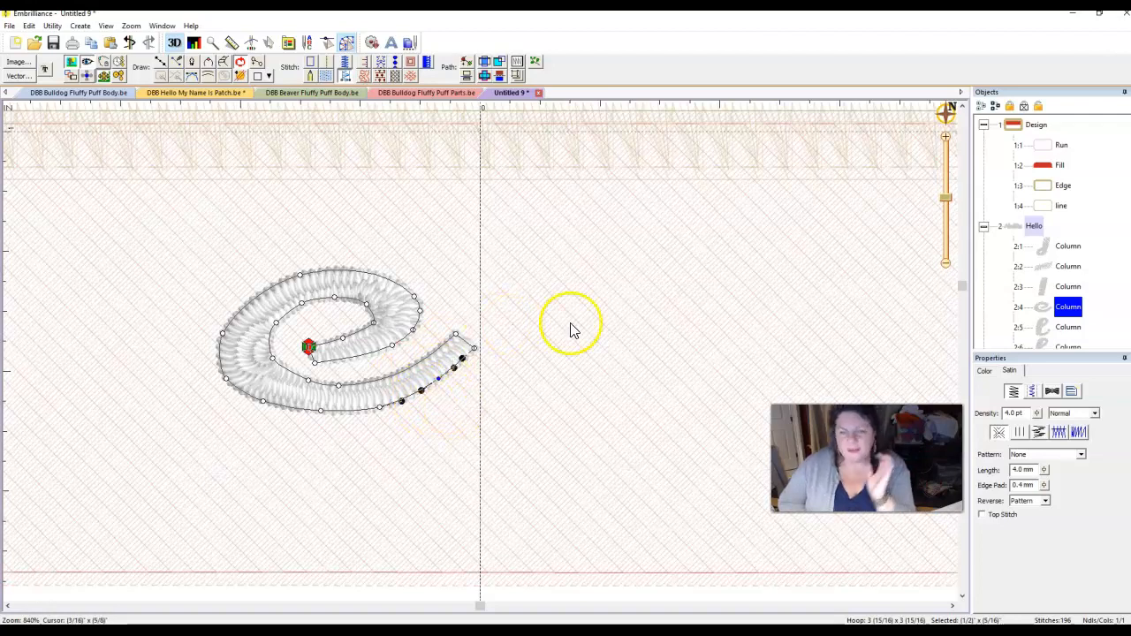
# Place the e's stitch end at the tip of its tail and its stitch start on the left outer edge
pyautogui.moveTo(311, 344)
pyautogui.mouseDown()
pyautogui.moveTo(366, 353)
pyautogui.moveTo(501, 340)
pyautogui.mouseUp()
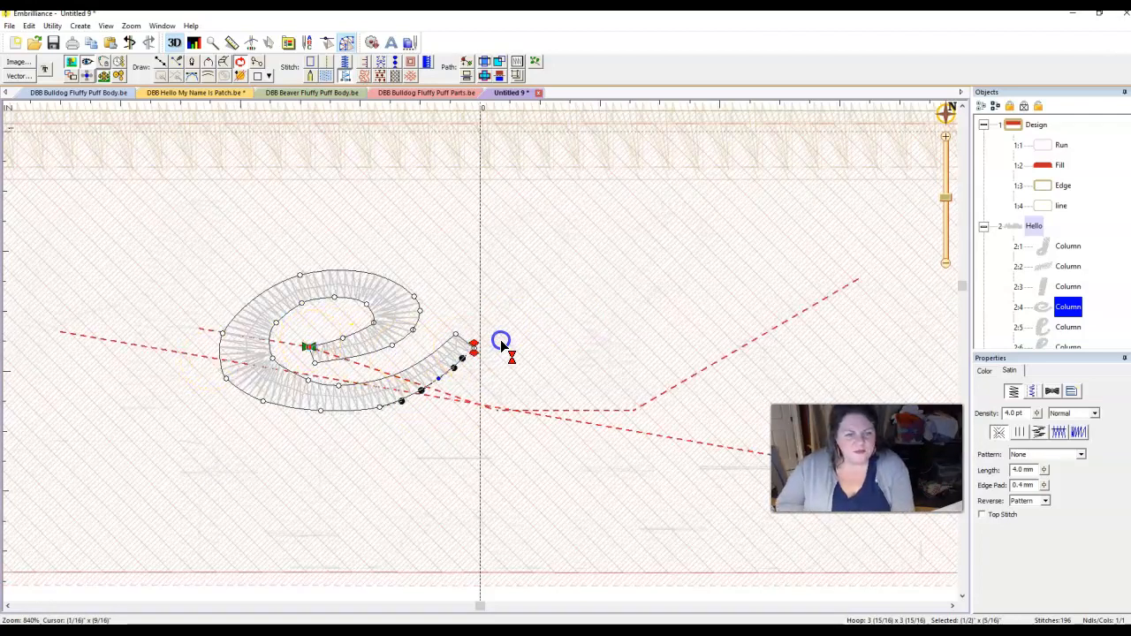
pyautogui.moveTo(308, 346)
pyautogui.mouseDown()
pyautogui.moveTo(291, 321)
pyautogui.moveTo(210, 354)
pyautogui.moveTo(217, 334)
pyautogui.mouseUp()
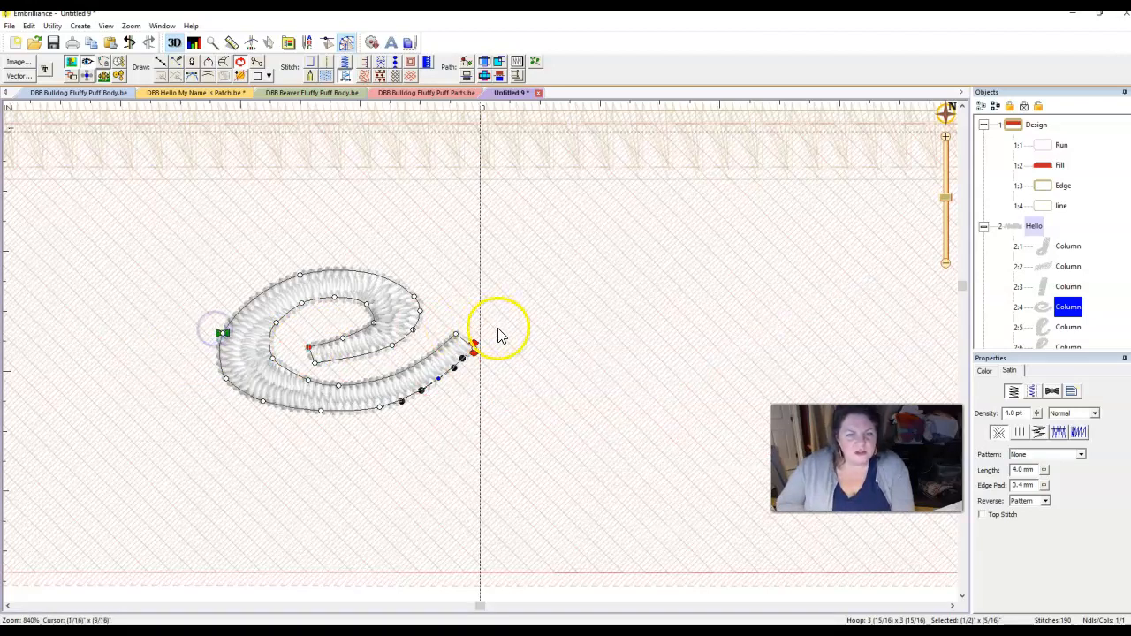
pyautogui.click(498, 331)
# Place the first l's stitch end at the tip of its tail and its stitch start on the lower left outer edge
pyautogui.click(1060, 325)
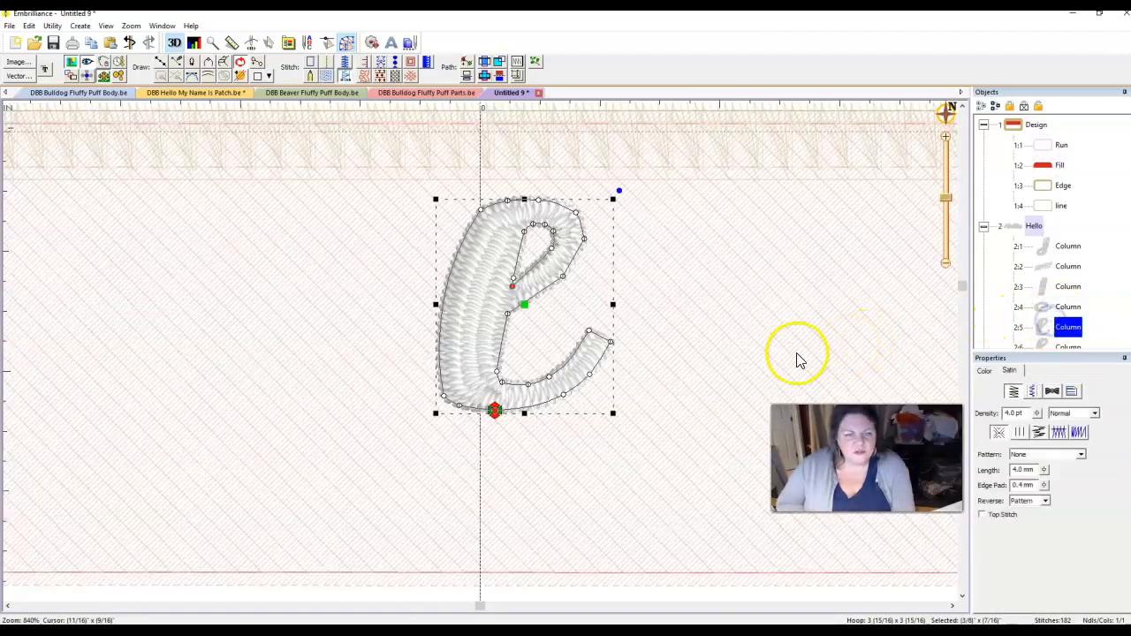
pyautogui.moveTo(495, 409)
pyautogui.mouseDown()
pyautogui.moveTo(477, 400)
pyautogui.moveTo(521, 396)
pyautogui.moveTo(646, 336)
pyautogui.mouseUp()
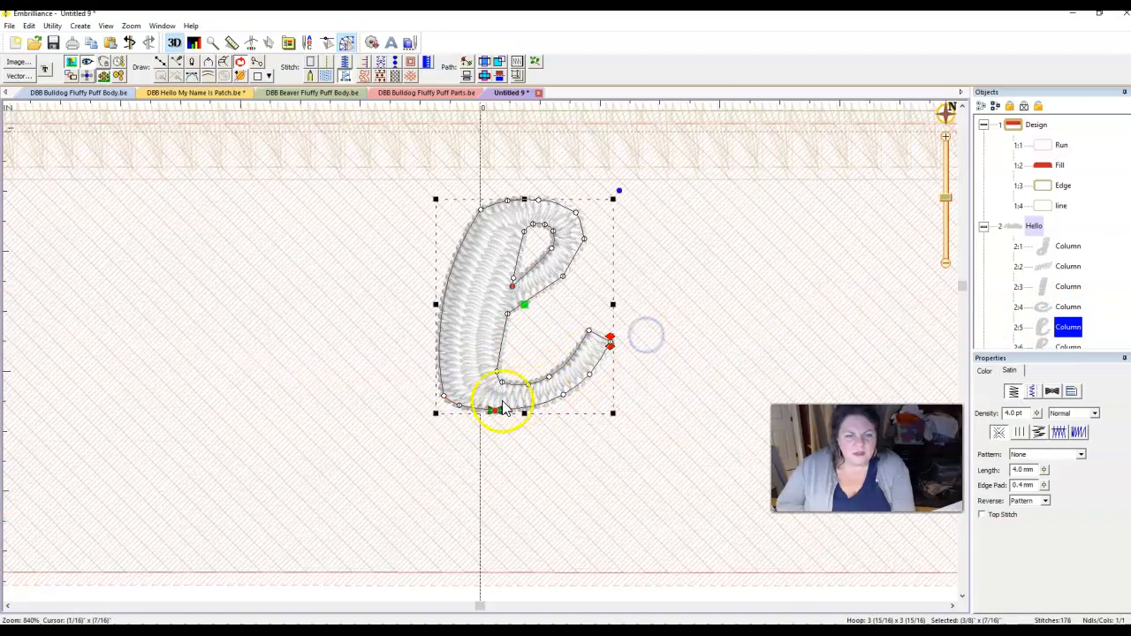
pyautogui.moveTo(500, 415)
pyautogui.mouseDown()
pyautogui.moveTo(442, 404)
pyautogui.moveTo(426, 379)
pyautogui.mouseUp()
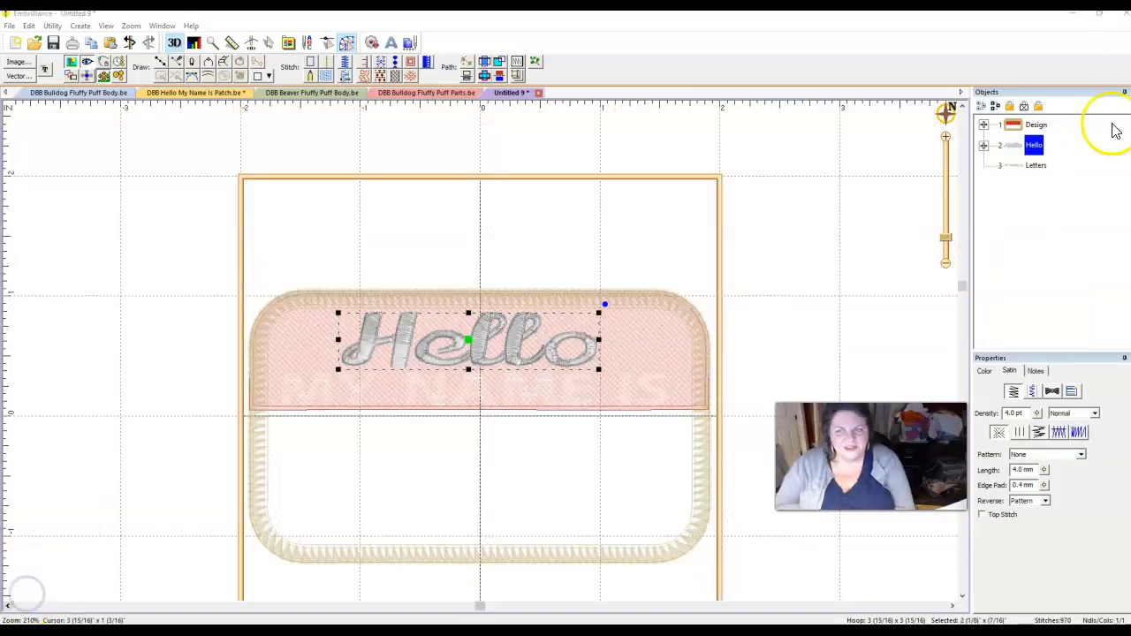
# Reshape the left side of the e's inner curve by moving its nodes and curve handles for a smoother opening
pyautogui.click(984, 145)
pyautogui.click(1065, 226)
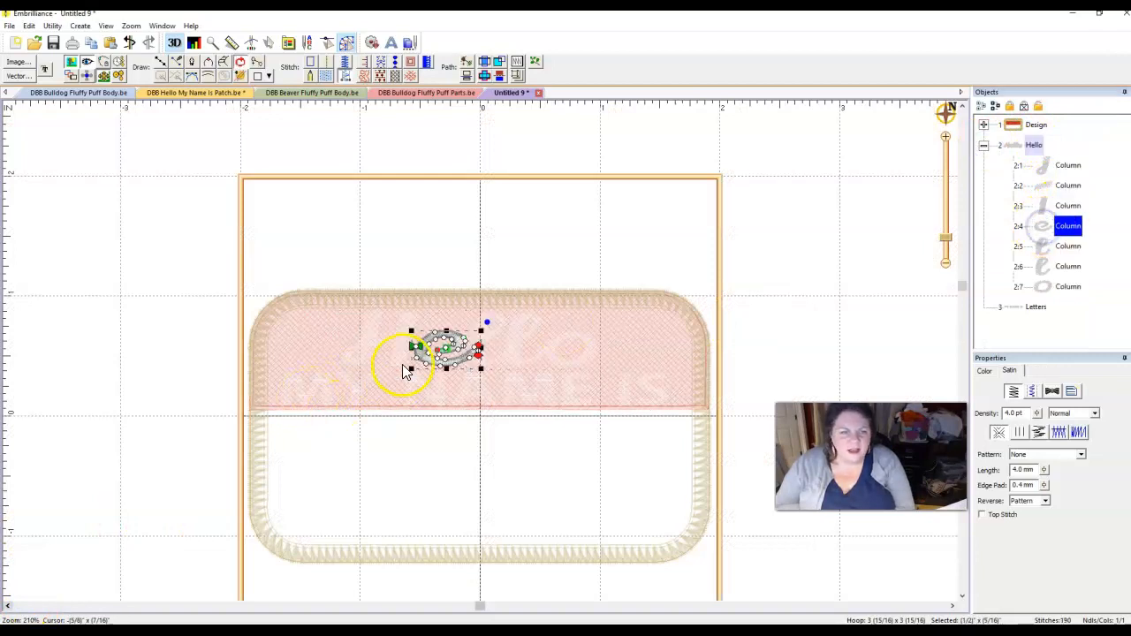
pyautogui.press('+')
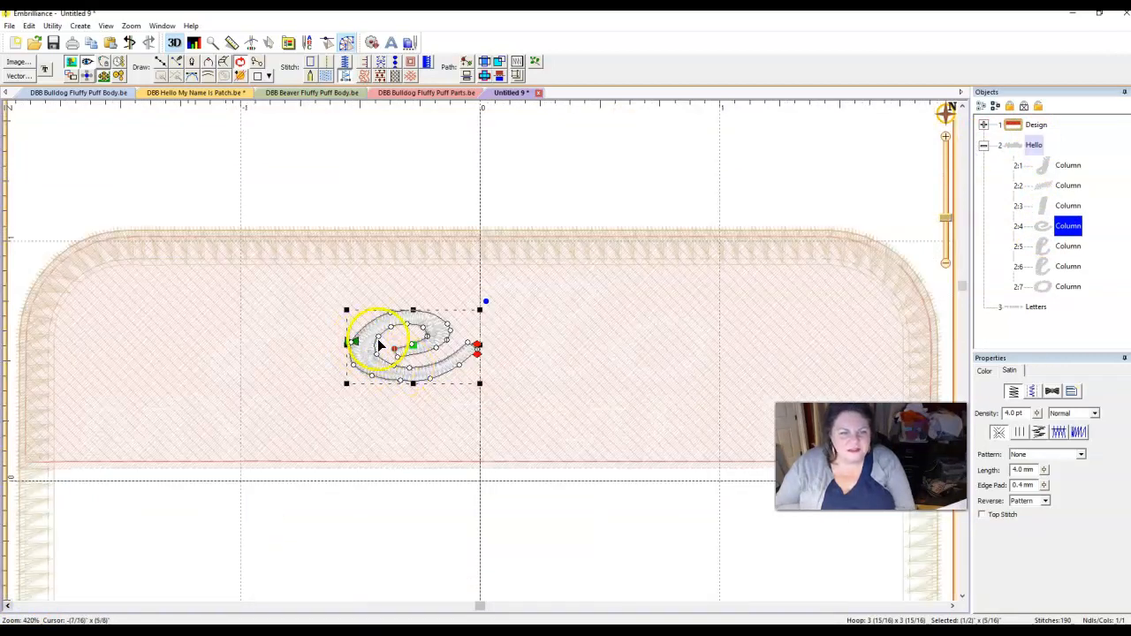
pyautogui.moveTo(379, 338); pyautogui.dragTo(382, 359)
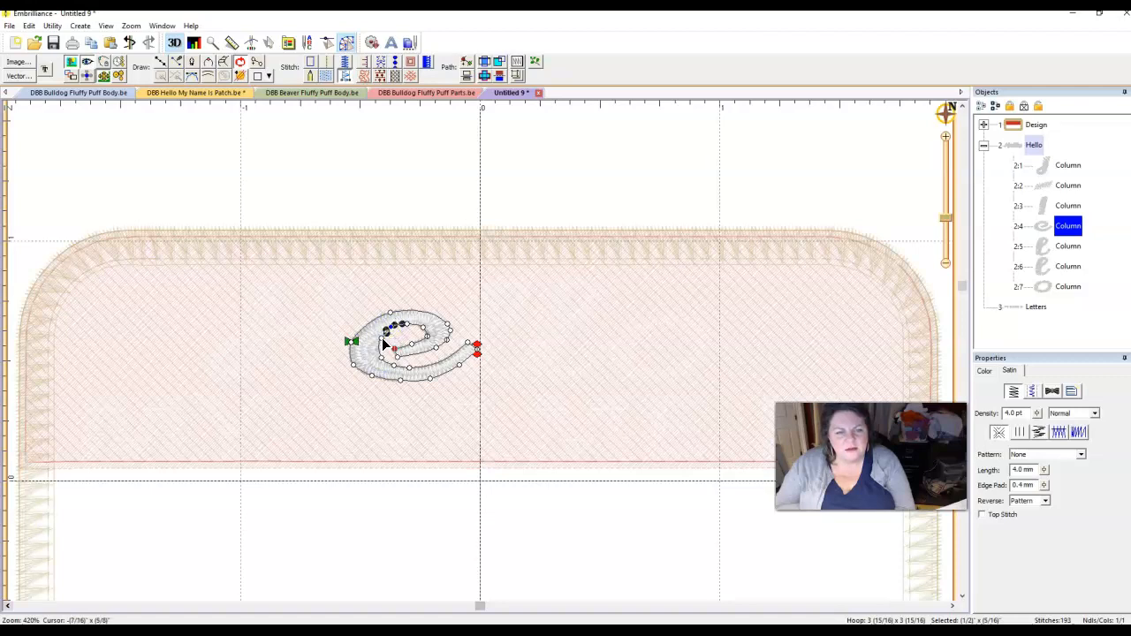
pyautogui.moveTo(389, 334); pyautogui.dragTo(386, 332)
pyautogui.press('+')
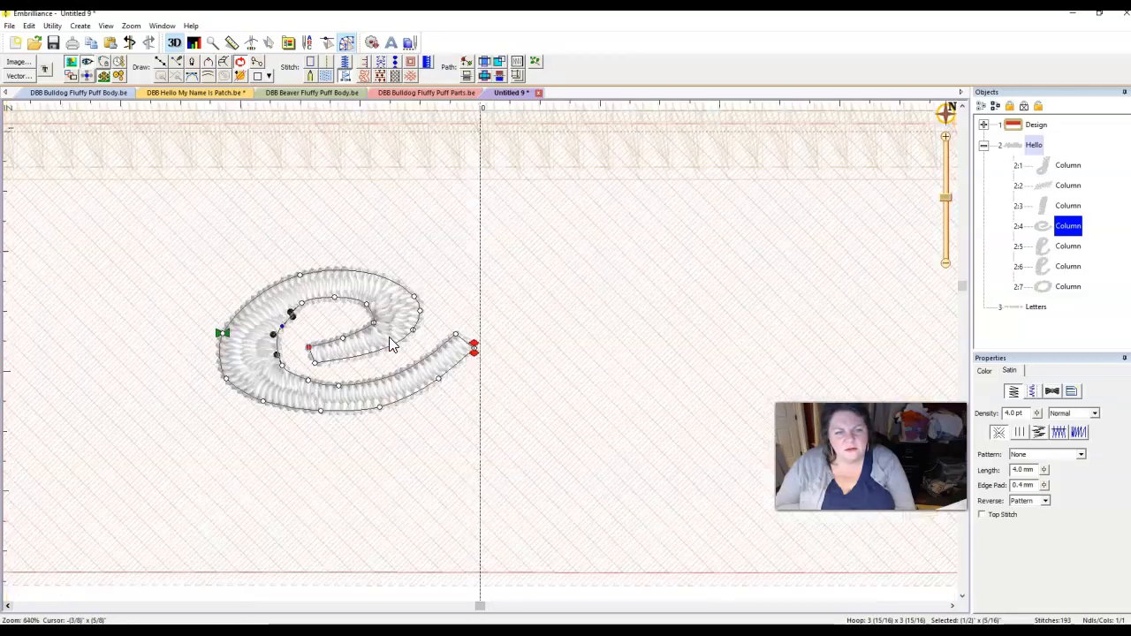
pyautogui.moveTo(293, 320); pyautogui.dragTo(283, 322)
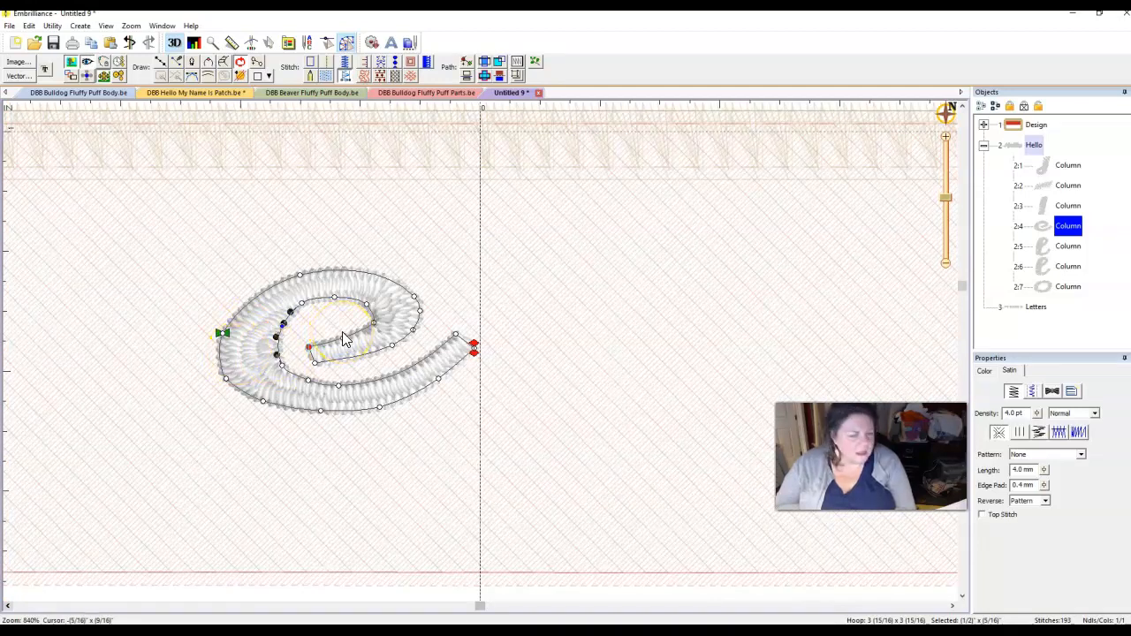
# Raise the two outer nodes at the top of the first l's loop and round the curve between them
pyautogui.click(1037, 249)
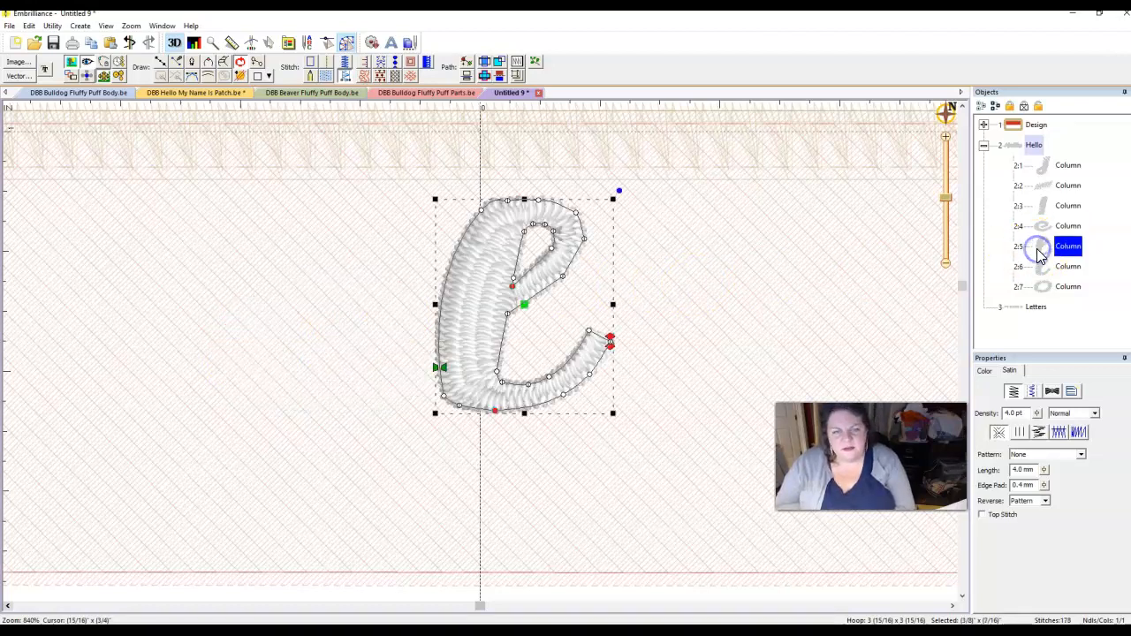
pyautogui.click(509, 203)
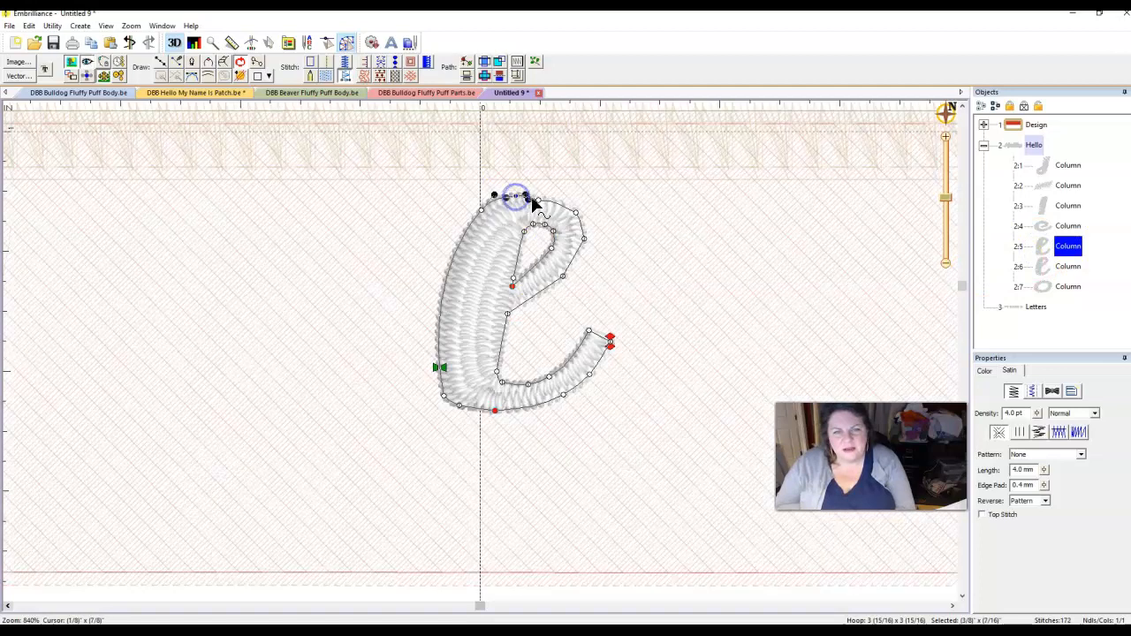
pyautogui.click(539, 198)
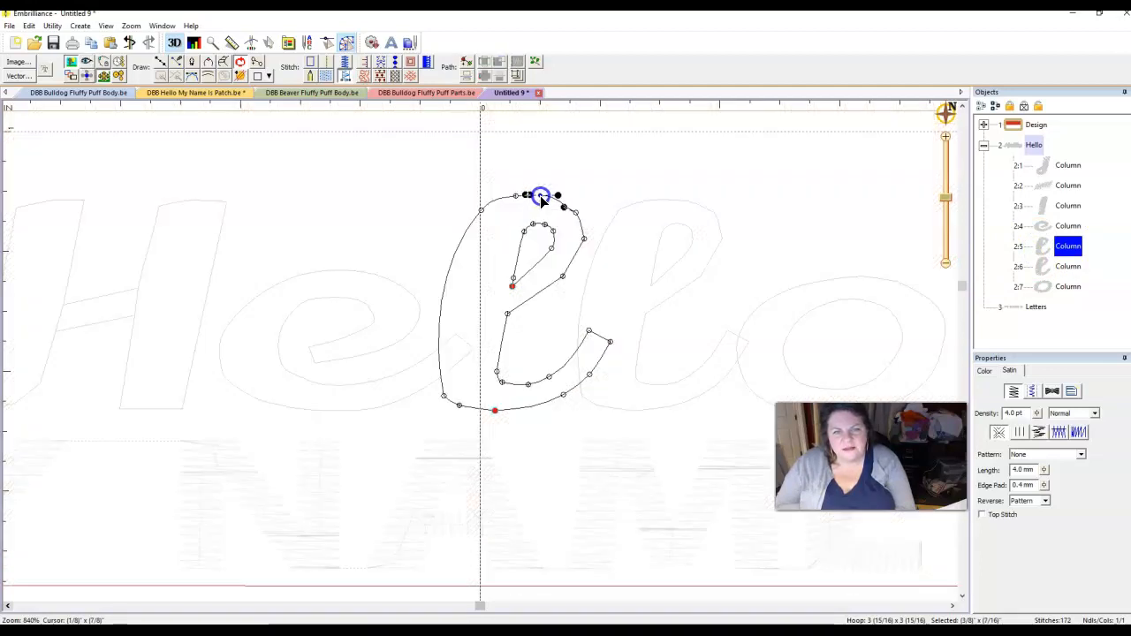
pyautogui.click(565, 207)
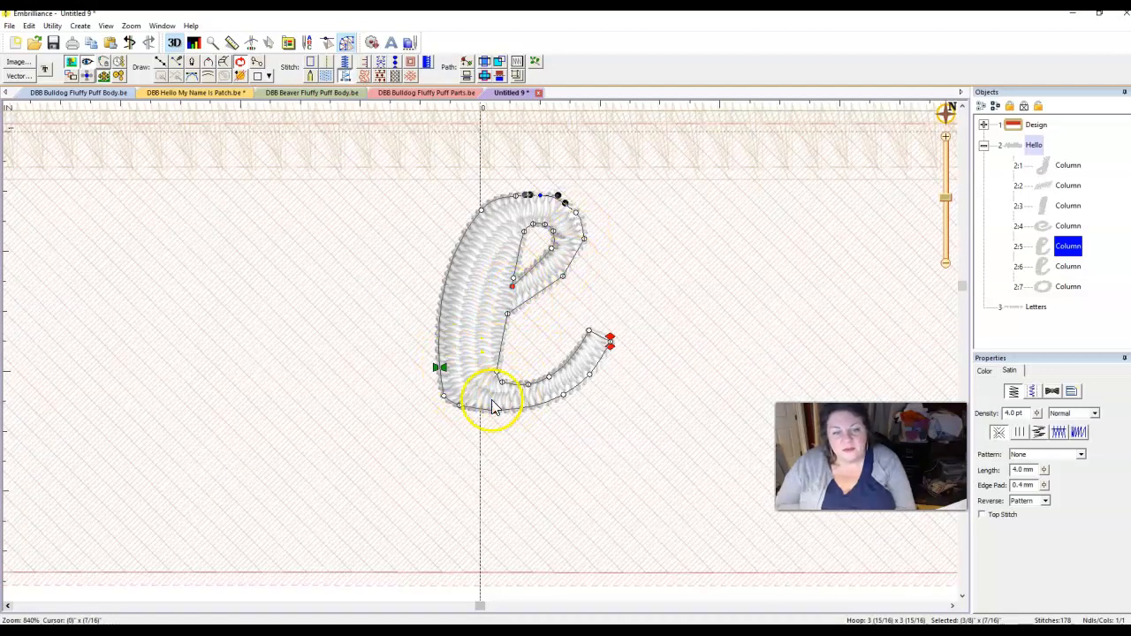
# Round the first l's lower left outer corner and fine-tune the node at the top of its loop
pyautogui.click(446, 399)
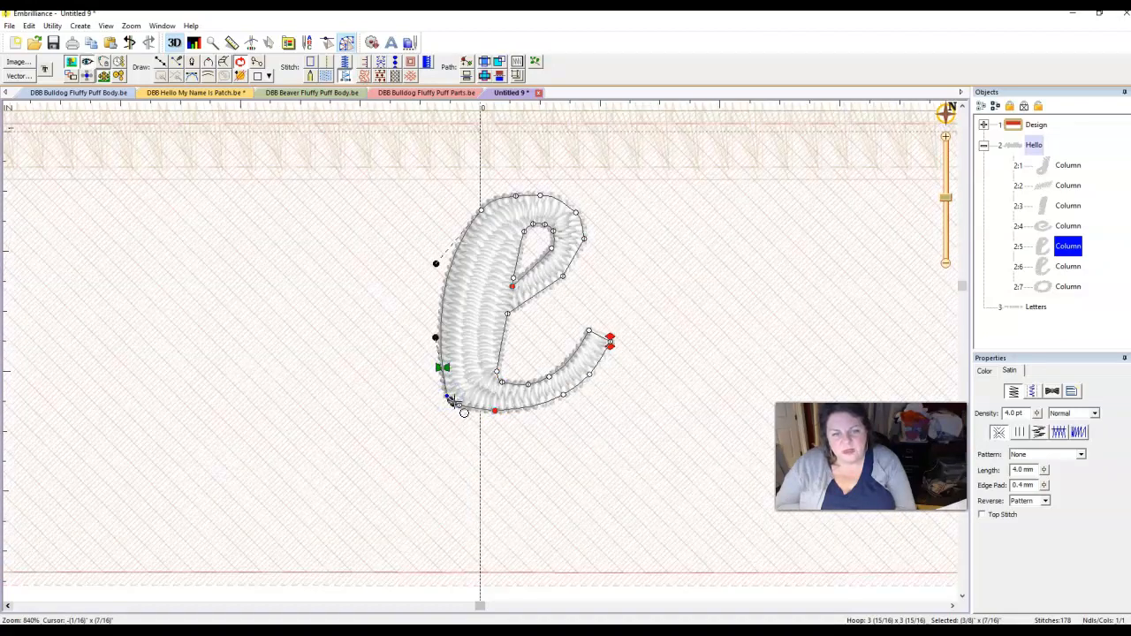
pyautogui.moveTo(448, 397); pyautogui.dragTo(446, 393)
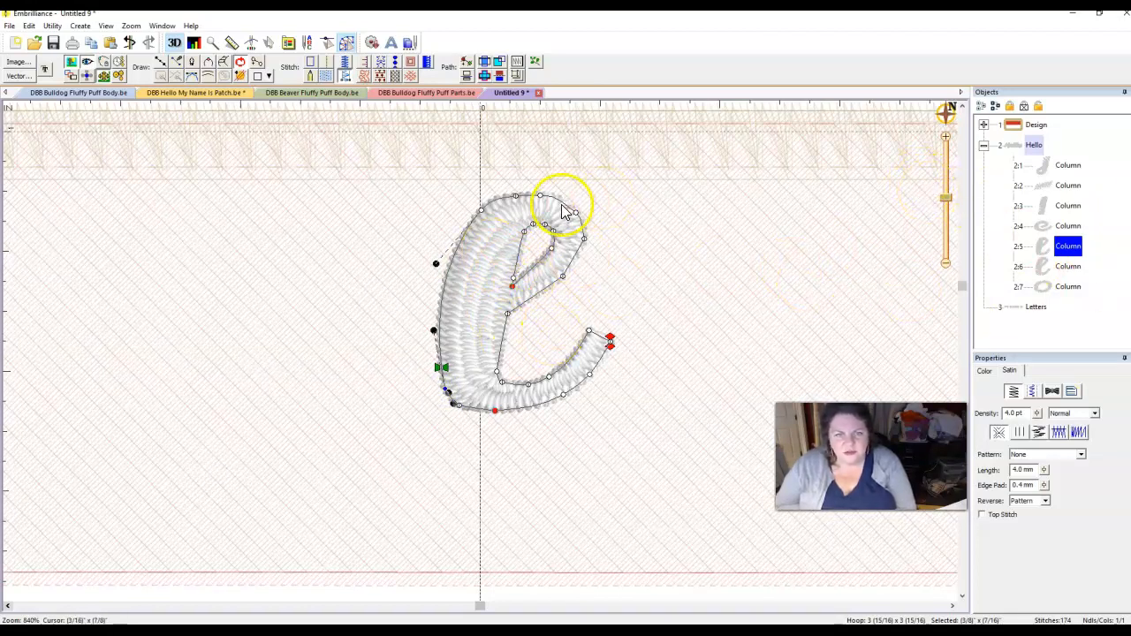
pyautogui.moveTo(517, 200)
pyautogui.mouseDown()
pyautogui.moveTo(542, 200)
pyautogui.moveTo(521, 198)
pyautogui.mouseUp()
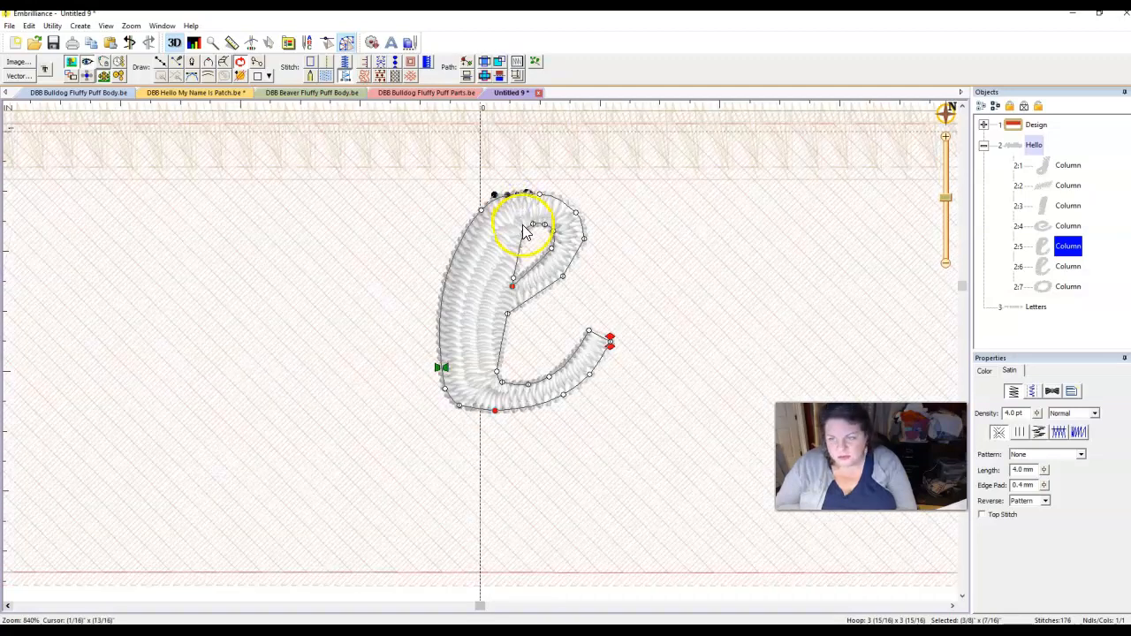
pyautogui.click(1081, 314)
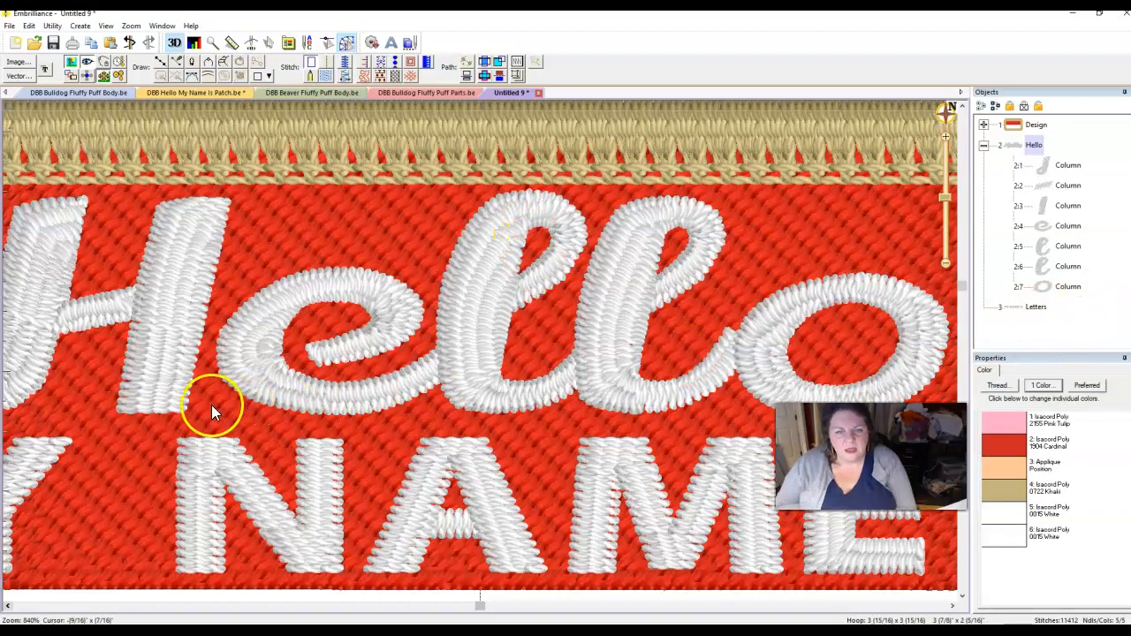
pyautogui.scroll(-2, 270, 289)
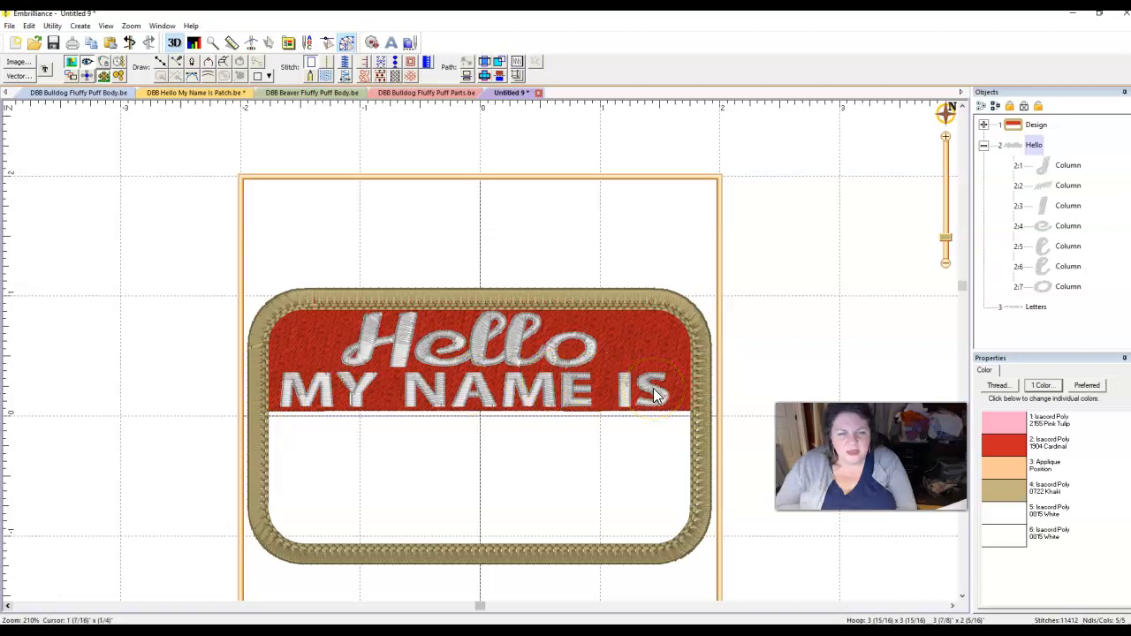
# Delete the leftover line object from the Design group
pyautogui.click(981, 107)
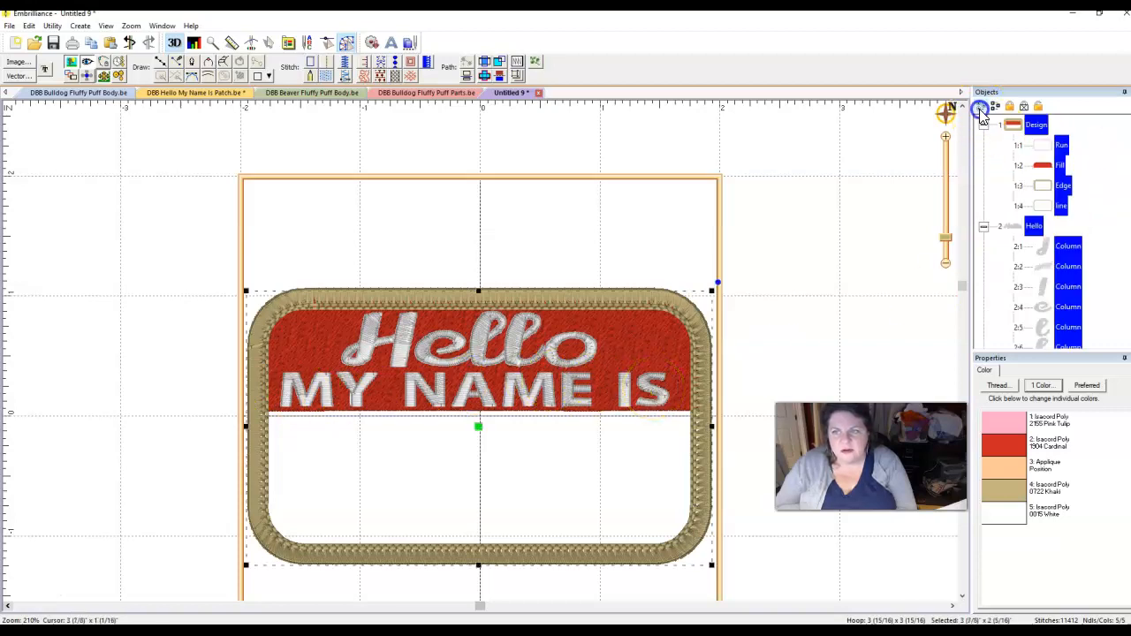
pyautogui.click(1032, 206)
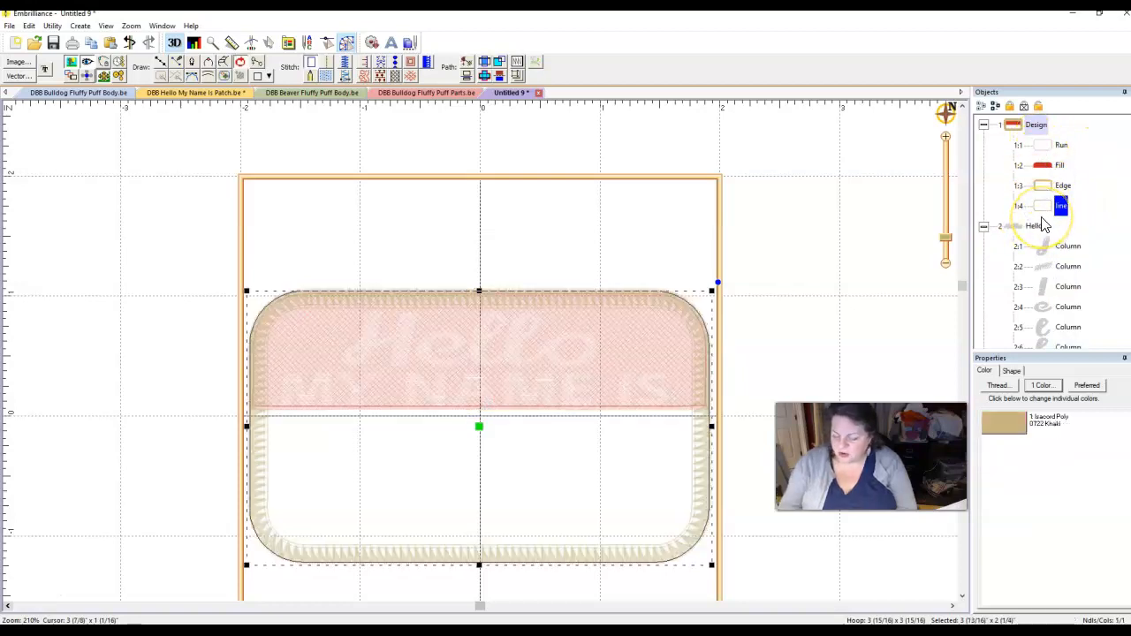
pyautogui.press('Delete')
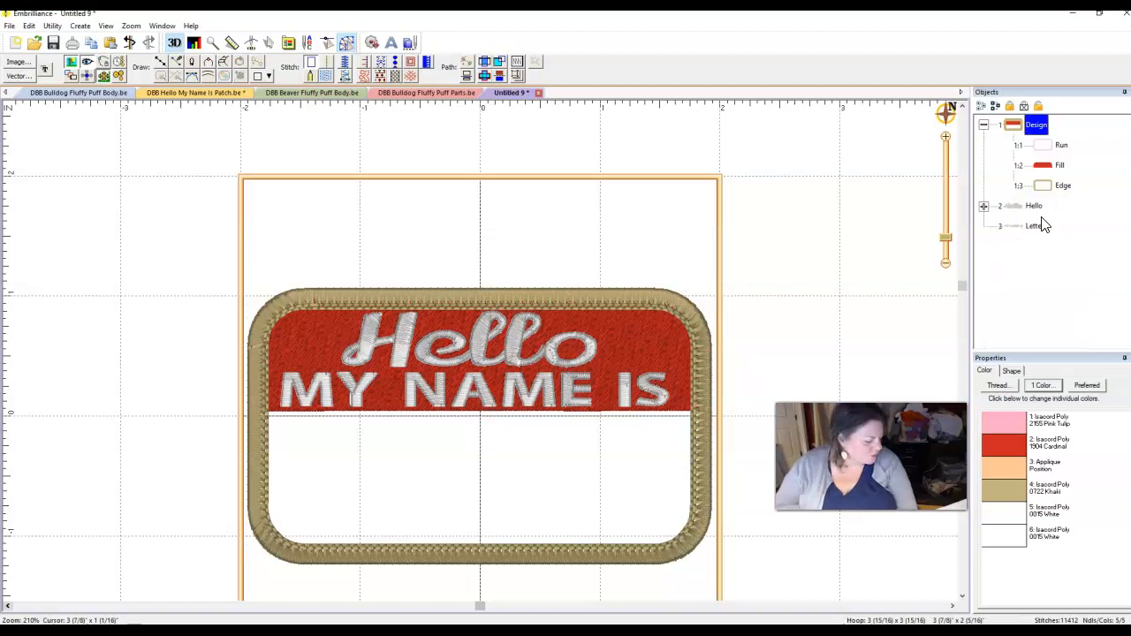
# Review the stitching order of the Run, Fill, Edge, Hello and Letters objects
pyautogui.click(1005, 131)
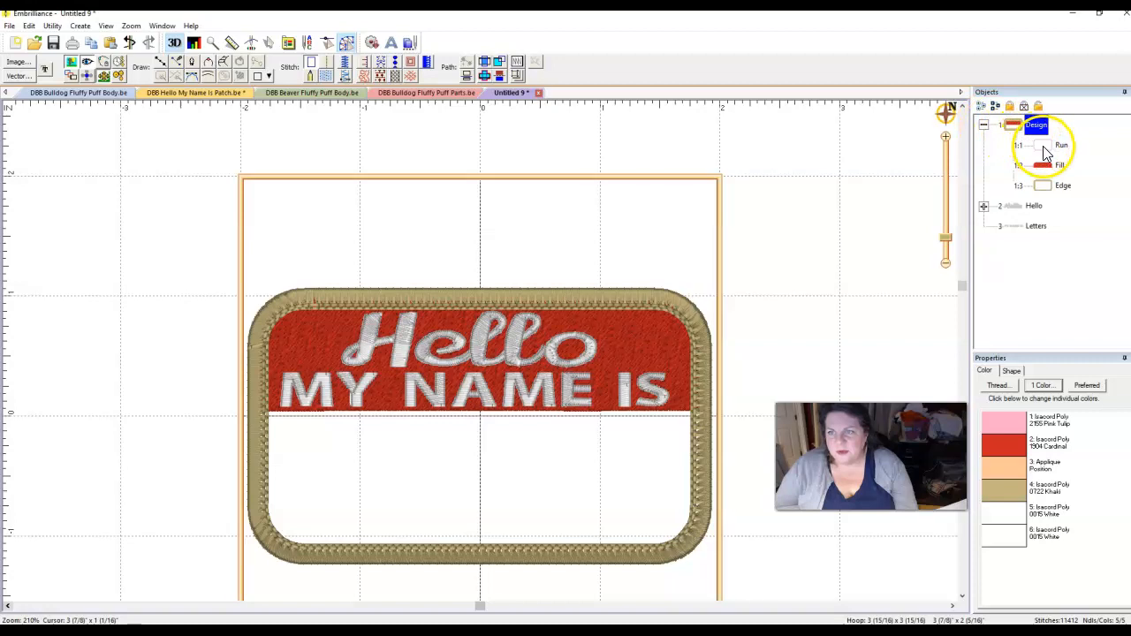
pyautogui.click(1044, 149)
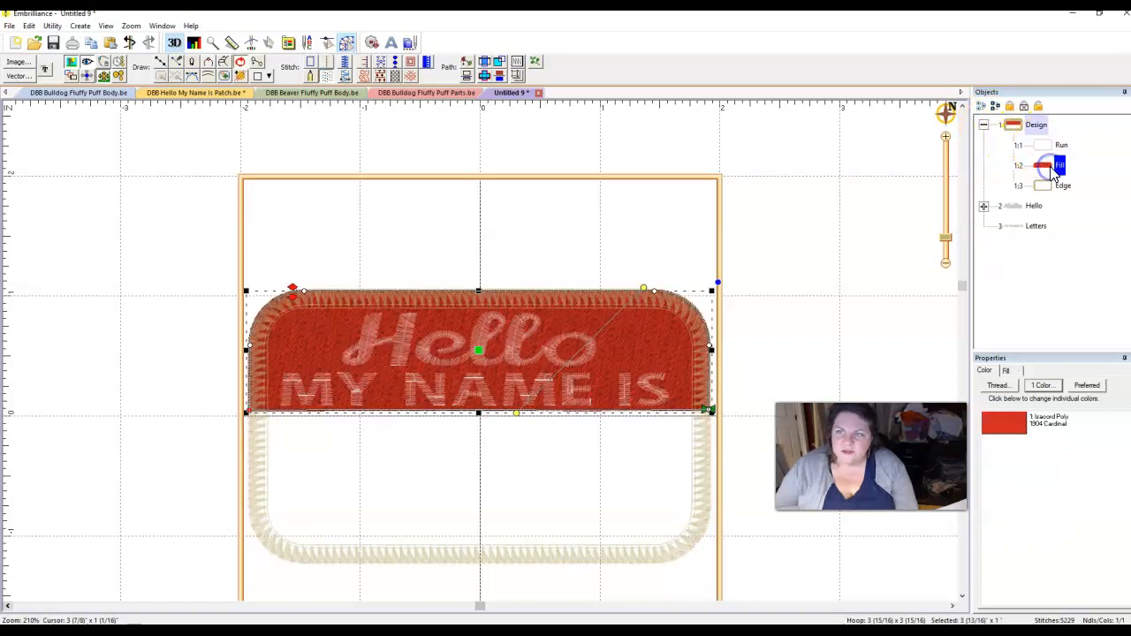
pyautogui.click(1047, 189)
pyautogui.click(1025, 209)
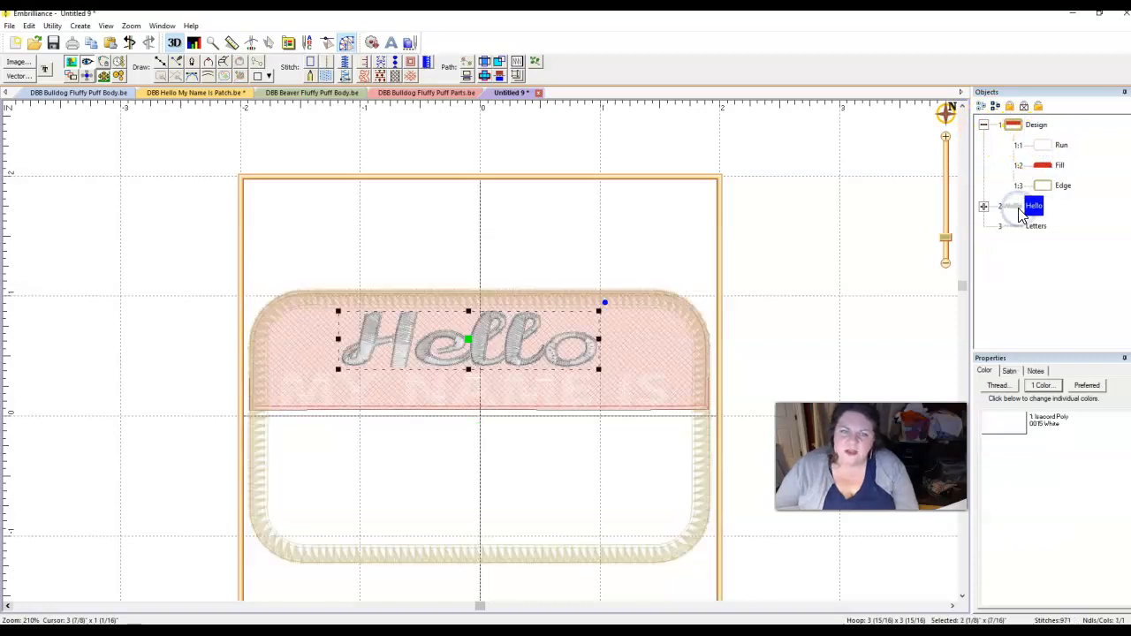
pyautogui.click(1015, 228)
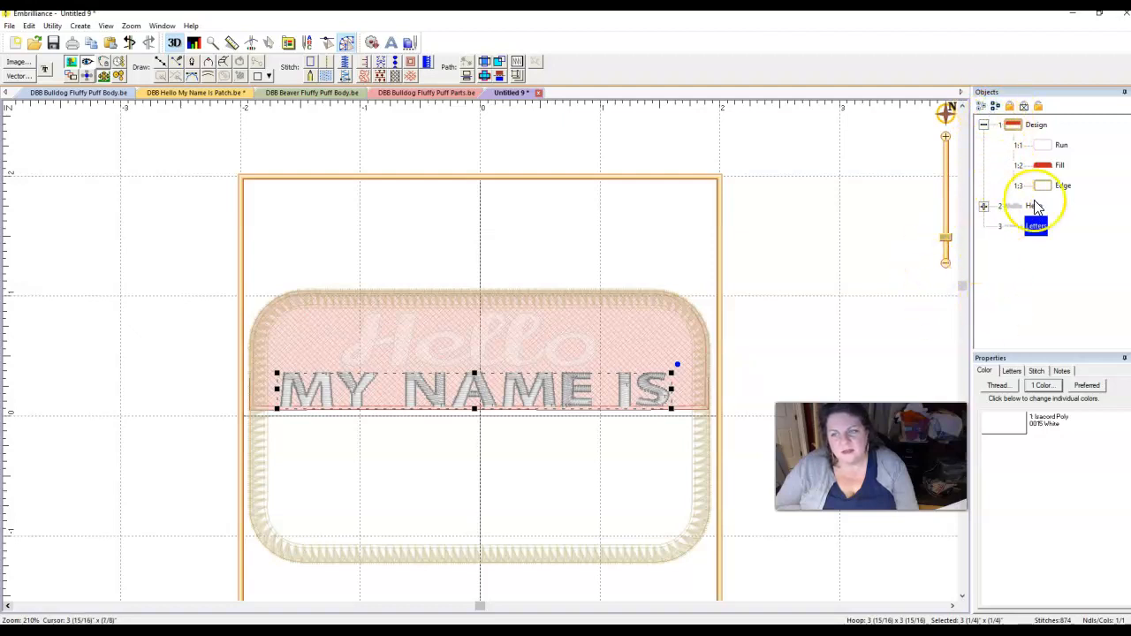
pyautogui.click(851, 234)
# Select the entire patch design and combine the Hello columns into the Design group
pyautogui.click(982, 107)
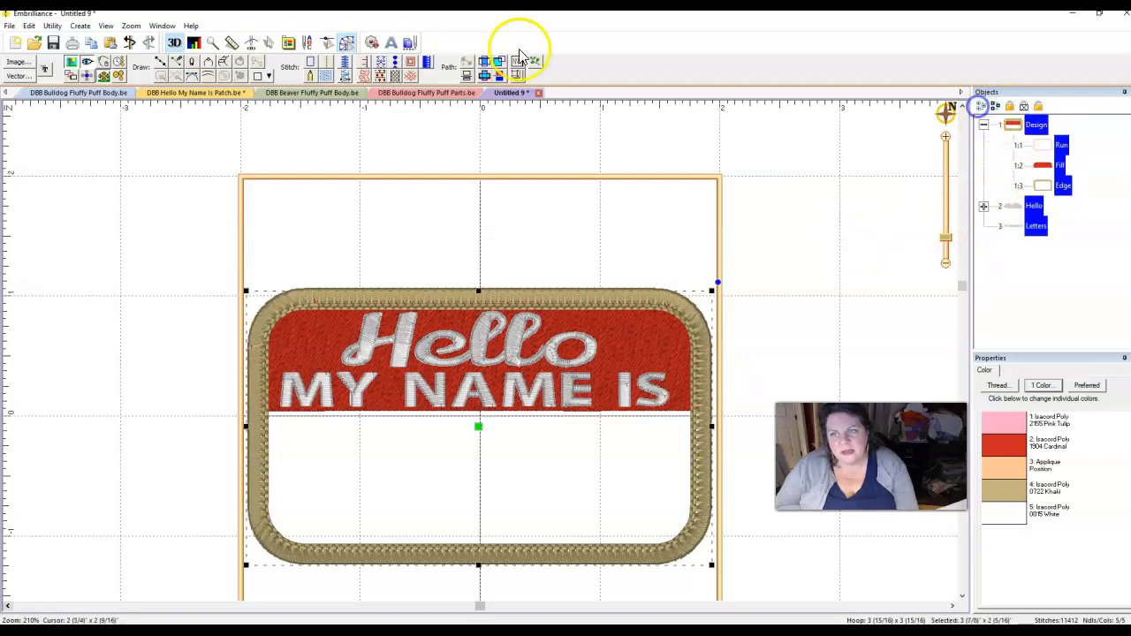
pyautogui.click(79, 26)
pyautogui.click(97, 52)
pyautogui.click(219, 80)
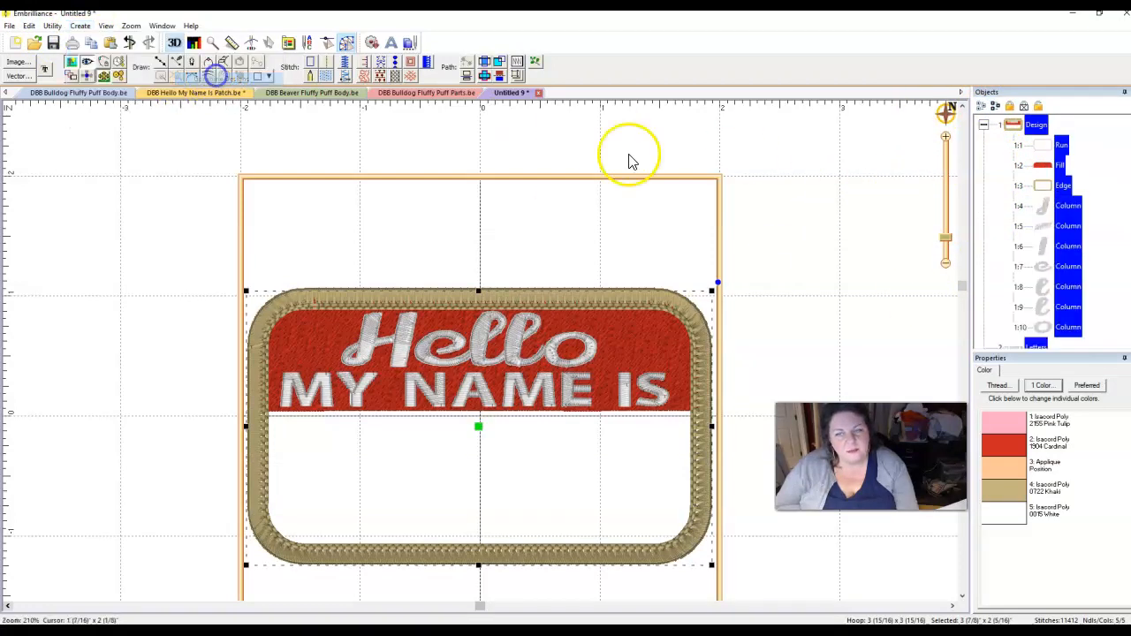
pyautogui.scroll(-1, 1083, 247)
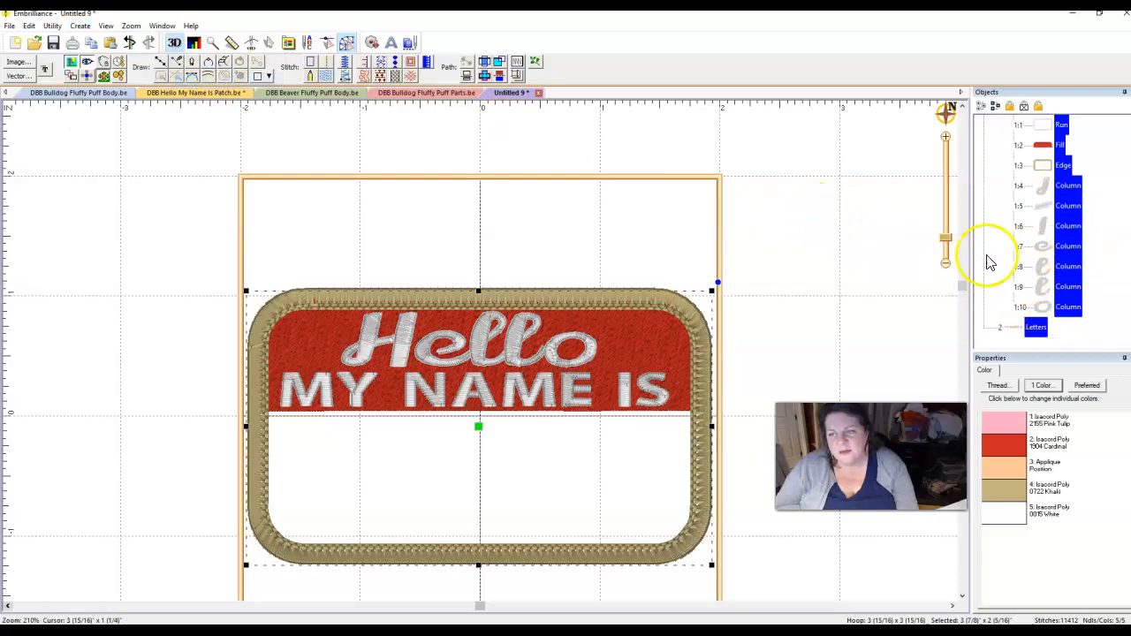
# Convert the MY NAME IS lettering to objects
pyautogui.click(1015, 331)
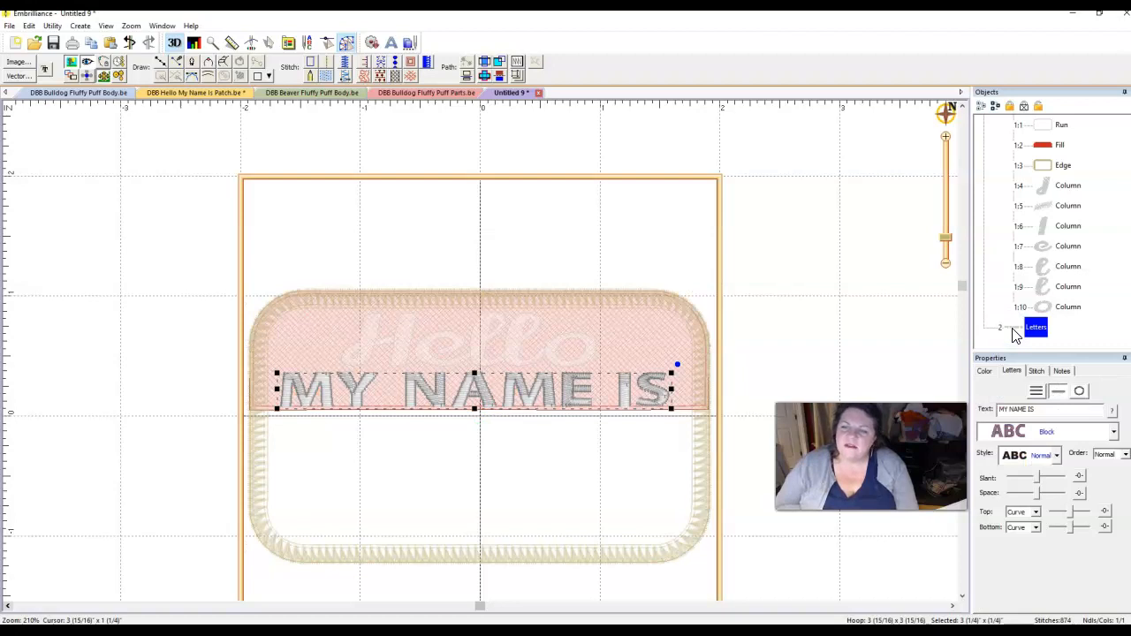
pyautogui.rightClick(1014, 332)
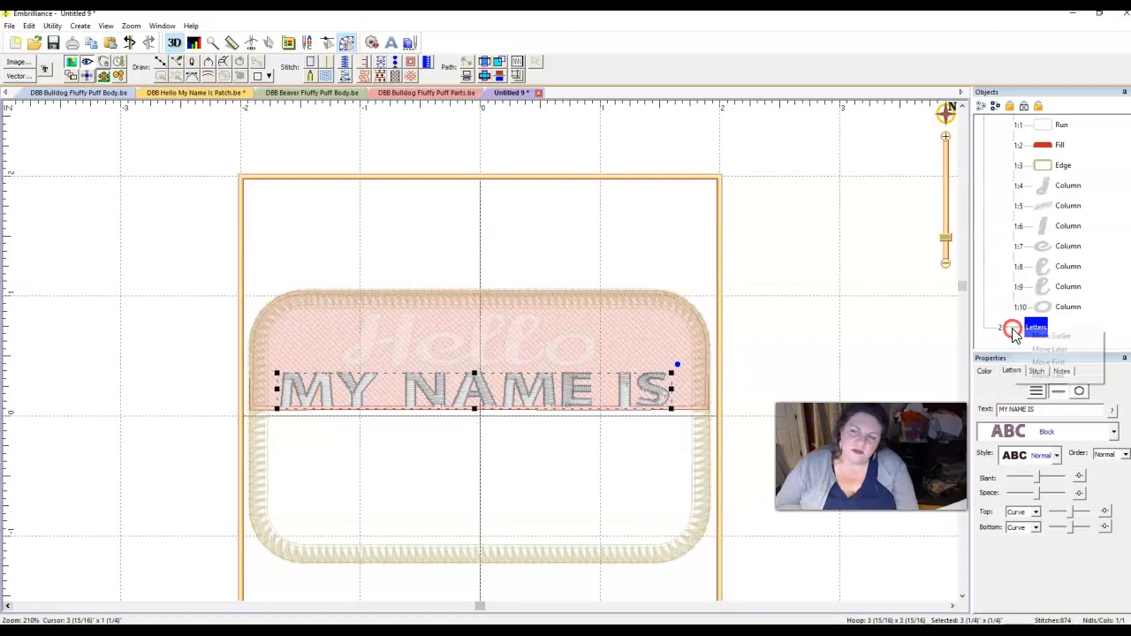
pyautogui.rightClick(658, 395)
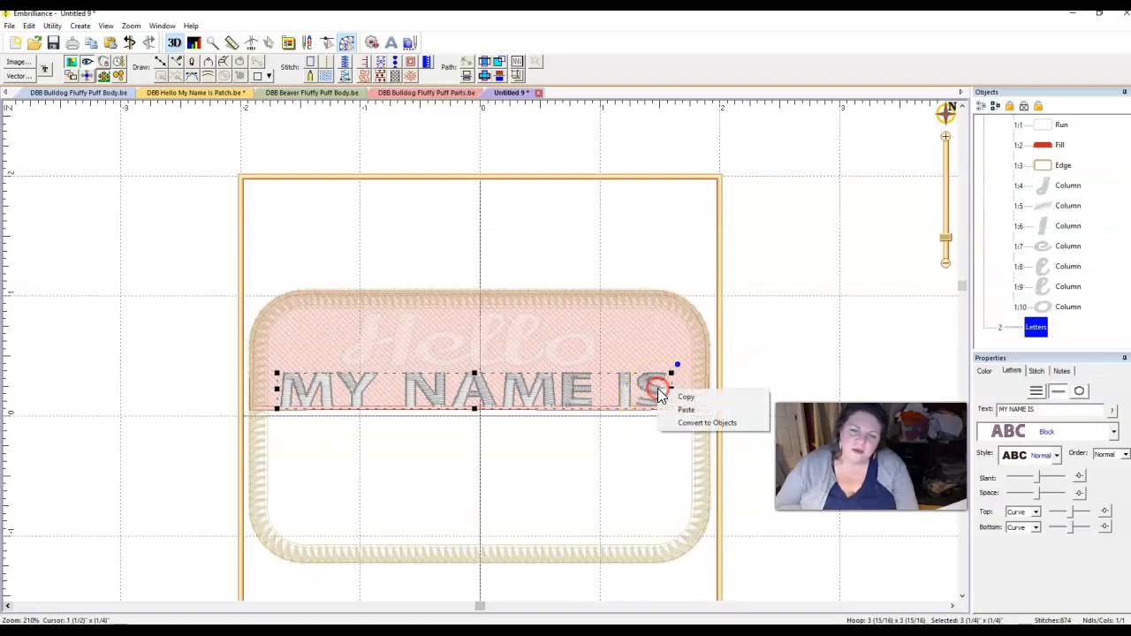
pyautogui.click(712, 425)
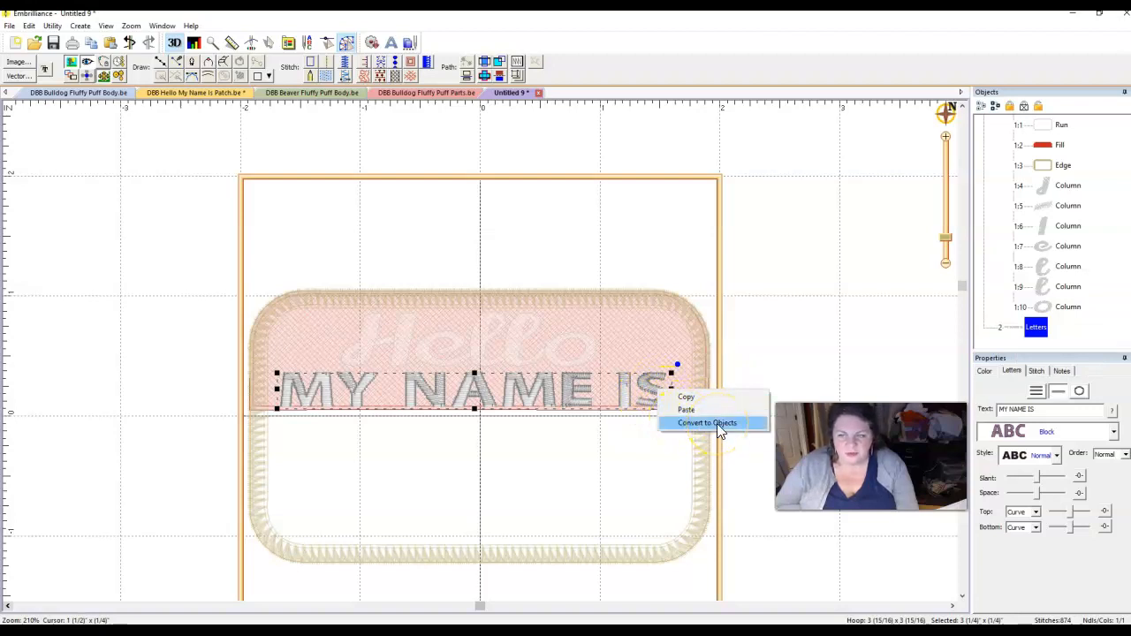
pyautogui.click(716, 423)
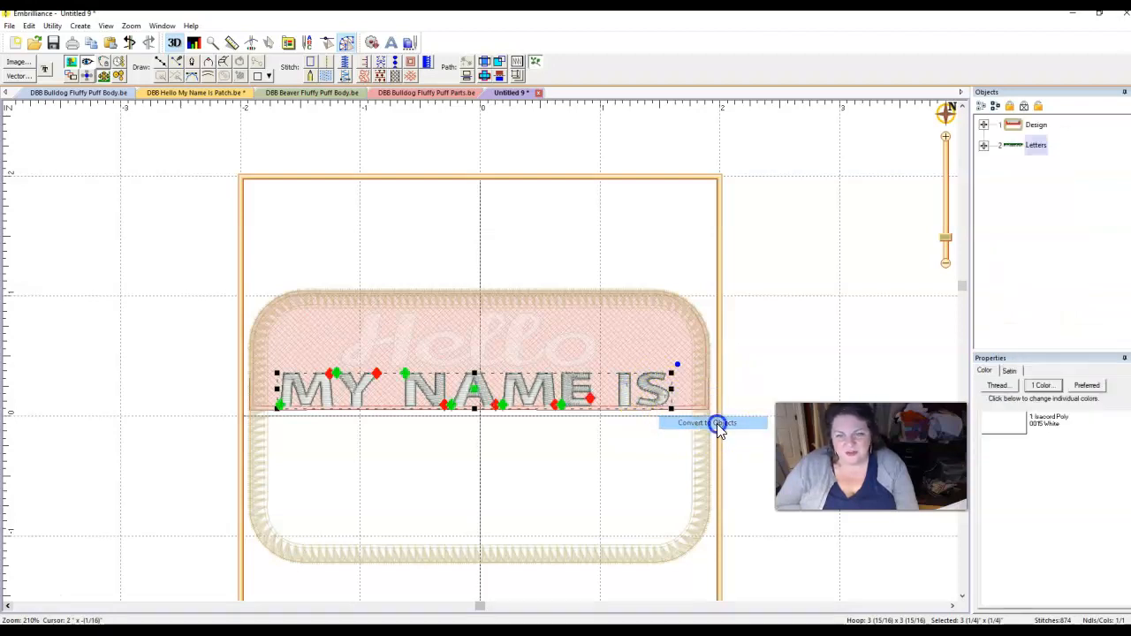
# Delete all the Outline and line objects from the converted MY NAME IS Letters group, keeping only the column objects
pyautogui.click(986, 145)
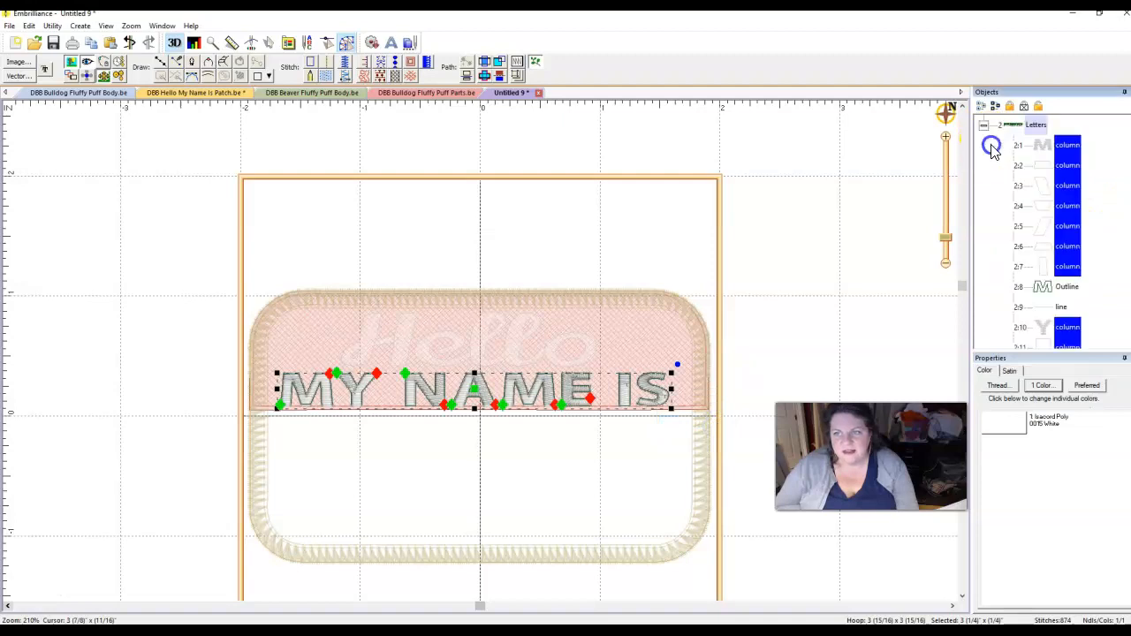
pyautogui.rightClick(655, 397)
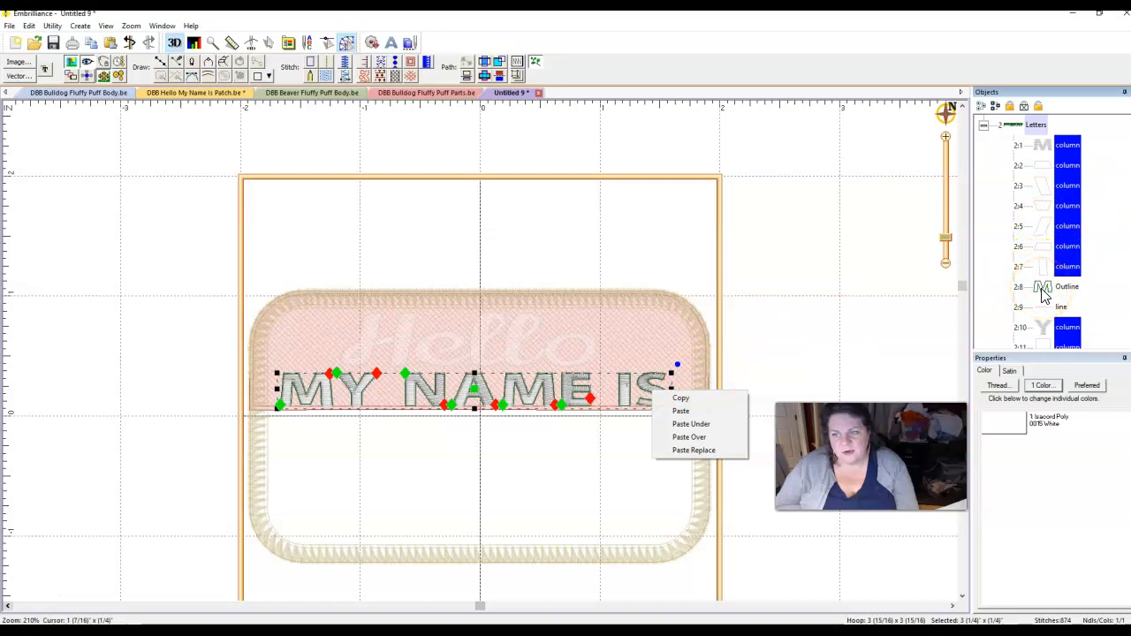
pyautogui.click(1044, 294)
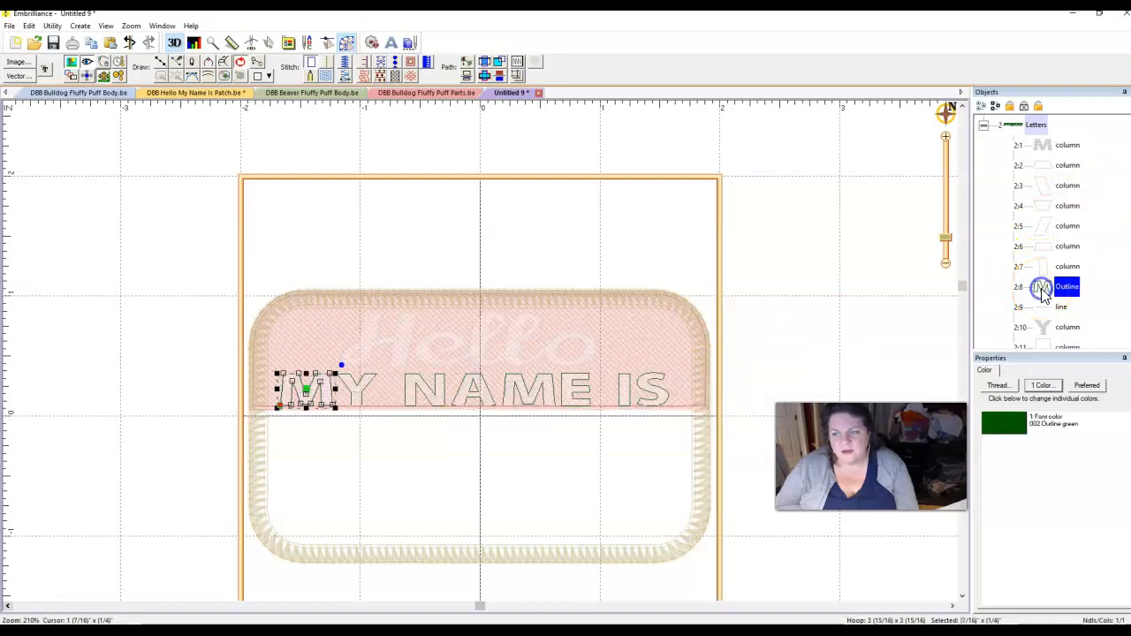
pyautogui.scroll(-3, 1043, 296)
pyautogui.keyDown('ctrl'); pyautogui.click(1054, 207); pyautogui.keyUp('ctrl')
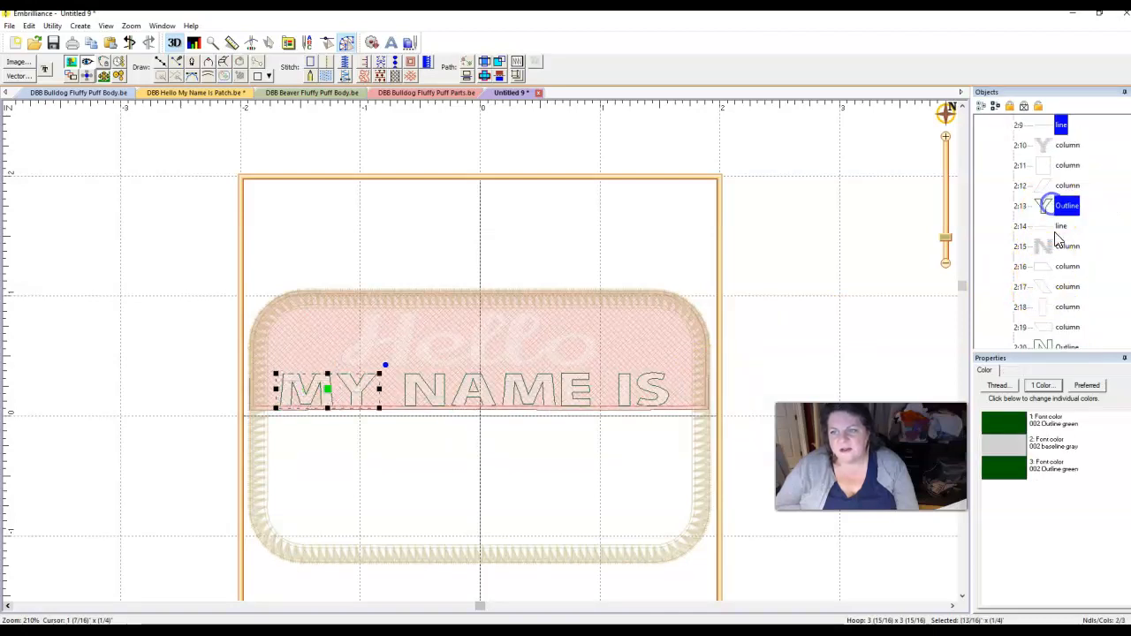
pyautogui.keyDown('ctrl'); pyautogui.click(1056, 228); pyautogui.keyUp('ctrl')
pyautogui.scroll(-2, 1061, 240)
pyautogui.keyDown('ctrl'); pyautogui.click(1056, 226); pyautogui.keyUp('ctrl')
pyautogui.keyDown('ctrl'); pyautogui.click(1059, 249); pyautogui.keyUp('ctrl')
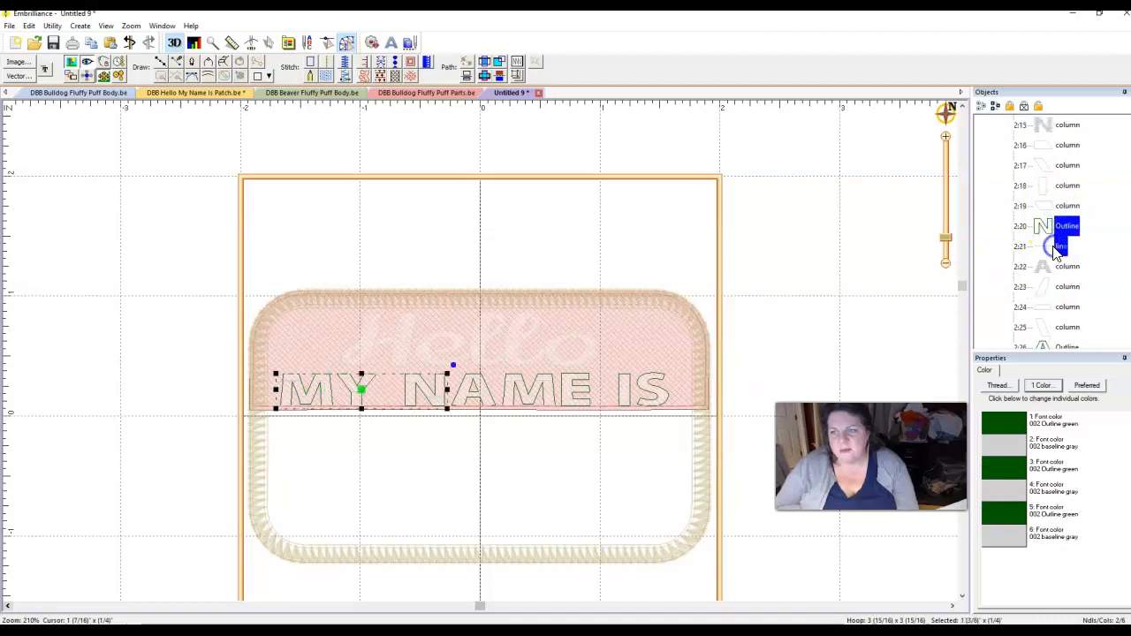
pyautogui.scroll(-2, 1056, 241)
pyautogui.keyDown('ctrl'); pyautogui.click(1054, 228); pyautogui.keyUp('ctrl')
pyautogui.keyDown('ctrl'); pyautogui.click(1060, 247); pyautogui.keyUp('ctrl')
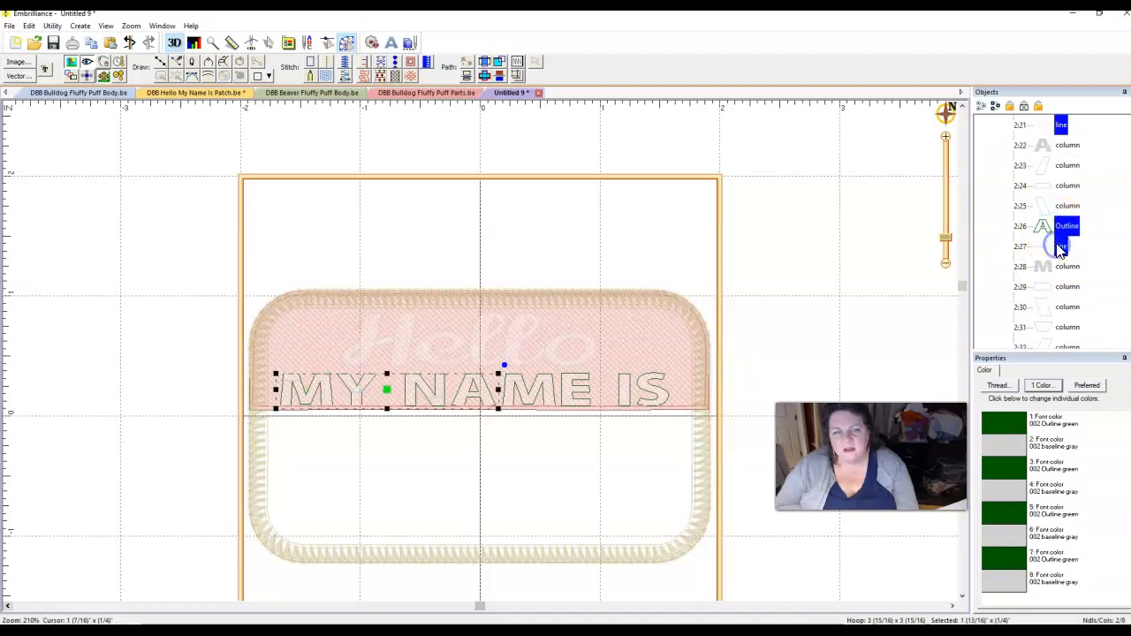
pyautogui.scroll(-3, 1060, 248)
pyautogui.keyDown('ctrl'); pyautogui.click(1062, 228); pyautogui.keyUp('ctrl')
pyautogui.keyDown('ctrl'); pyautogui.click(1061, 246); pyautogui.keyUp('ctrl')
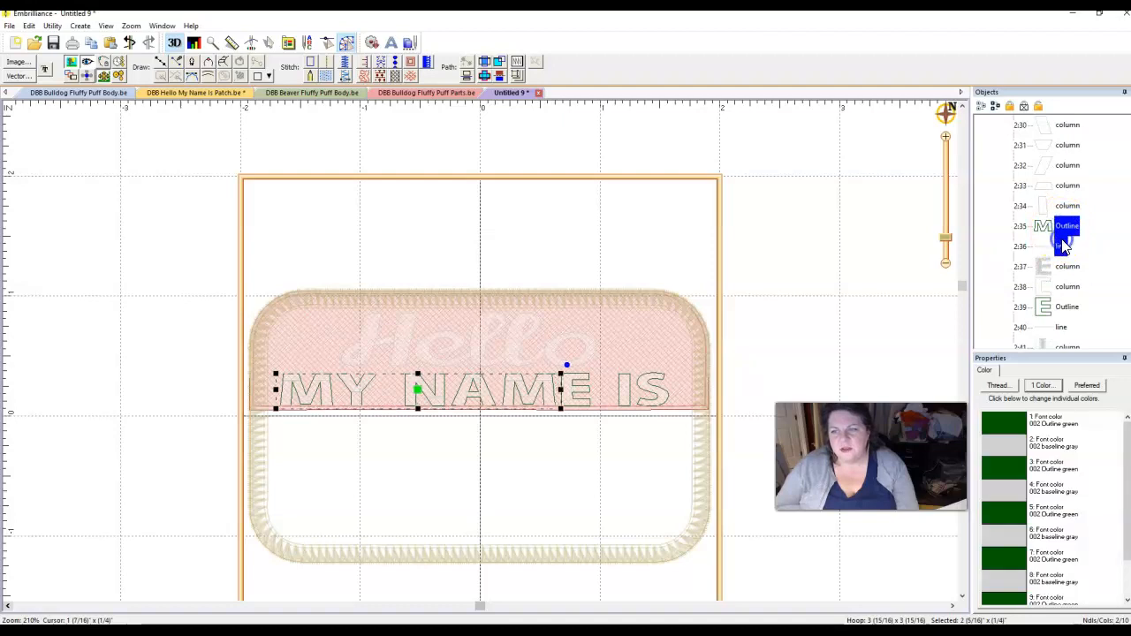
pyautogui.scroll(-2, 1060, 230)
pyautogui.keyDown('ctrl'); pyautogui.click(1061, 188); pyautogui.keyUp('ctrl')
pyautogui.keyDown('ctrl'); pyautogui.click(1066, 246); pyautogui.keyUp('ctrl')
pyautogui.keyDown('ctrl'); pyautogui.click(1061, 266); pyautogui.keyUp('ctrl')
pyautogui.keyDown('ctrl'); pyautogui.click(1066, 306); pyautogui.keyUp('ctrl')
pyautogui.keyDown('ctrl'); pyautogui.click(1064, 327); pyautogui.keyUp('ctrl')
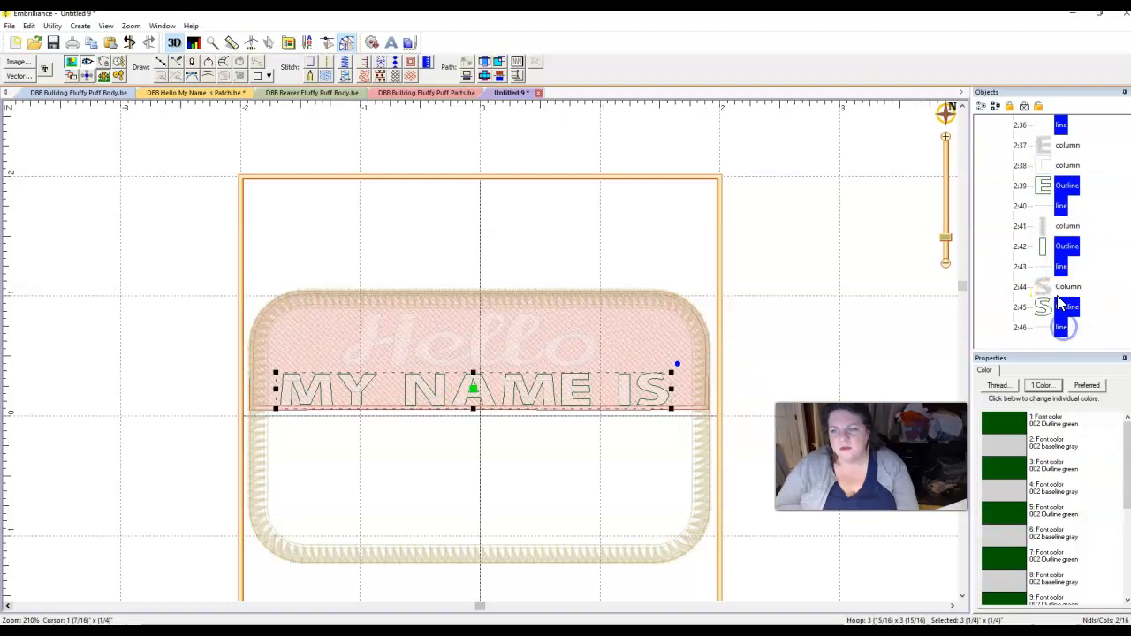
pyautogui.keyDown('ctrl'); pyautogui.click(1043, 300); pyautogui.keyUp('ctrl')
pyautogui.press('Delete')
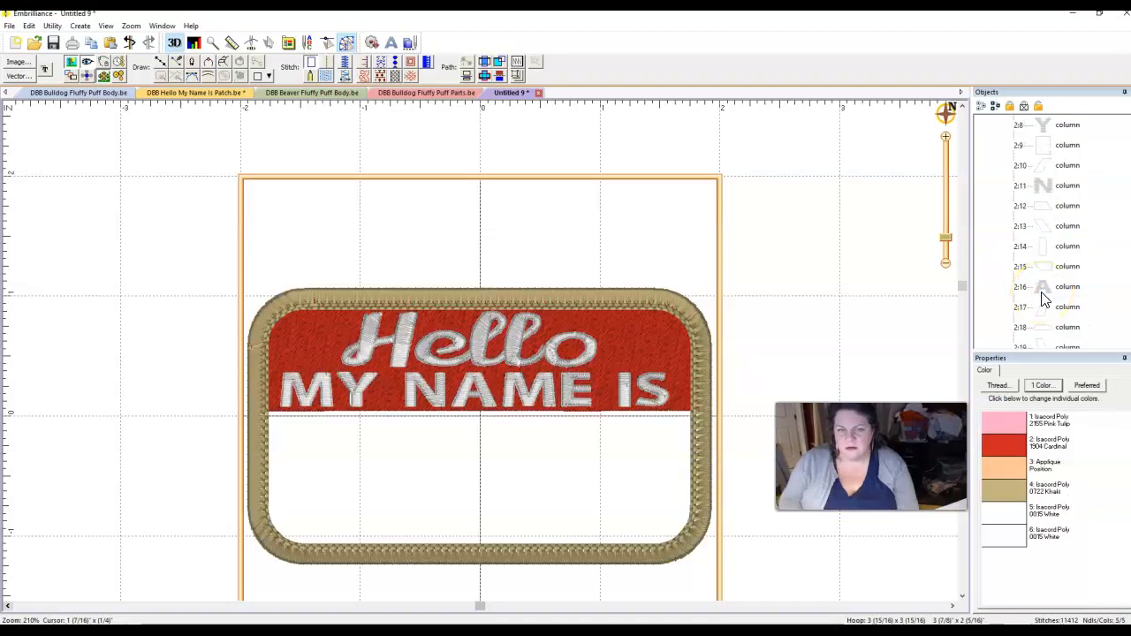
# Select all the objects of the patch and combine the MY NAME IS columns into the Design group
pyautogui.scroll(-8, 1045, 296)
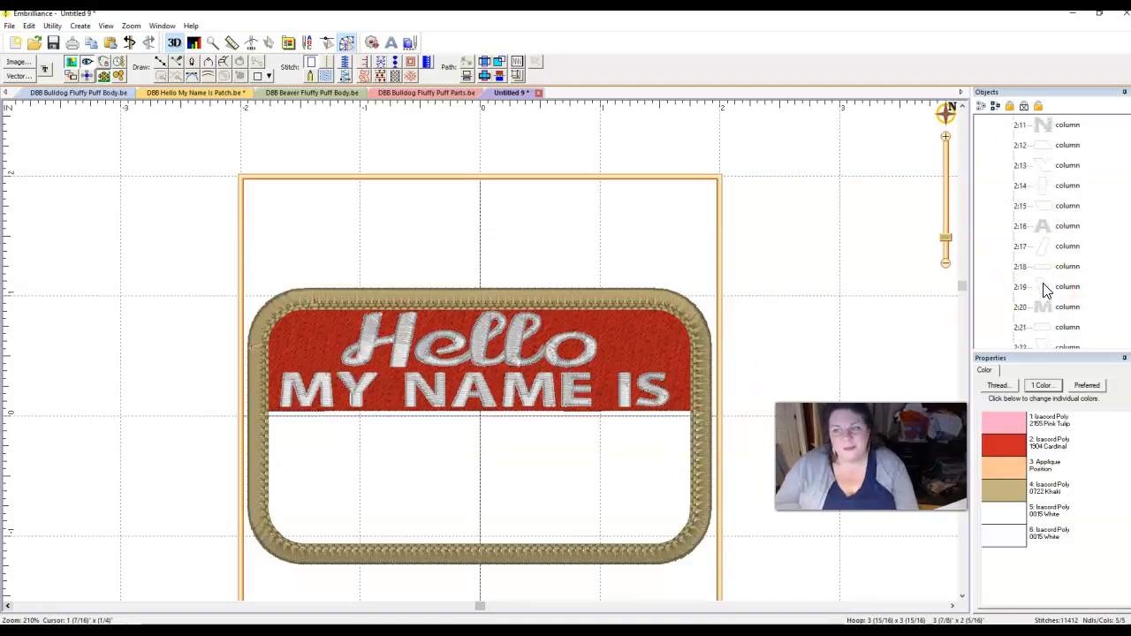
pyautogui.scroll(10, 1039, 310)
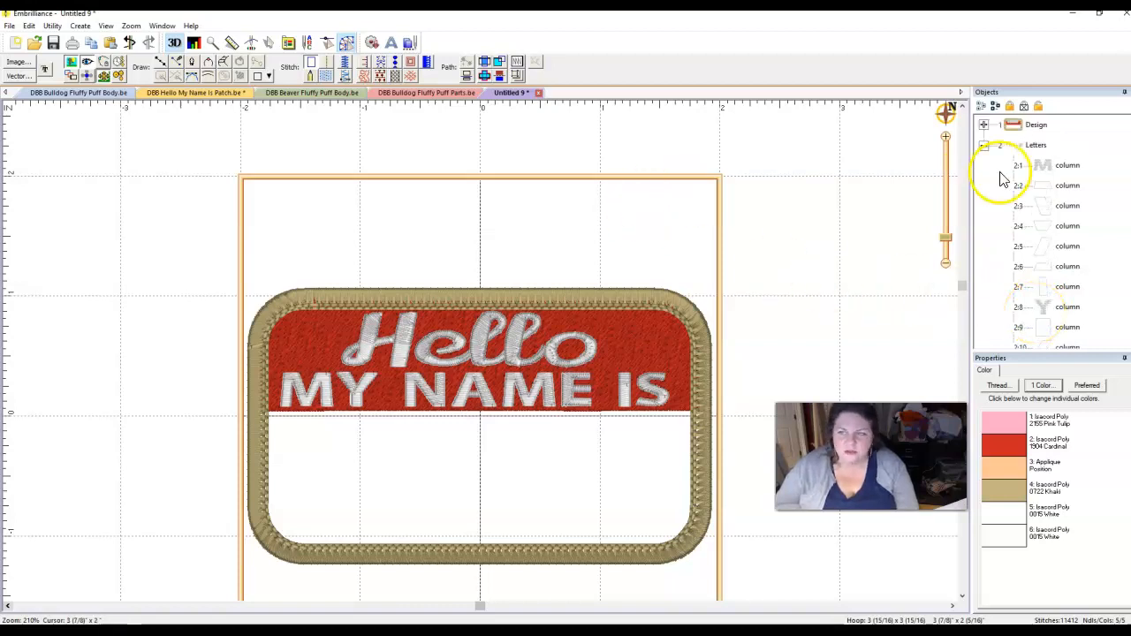
pyautogui.click(981, 108)
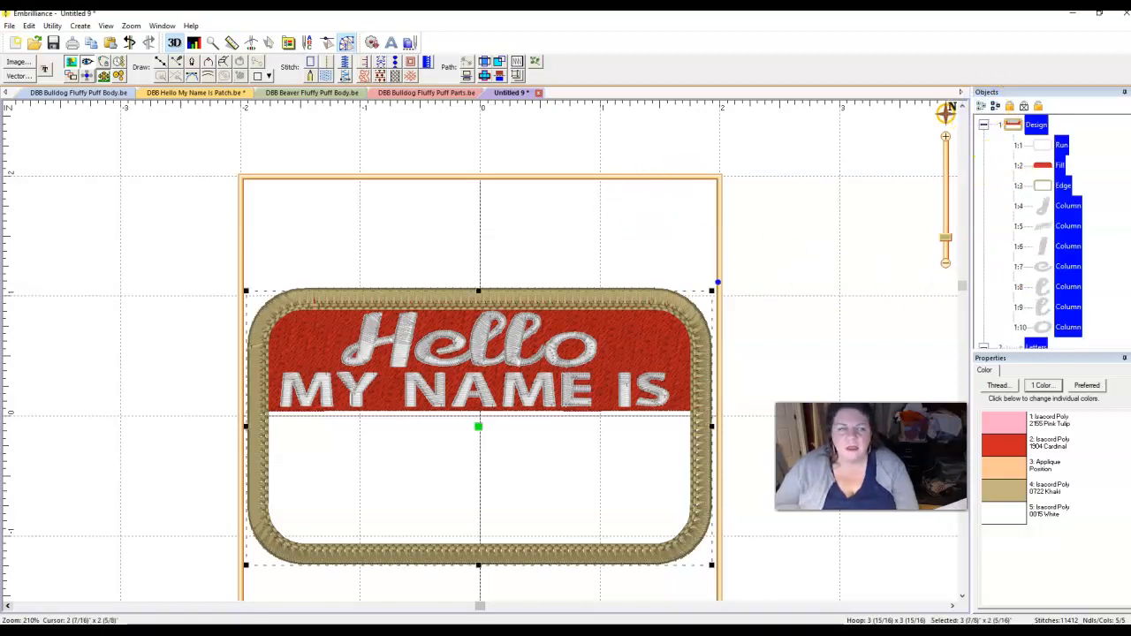
pyautogui.click(81, 26)
pyautogui.click(141, 51)
pyautogui.click(212, 76)
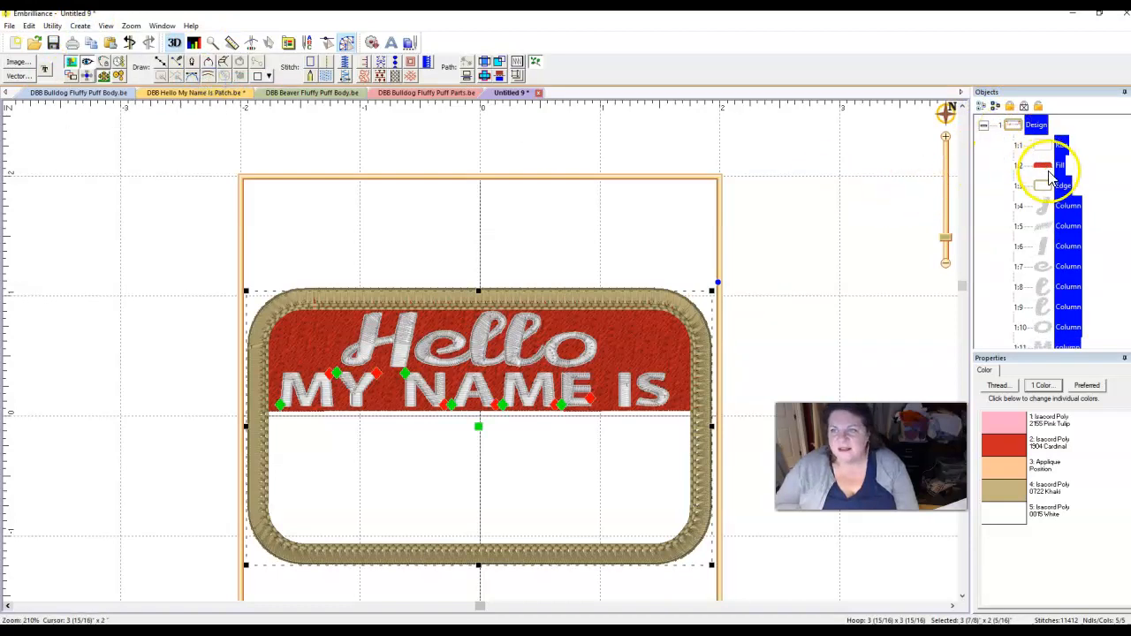
pyautogui.scroll(-10, 1052, 203)
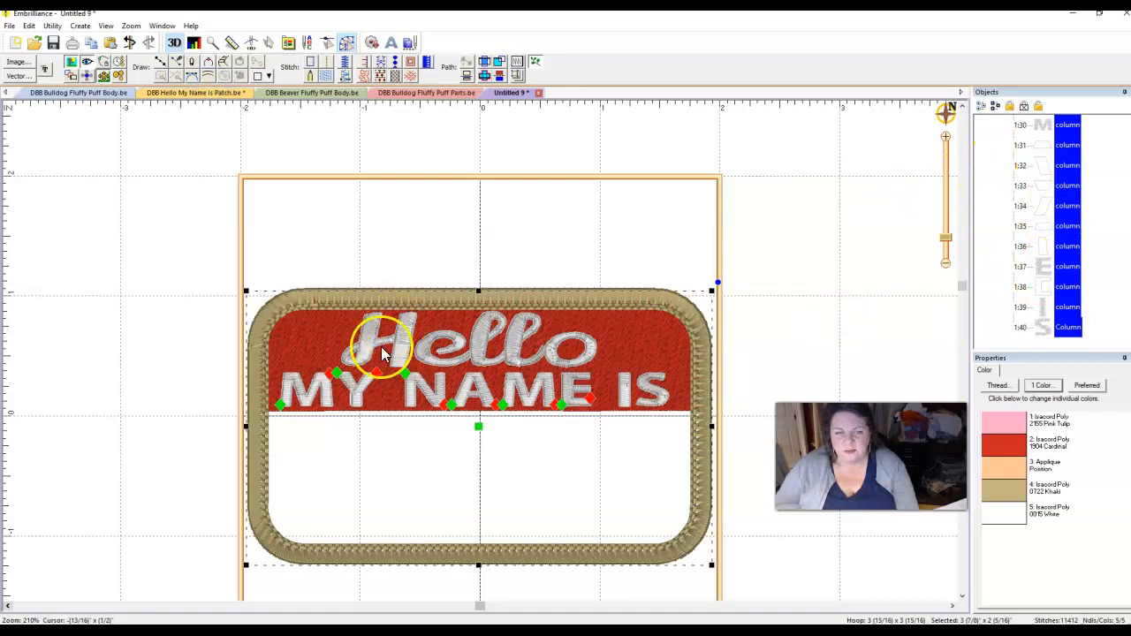
pyautogui.scroll(6, 1087, 221)
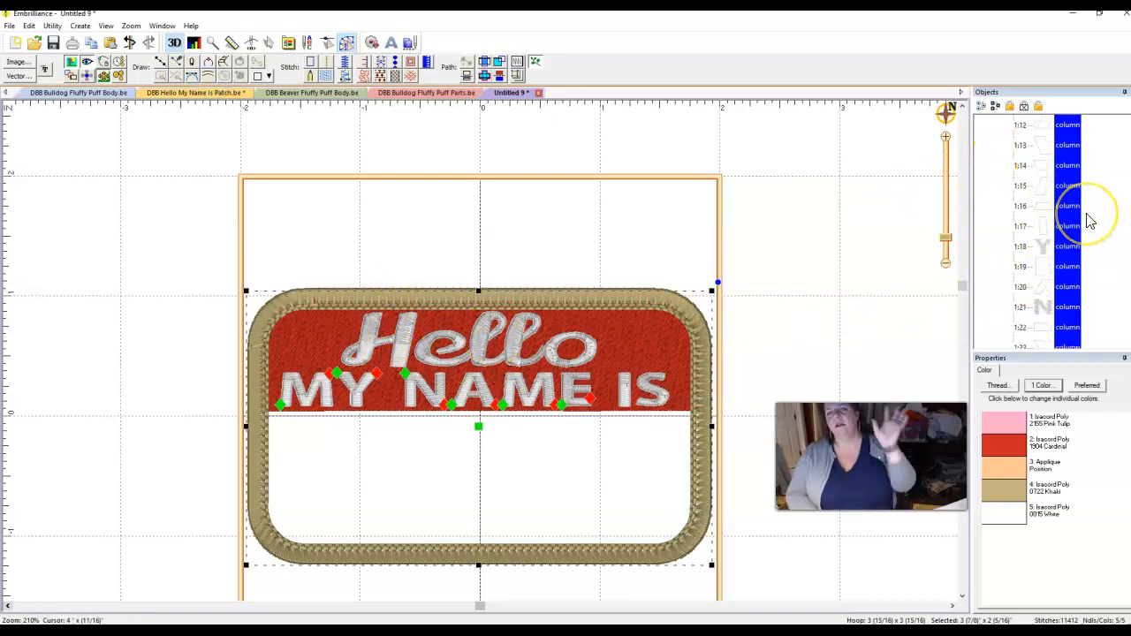
pyautogui.scroll(5, 1091, 221)
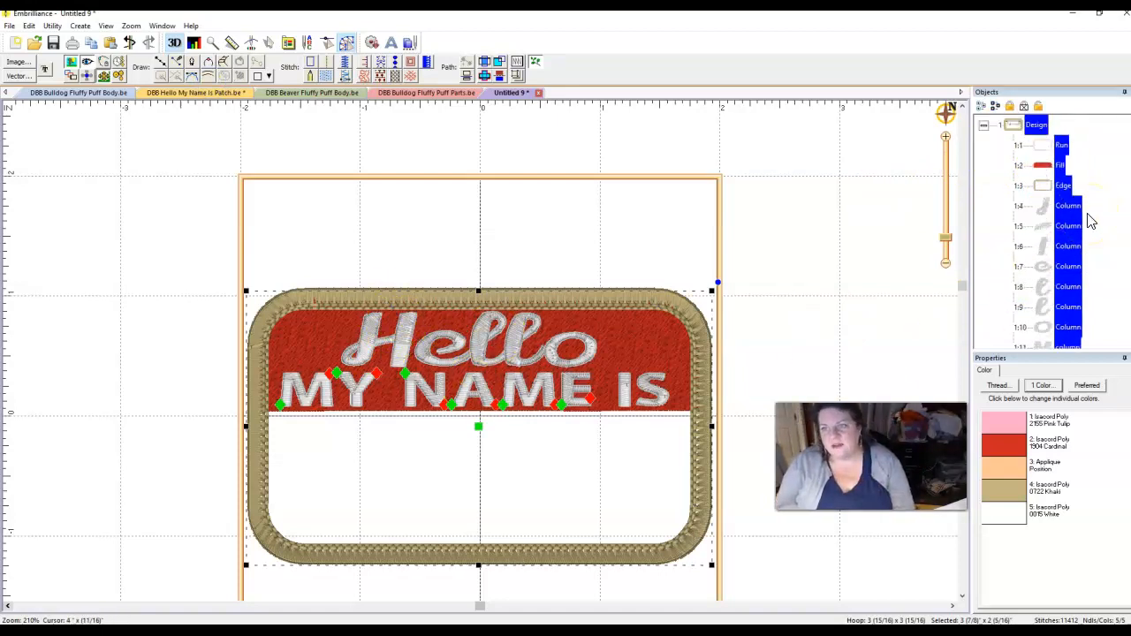
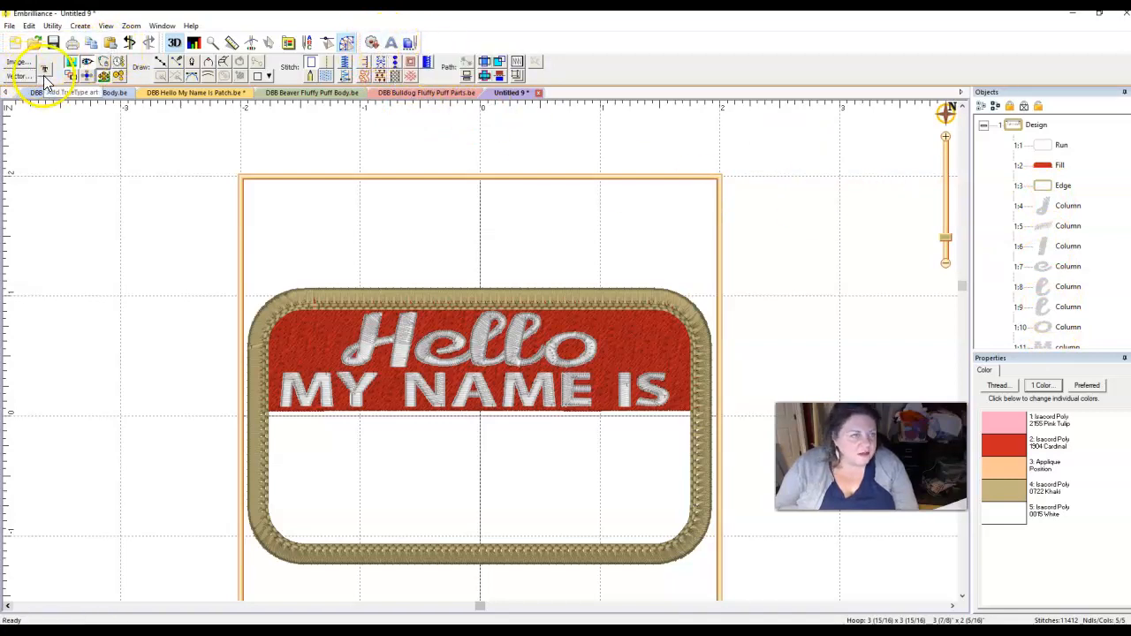
# Add a single-line lettering object in the Bold Cursive font with a first name as its text
pyautogui.click(389, 49)
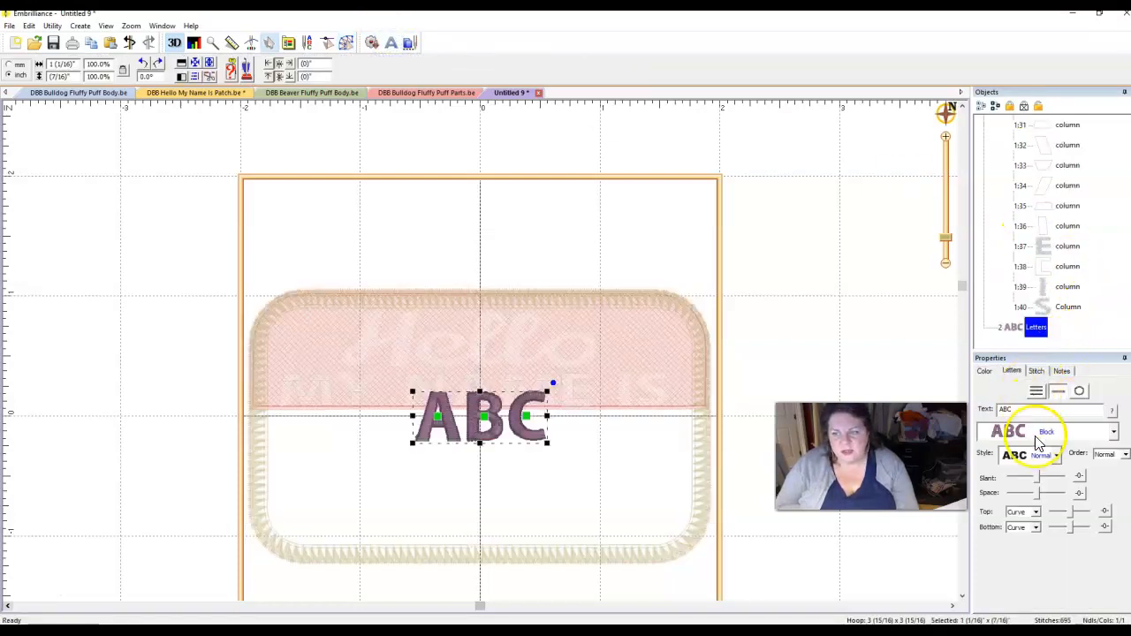
pyautogui.click(1048, 433)
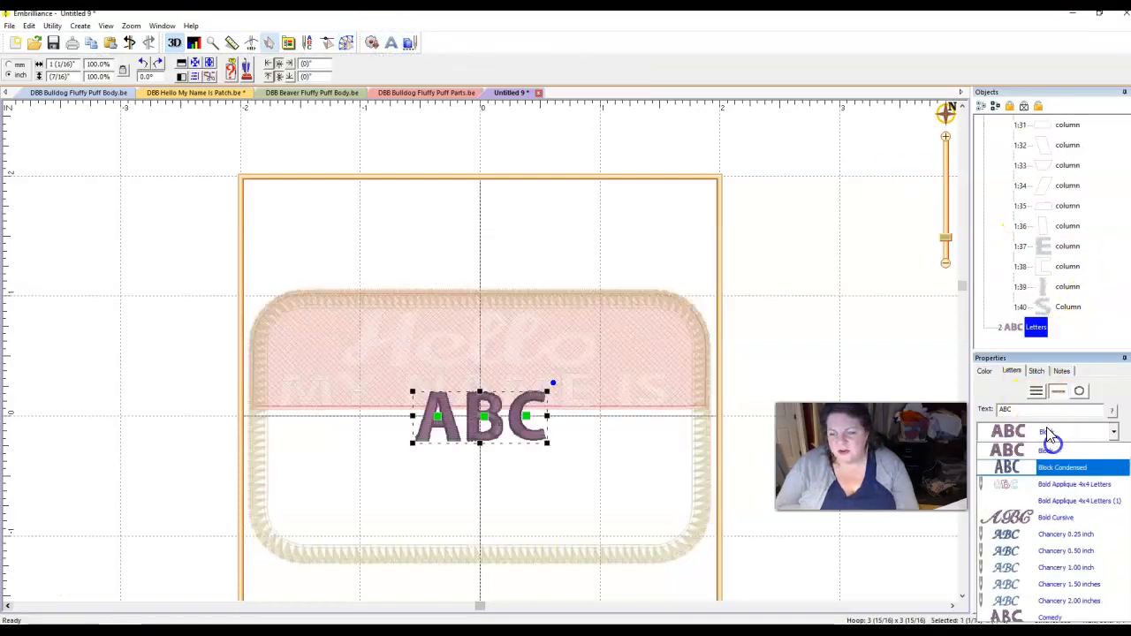
pyautogui.click(1072, 522)
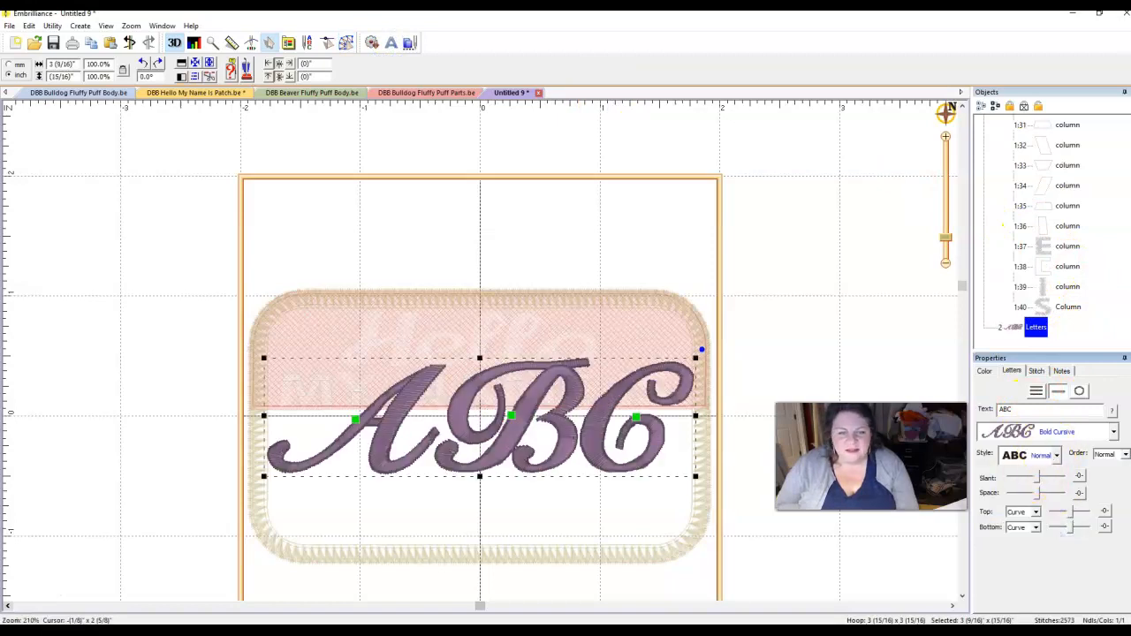
pyautogui.doubleClick(1006, 409)
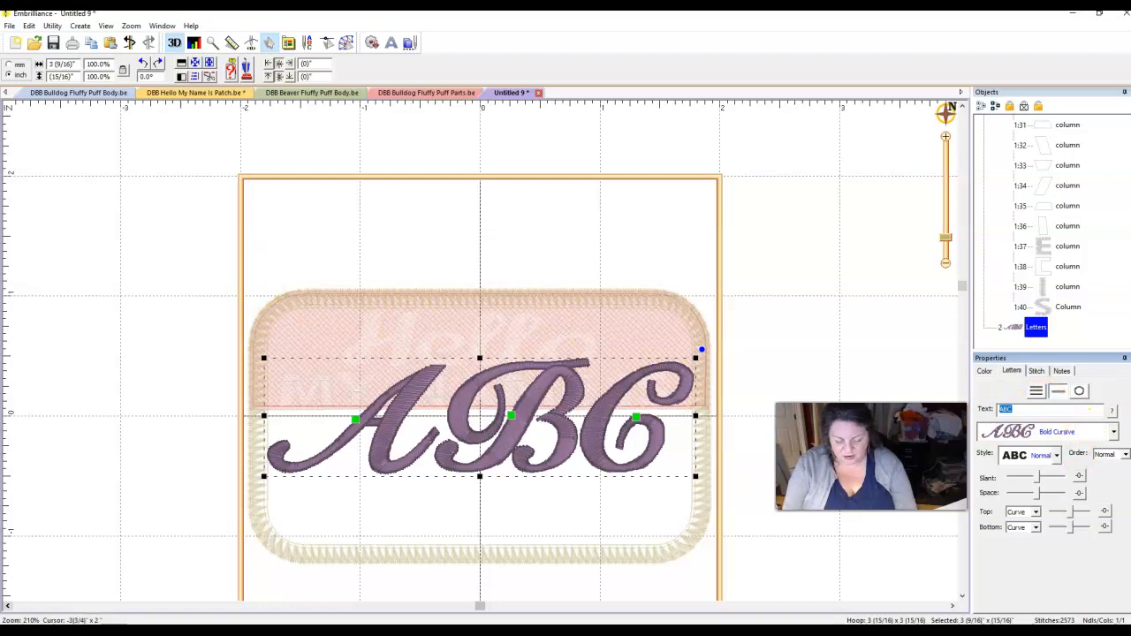
pyautogui.press('Return')
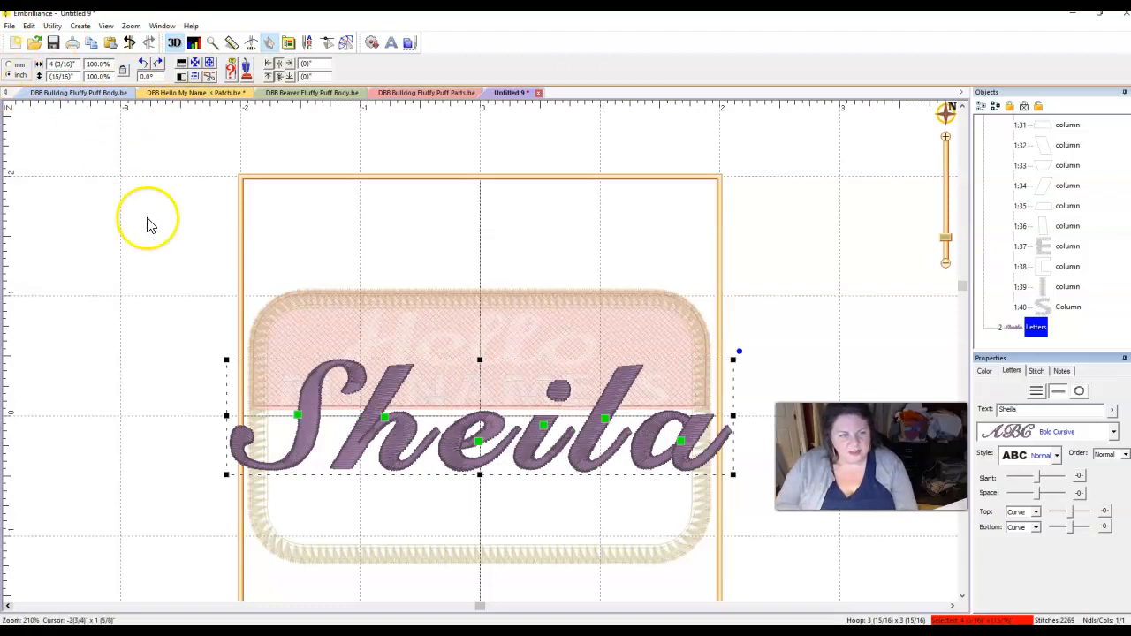
# Scale the name lettering to about 84.9% and place it in the white area below MY NAME IS
pyautogui.moveTo(226, 360); pyautogui.dragTo(306, 409)
pyautogui.click(599, 464)
pyautogui.moveTo(599, 464); pyautogui.dragTo(522, 495)
pyautogui.click(522, 495)
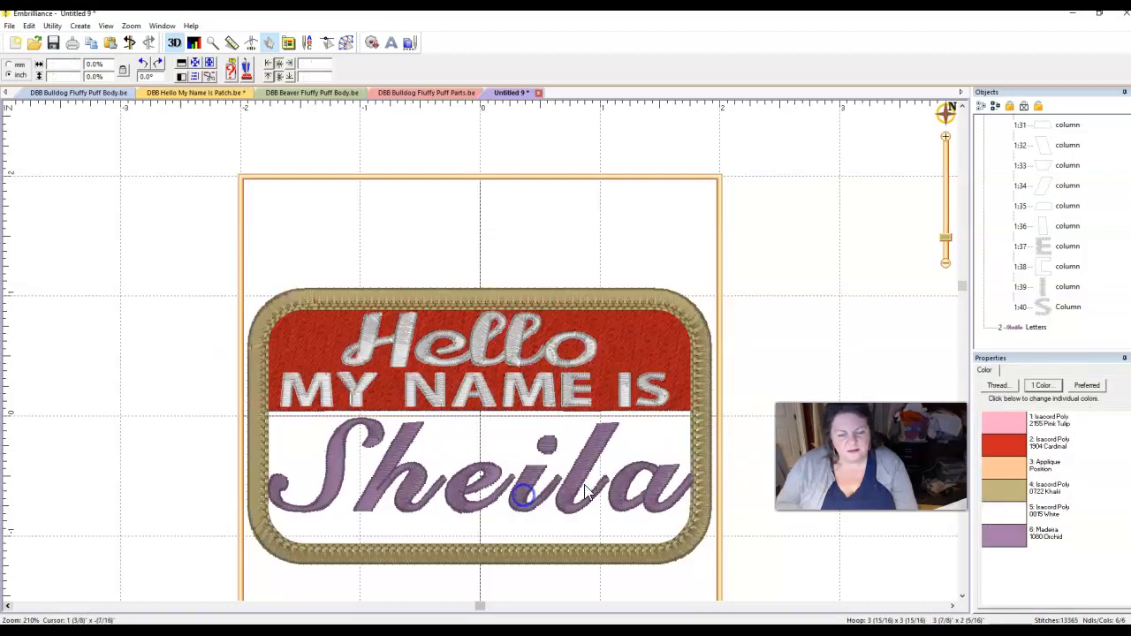
# Tighten the name's letter spacing and shift the h, i, l and a individually so the script letters connect
pyautogui.click(1023, 326)
pyautogui.moveTo(1042, 500); pyautogui.dragTo(1032, 487)
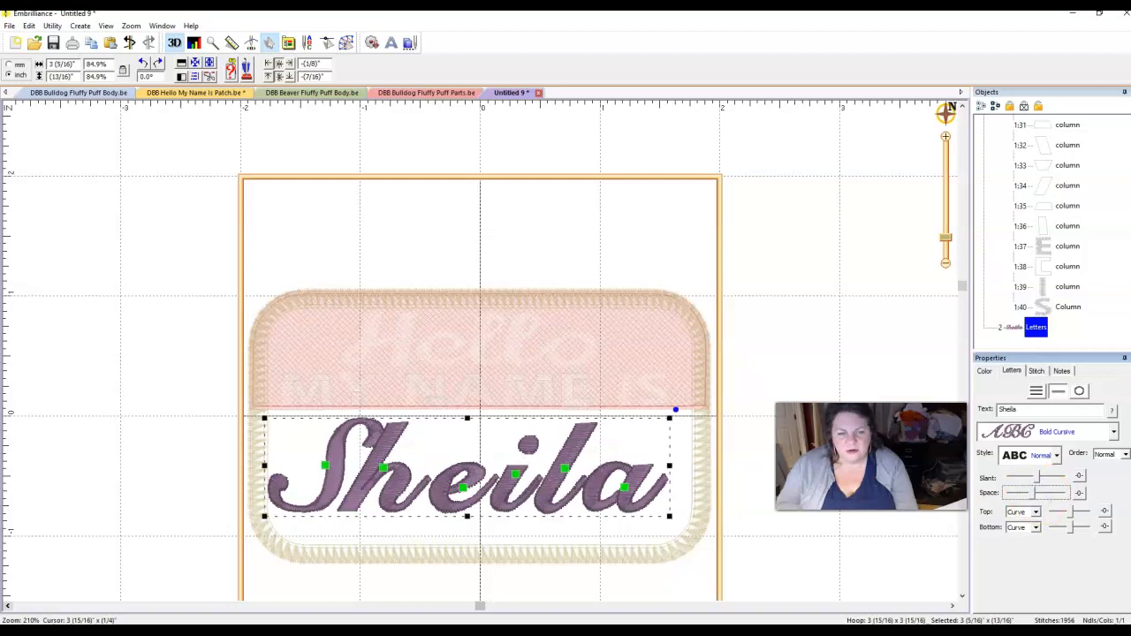
pyautogui.click(397, 475)
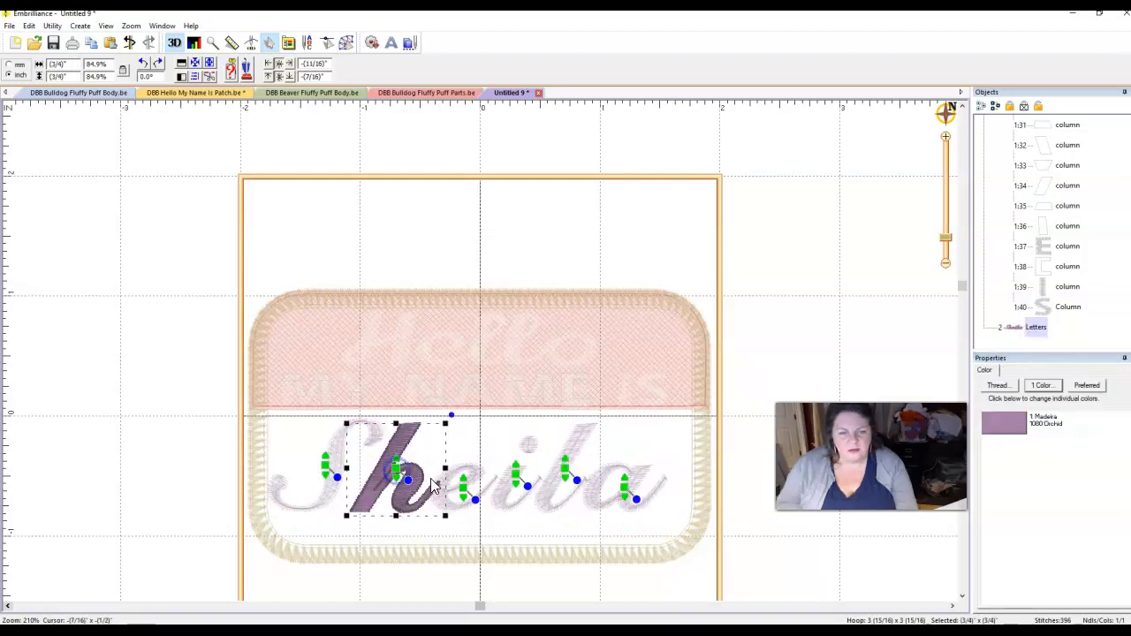
pyautogui.click(518, 476)
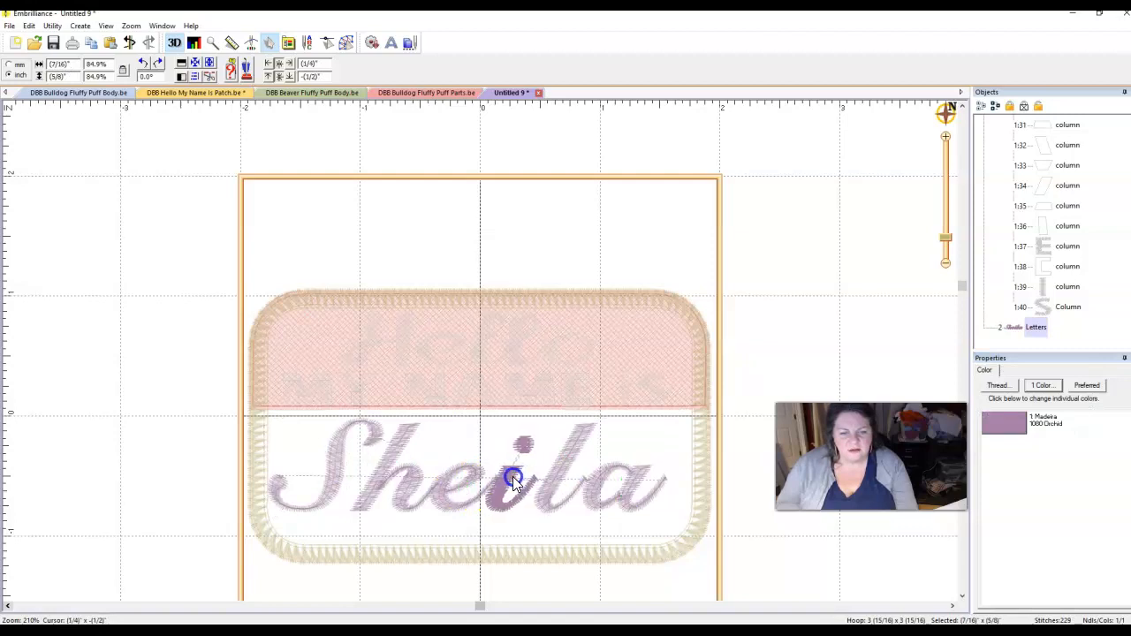
pyautogui.moveTo(563, 468); pyautogui.dragTo(548, 471)
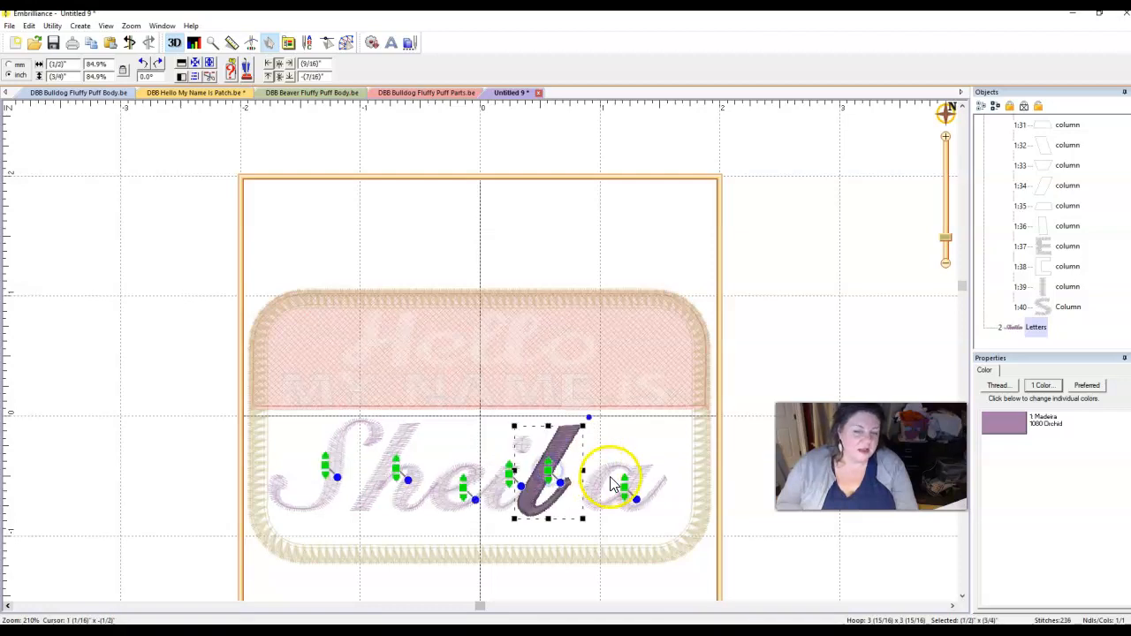
pyautogui.moveTo(624, 486); pyautogui.dragTo(600, 488)
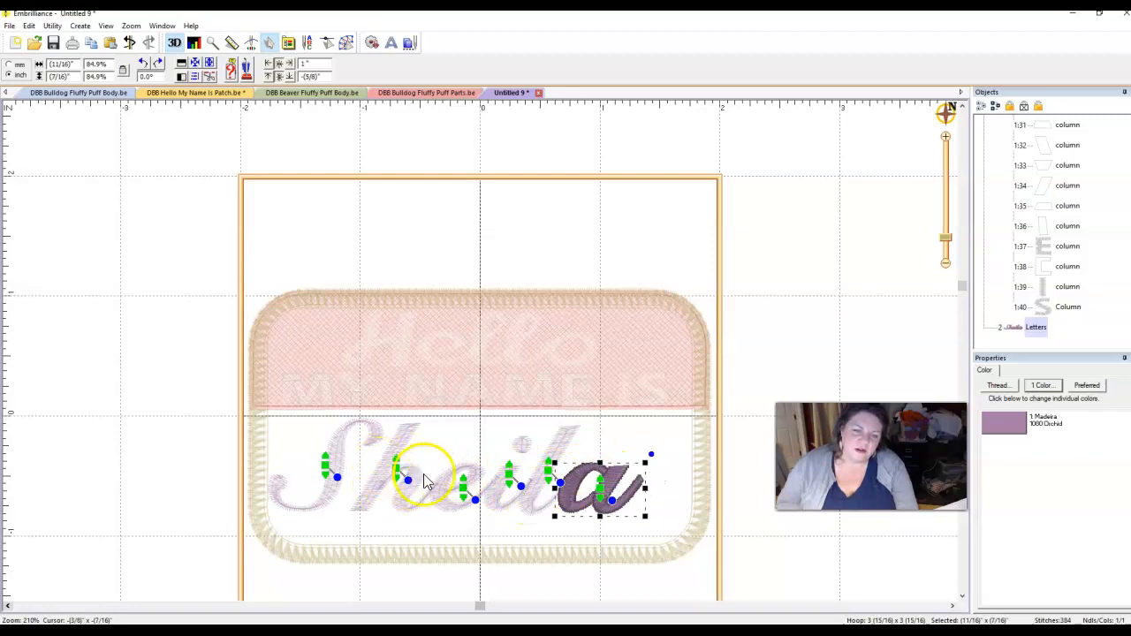
# Move the capital S slightly closer to the h and stretch its height to about 101.1%
pyautogui.click(1012, 327)
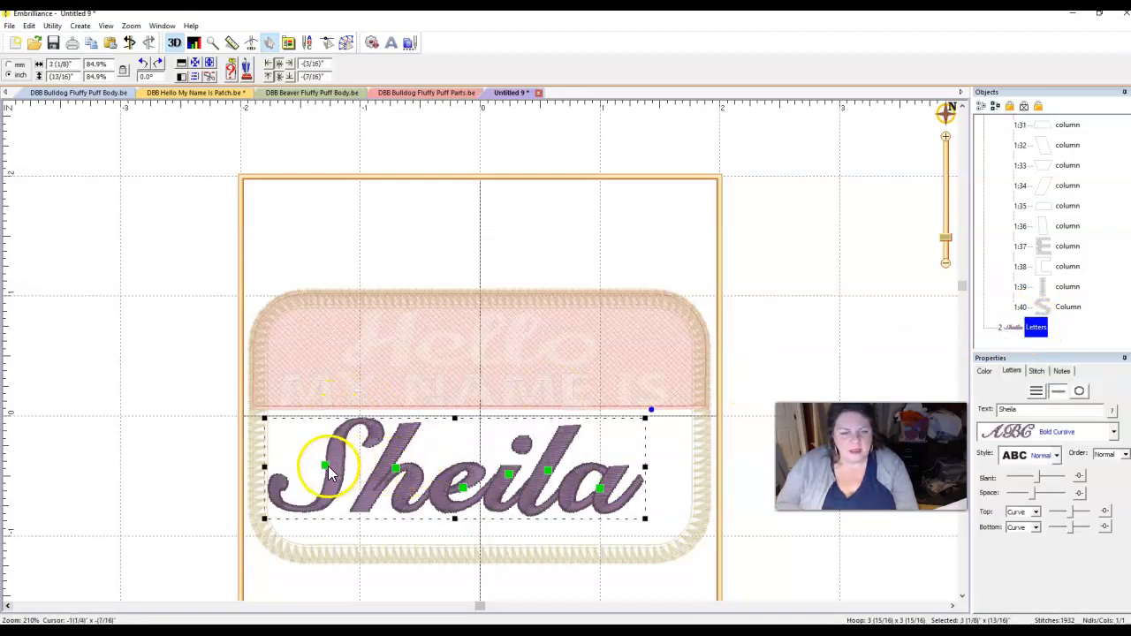
pyautogui.click(326, 473)
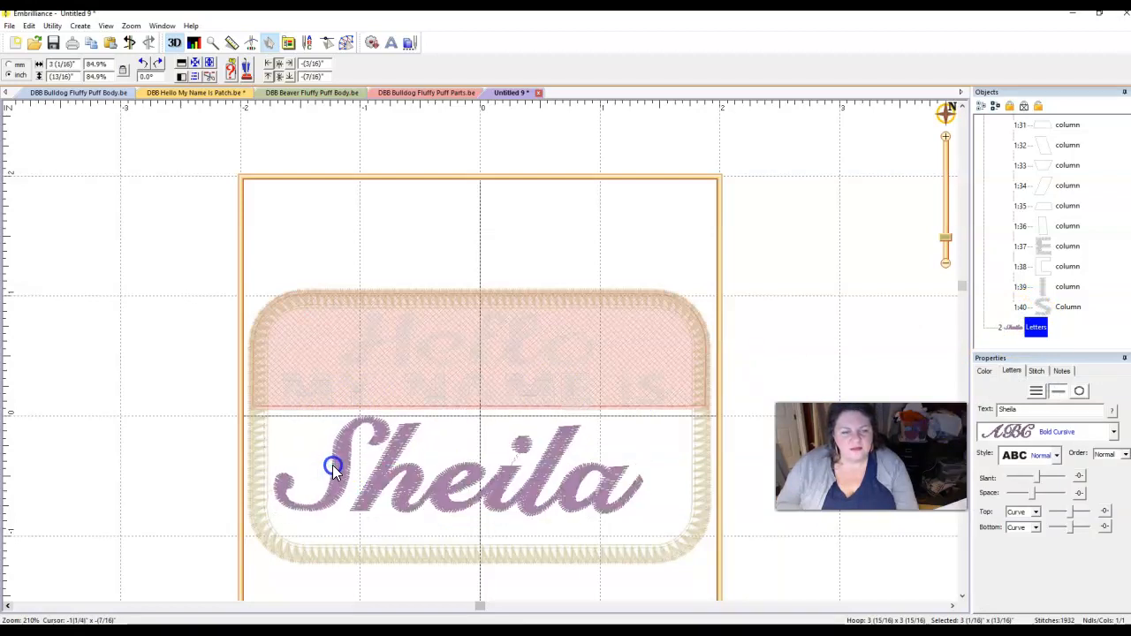
pyautogui.moveTo(325, 522)
pyautogui.mouseDown()
pyautogui.moveTo(328, 508)
pyautogui.moveTo(332, 527)
pyautogui.mouseUp()
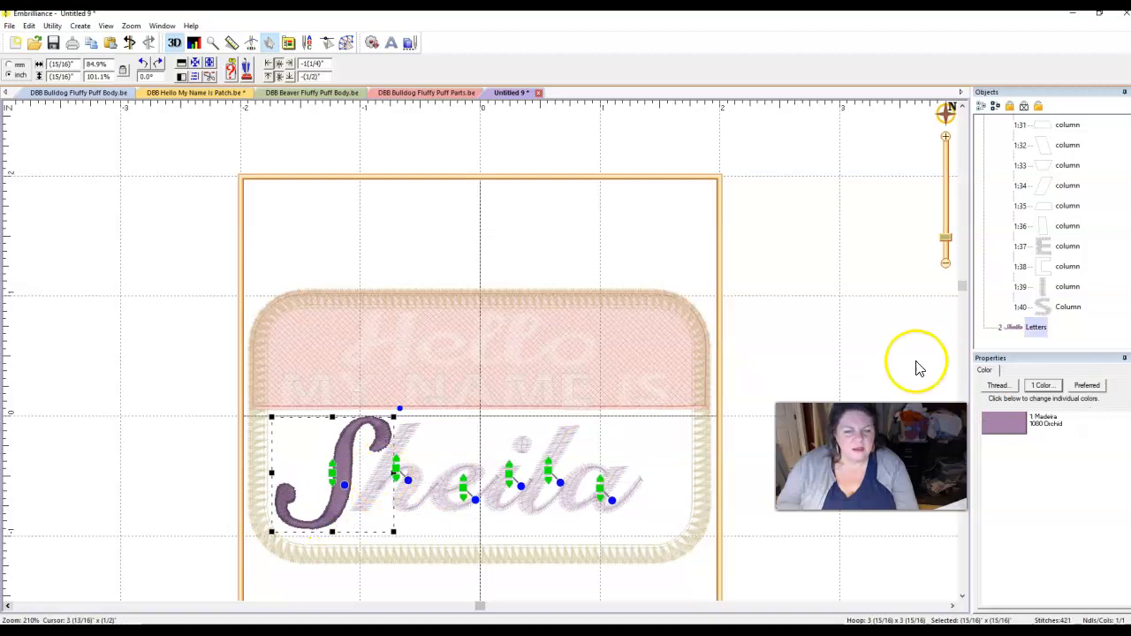
# Reduce the slant of the whole name lettering slightly so the letters stand more upright
pyautogui.click(1030, 329)
pyautogui.click(1011, 371)
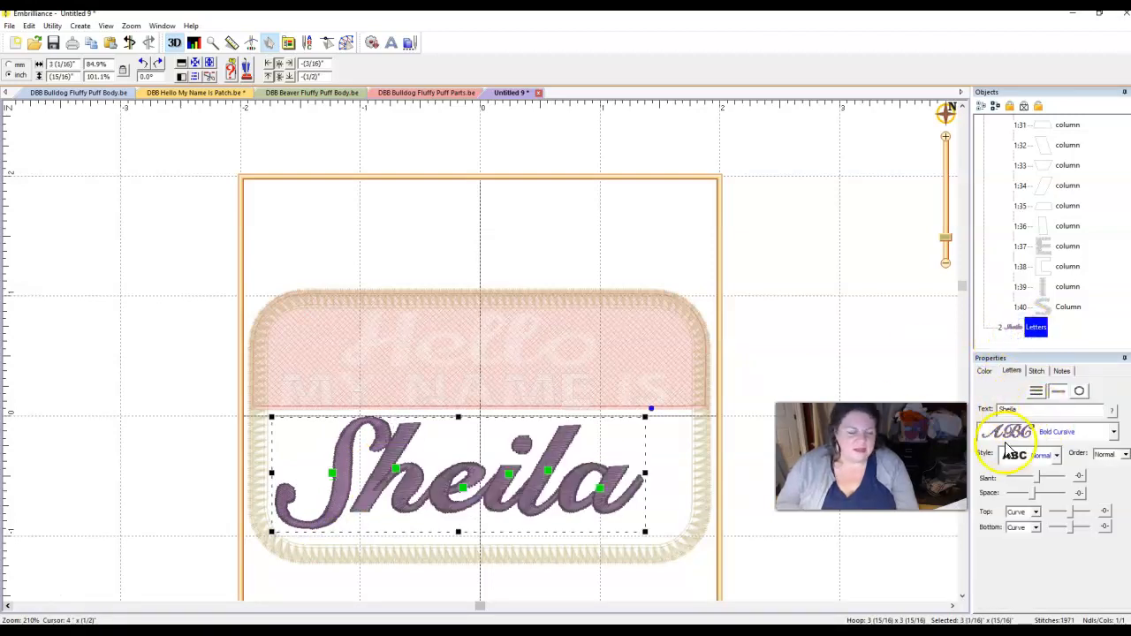
pyautogui.click(1032, 478)
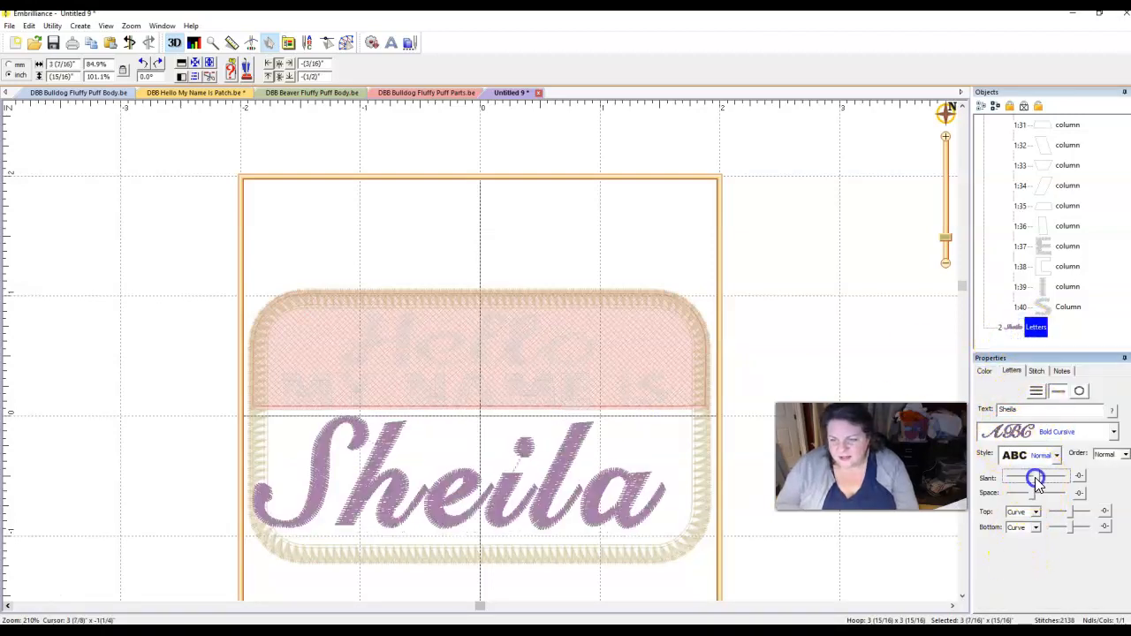
pyautogui.moveTo(1031, 479); pyautogui.dragTo(1031, 479)
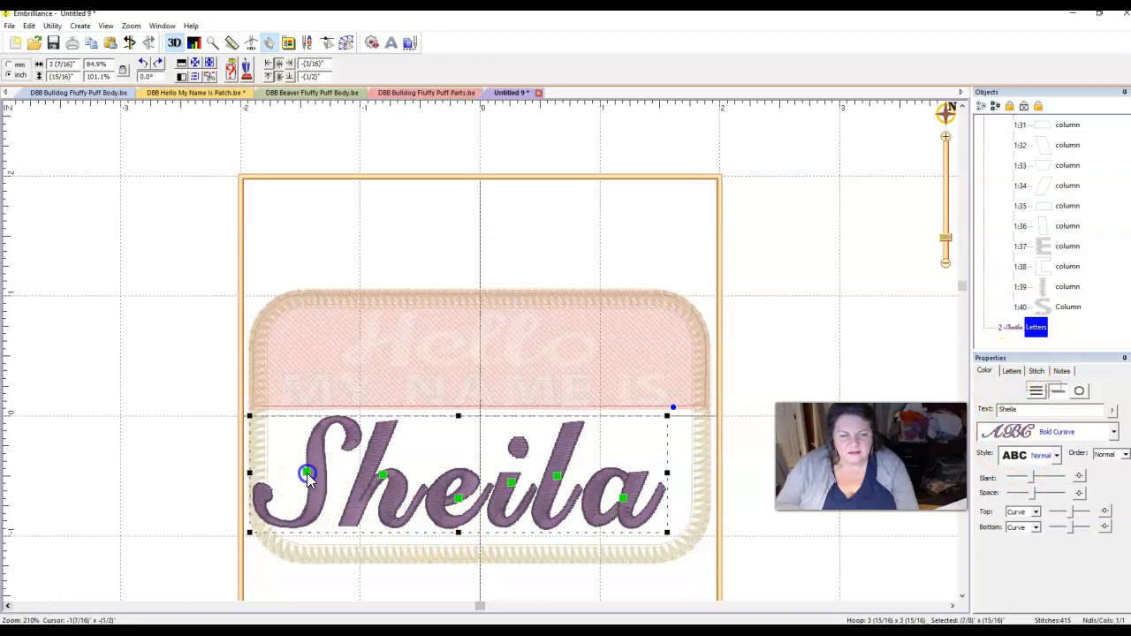
pyautogui.click(307, 473)
pyautogui.click(1018, 327)
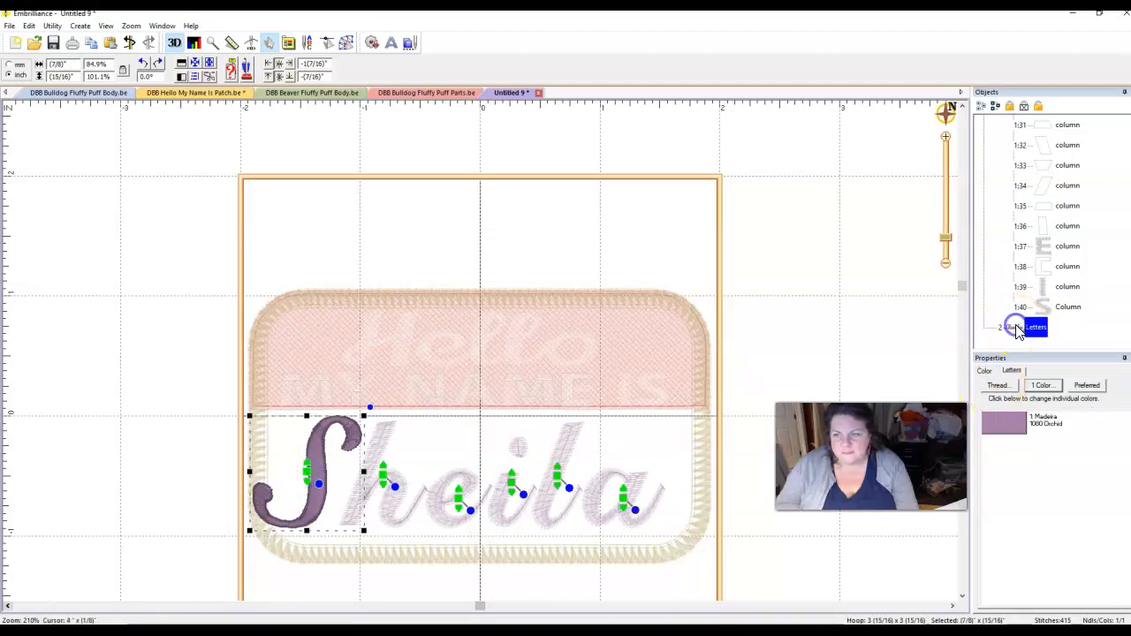
# Tighten the letter spacing of the whole name lettering so the script letters sit closer together
pyautogui.click(305, 473)
pyautogui.click(1014, 329)
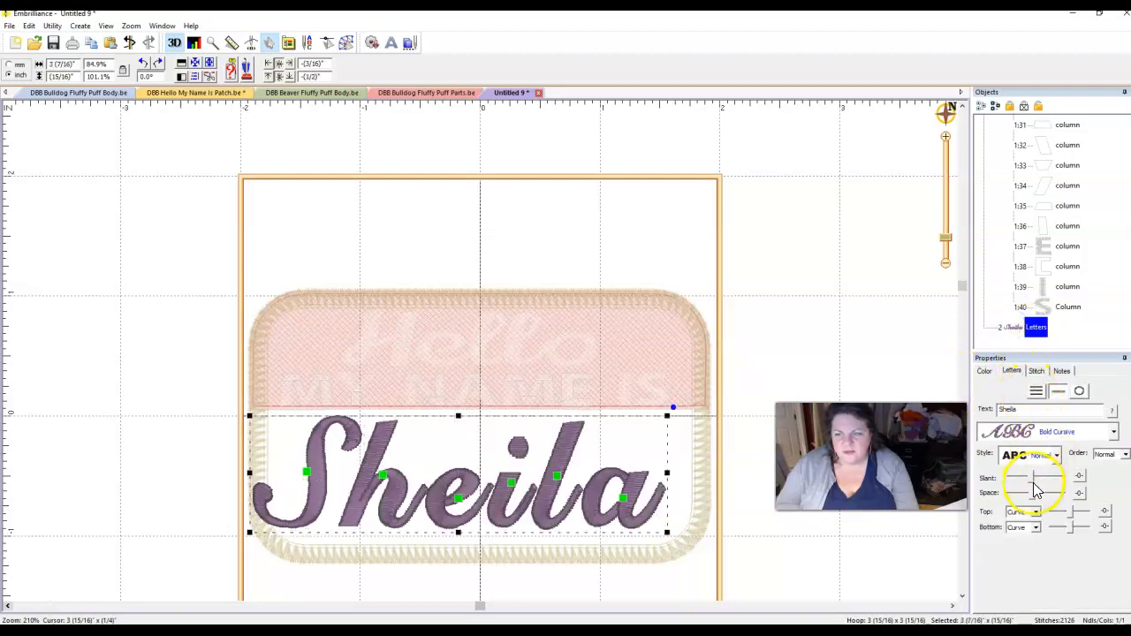
pyautogui.click(1033, 495)
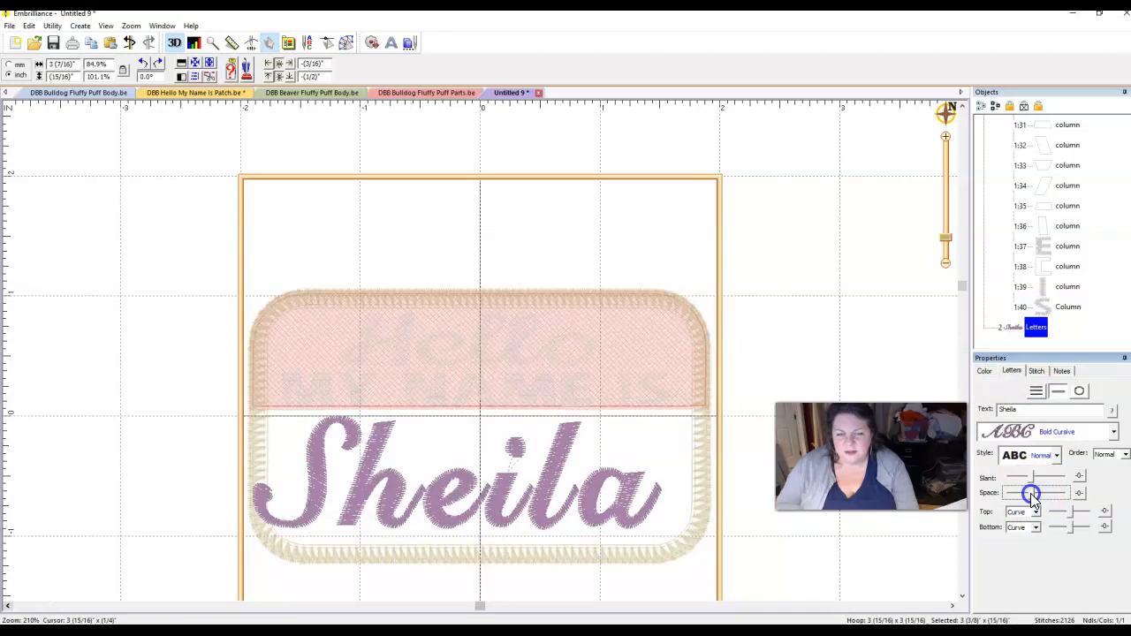
pyautogui.moveTo(1030, 493); pyautogui.dragTo(1028, 493)
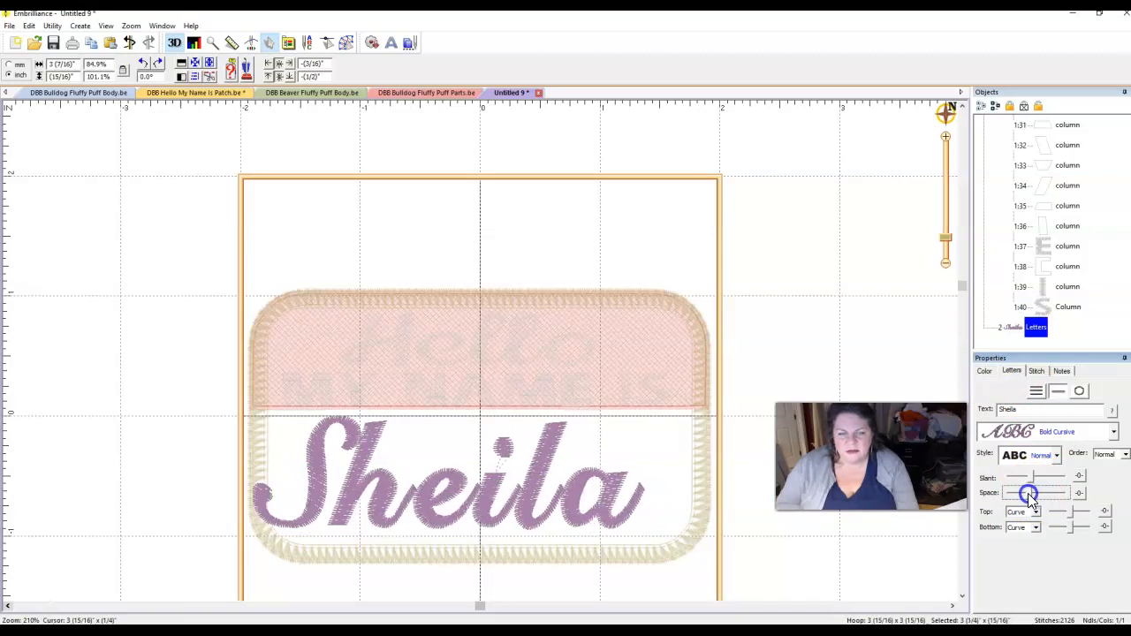
# Shift the name's S, h, e, i and l individually so the tightened script letters join cleanly
pyautogui.moveTo(309, 472); pyautogui.dragTo(391, 477)
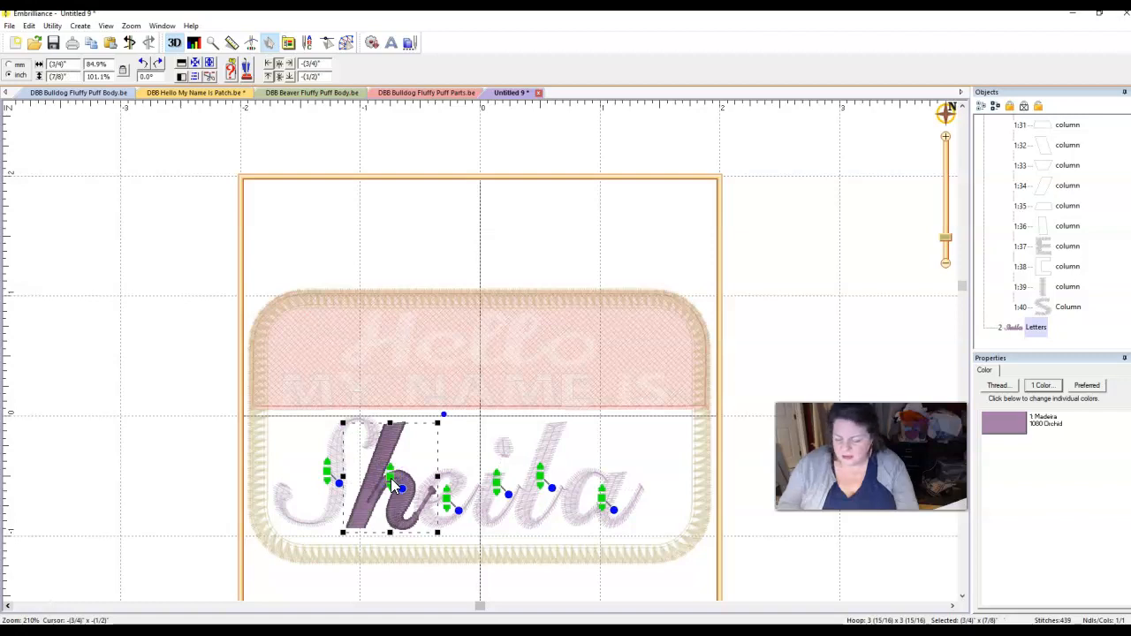
pyautogui.press('Right')
pyautogui.click(437, 491)
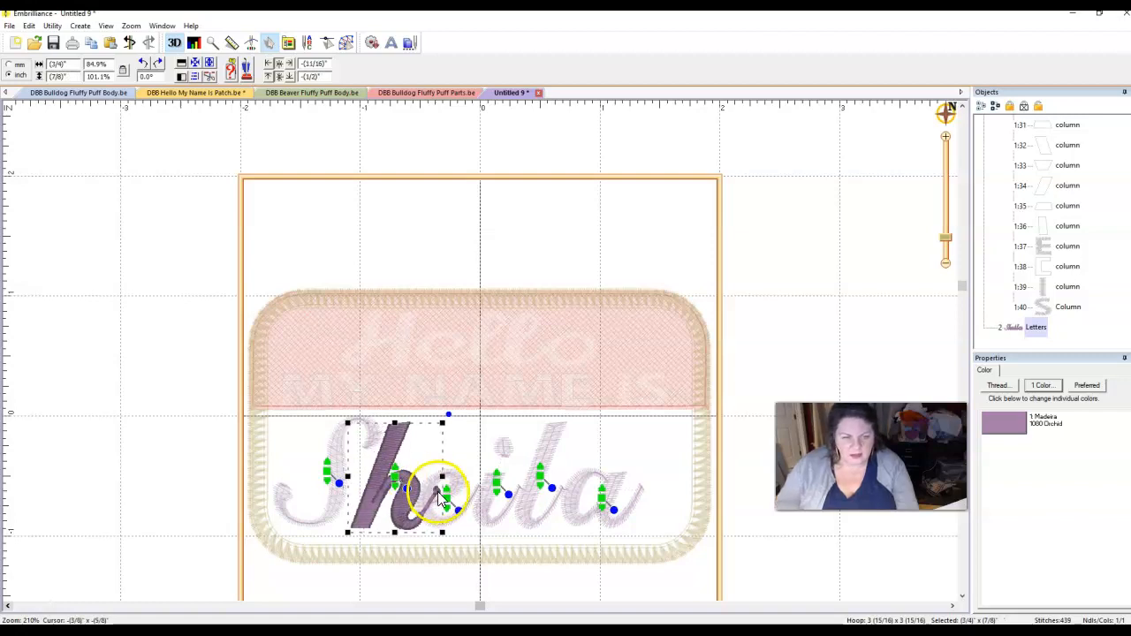
pyautogui.moveTo(446, 496)
pyautogui.mouseDown()
pyautogui.moveTo(542, 477)
pyautogui.moveTo(602, 497)
pyautogui.mouseUp()
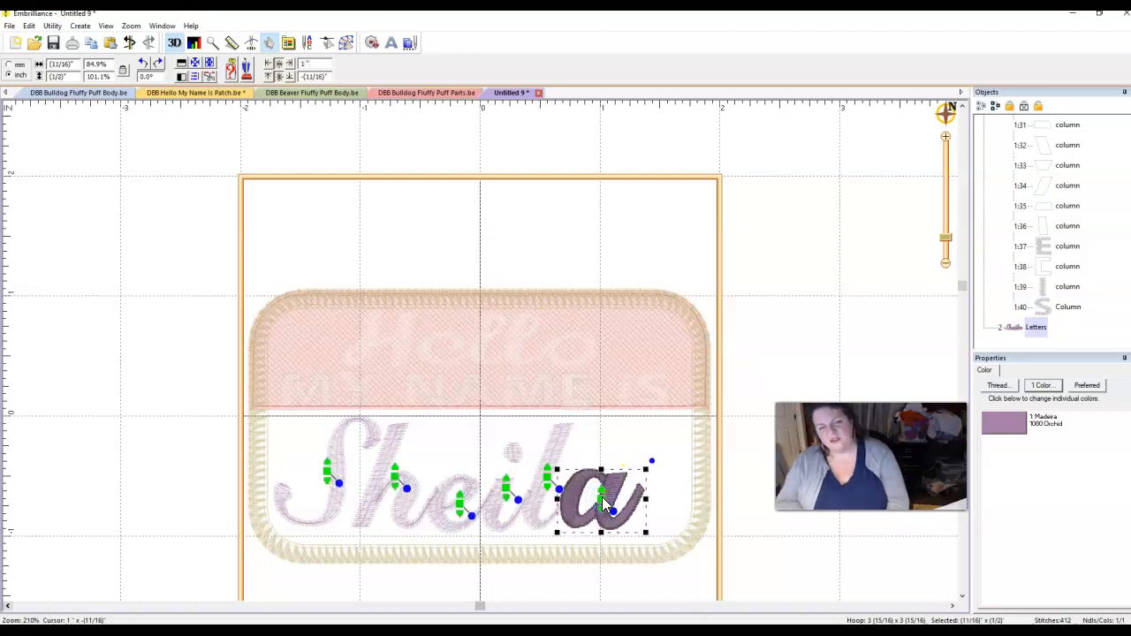
pyautogui.click(653, 488)
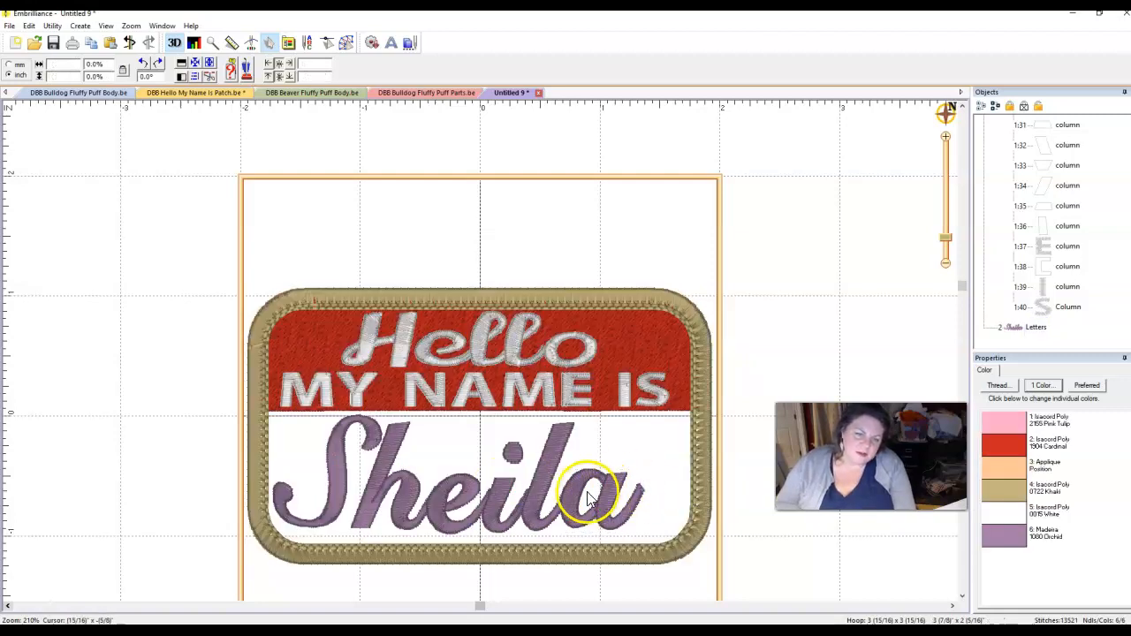
# Nudge the name's l and a slightly back toward the start and move the e slightly toward the i
pyautogui.click(548, 477)
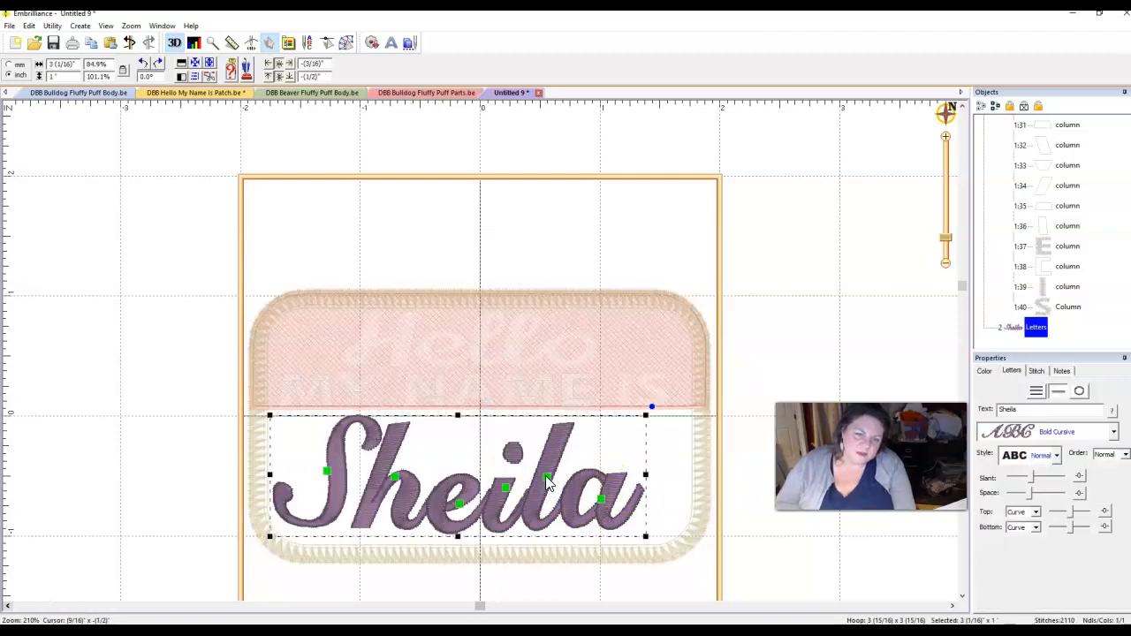
pyautogui.click(543, 476)
pyautogui.click(603, 497)
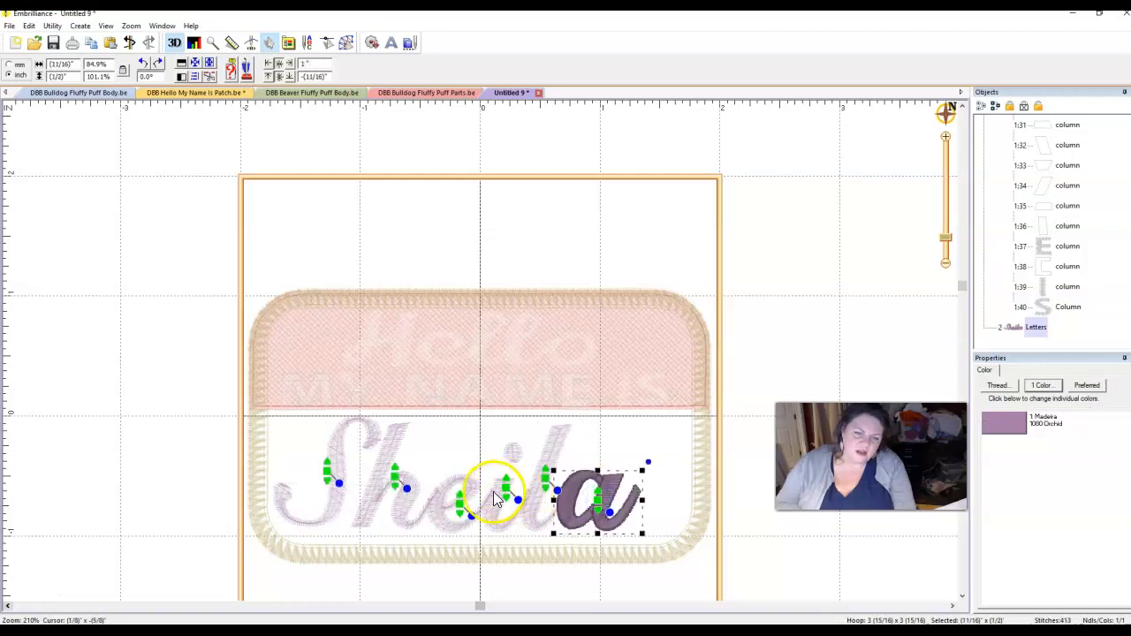
pyautogui.click(461, 503)
pyautogui.click(456, 505)
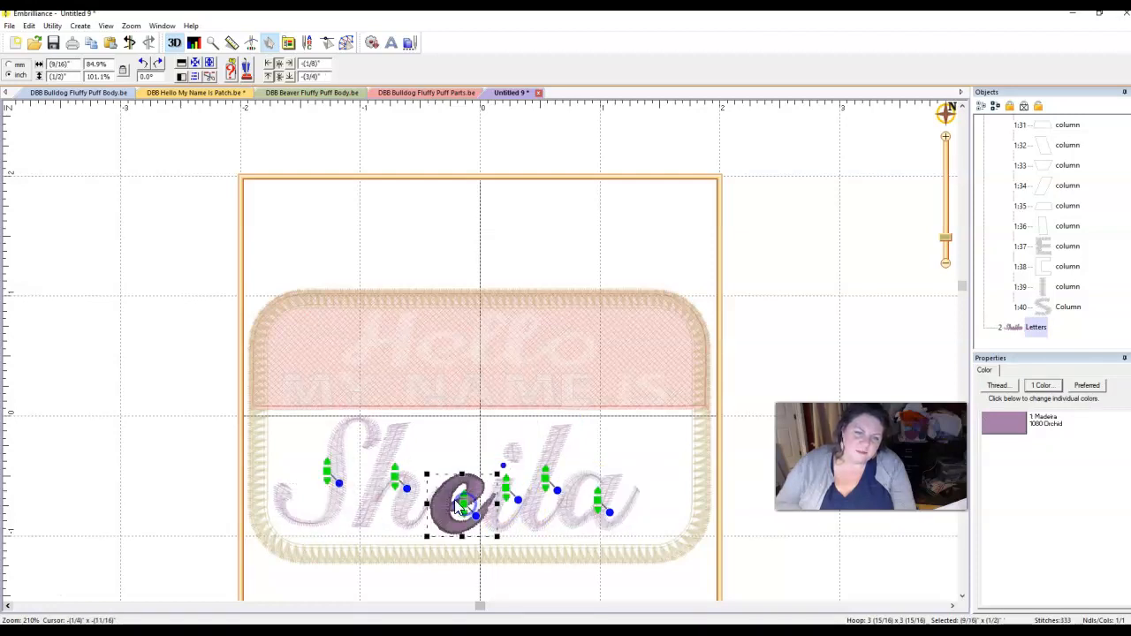
# Move the name's h closer to the e so its connecting stroke overlaps the e
pyautogui.click(395, 480)
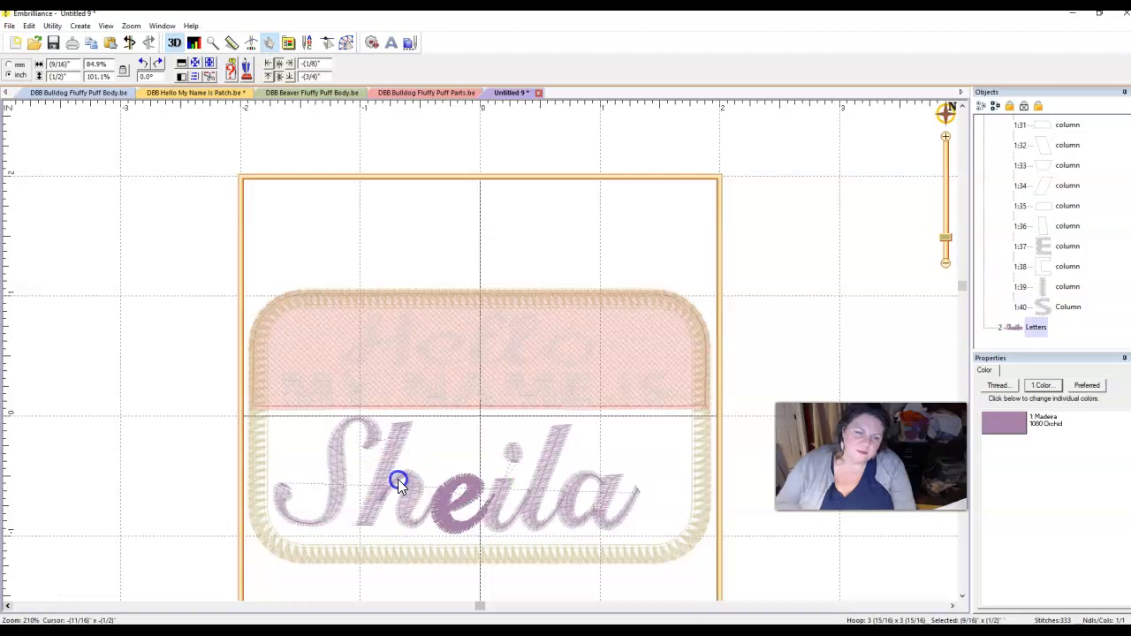
pyautogui.click(397, 480)
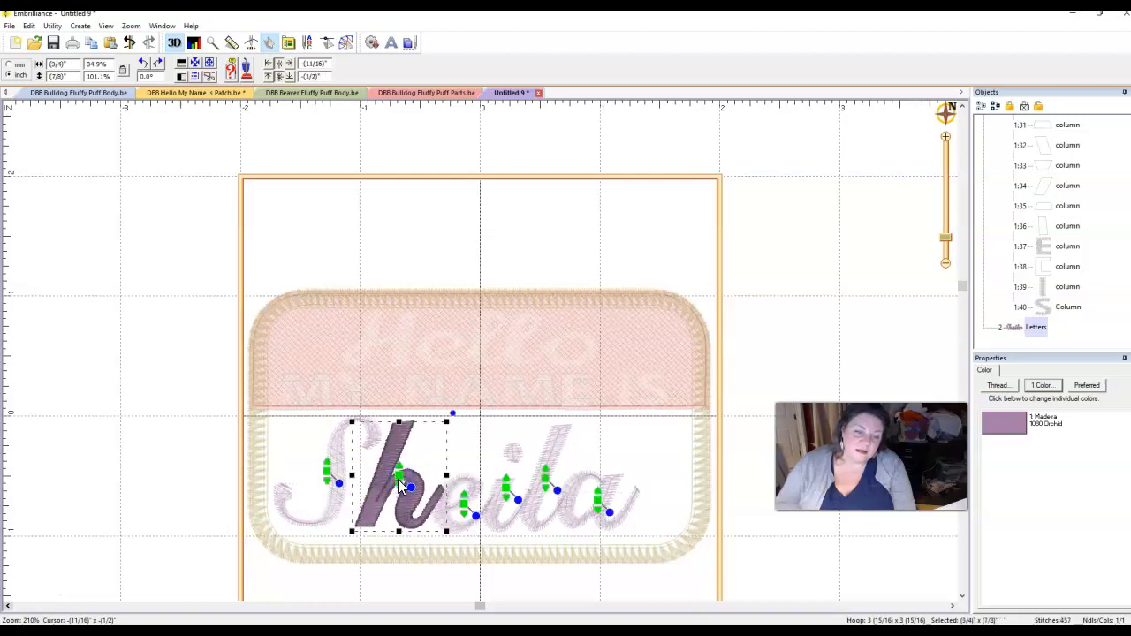
pyautogui.click(398, 479)
pyautogui.click(399, 476)
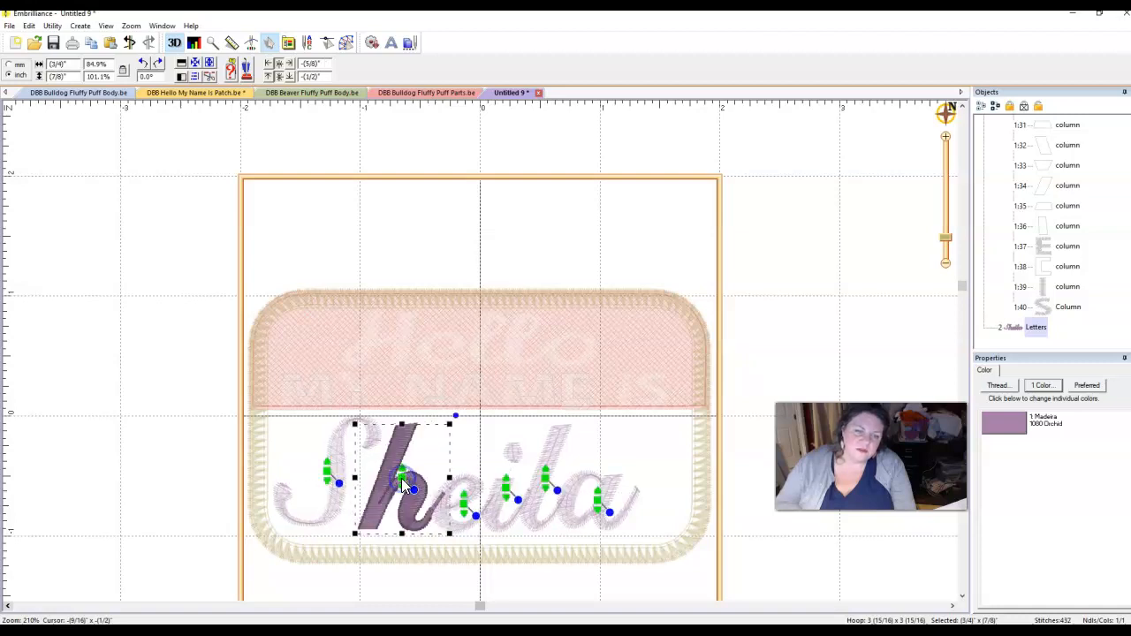
pyautogui.click(751, 539)
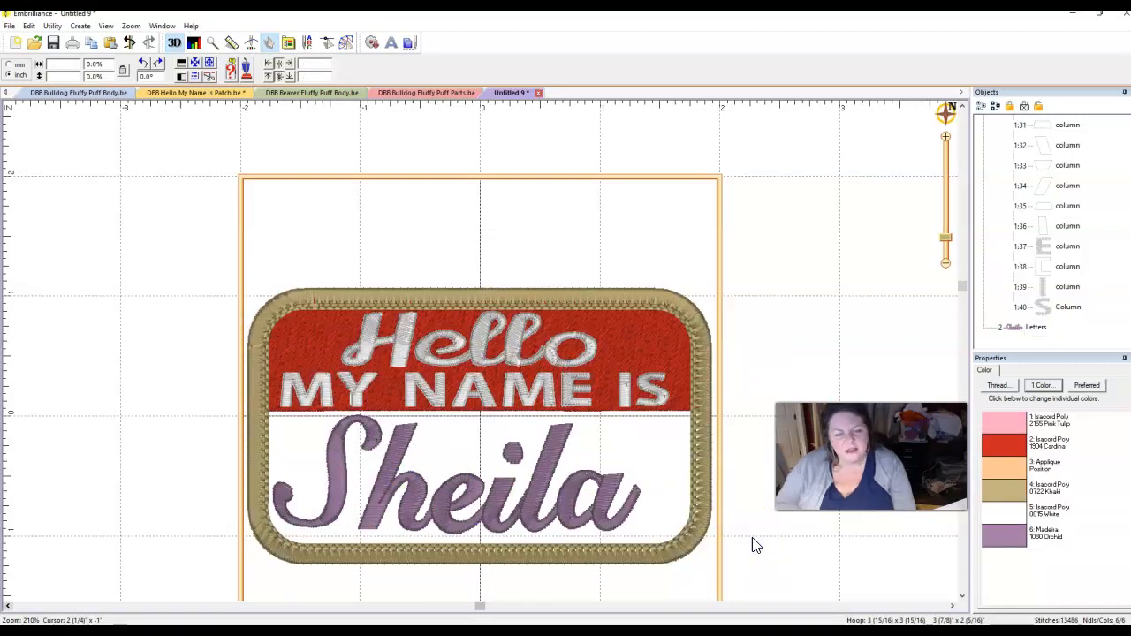
# Rotate the name's capital S to about 5.3° and move it closer to the h
pyautogui.click(1023, 329)
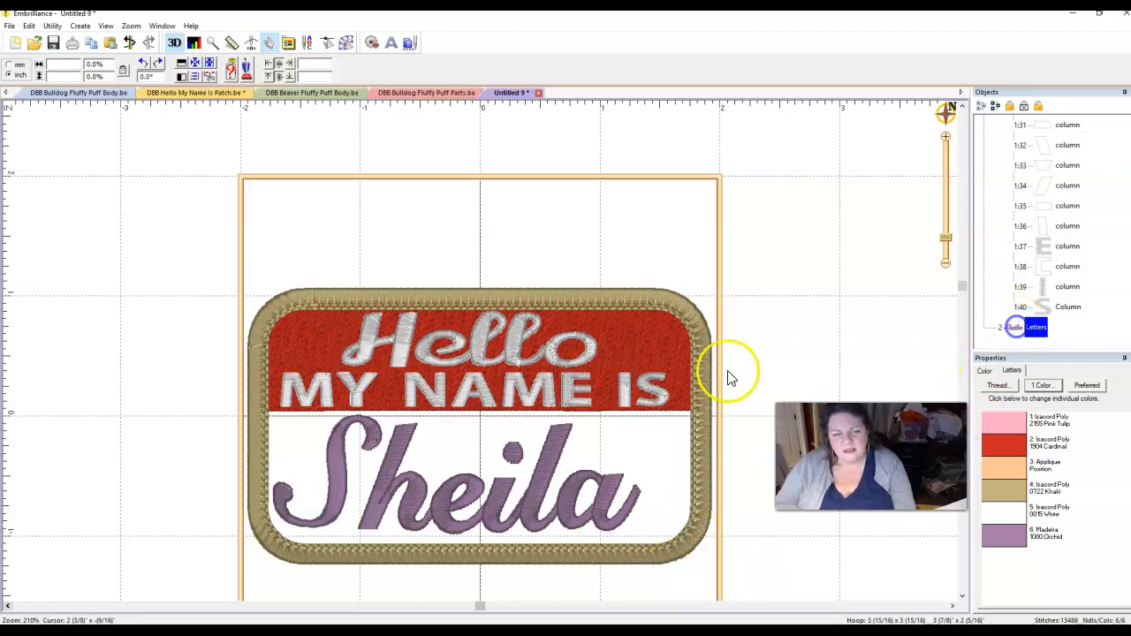
pyautogui.moveTo(327, 473); pyautogui.dragTo(332, 474)
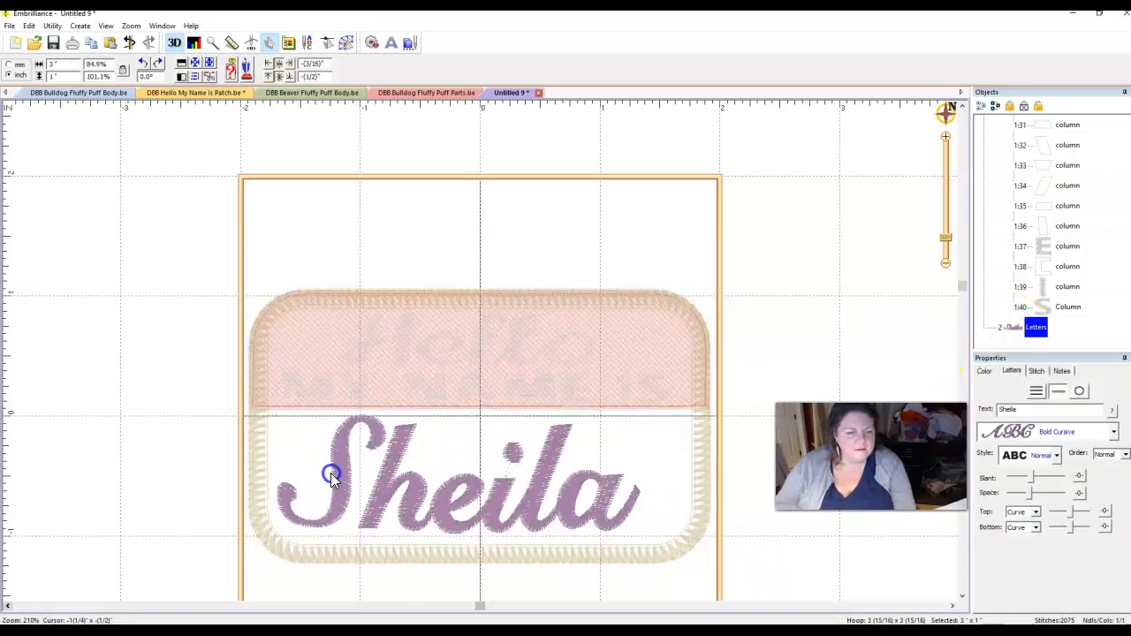
pyautogui.click(332, 478)
pyautogui.moveTo(396, 406); pyautogui.dragTo(389, 400)
pyautogui.moveTo(331, 473); pyautogui.dragTo(336, 472)
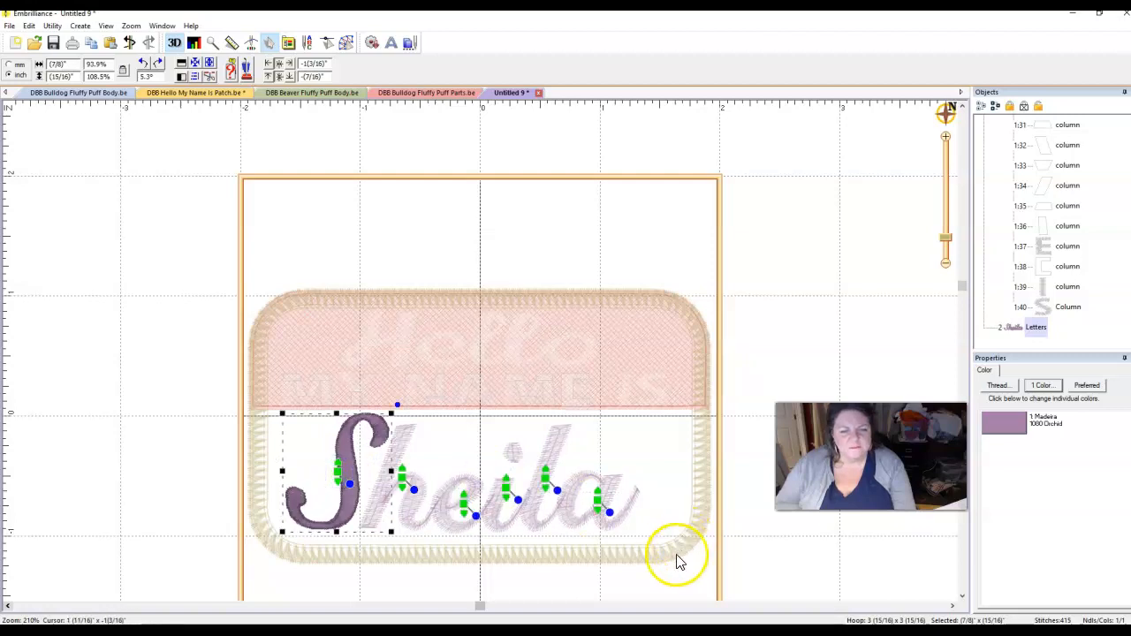
pyautogui.click(729, 566)
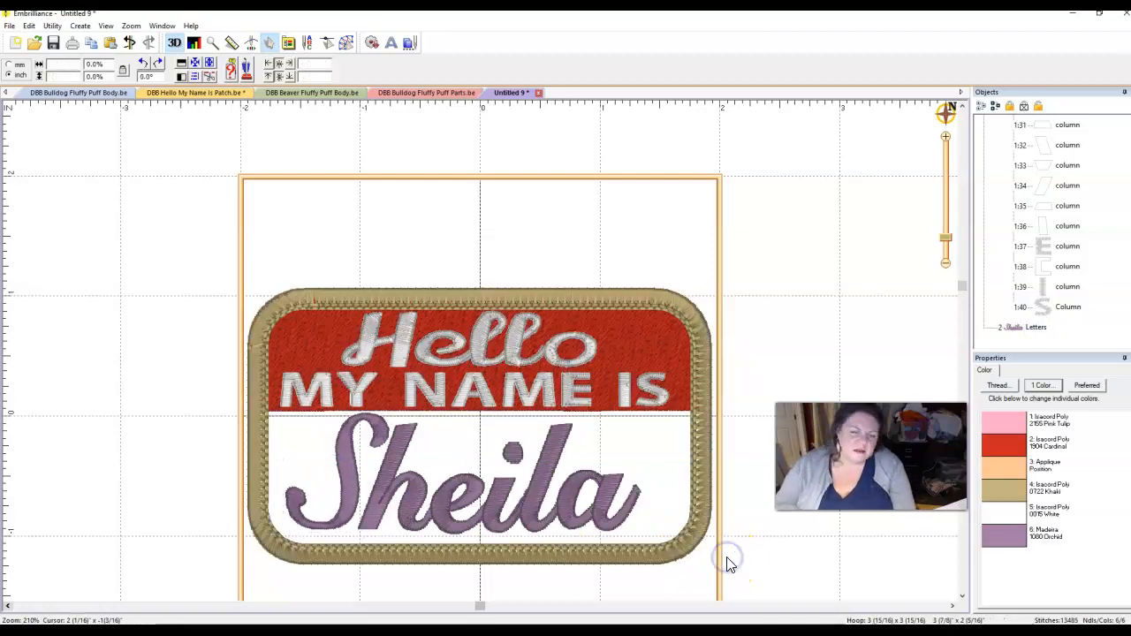
# Change the name lettering's thread to Isacord Poly 3620 Marine Blue
pyautogui.click(1025, 329)
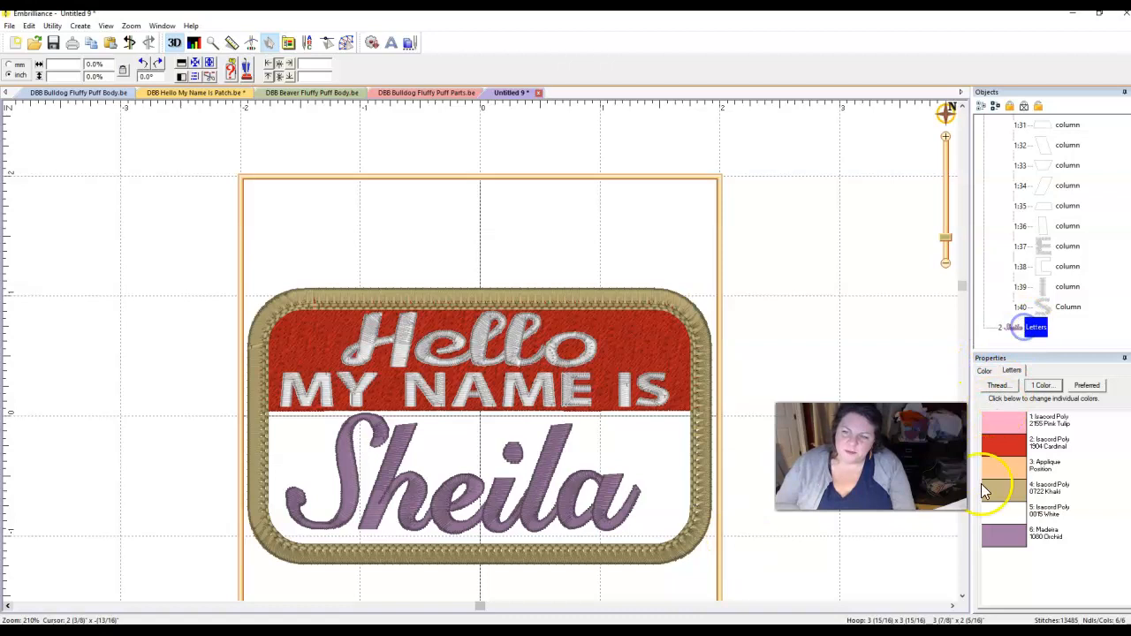
pyautogui.click(989, 372)
pyautogui.doubleClick(1002, 422)
pyautogui.click(624, 251)
pyautogui.scroll(7, 573, 310)
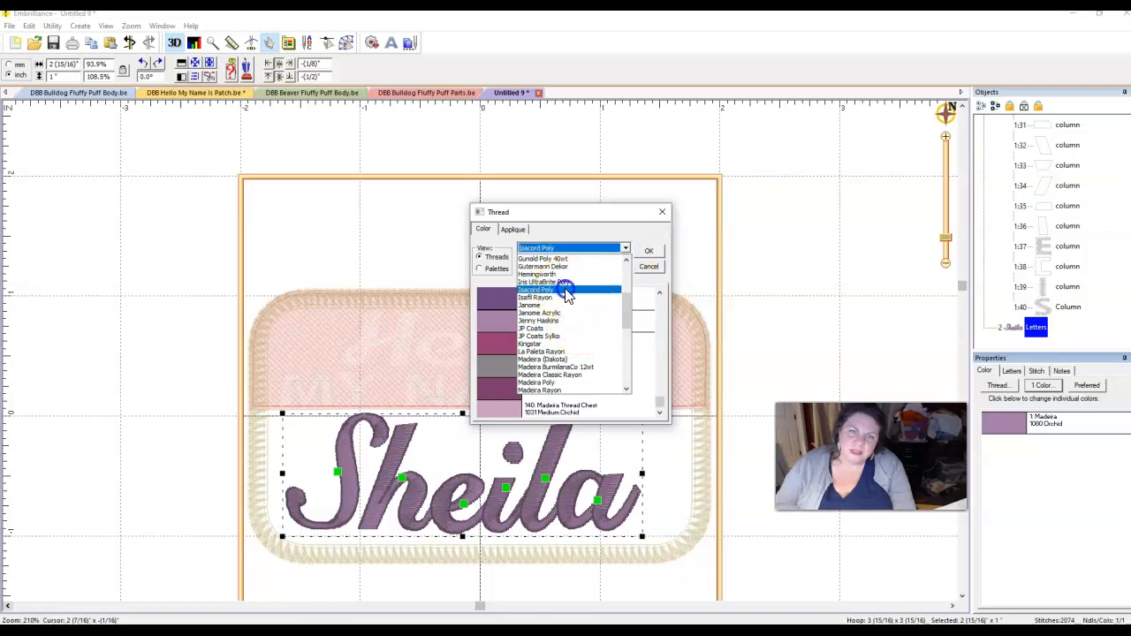
pyautogui.click(570, 290)
pyautogui.moveTo(659, 399); pyautogui.dragTo(659, 373)
pyautogui.click(523, 333)
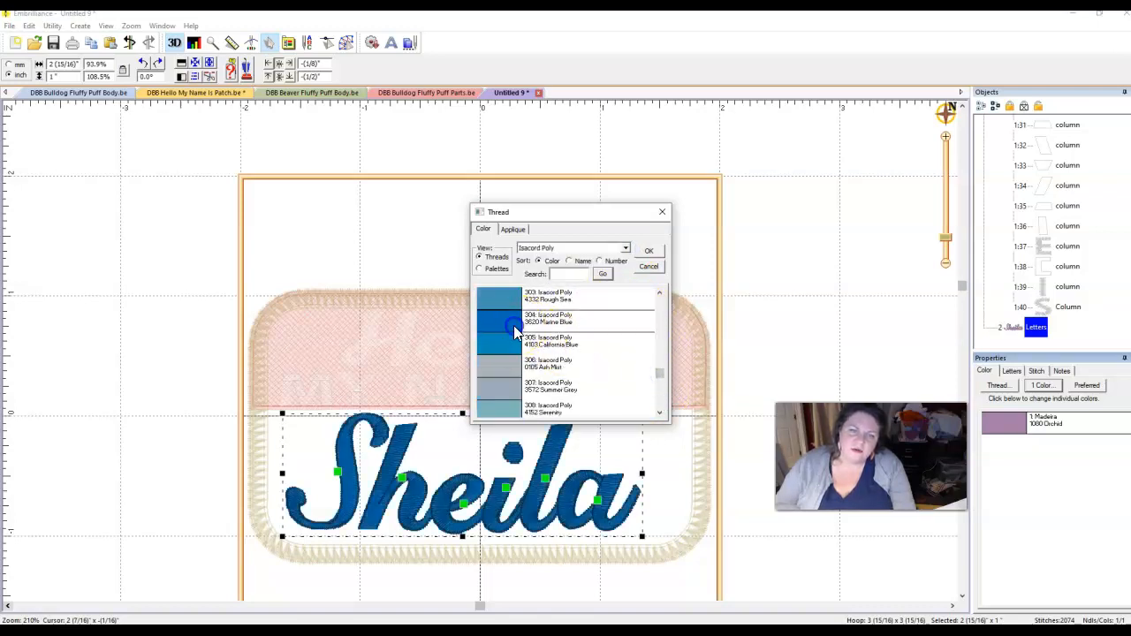
pyautogui.click(655, 251)
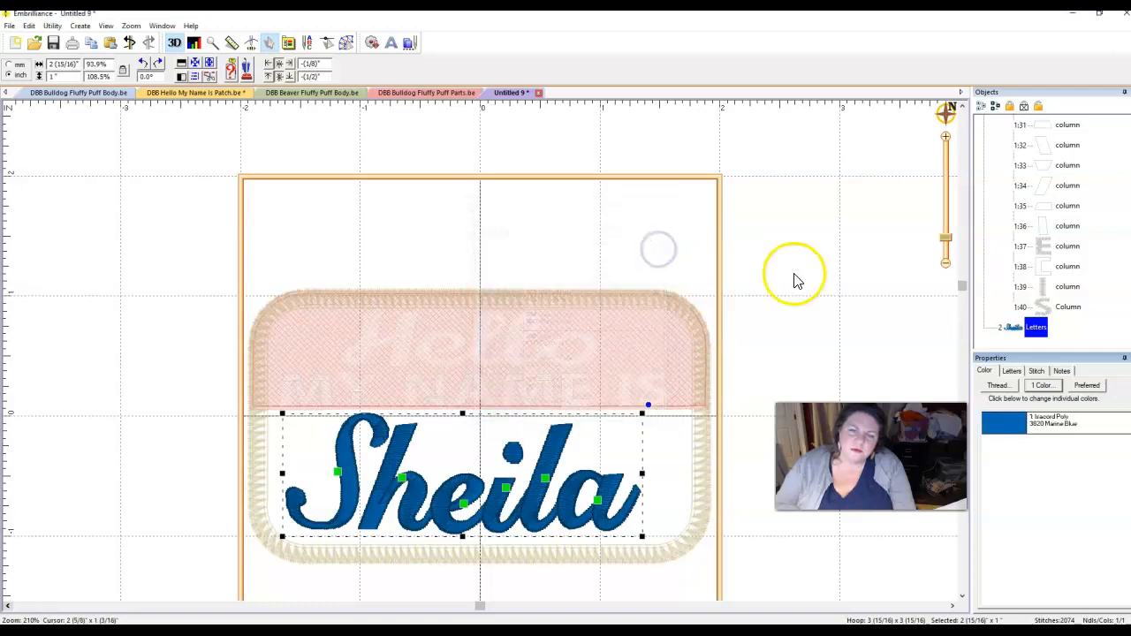
pyautogui.click(795, 279)
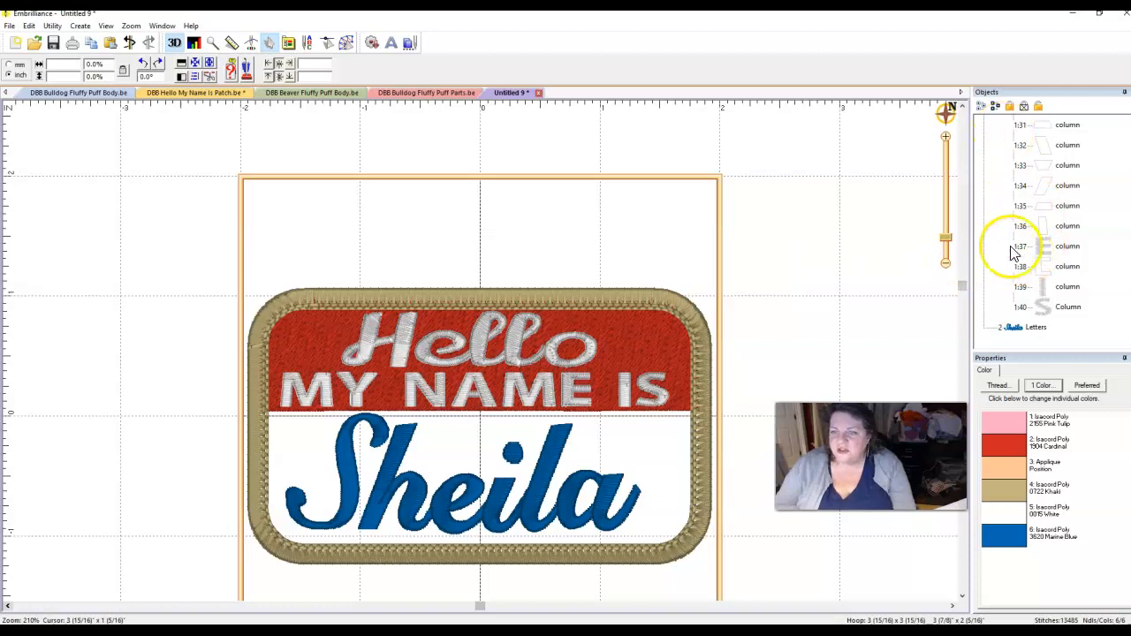
# Move the khaki Edge border to the end of the stitch order, after the name lettering
pyautogui.scroll(10, 1007, 328)
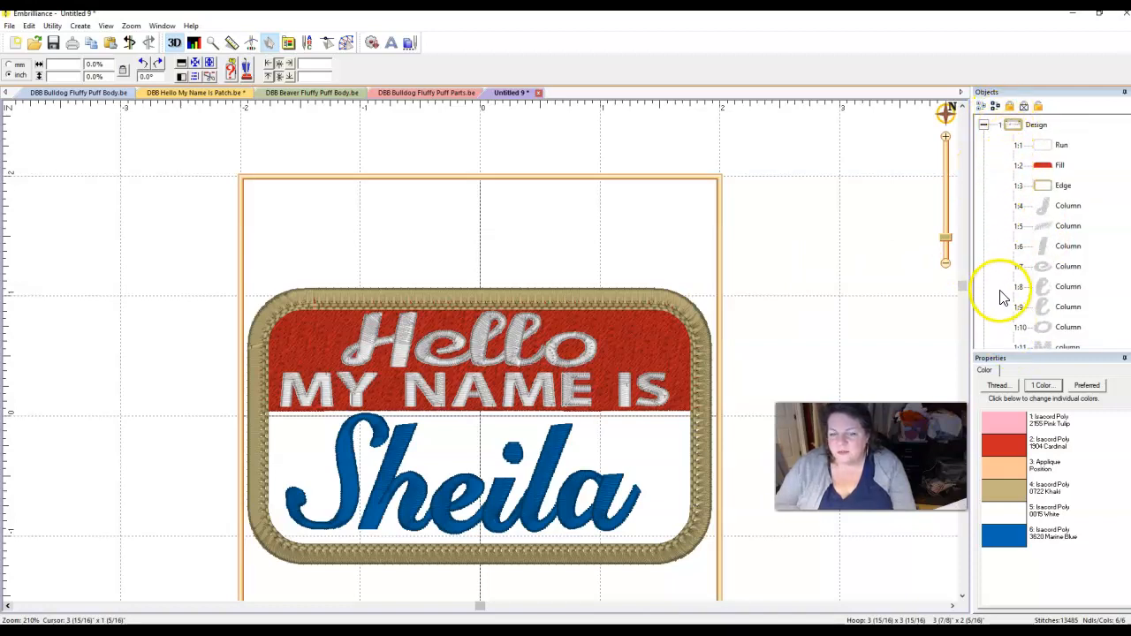
pyautogui.scroll(-10, 1056, 283)
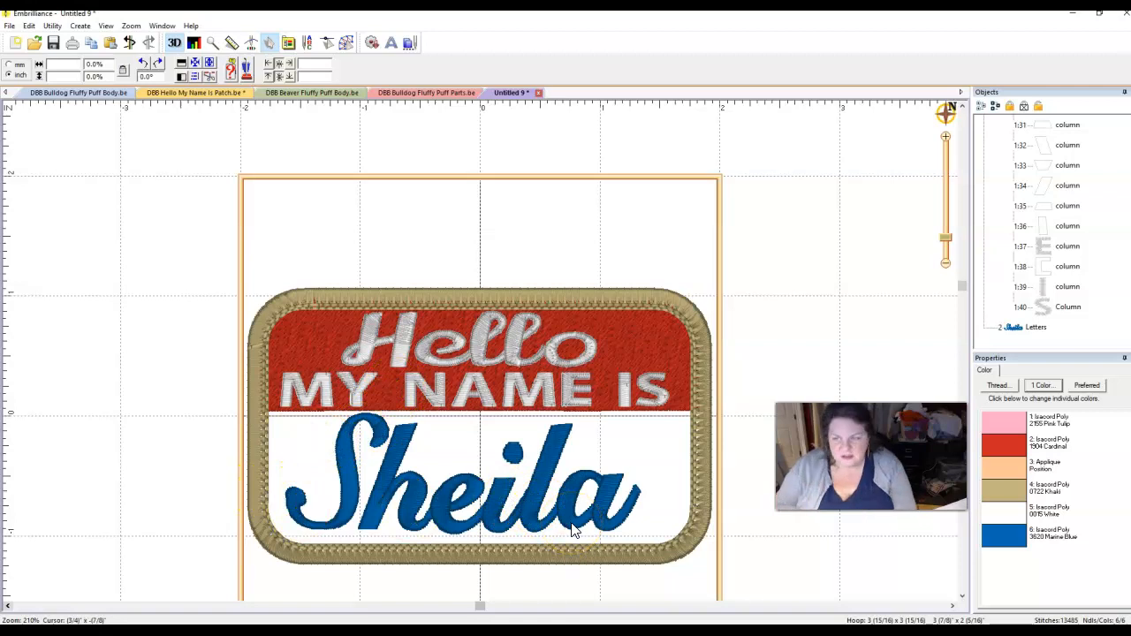
pyautogui.scroll(10, 1100, 303)
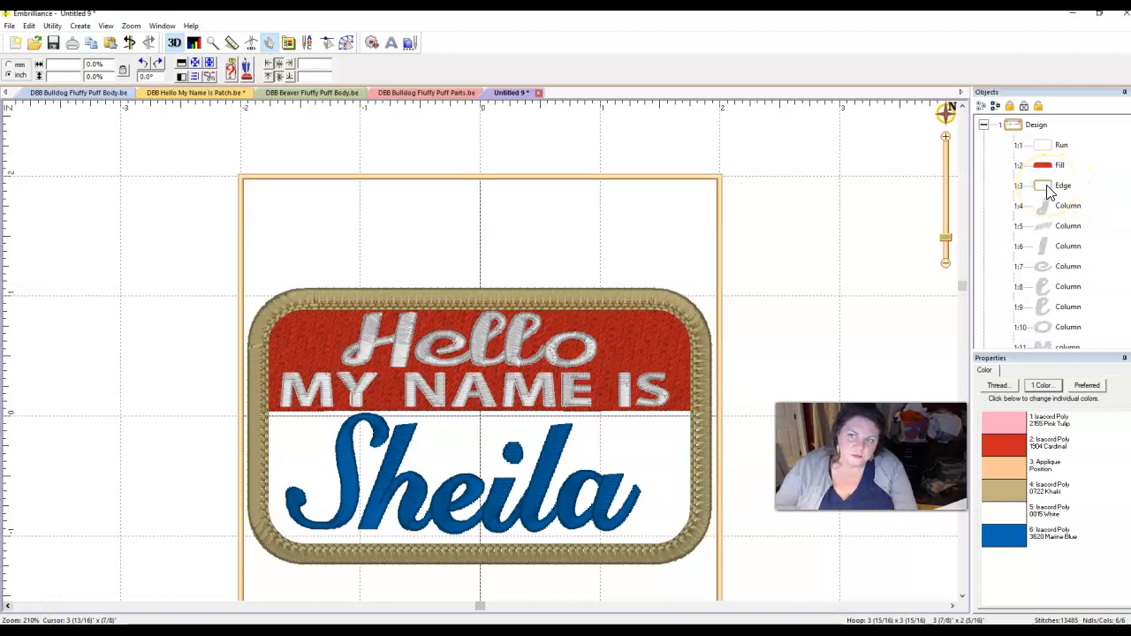
pyautogui.scroll(-10, 1049, 187)
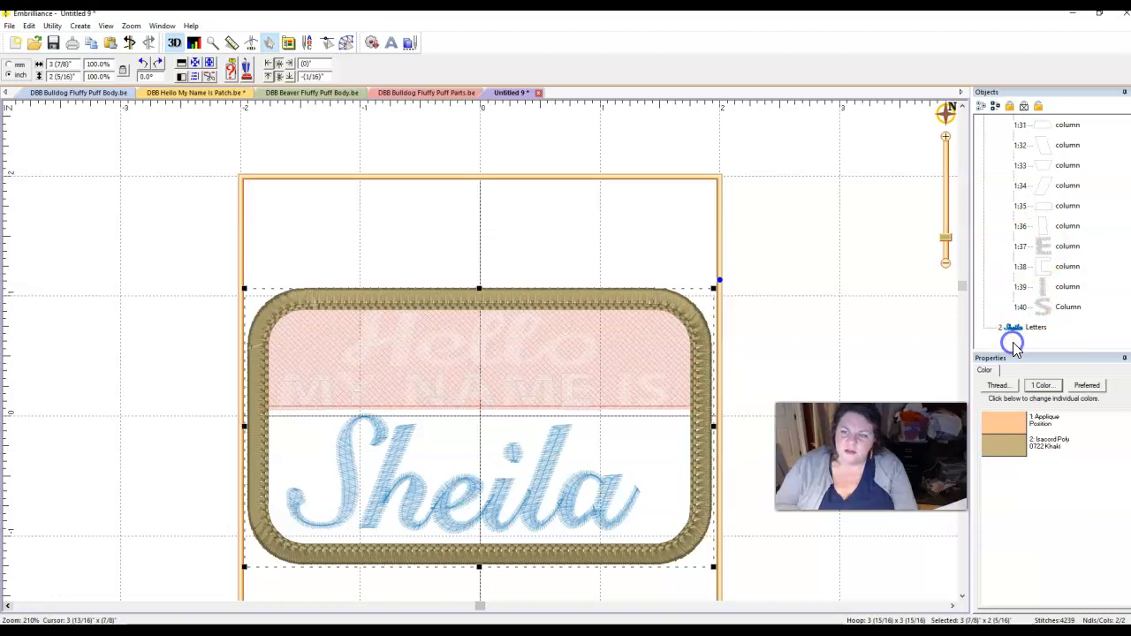
pyautogui.scroll(10, 1026, 257)
pyautogui.rightClick(1050, 196)
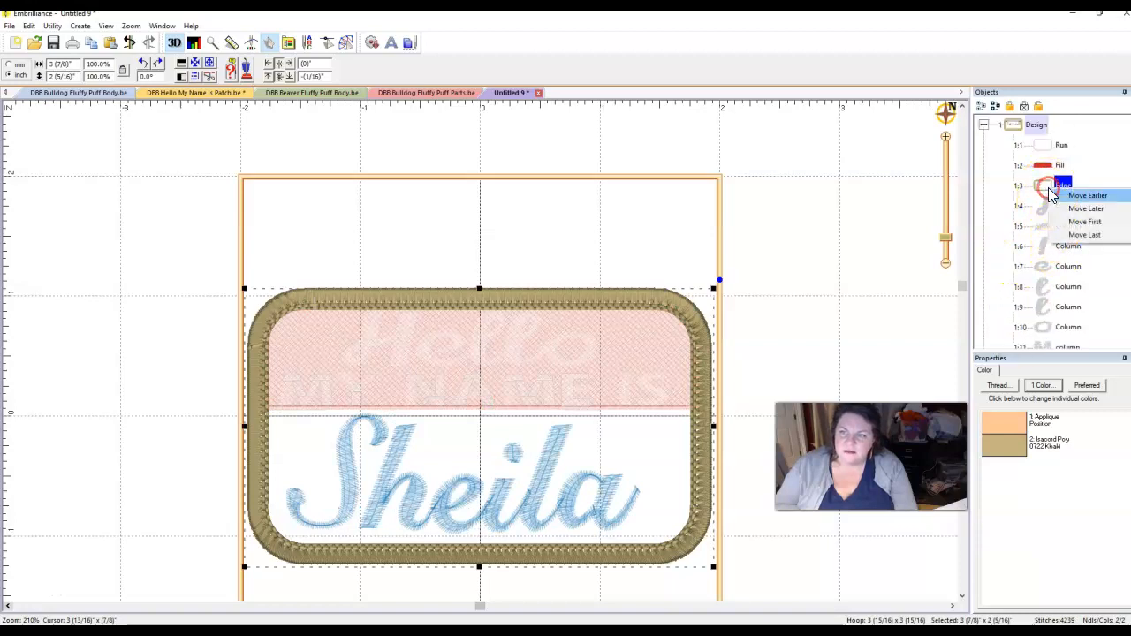
pyautogui.click(1070, 229)
pyautogui.scroll(-10, 1057, 228)
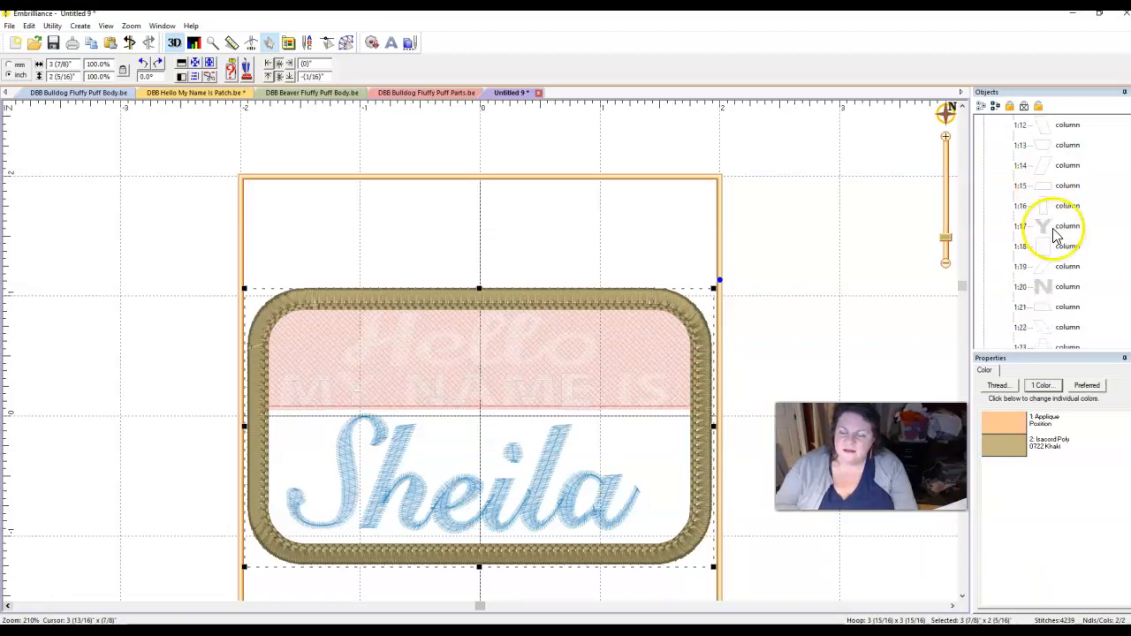
pyautogui.moveTo(1045, 306); pyautogui.dragTo(1014, 336)
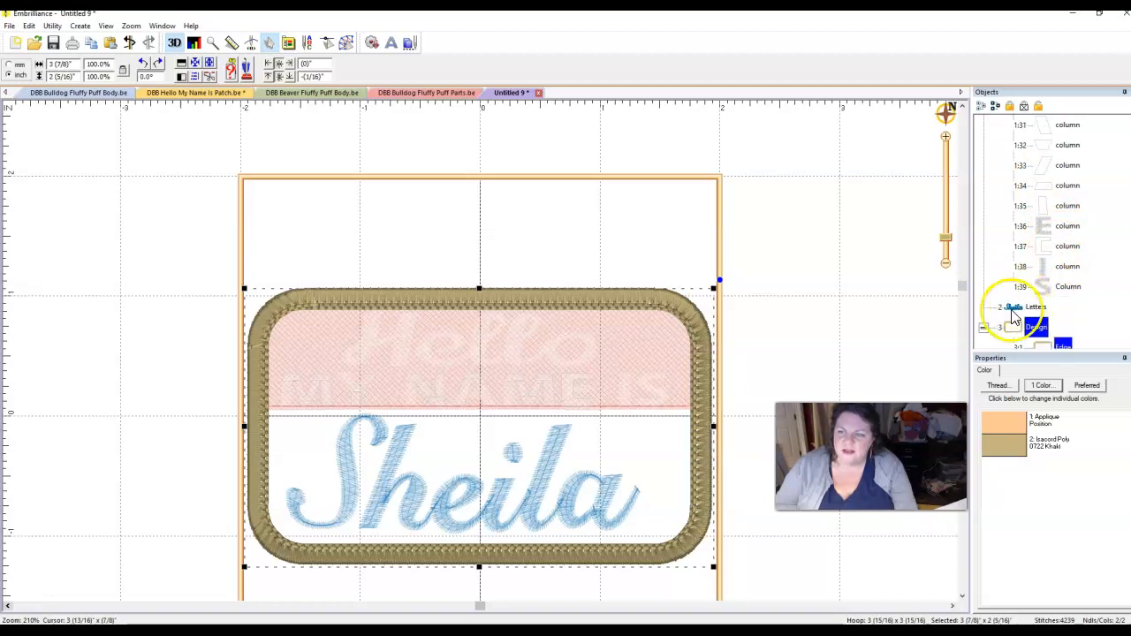
pyautogui.click(808, 353)
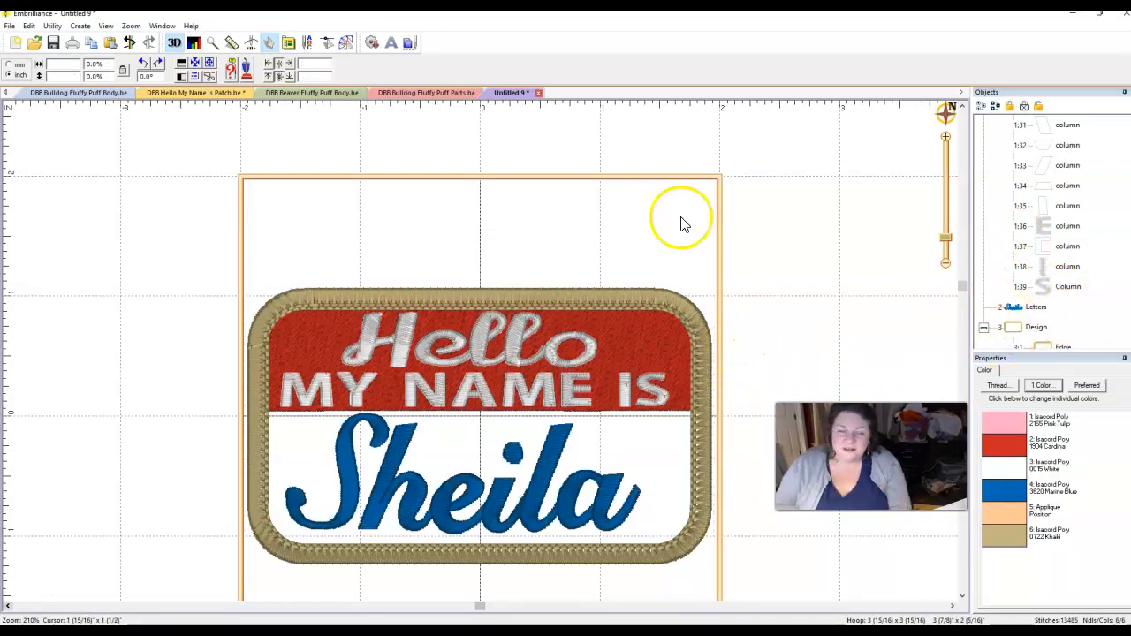
# Simulate the patch's stitch-out from the placement run through to the border to check the sewing order
pyautogui.click(252, 46)
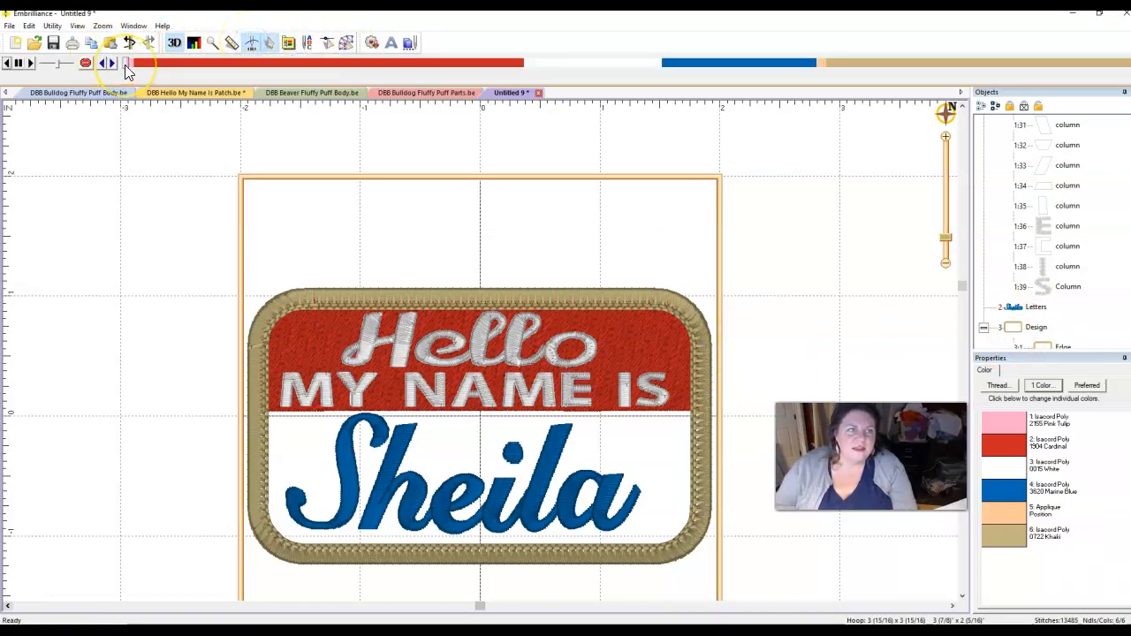
pyautogui.click(126, 65)
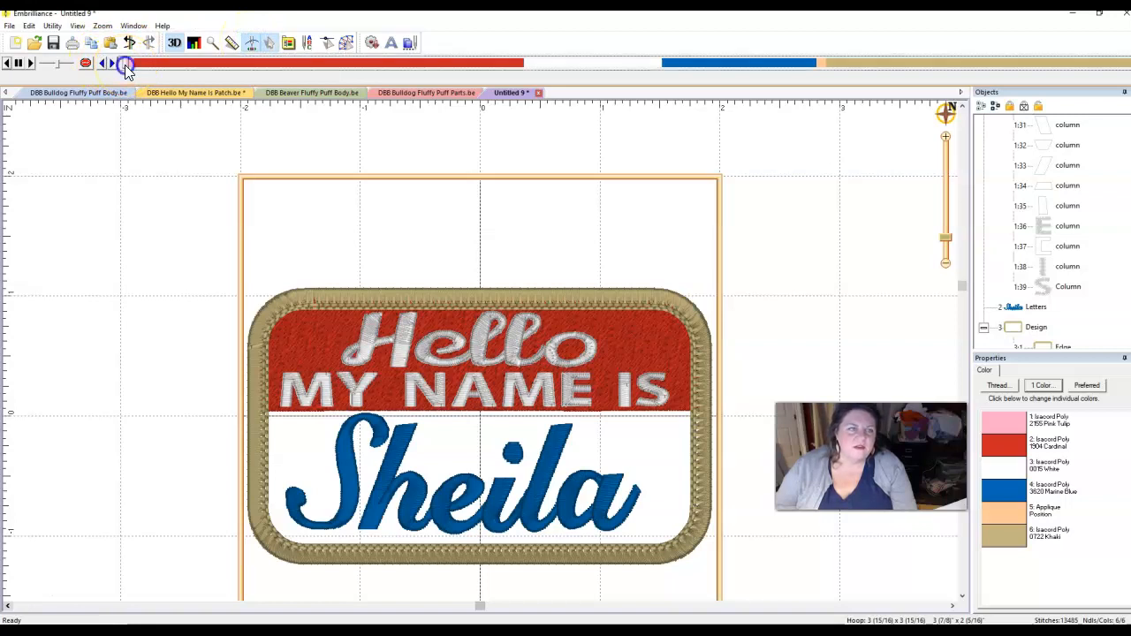
pyautogui.moveTo(125, 66); pyautogui.dragTo(134, 67)
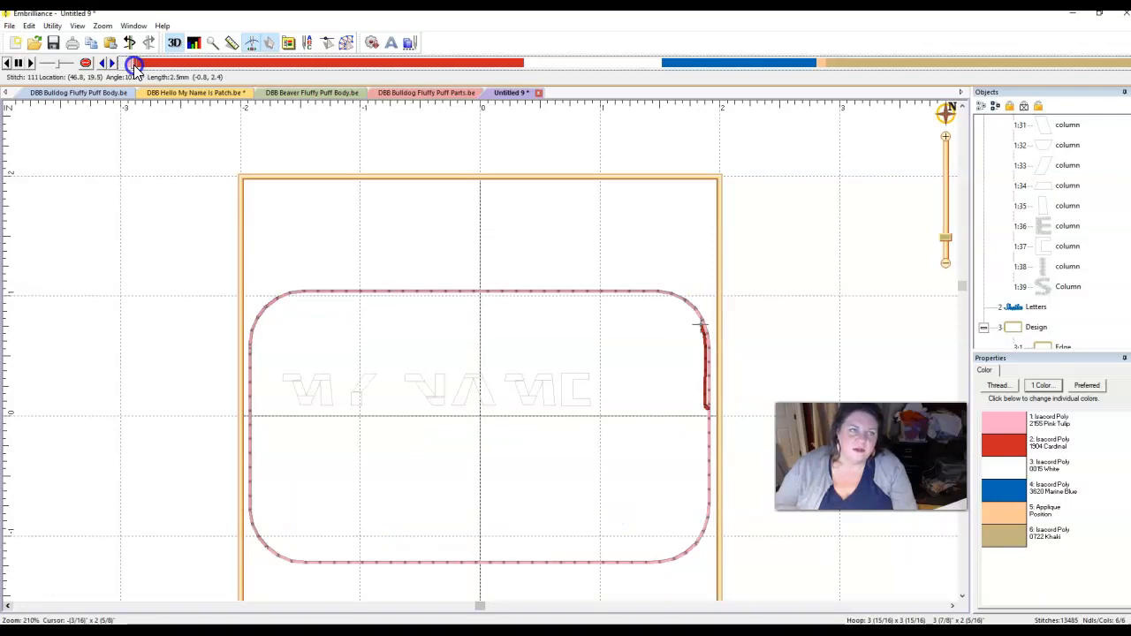
pyautogui.moveTo(133, 65); pyautogui.dragTo(829, 76)
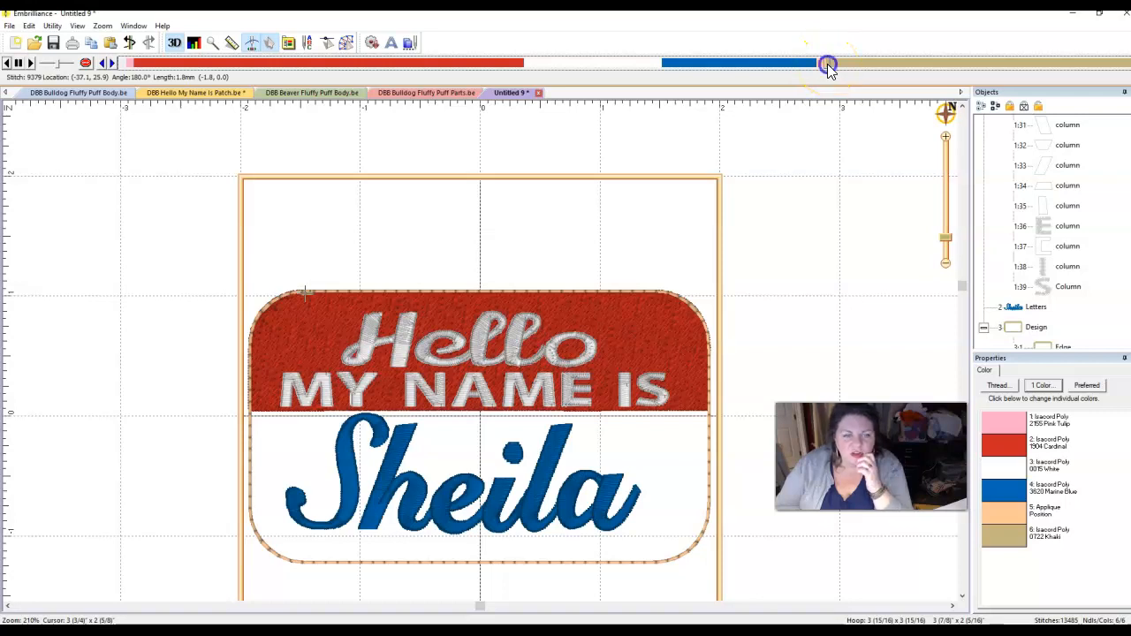
pyautogui.moveTo(828, 65); pyautogui.dragTo(830, 65)
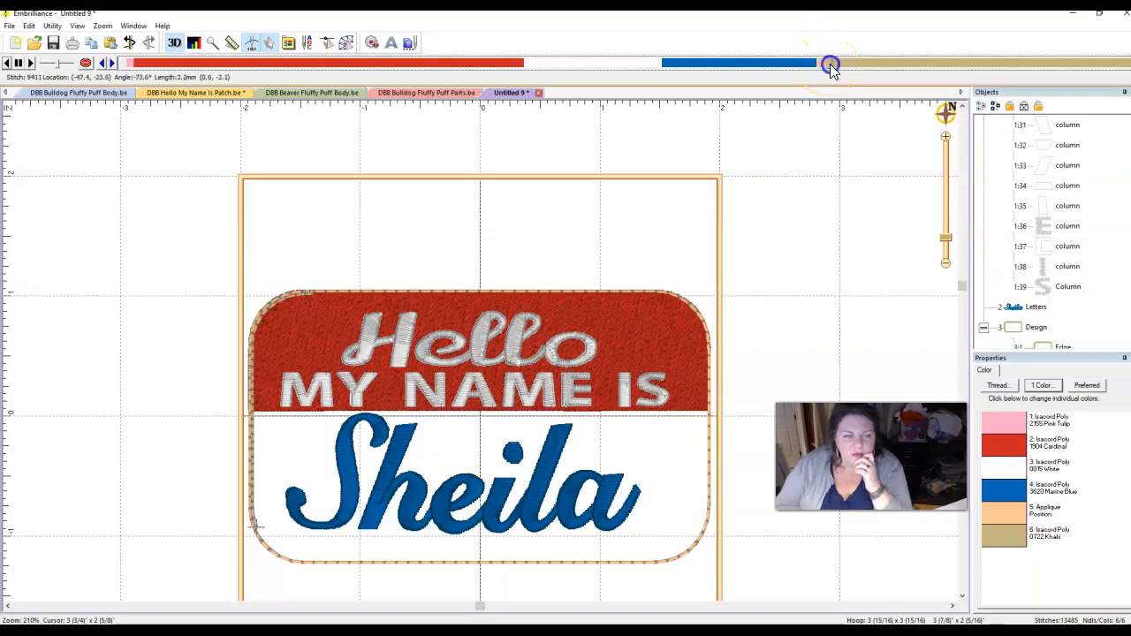
pyautogui.moveTo(831, 66); pyautogui.dragTo(1130, 42)
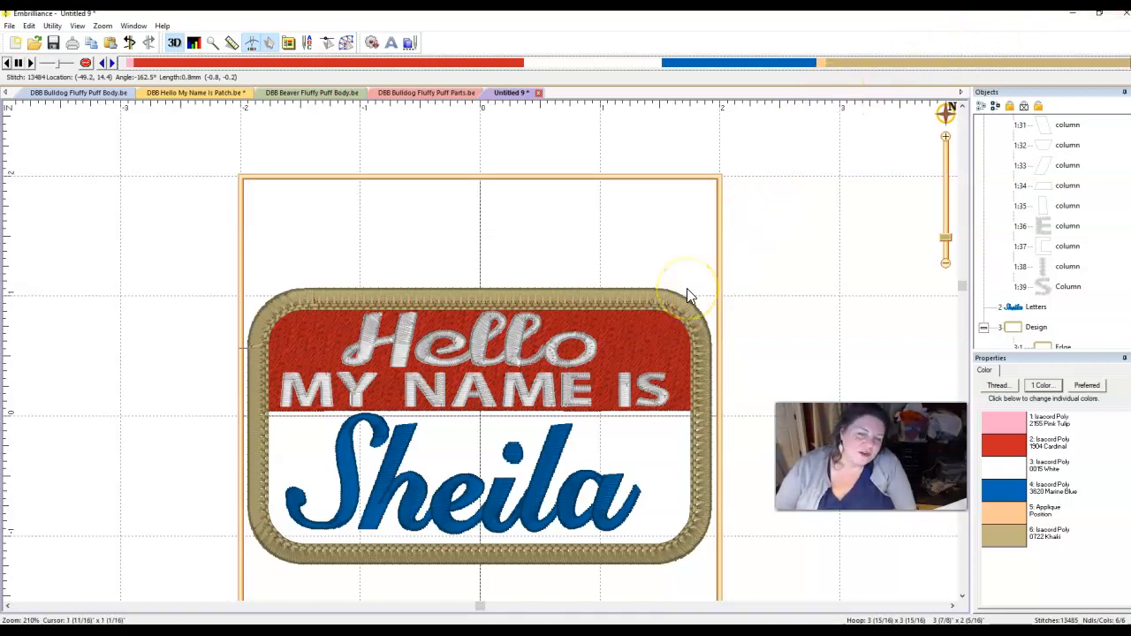
pyautogui.click(473, 254)
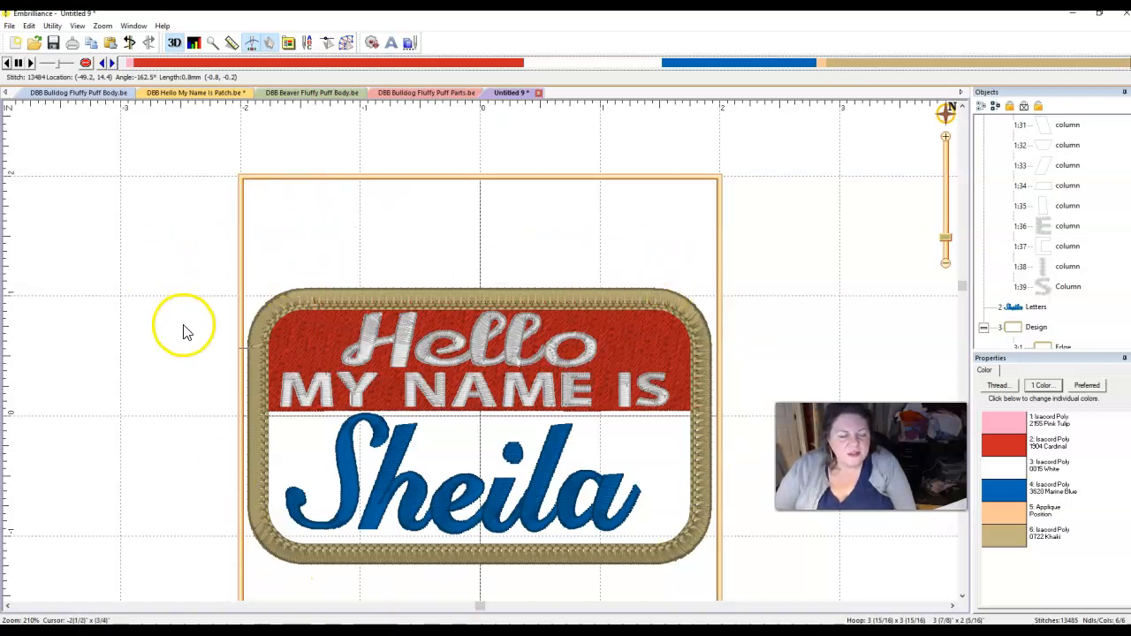